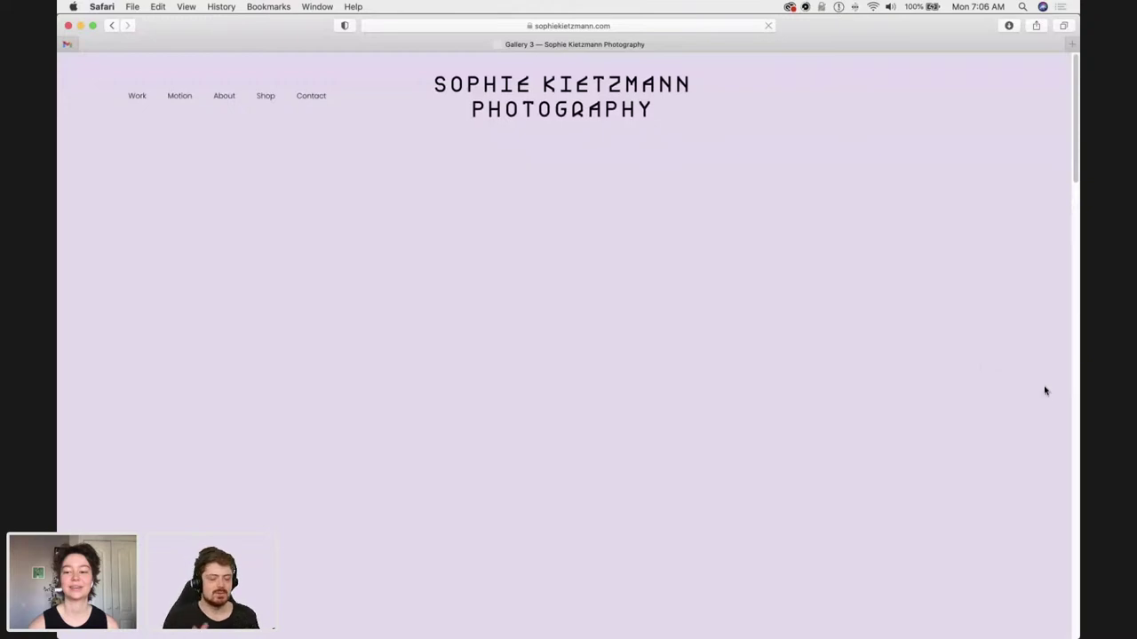
Look through the portrait series on the photography website's gallery page down to the last image.
scroll(1048, 394, "down", 3)
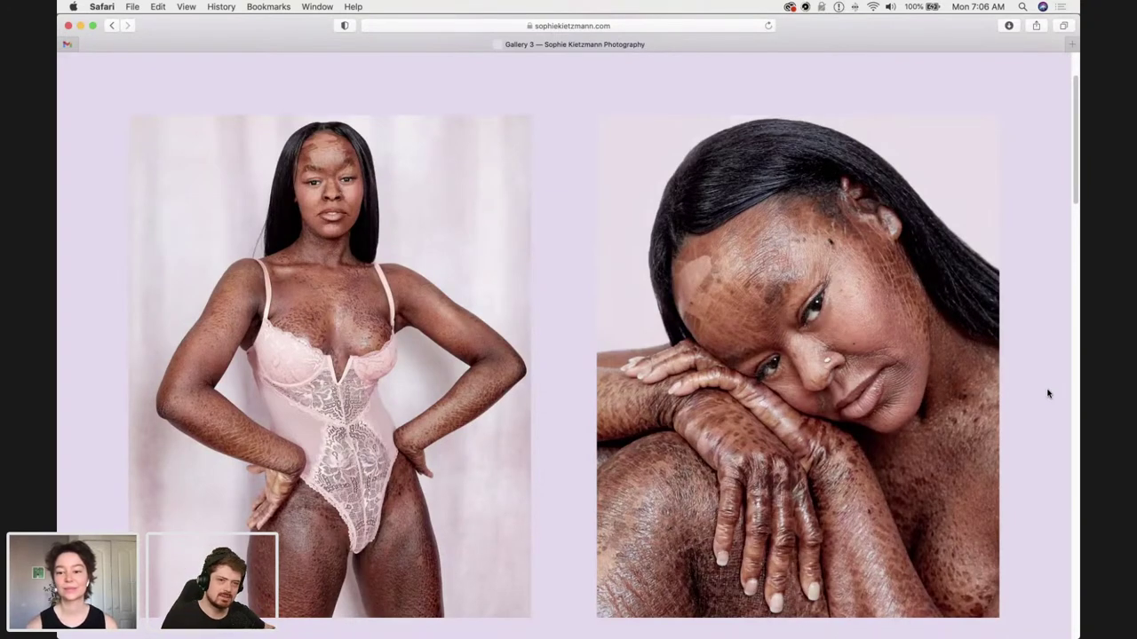
scroll(1048, 394, "down", 5)
scroll(1047, 393, "down", 5)
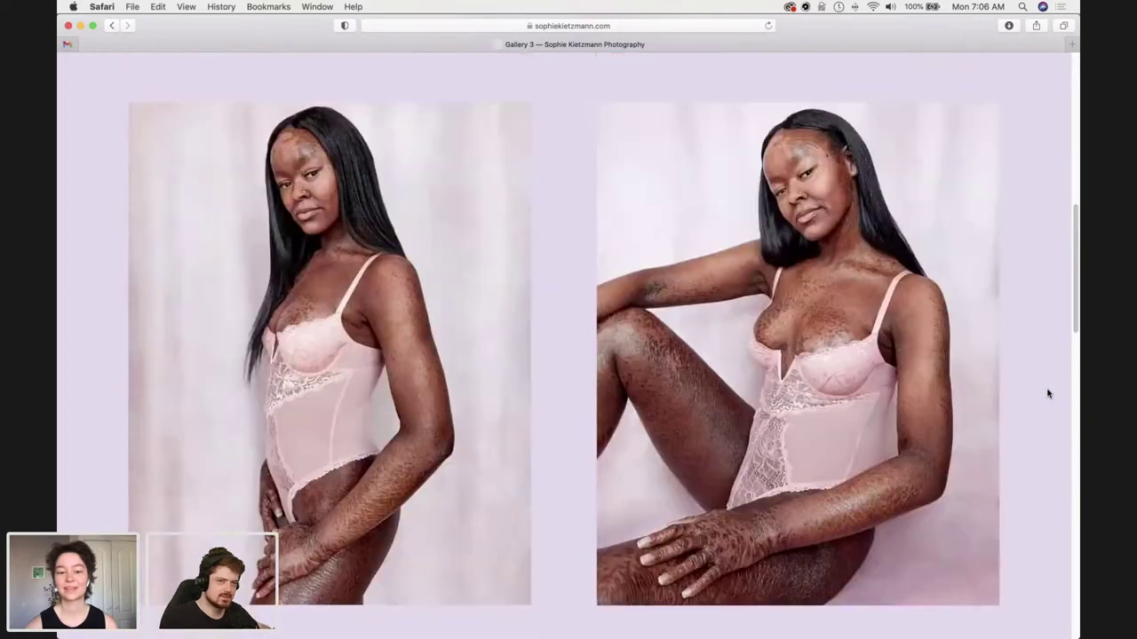
scroll(1048, 393, "down", 1)
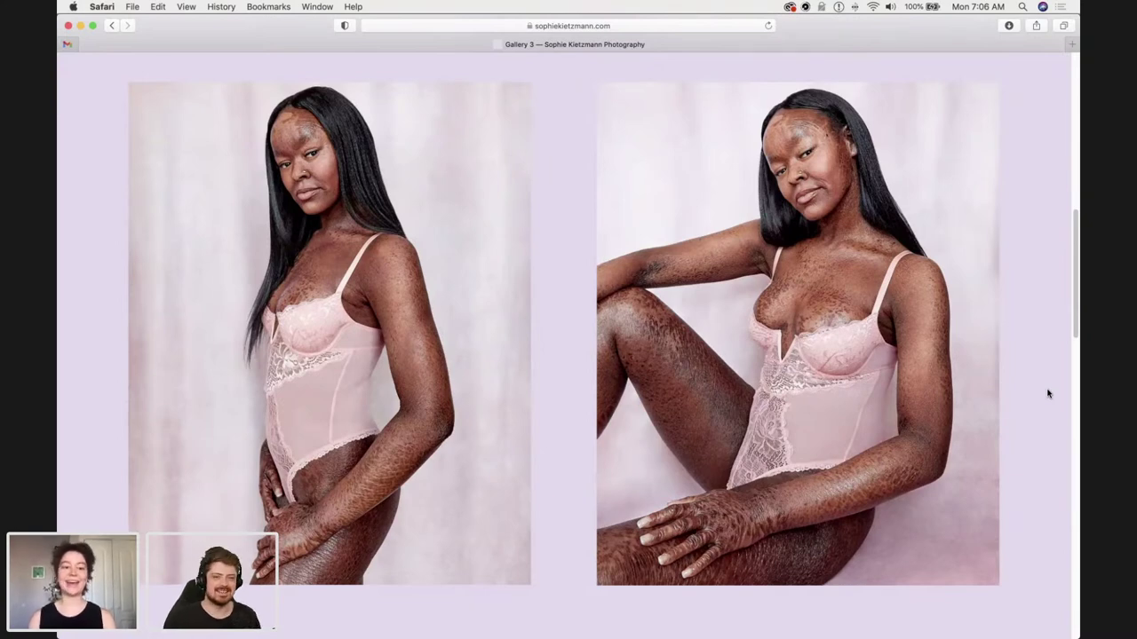
scroll(1048, 393, "down", 8)
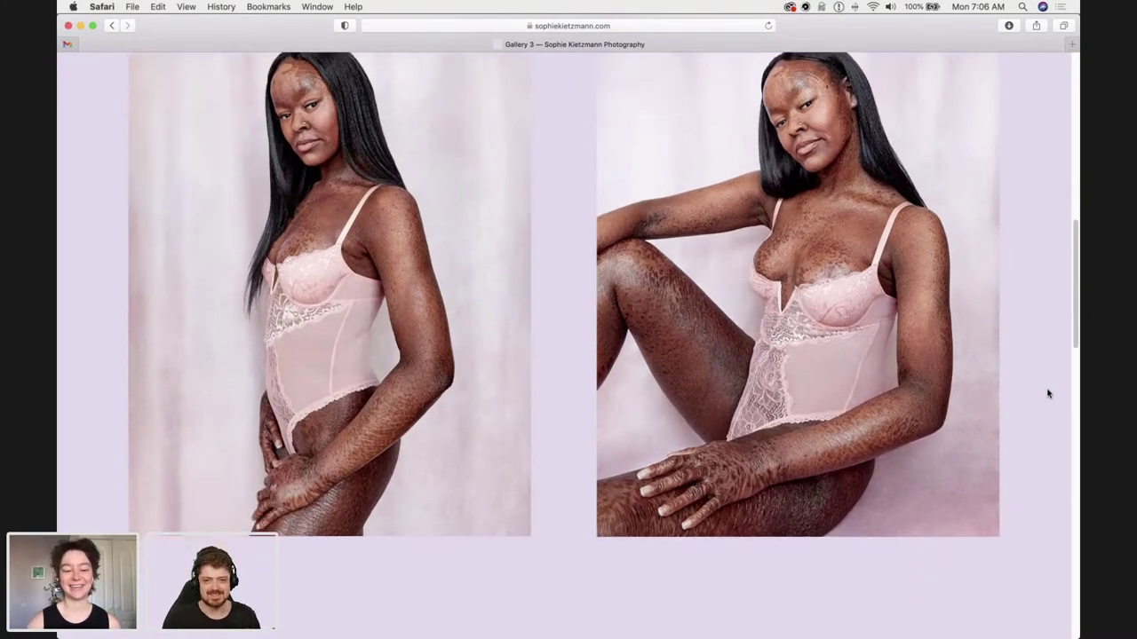
scroll(1048, 393, "down", 2)
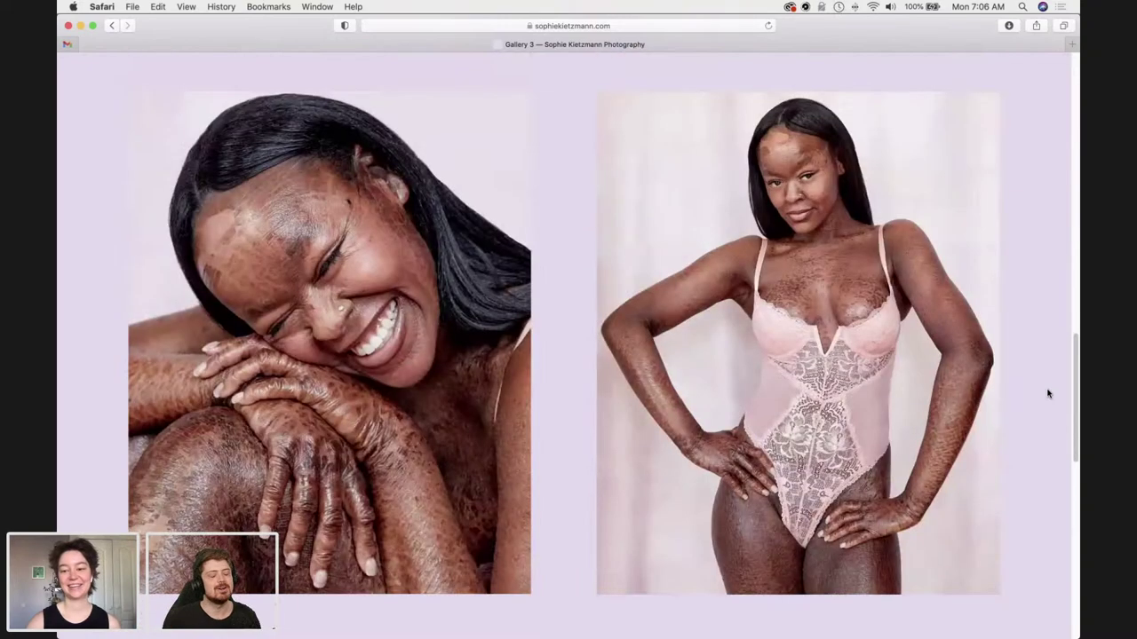
scroll(1048, 393, "down", 9)
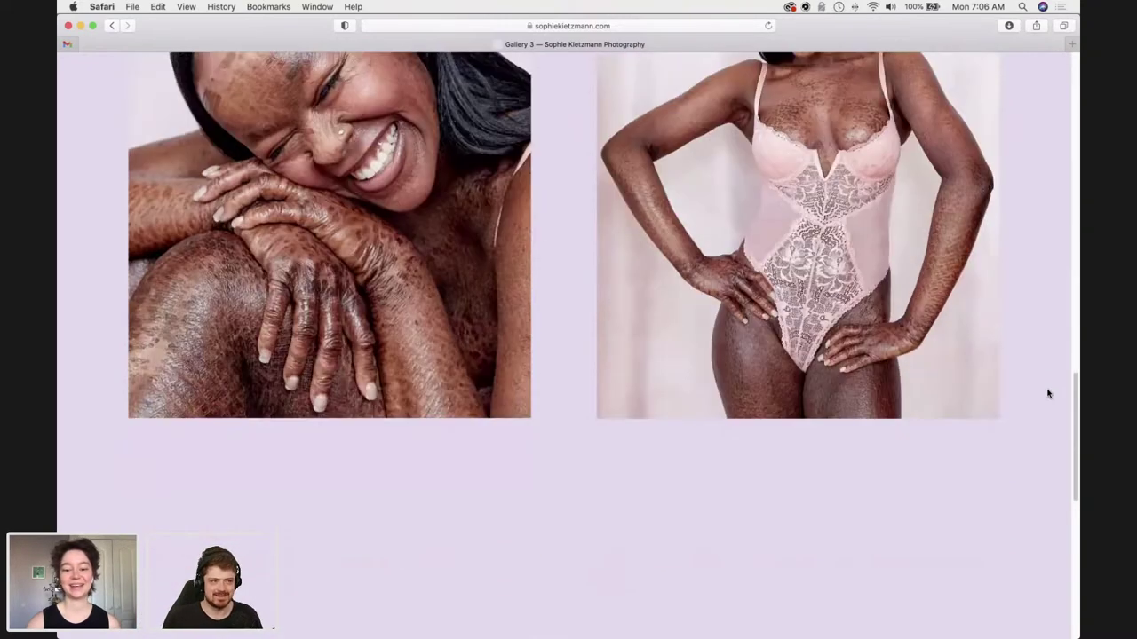
scroll(1048, 394, "down", 1)
scroll(1048, 394, "down", 1)
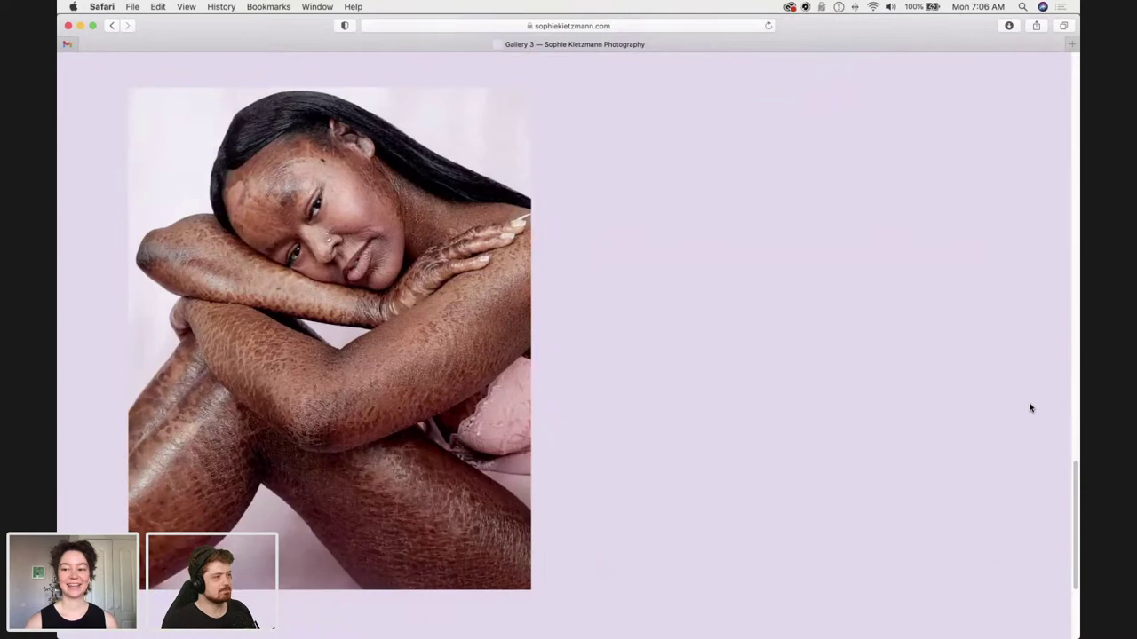
Switch to Finder and open the 2022_03 portrait TIFF numbered 9828 in Photoshop.
key("super+Tab")
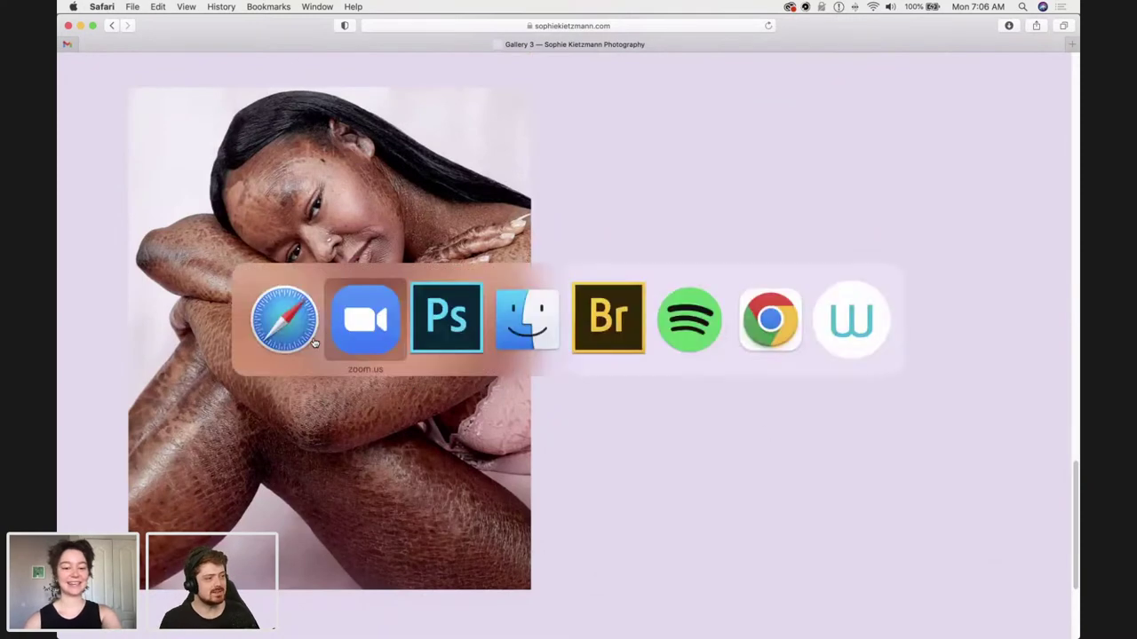
left_click(527, 312)
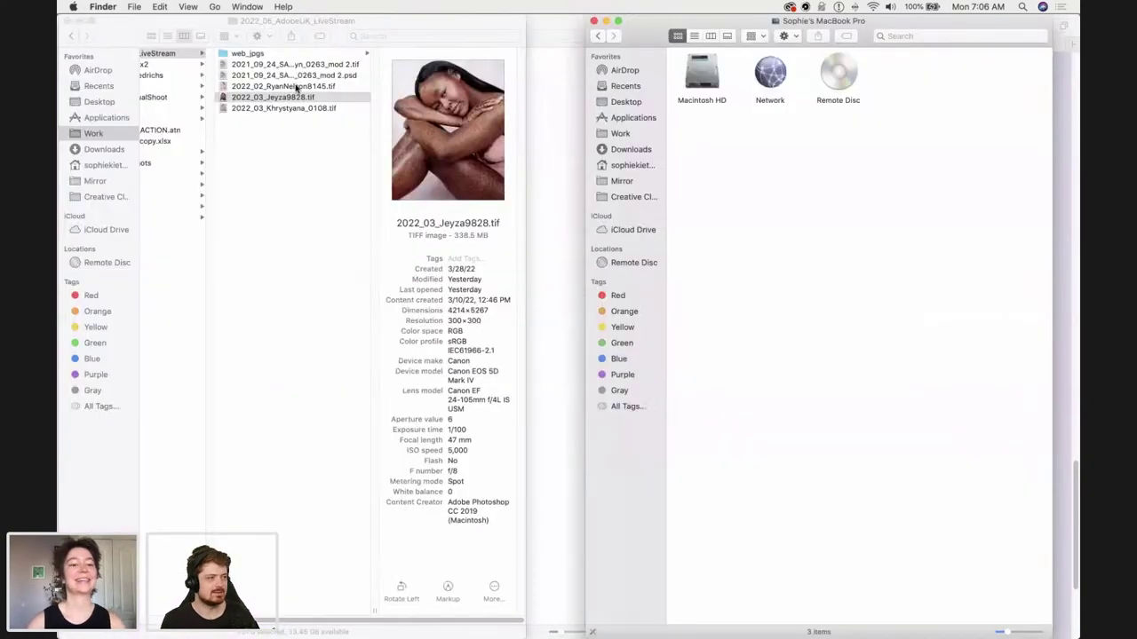
left_click(330, 101)
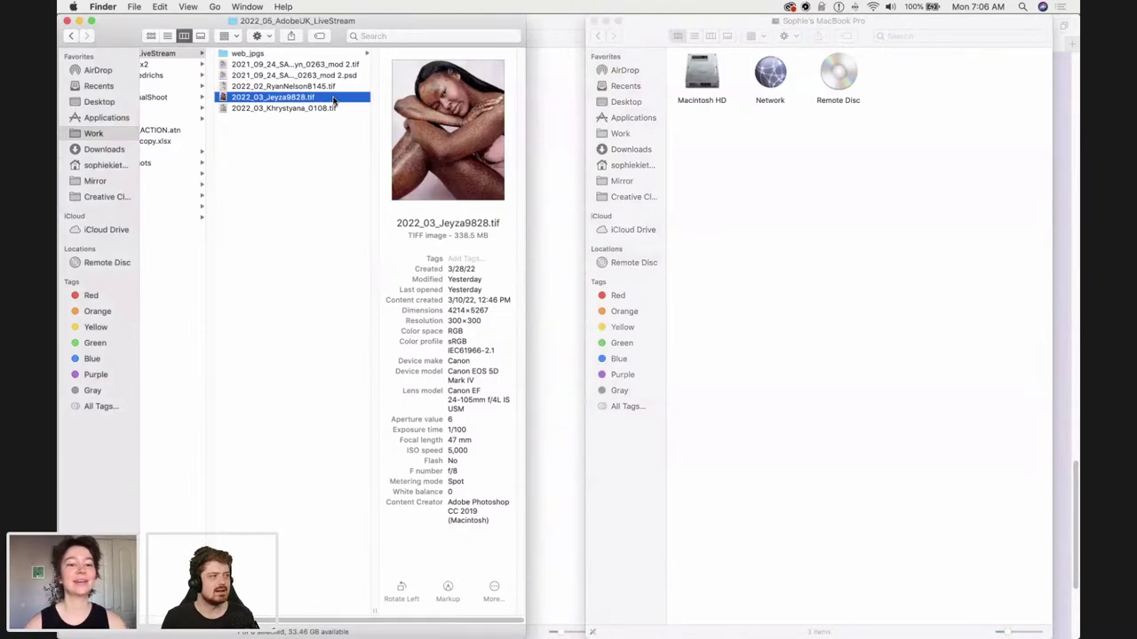
right_click(334, 103)
mouse_move(367, 112)
left_click(550, 148)
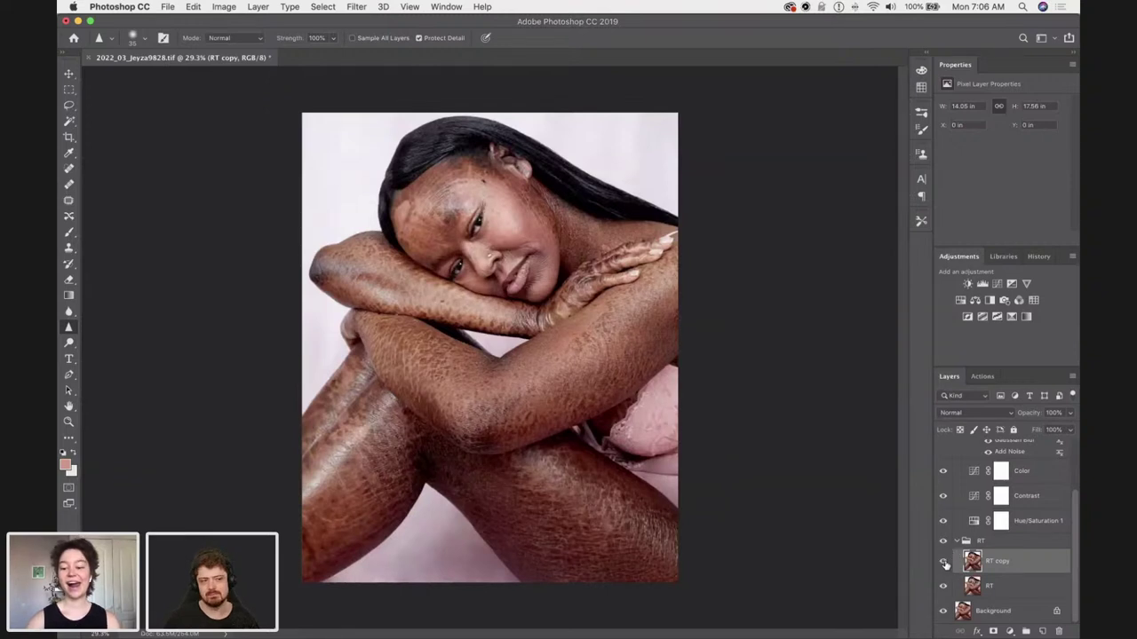
Compare the face and arms up close with the RT copy layer hidden and shown.
left_click(944, 561)
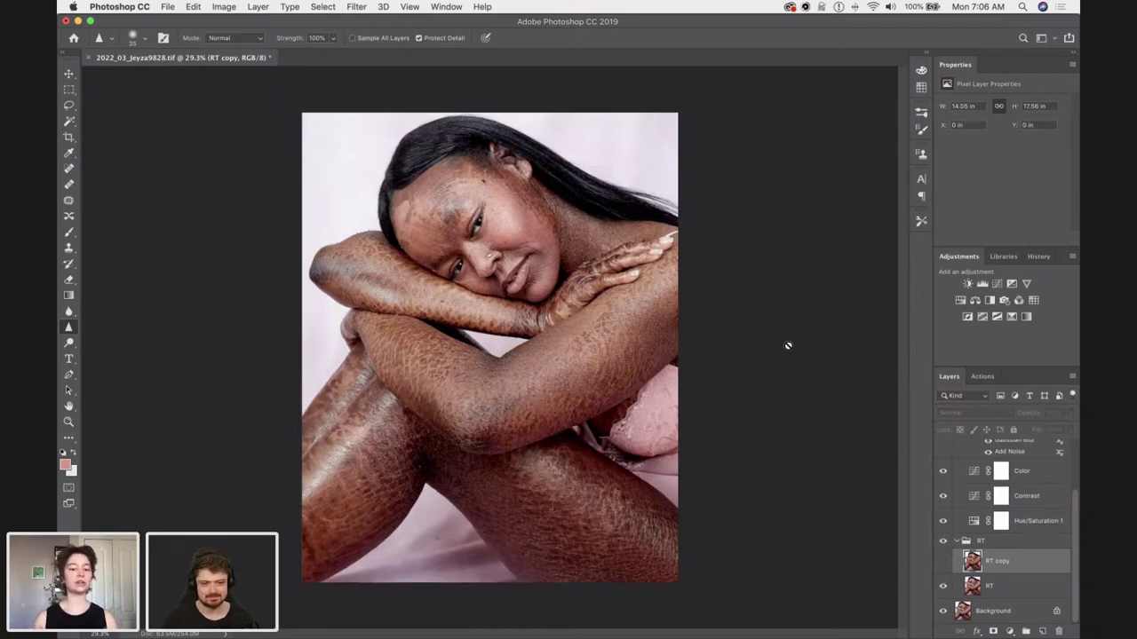
scroll(538, 267, "up", 5)
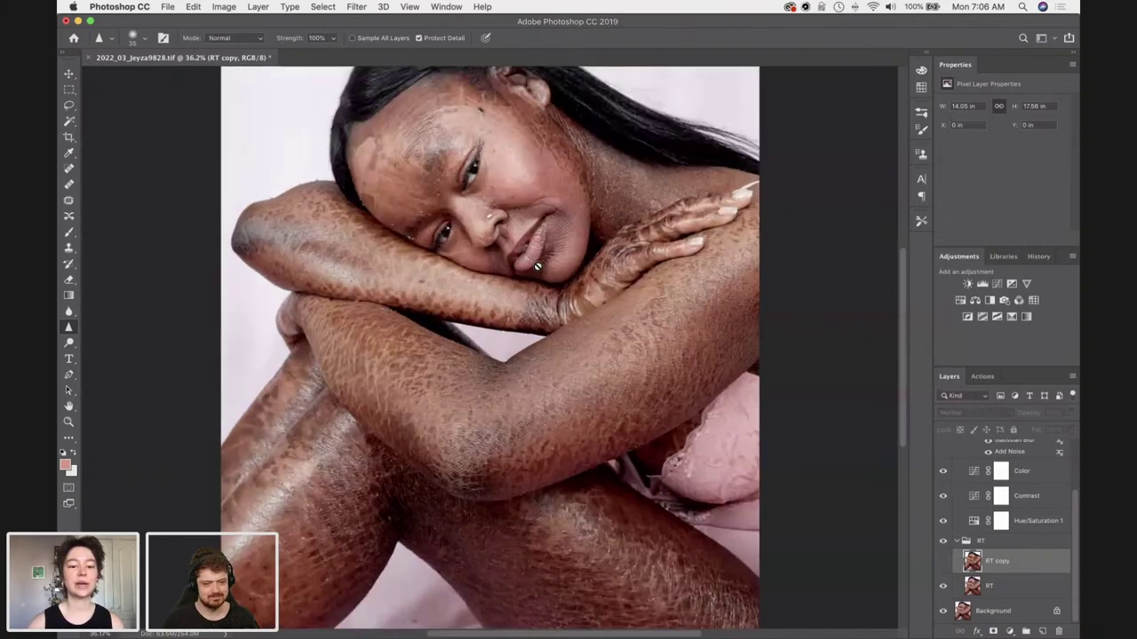
scroll(535, 264, "up", 3)
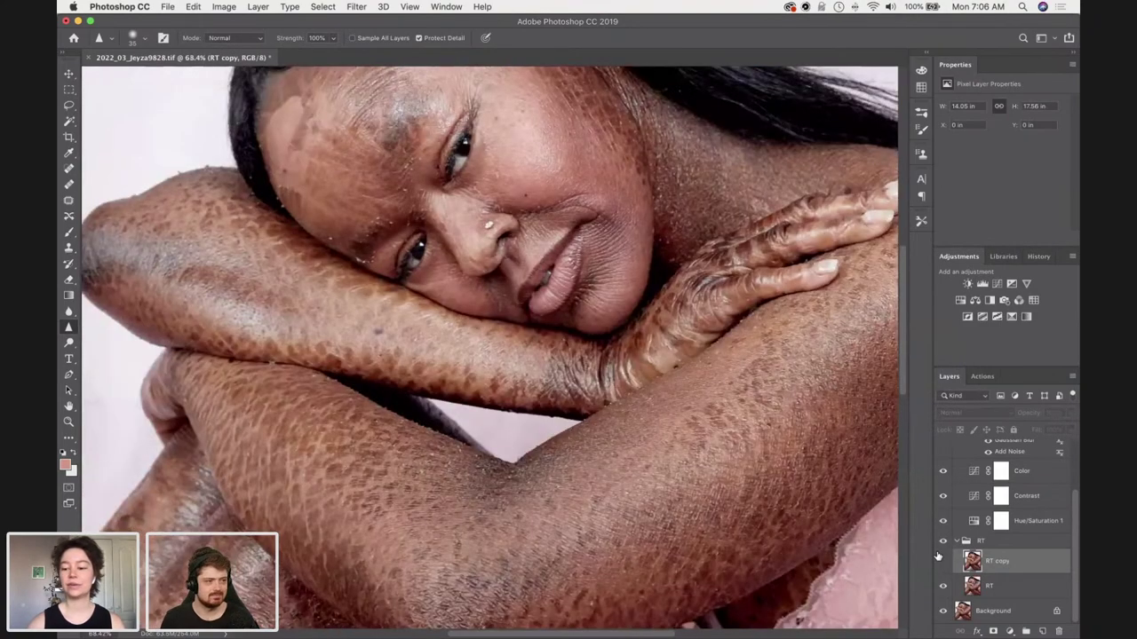
left_click(943, 563)
left_click(943, 563)
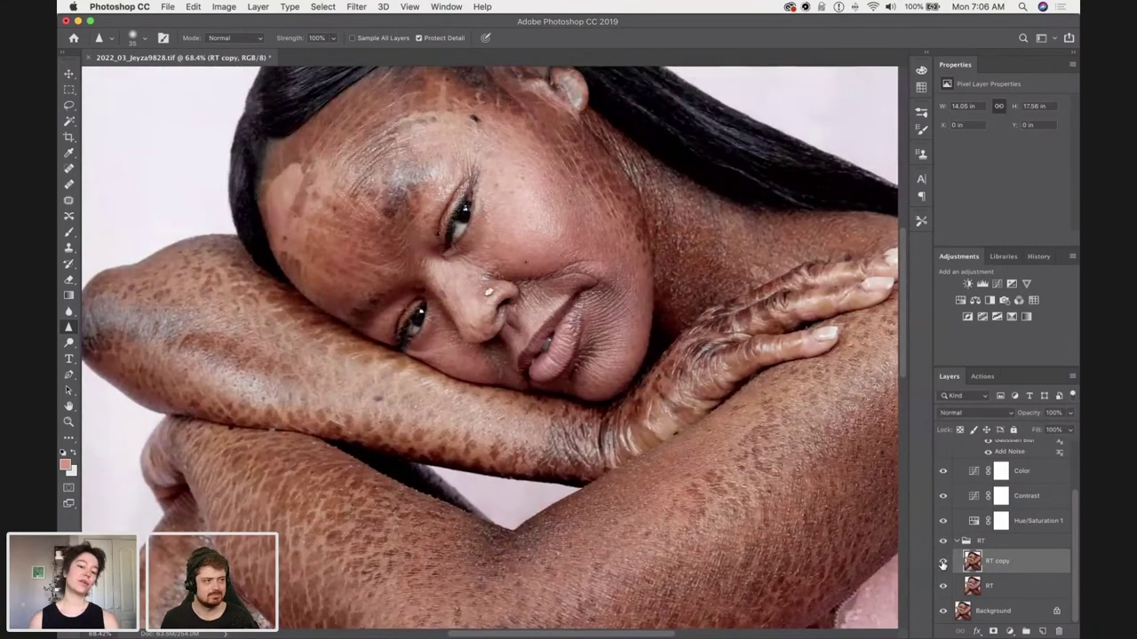
left_click(943, 563)
left_click(943, 563)
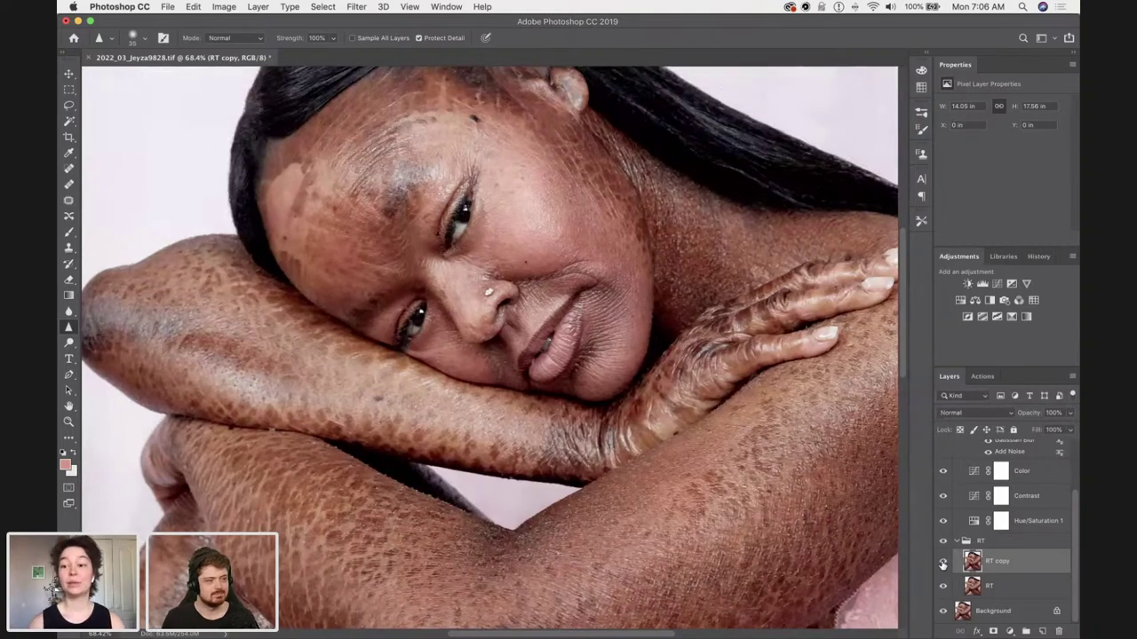
left_click(943, 563)
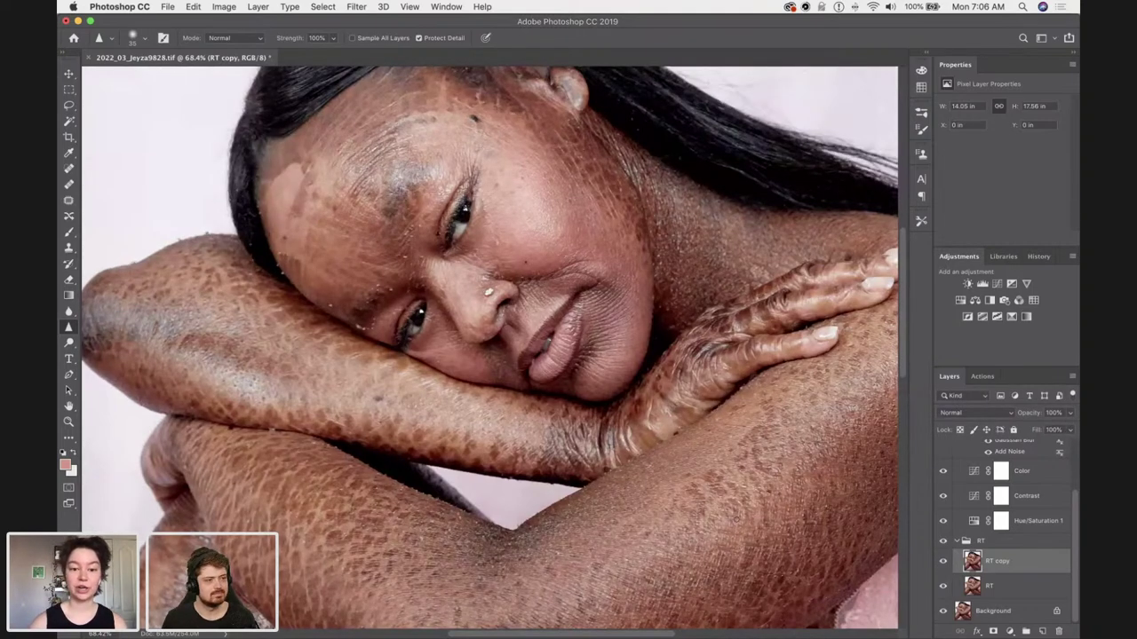
Examine the retouching across the whole portrait and around the face by toggling the RT copy layer's visibility.
key("super+minus")
scroll(489, 371, "down", 3)
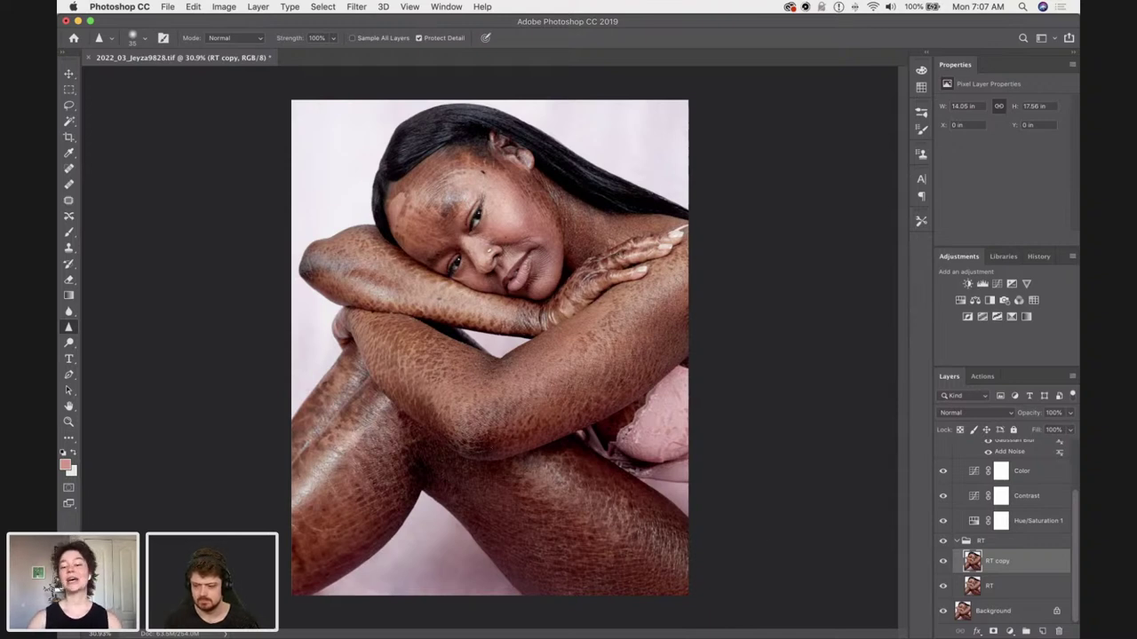
scroll(490, 222, "up", 3)
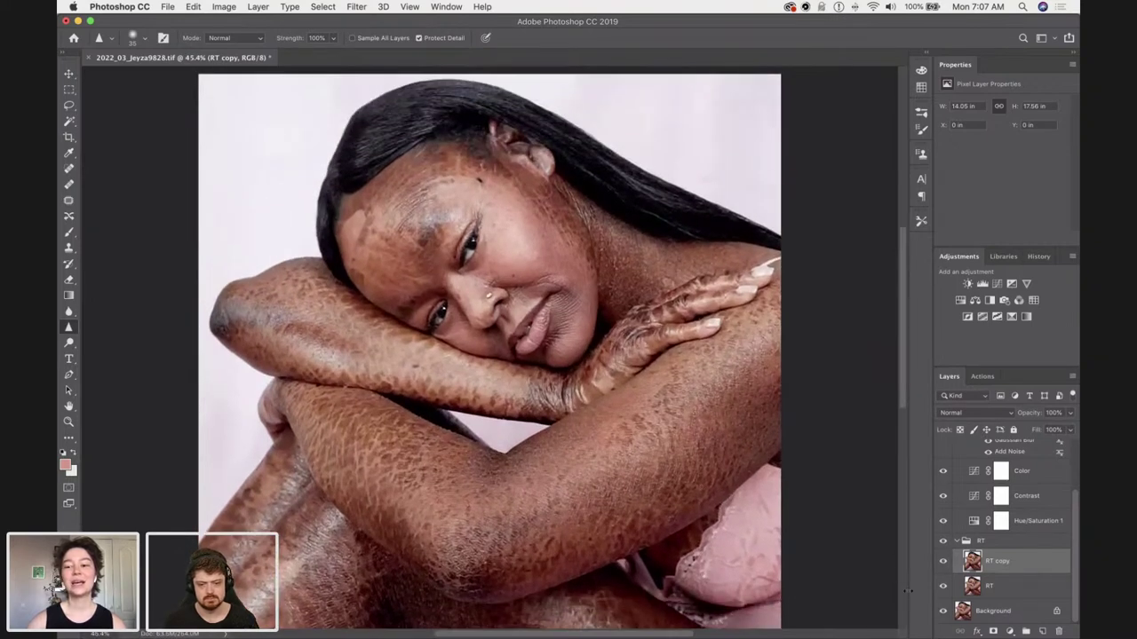
left_click(943, 561)
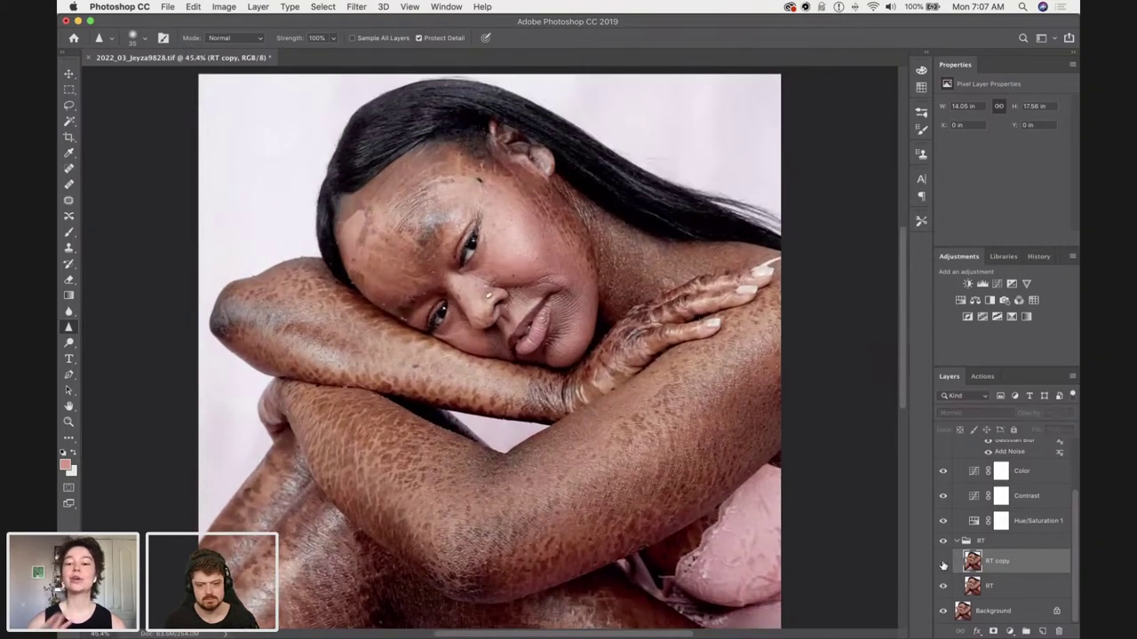
left_click(943, 563)
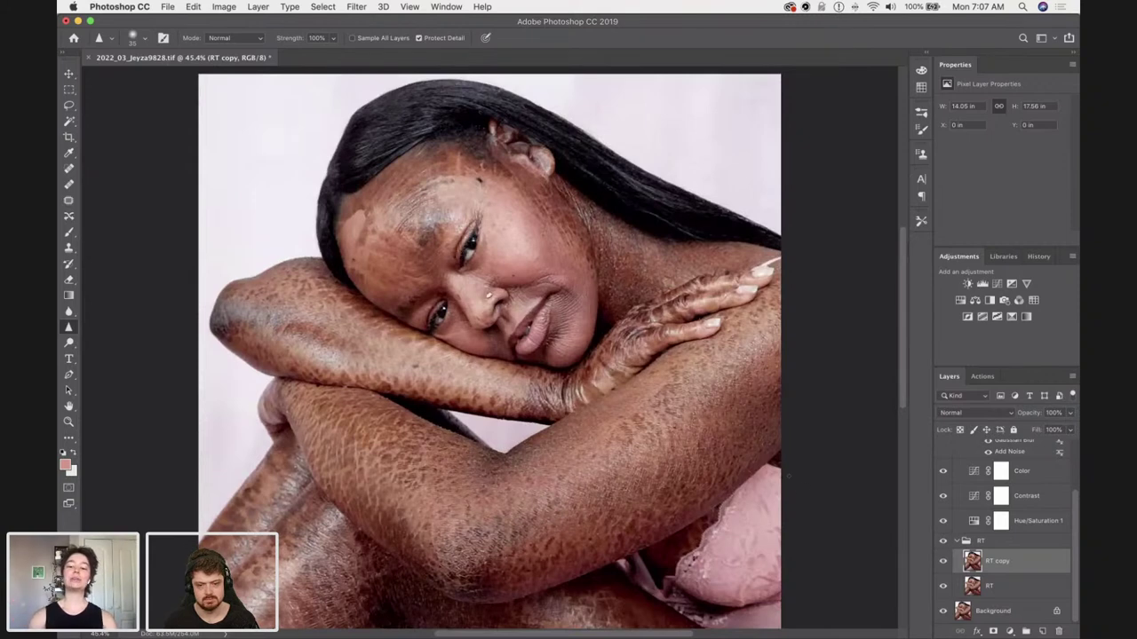
scroll(787, 476, "down", 2)
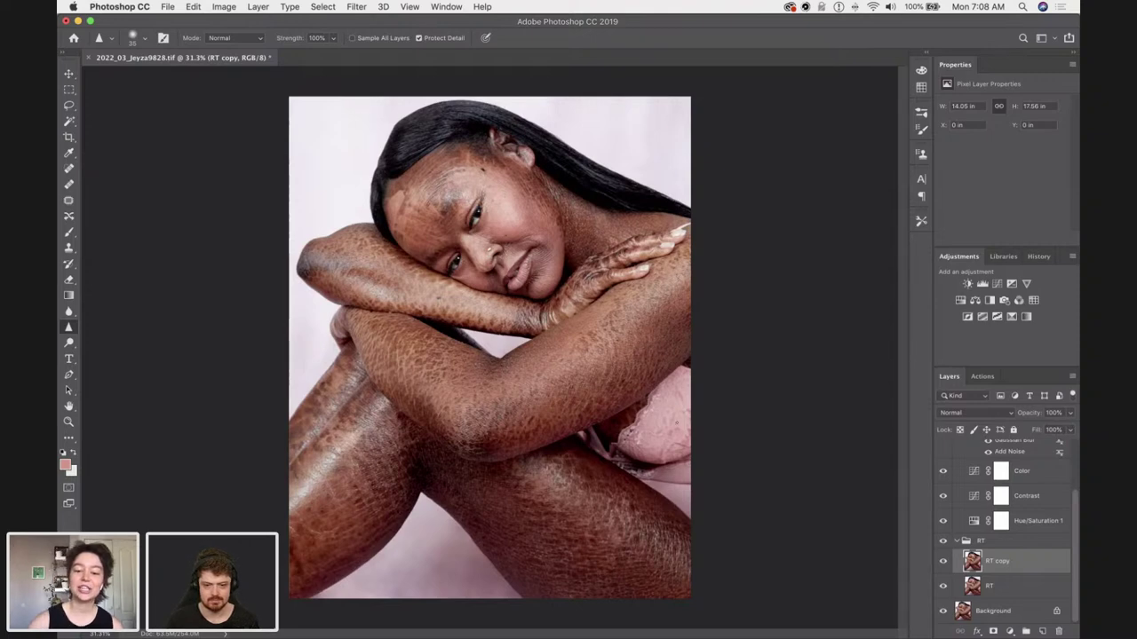
scroll(476, 213, "up", 5)
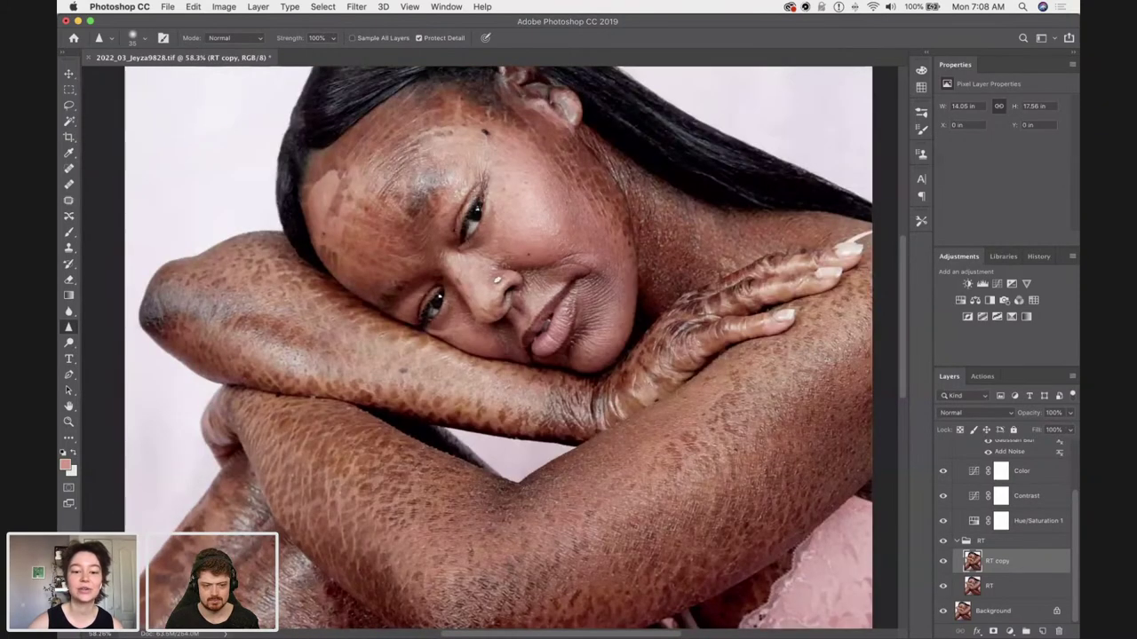
left_click(943, 560)
left_click(943, 561)
left_click(943, 560)
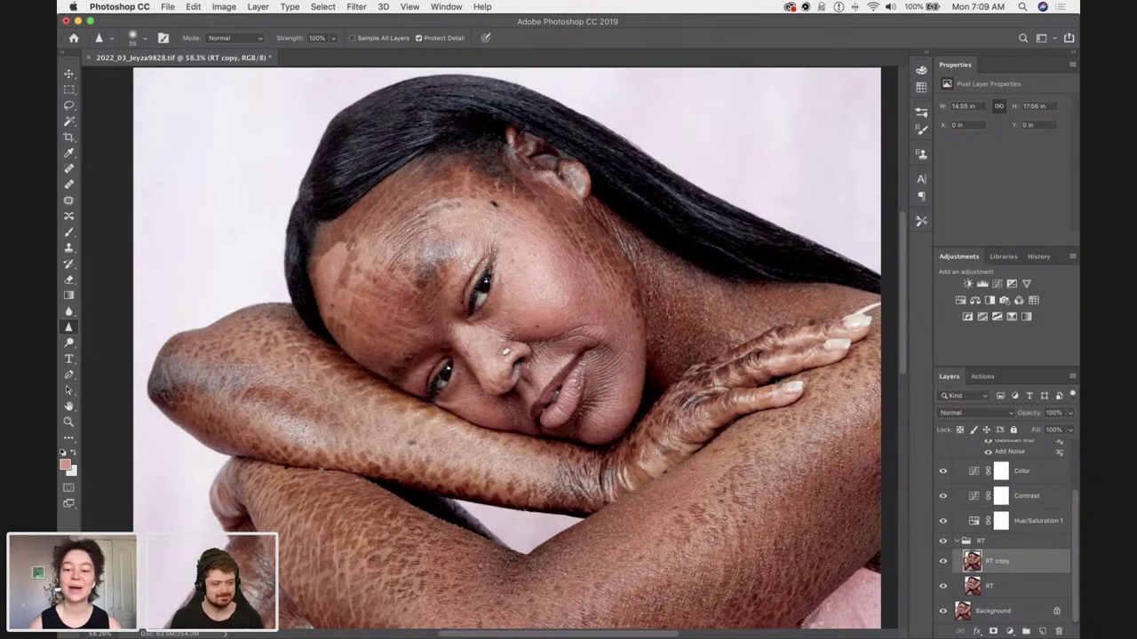
Review the full portrait, and check the hair and face before and after the RT copy retouching.
scroll(619, 449, "down", 1)
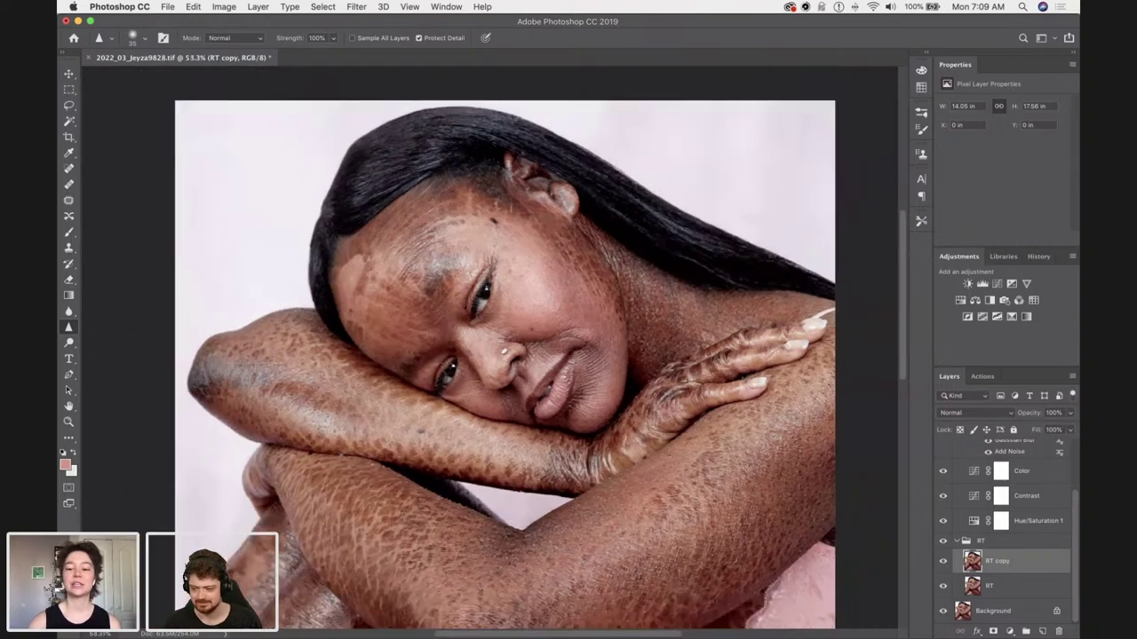
scroll(712, 375, "down", 2)
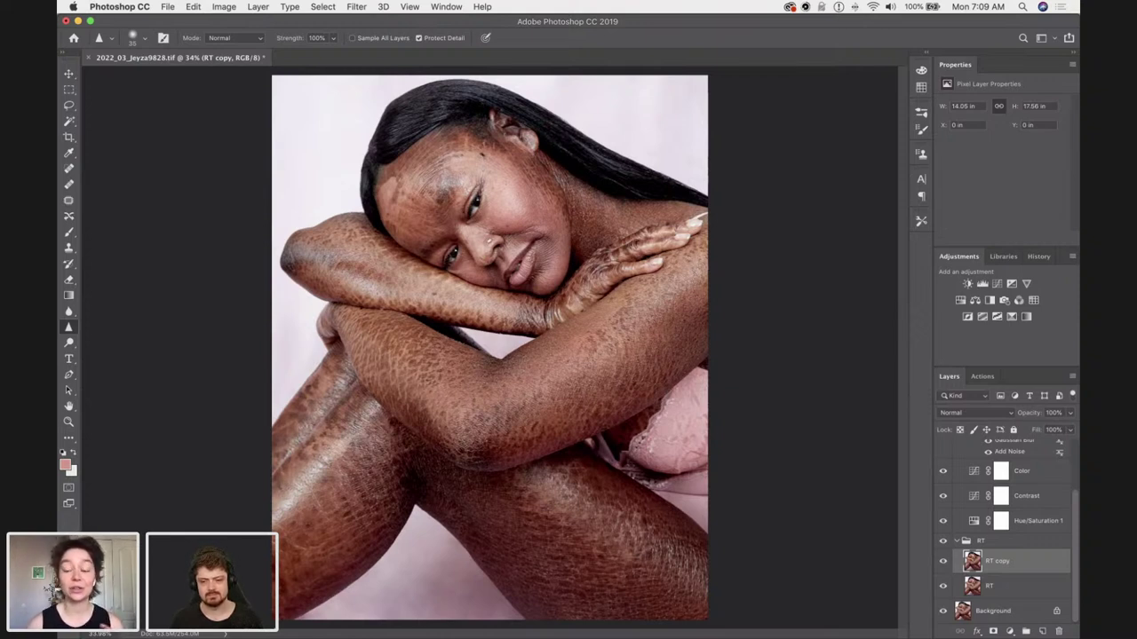
scroll(490, 392, "up", 2)
scroll(488, 248, "up", 3)
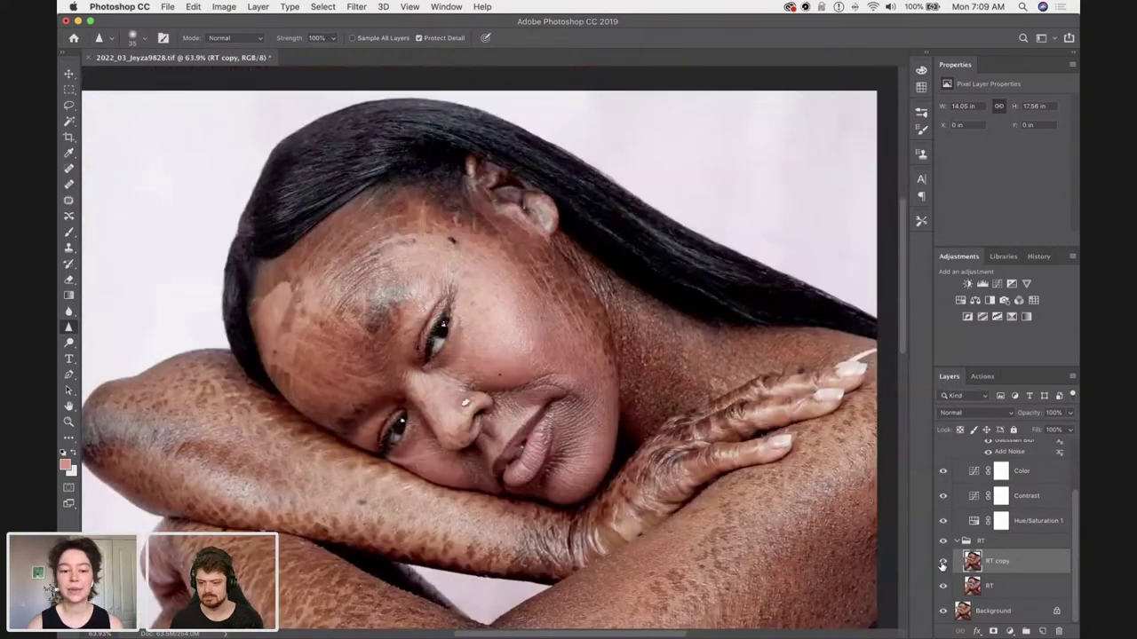
left_click(944, 562)
left_click(943, 562)
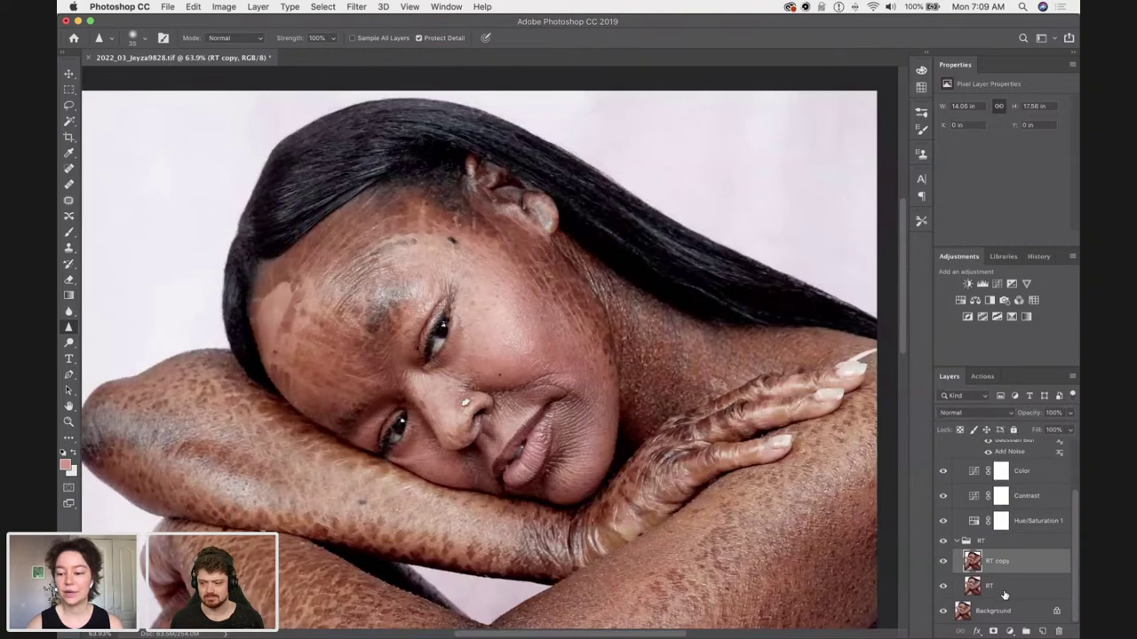
Delete all layers and groups above the Background layer, from the RT layers up to the CC group.
left_click(1004, 595)
scroll(1008, 497, "up", 2)
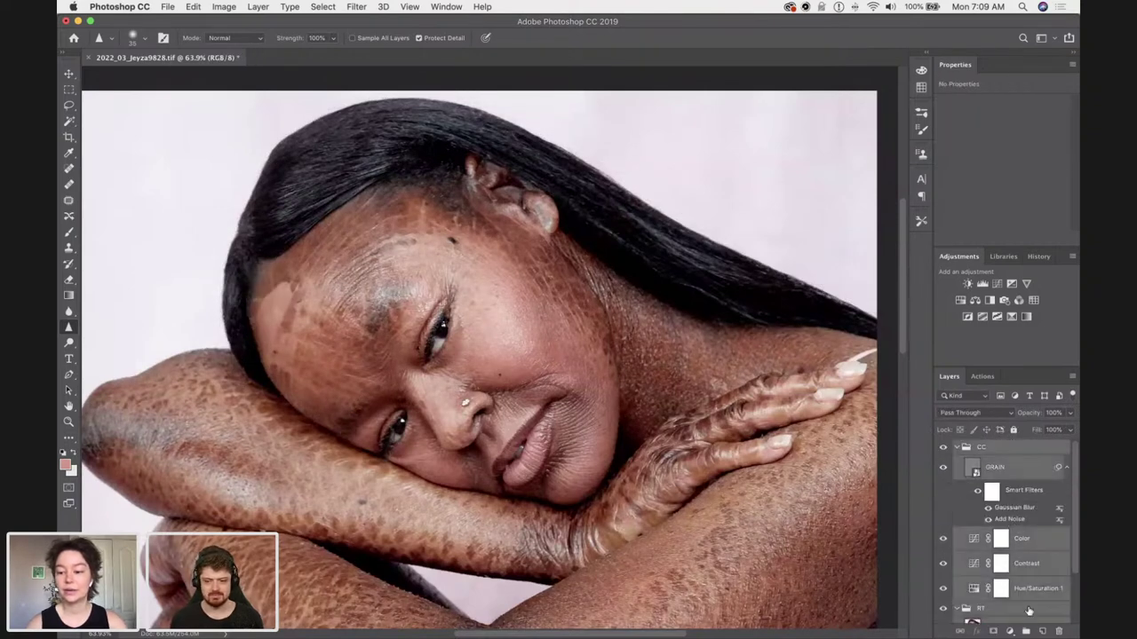
left_click(1058, 631)
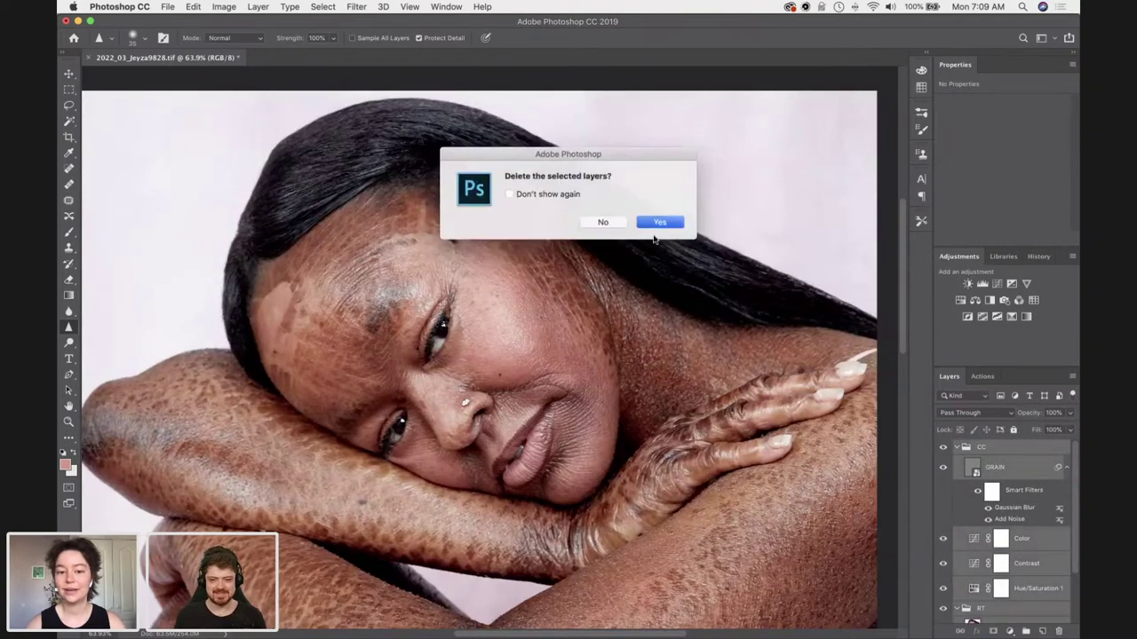
left_click(675, 225)
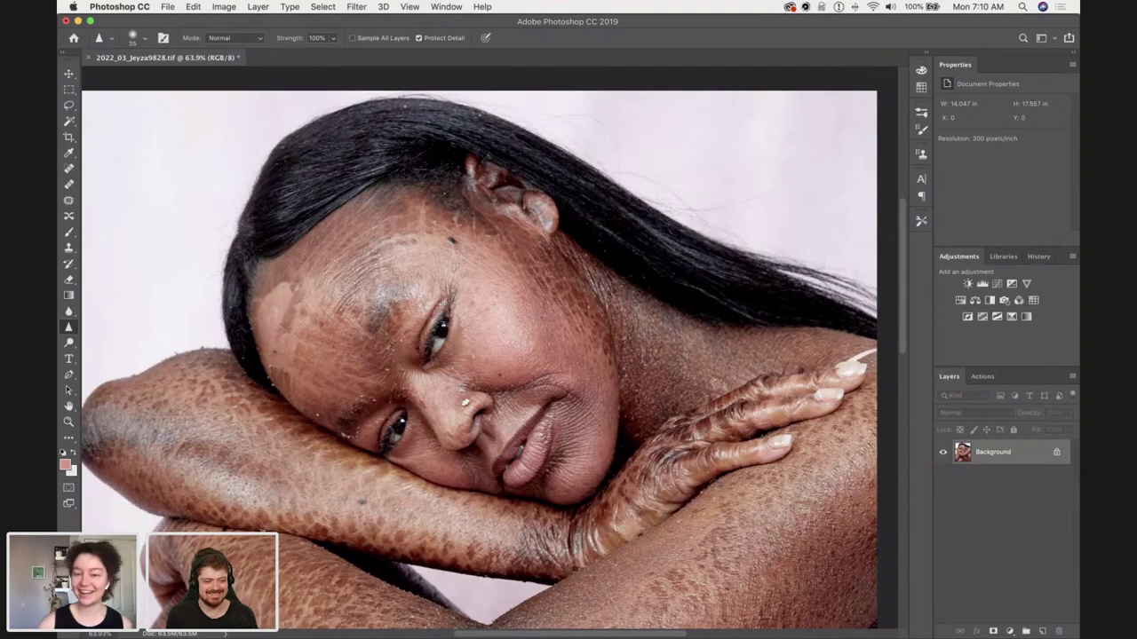
Run the MAIN SET-UP action from the MANAGEMENT set and bring up the resulting layer stack.
left_click(981, 378)
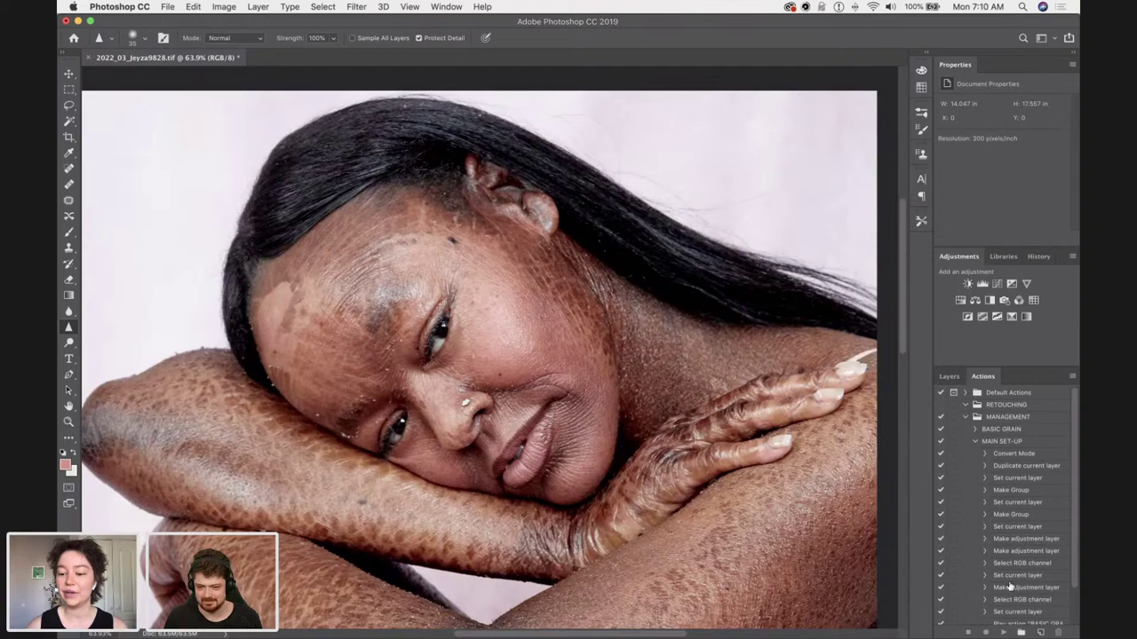
left_click(1002, 632)
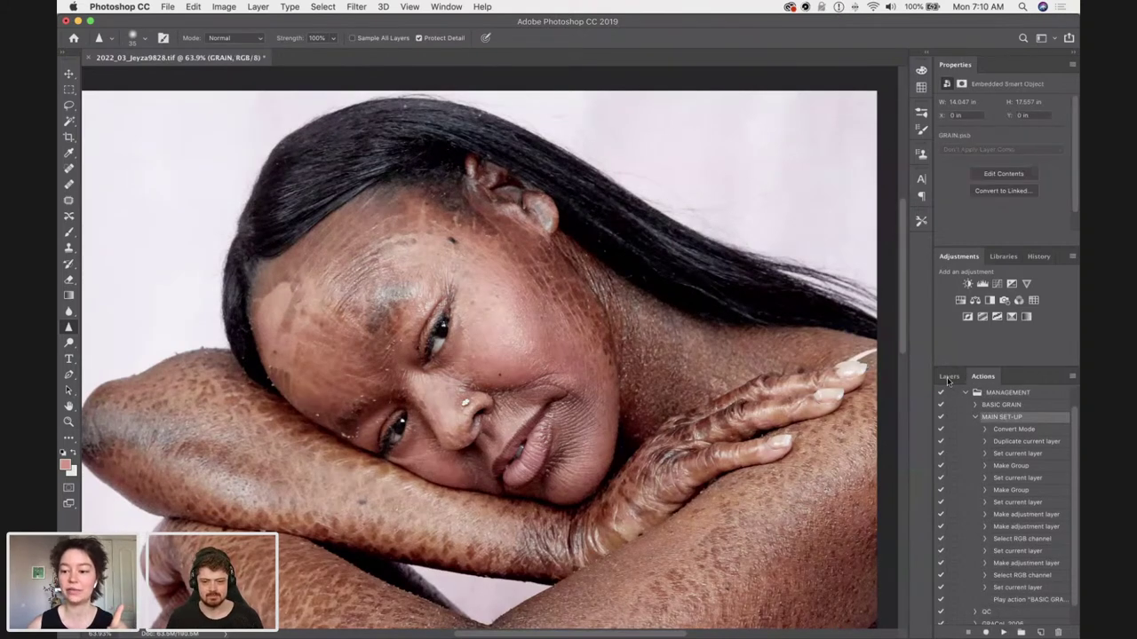
left_click(949, 377)
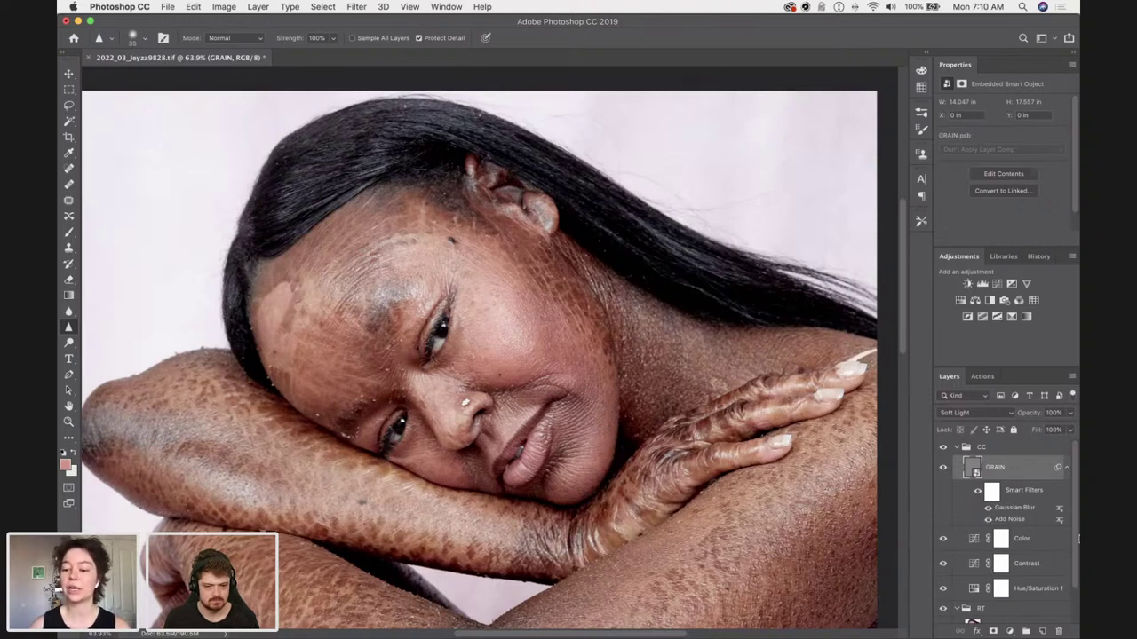
Compare the portrait with and without the GRAIN layer, finishing with the layer hidden.
left_click(943, 468)
left_click(943, 469)
left_click(943, 469)
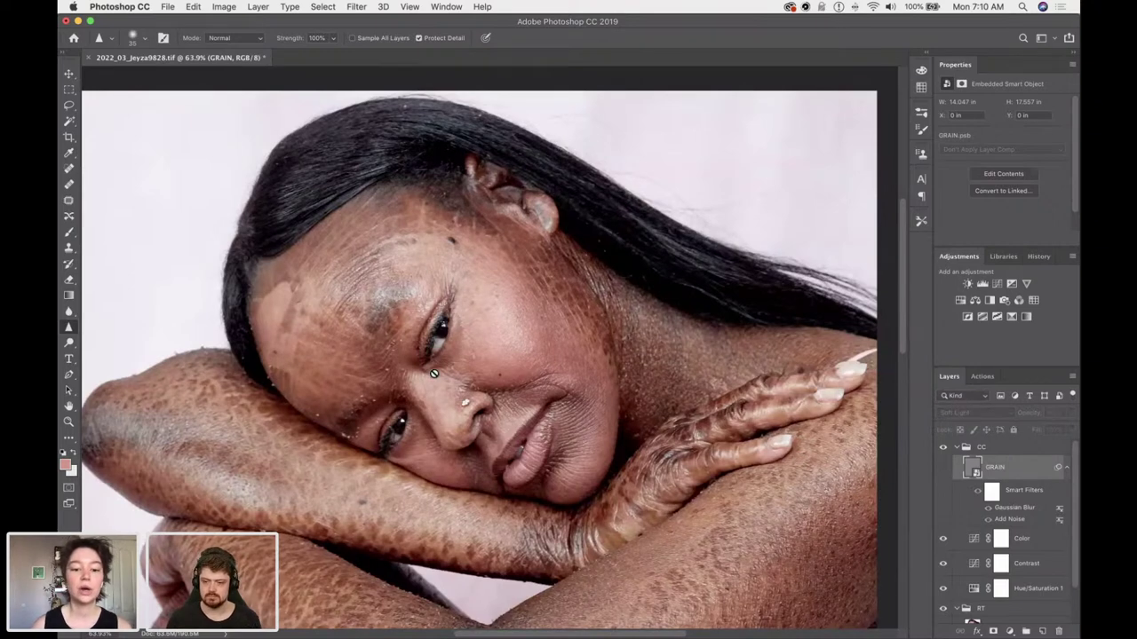
Inspect the face up close with the GRAIN layer shown and hidden, leaving the layer hidden.
scroll(433, 364, "up", 2)
scroll(429, 364, "up", 1)
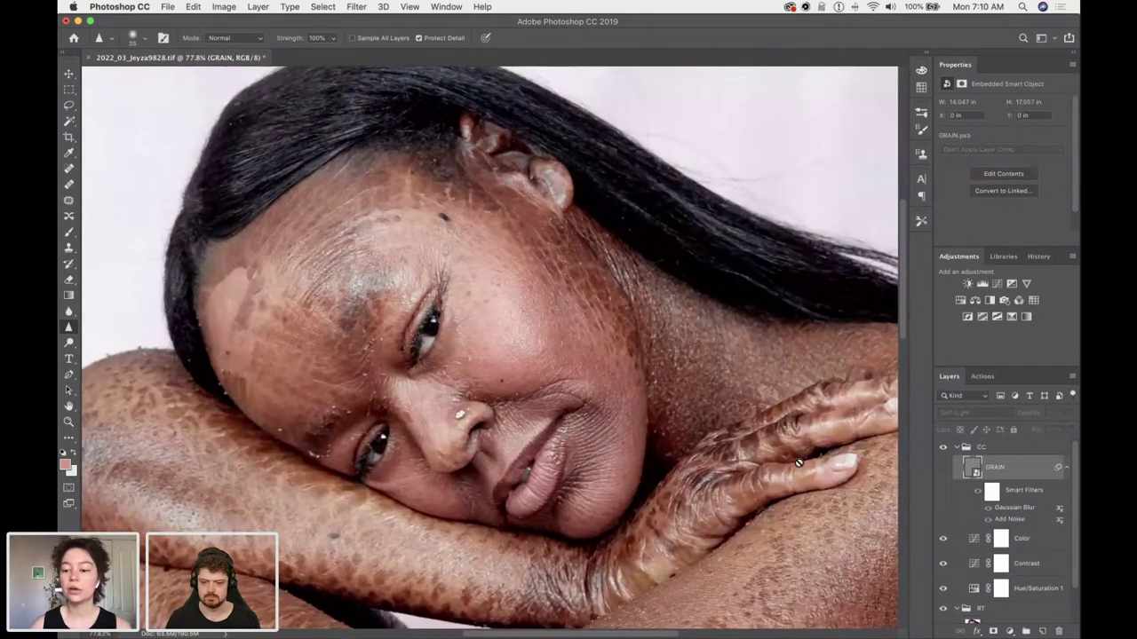
left_click(943, 469)
left_click(942, 469)
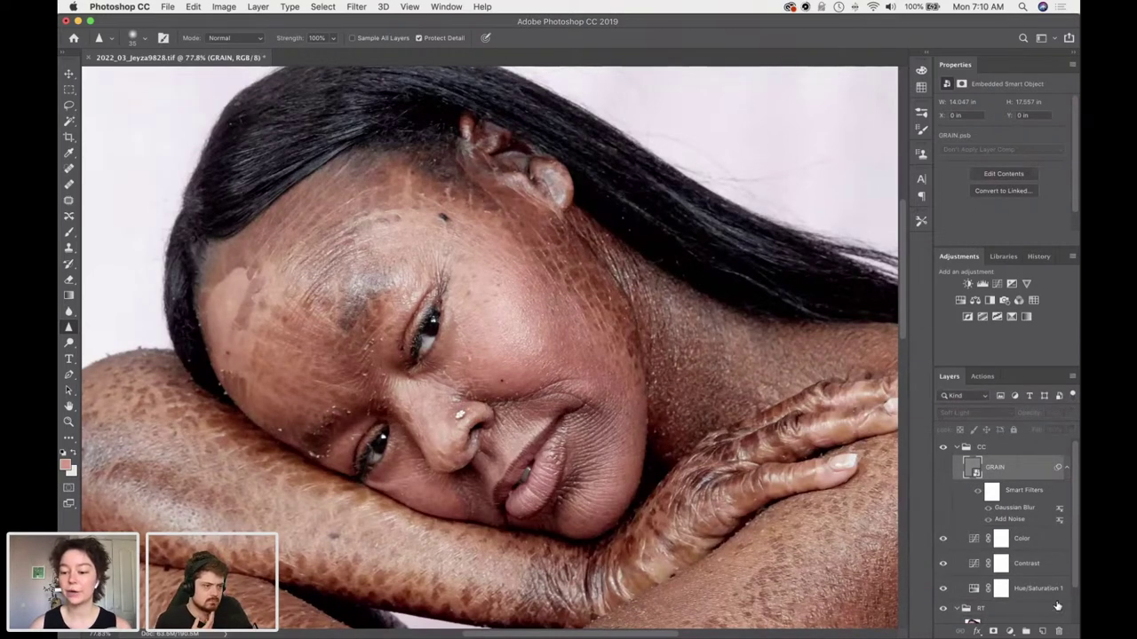
Duplicate the RT layer inside the RT group.
scroll(1037, 590, "down", 2)
left_click(1021, 594)
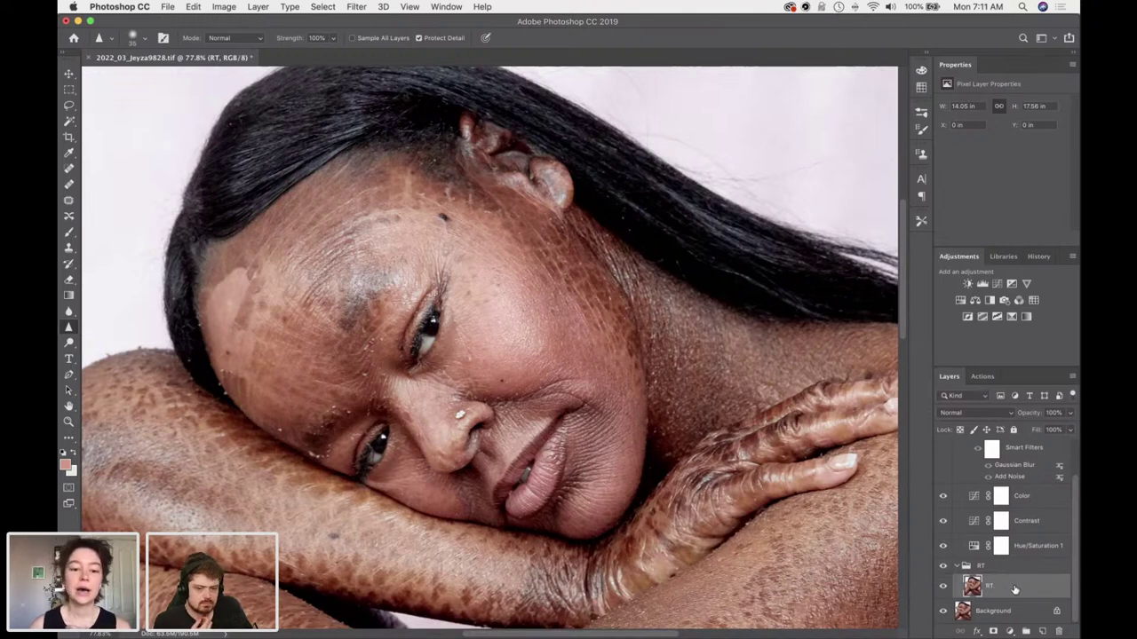
left_click_drag(1019, 595, 1043, 630)
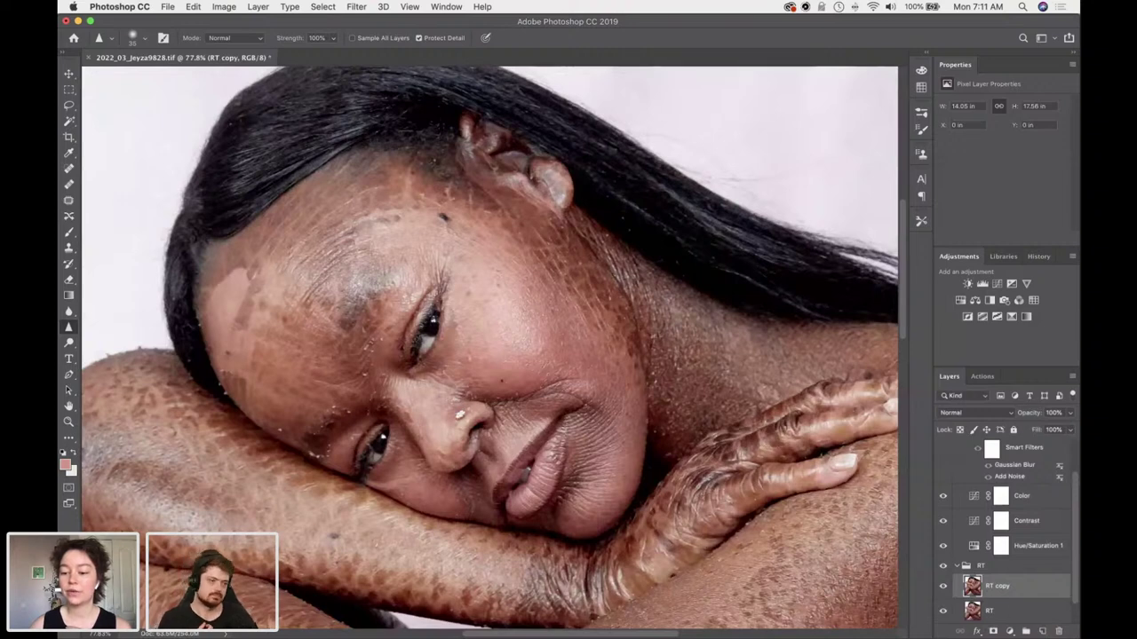
Examine the face, hair, arms and elbow to find the areas that need retouching.
scroll(524, 461, "down", 6)
scroll(518, 422, "up", 4)
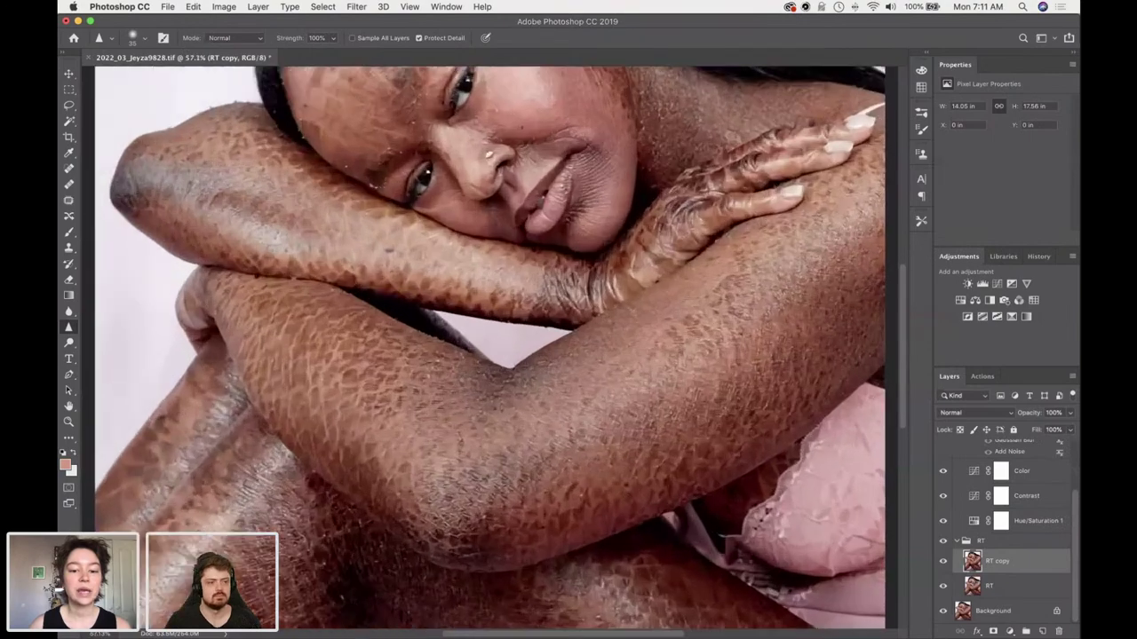
scroll(484, 346, "up", 5)
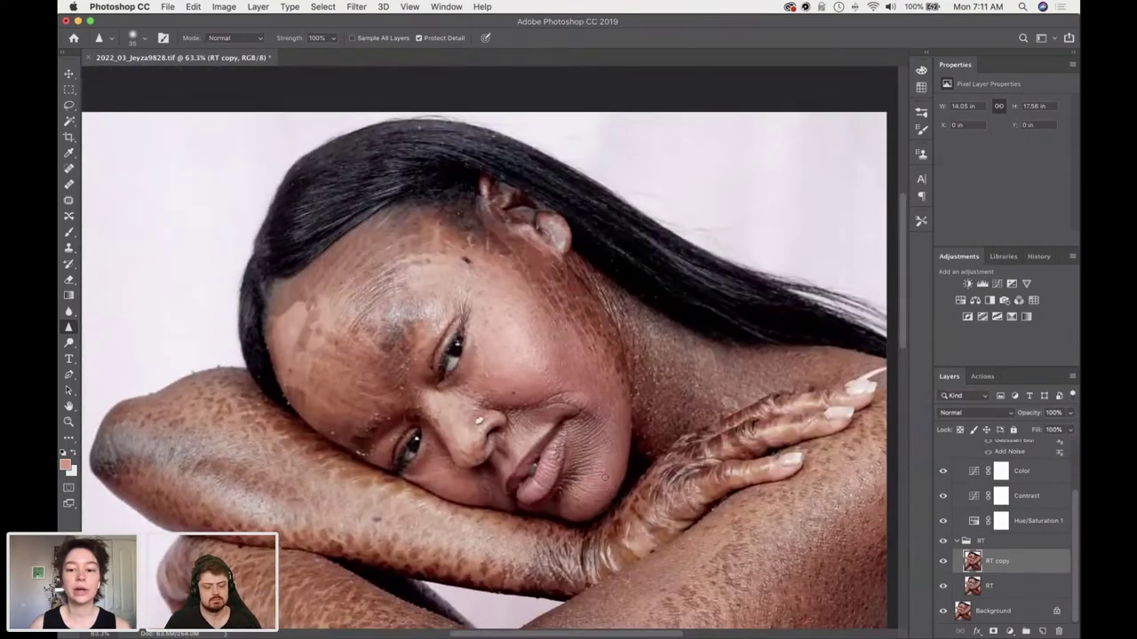
scroll(480, 371, "up", 3)
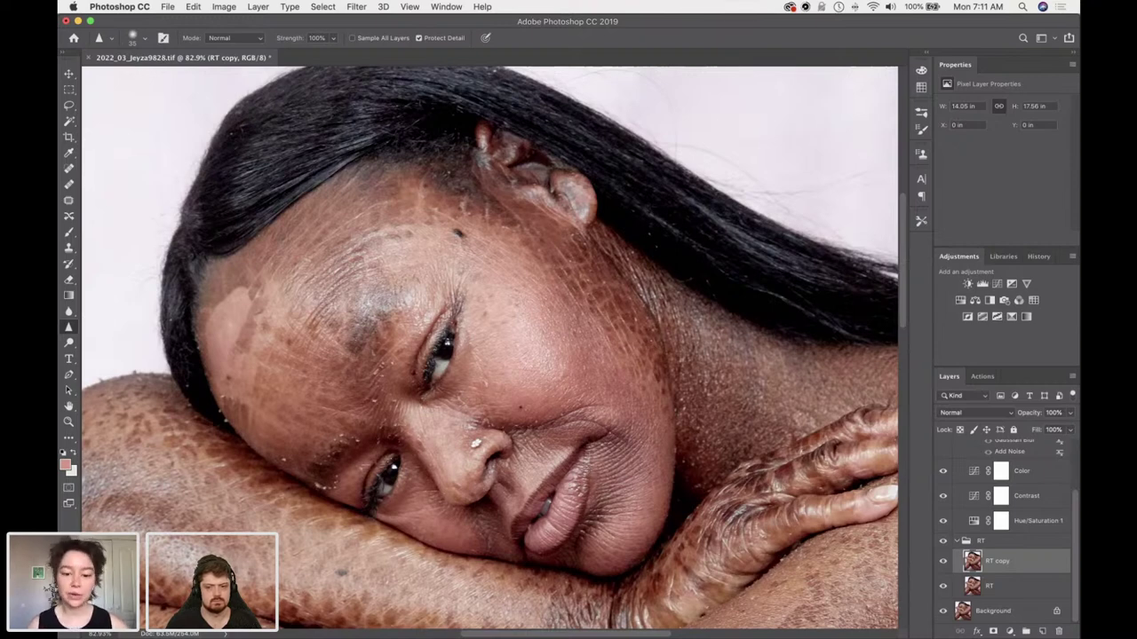
scroll(475, 448, "down", 5)
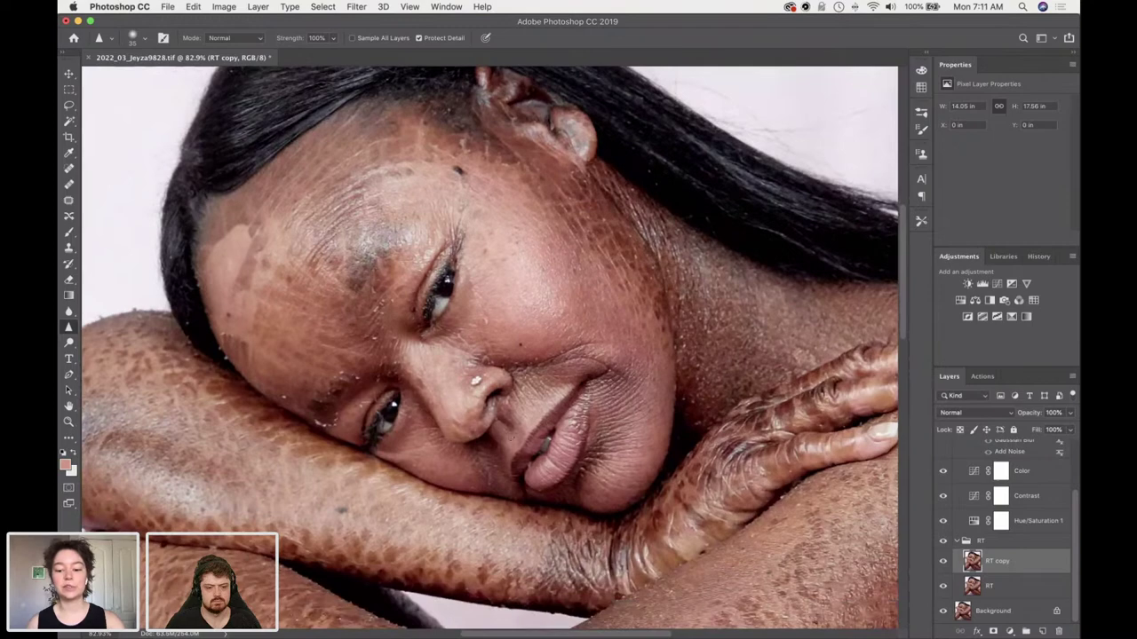
scroll(472, 439, "down", 8)
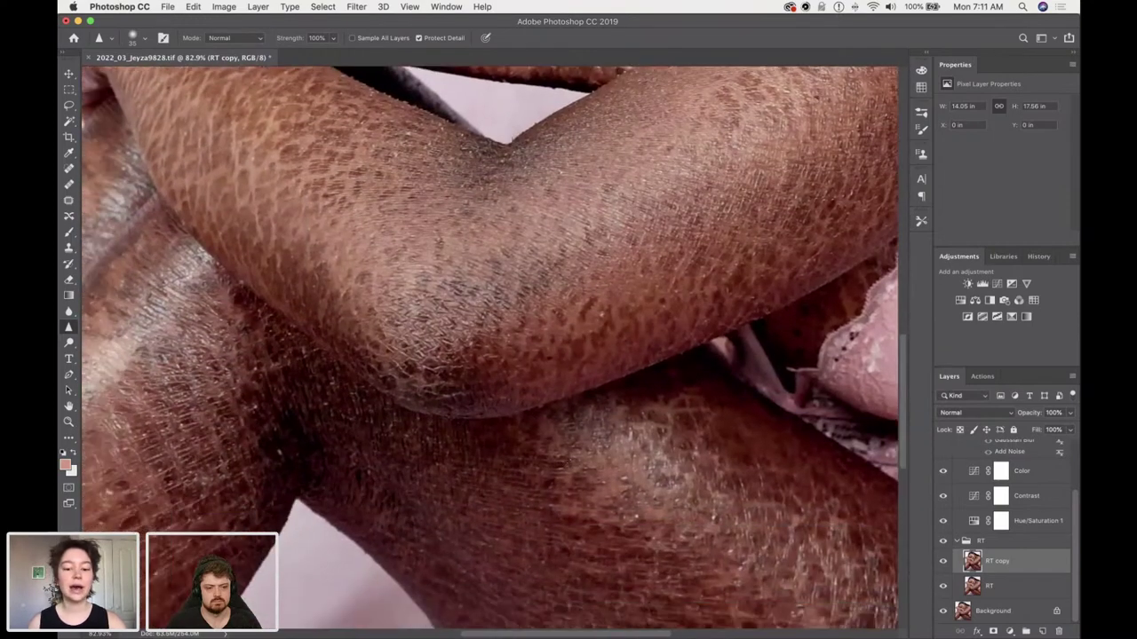
scroll(489, 348, "up", 15)
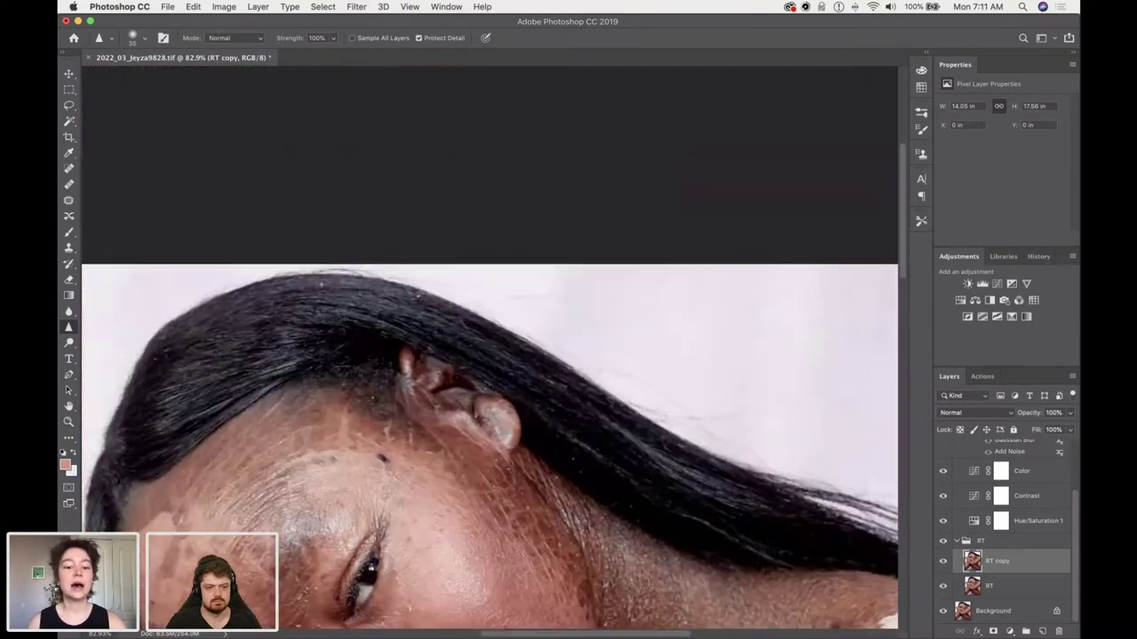
scroll(482, 386, "up", 5)
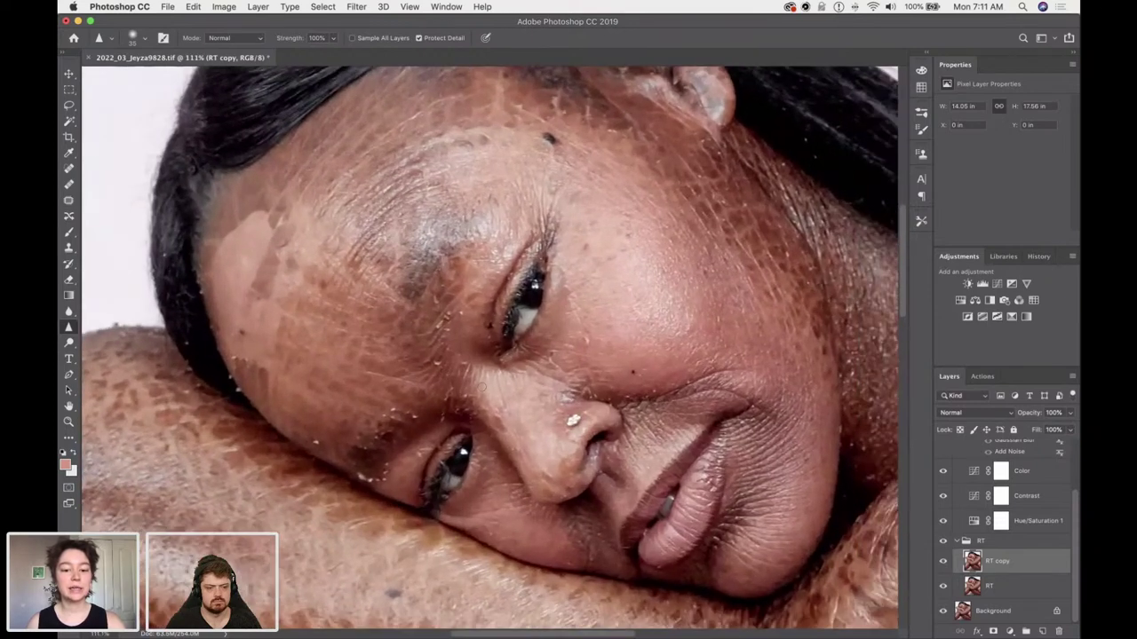
scroll(482, 386, "up", 2)
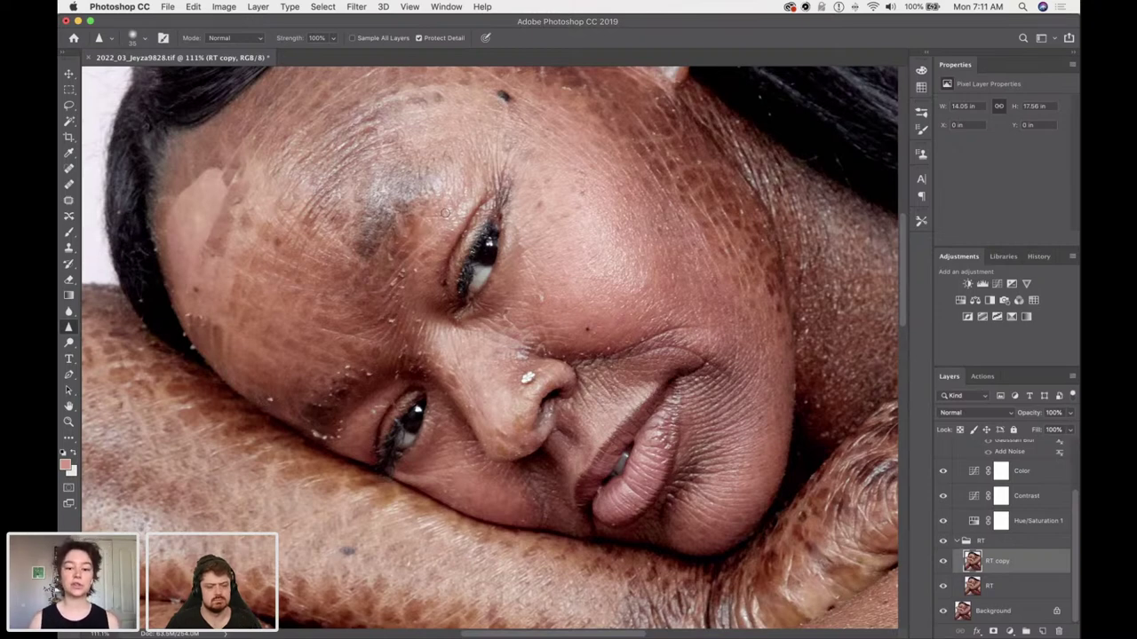
Remove the specks around the brows and temple on the RT copy layer with the Spot Healing Brush.
left_click(69, 168)
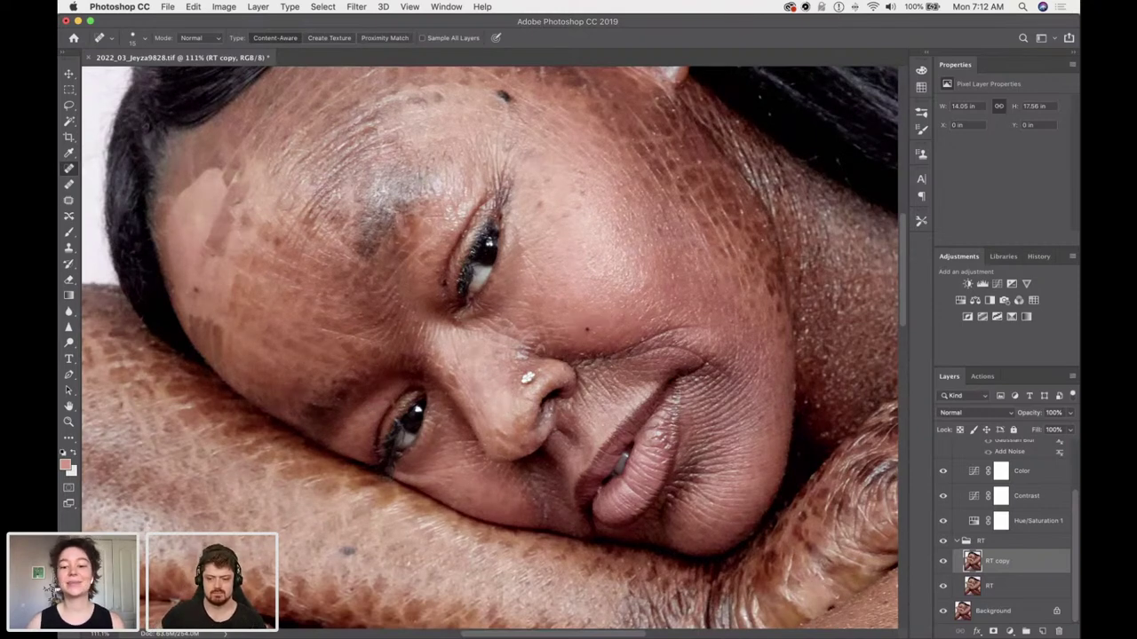
scroll(271, 551, "up", 5)
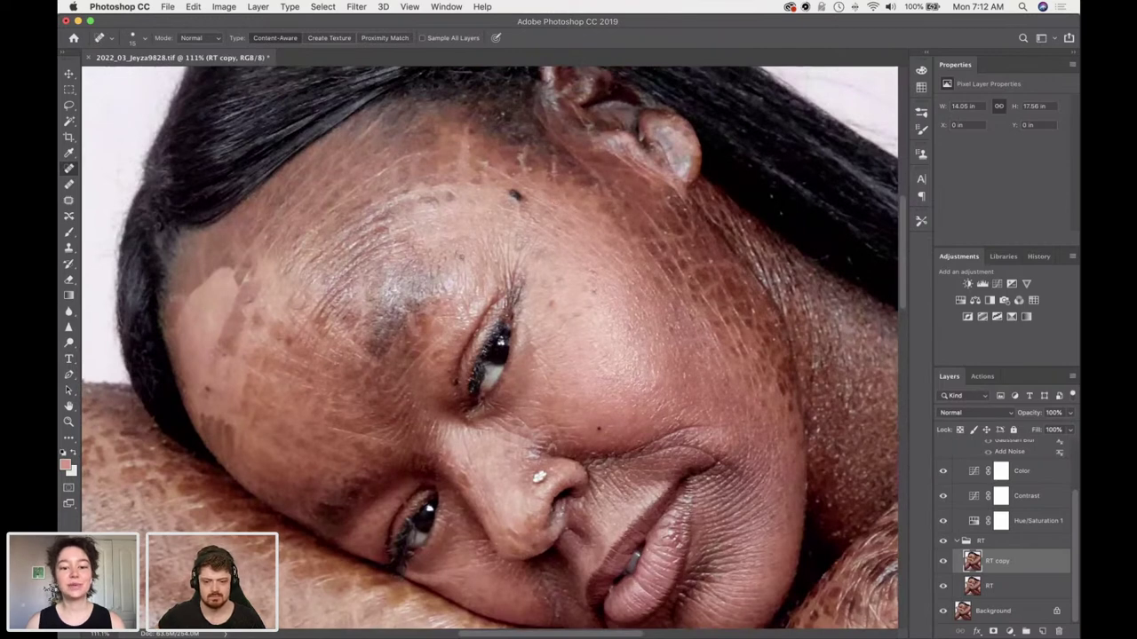
scroll(504, 253, "up", 4)
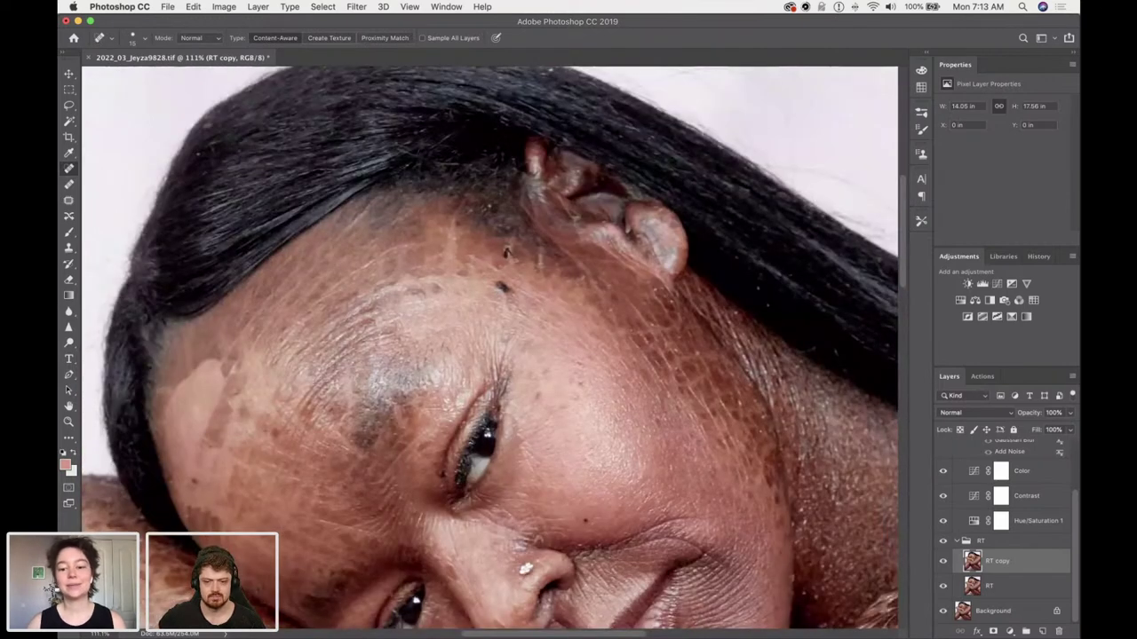
left_click(516, 261)
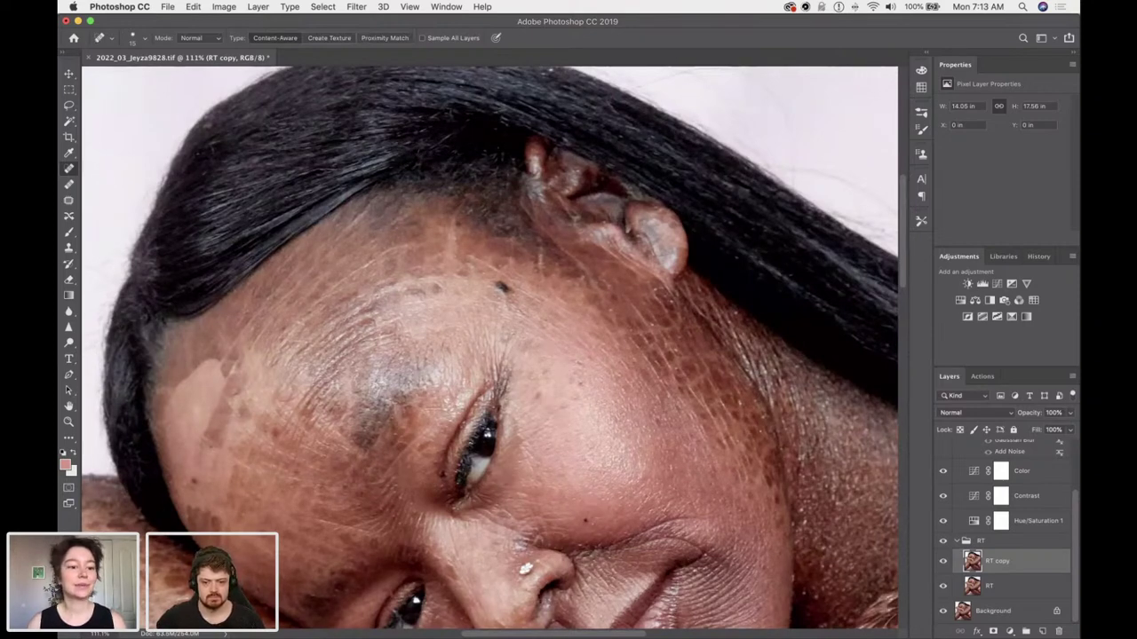
Spot-heal the small specks around the hand and along the upper arm it rests on.
scroll(494, 351, "right", 3)
scroll(494, 352, "up", 1)
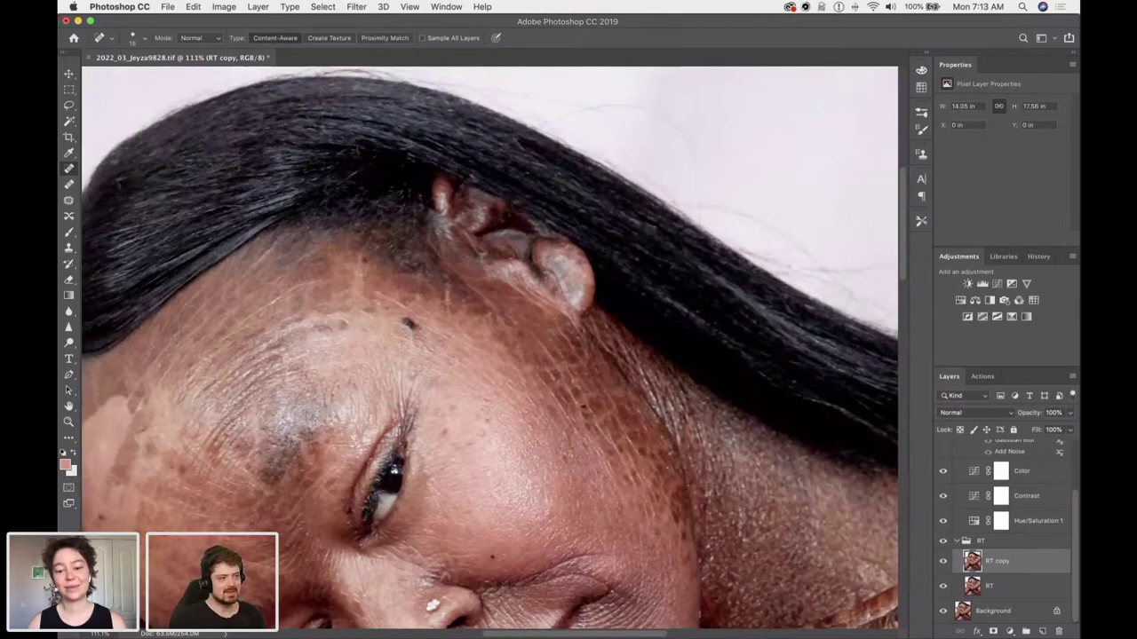
scroll(668, 453, "down", 5)
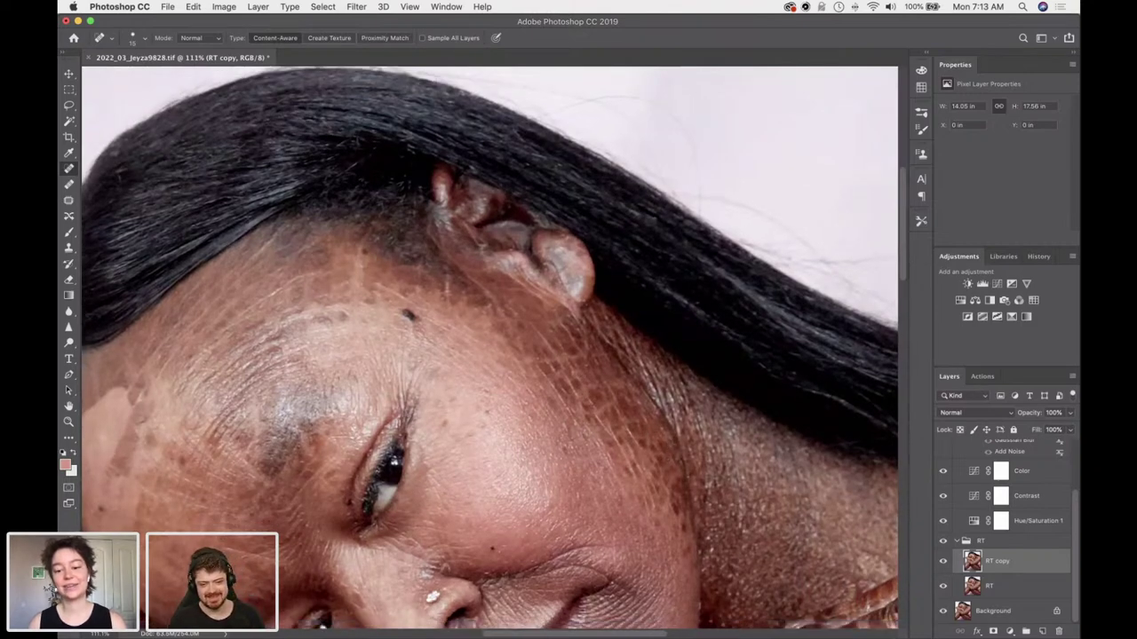
scroll(675, 334, "down", 2)
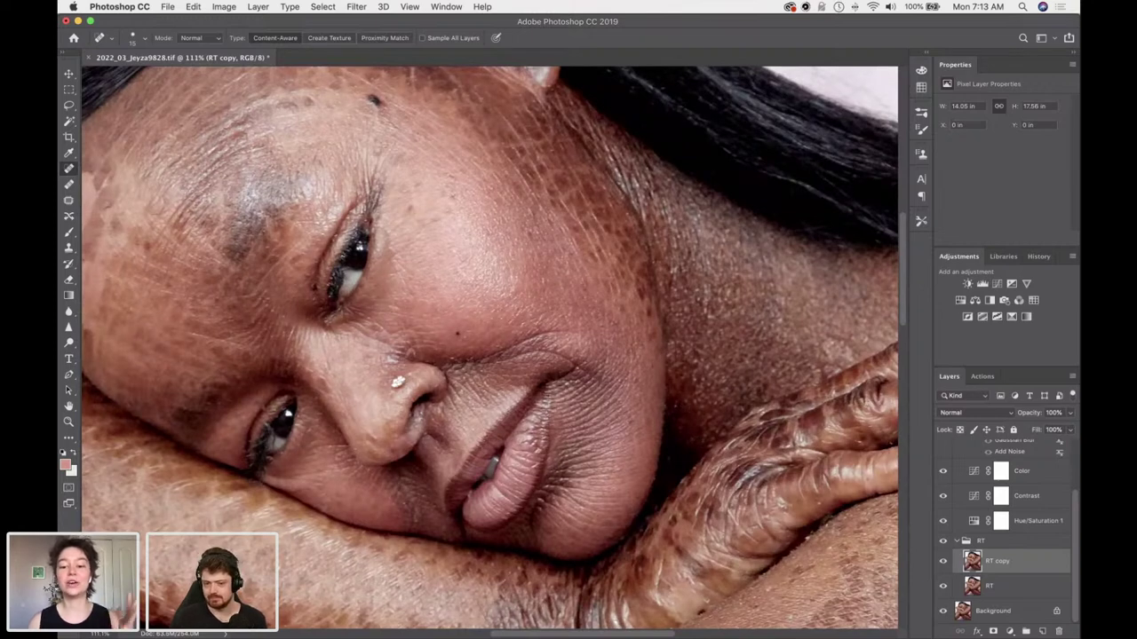
scroll(771, 373, "down", 3)
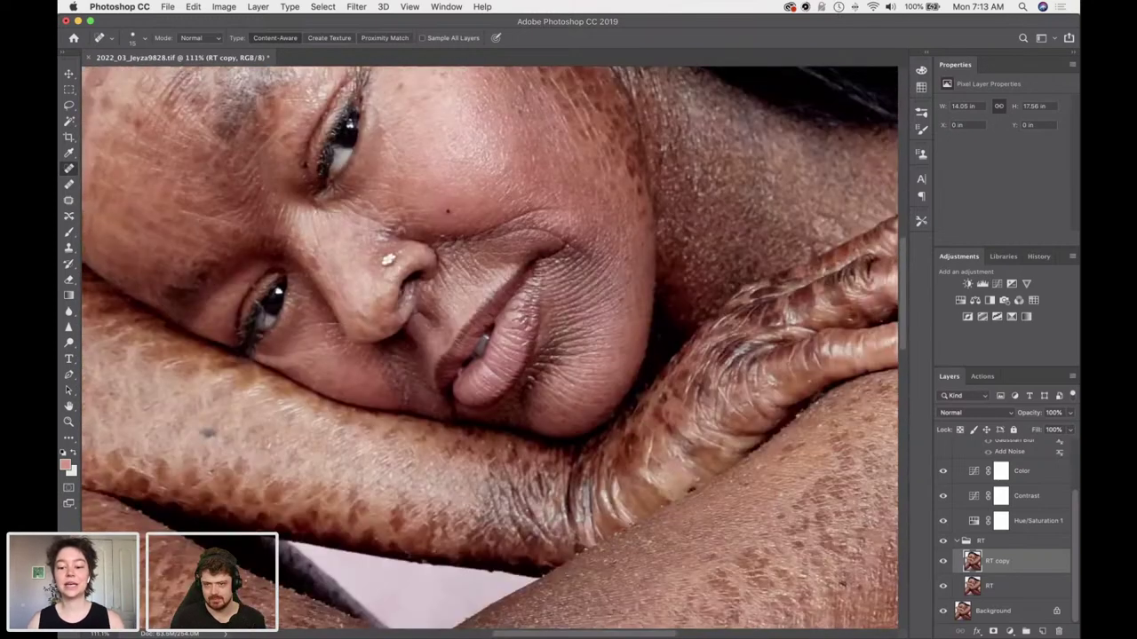
scroll(770, 373, "down", 1)
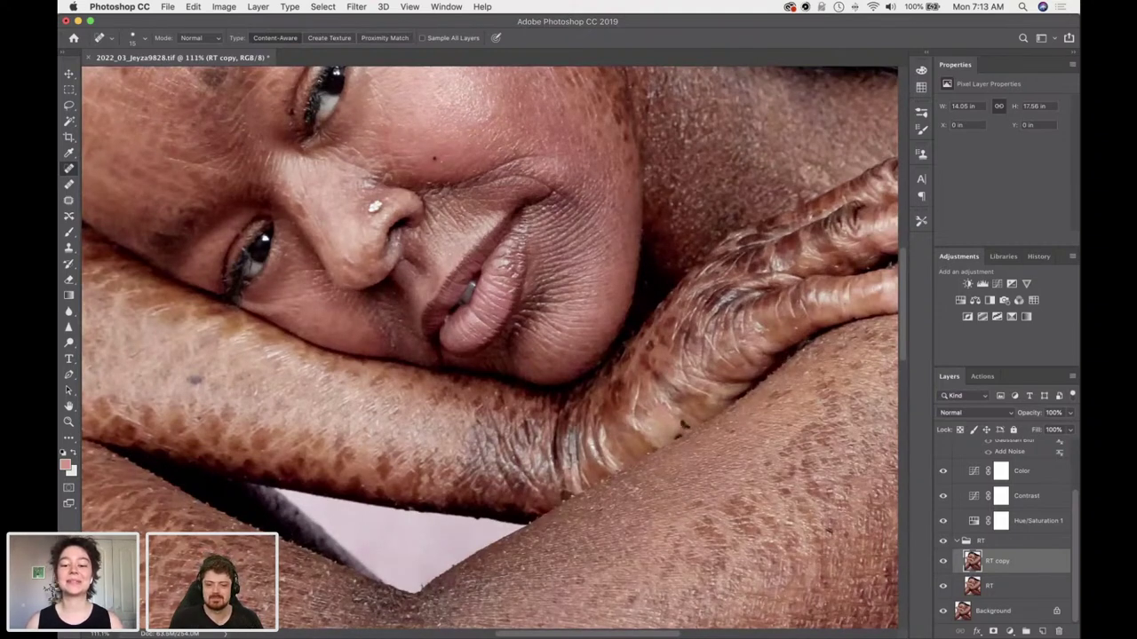
left_click_drag(758, 328, 761, 330)
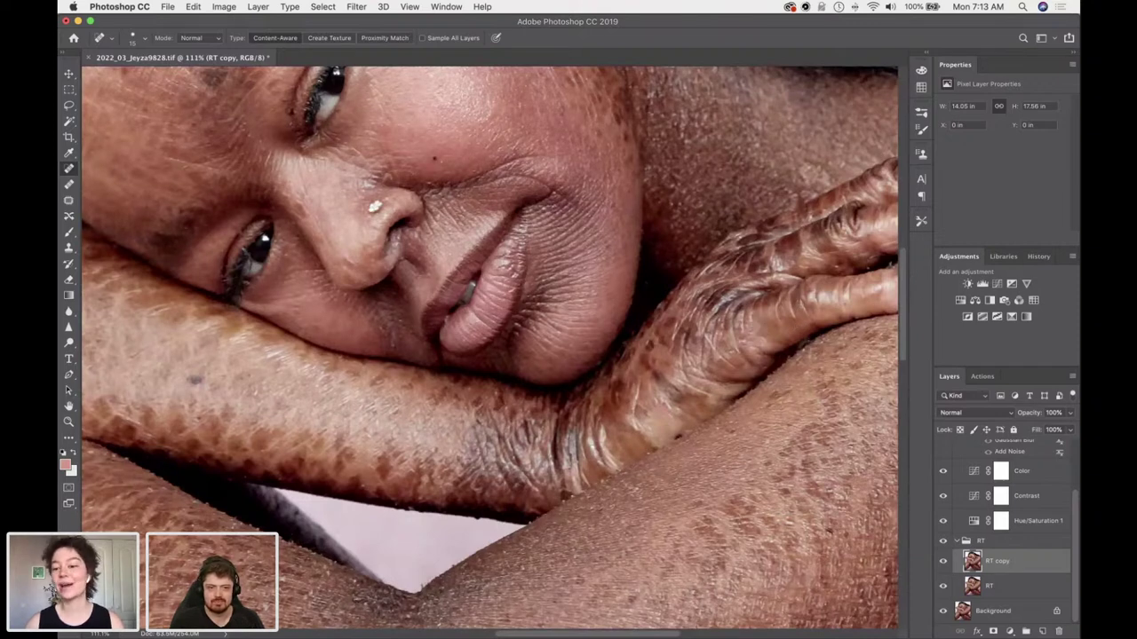
scroll(489, 346, "right", 5)
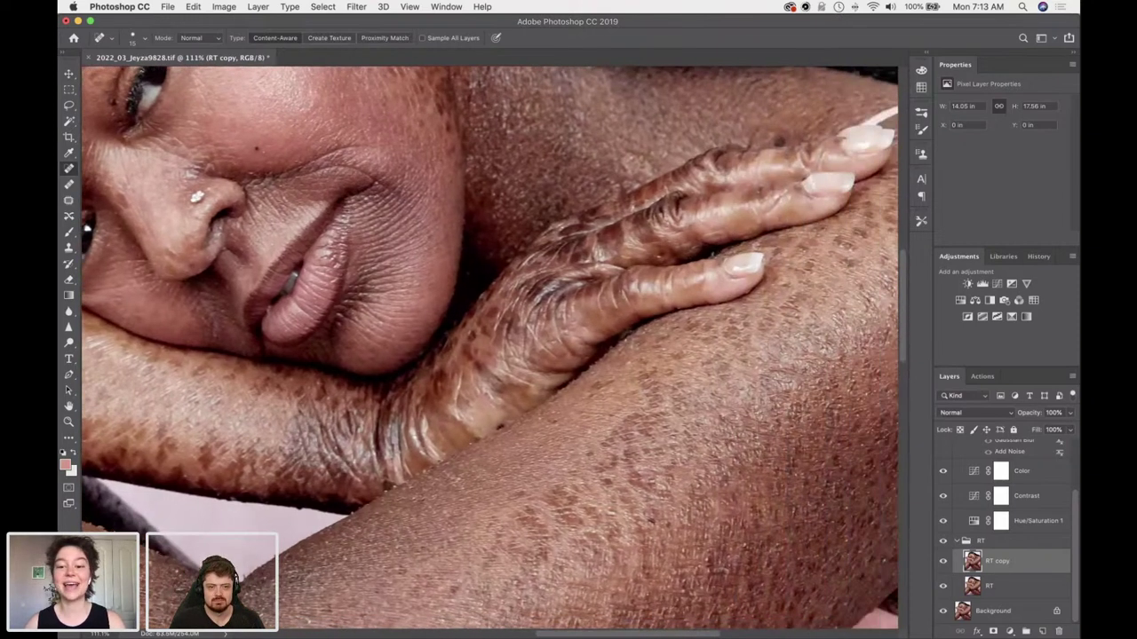
left_click_drag(623, 342, 631, 342)
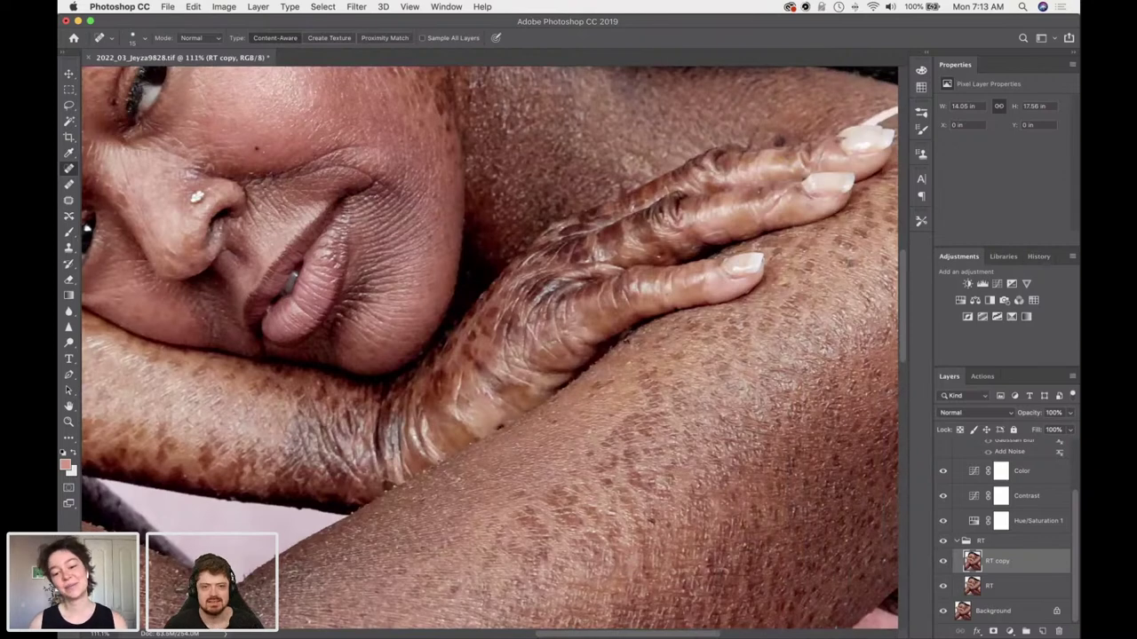
Spot-heal the specks along the edges of the folded arms and around the crease of the elbow.
scroll(526, 402, "left", 5)
scroll(527, 402, "down", 3)
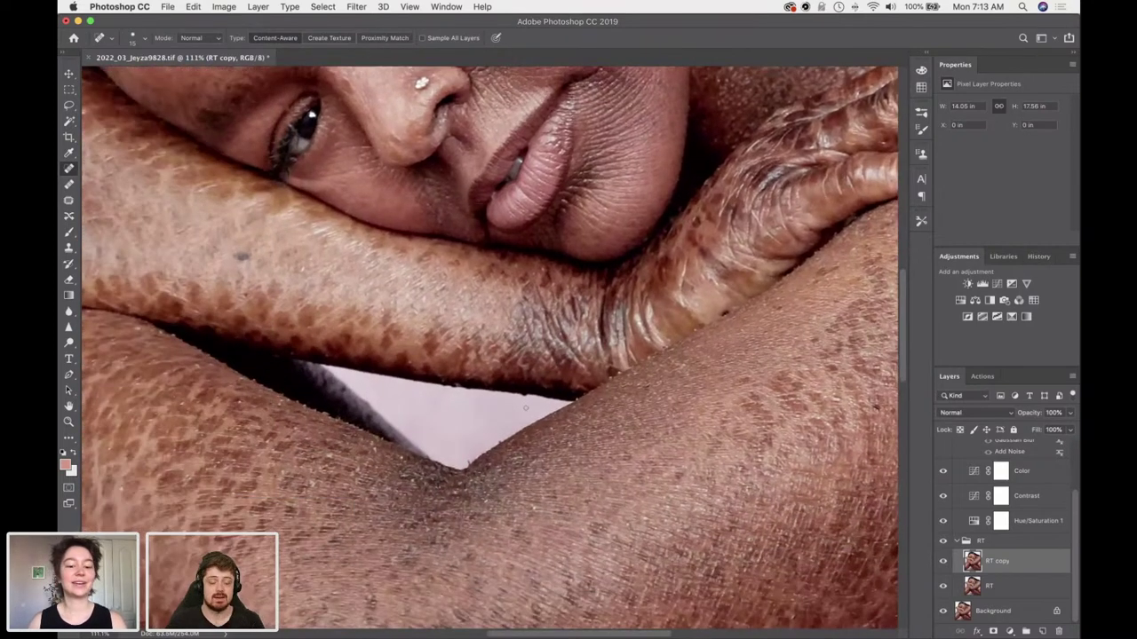
scroll(543, 397, "left", 1)
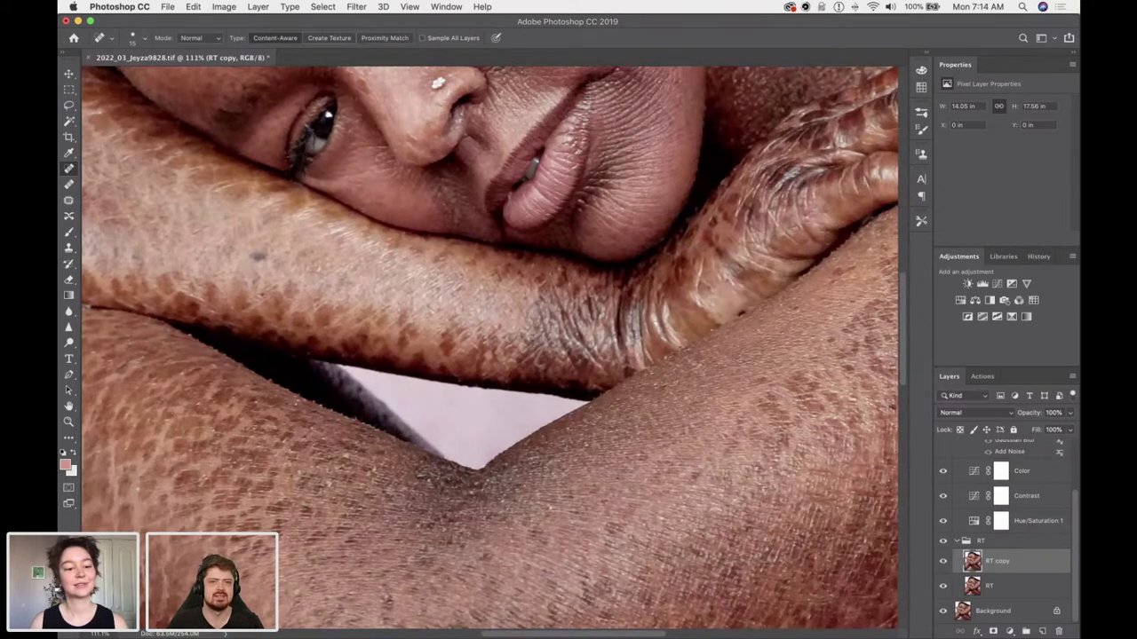
scroll(488, 347, "left", 5)
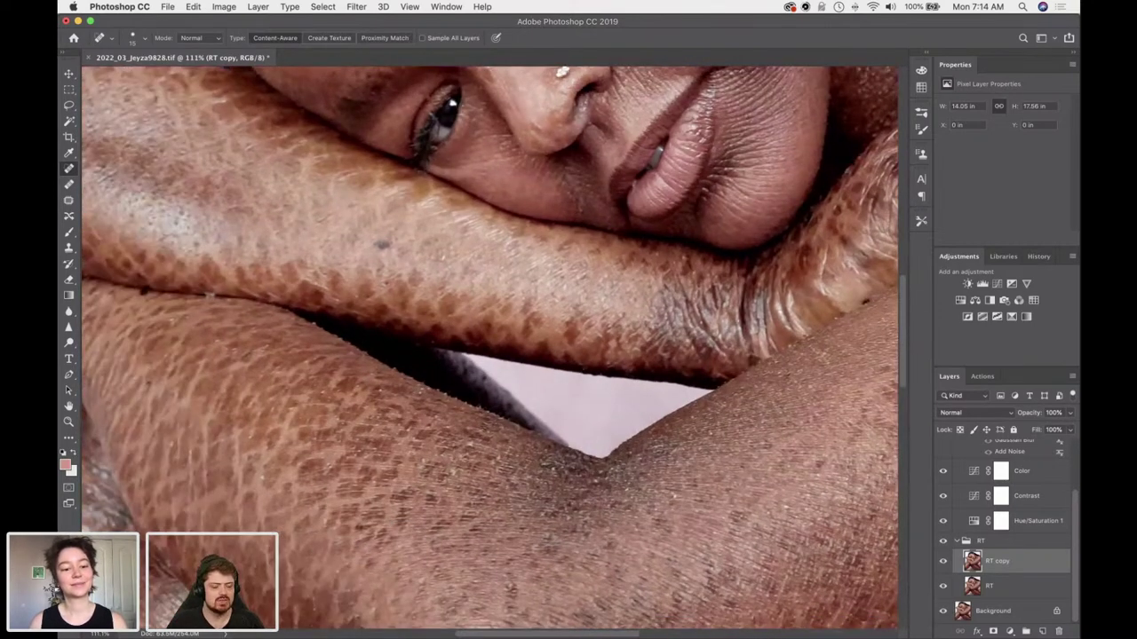
scroll(294, 282, "left", 3)
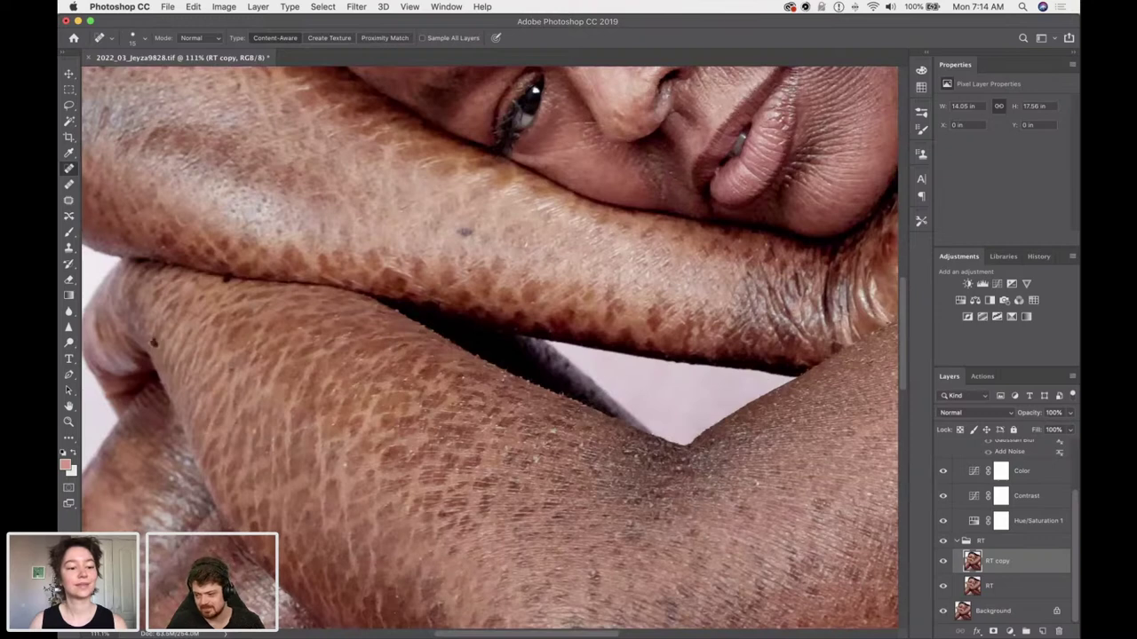
scroll(162, 248, "down", 5)
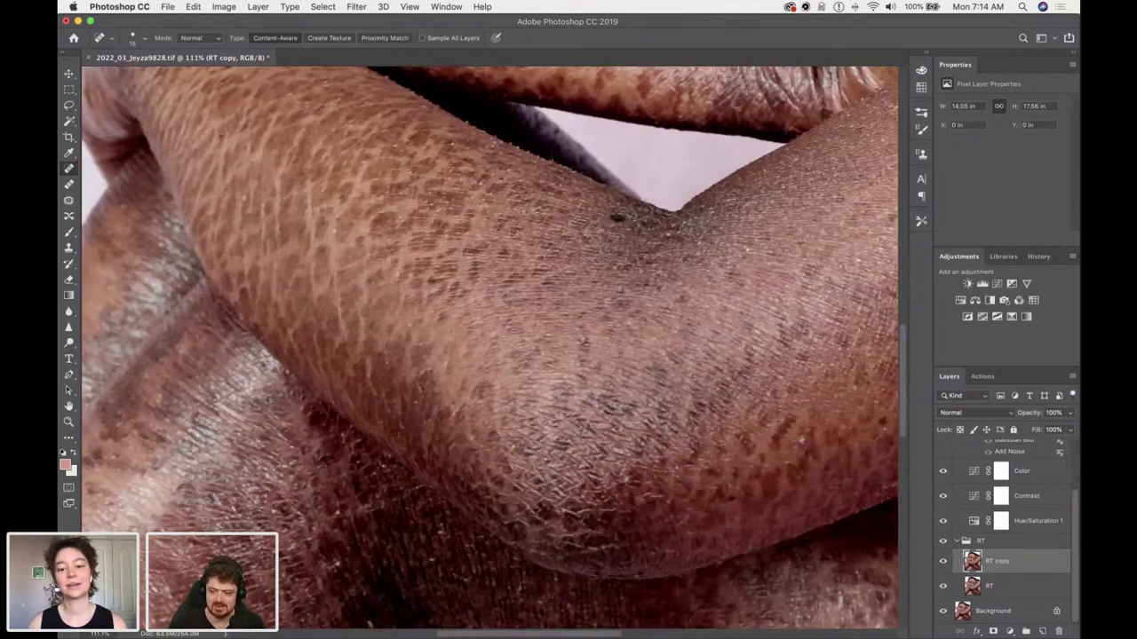
left_click(638, 223)
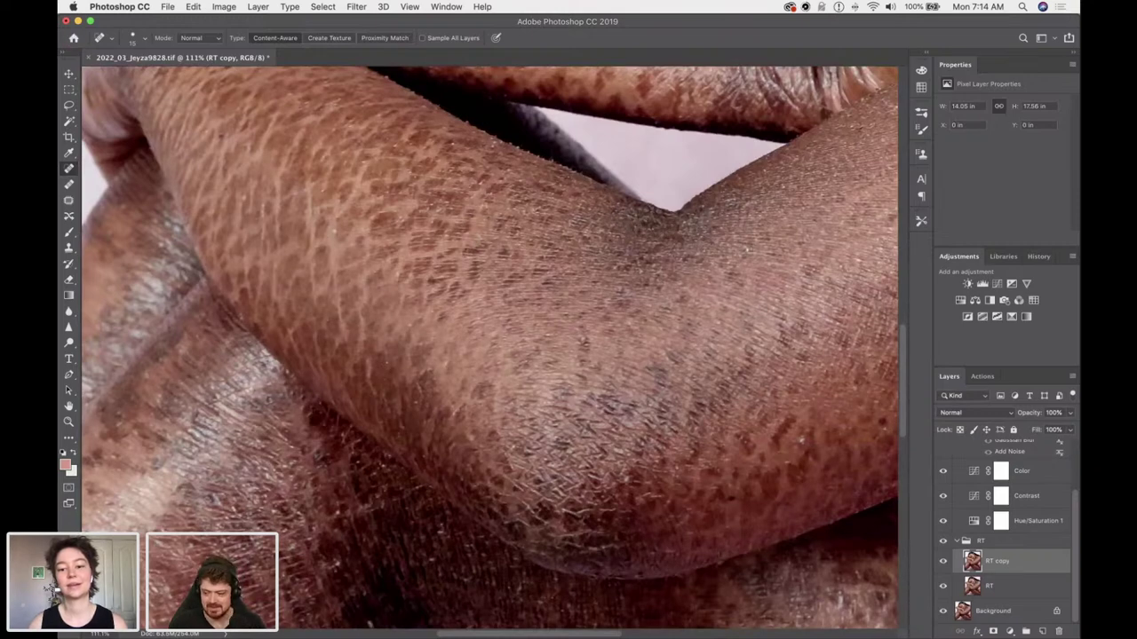
left_click_drag(748, 249, 642, 164)
left_click_drag(701, 355, 649, 356)
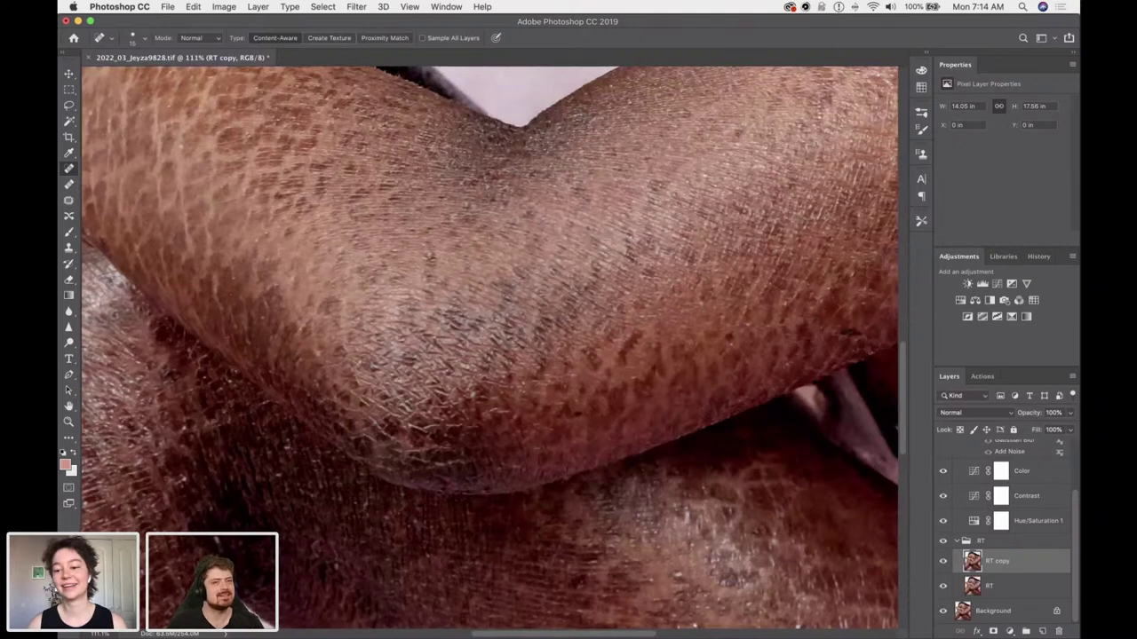
Patch out the dark spot on the pink backdrop fabric between the legs, and clear the selection.
scroll(746, 326, "down", 10)
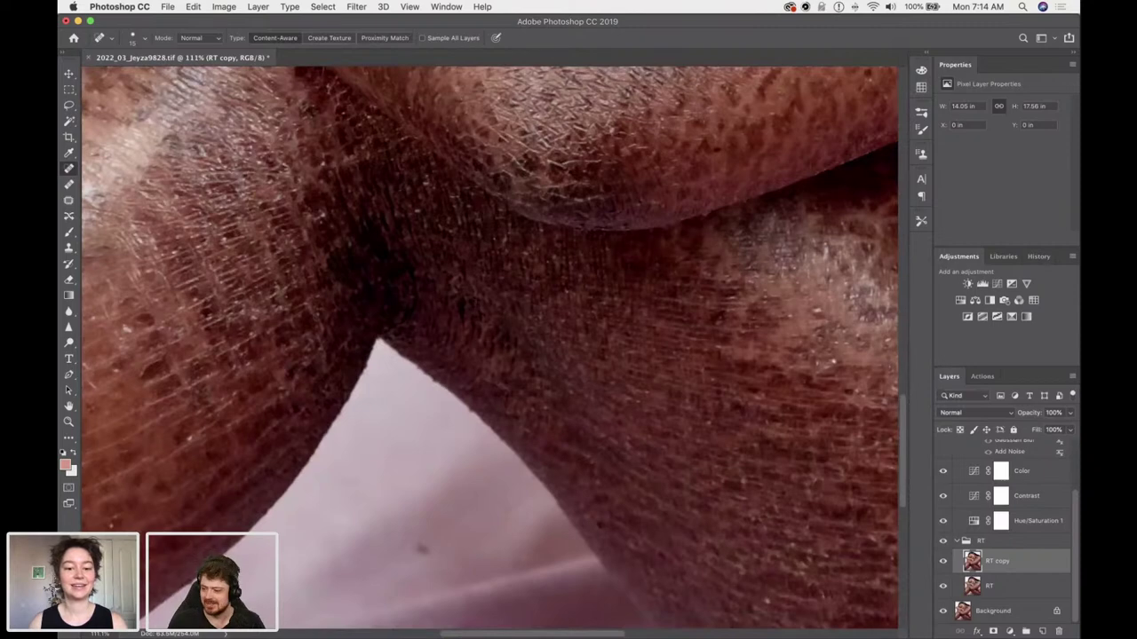
scroll(490, 348, "left", 5)
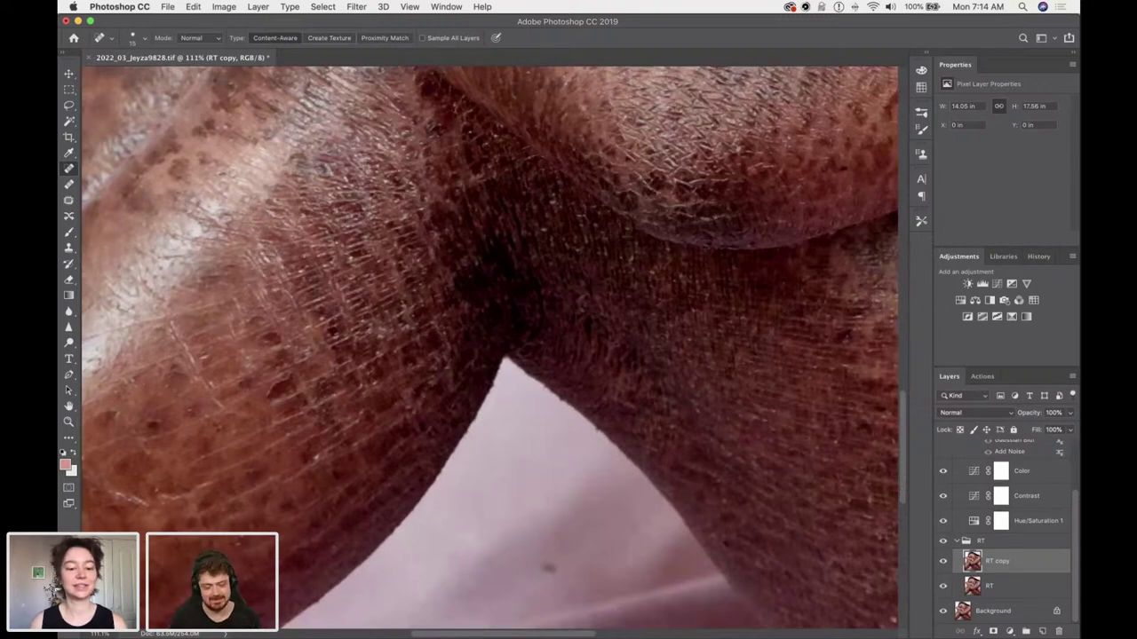
scroll(490, 348, "down", 5)
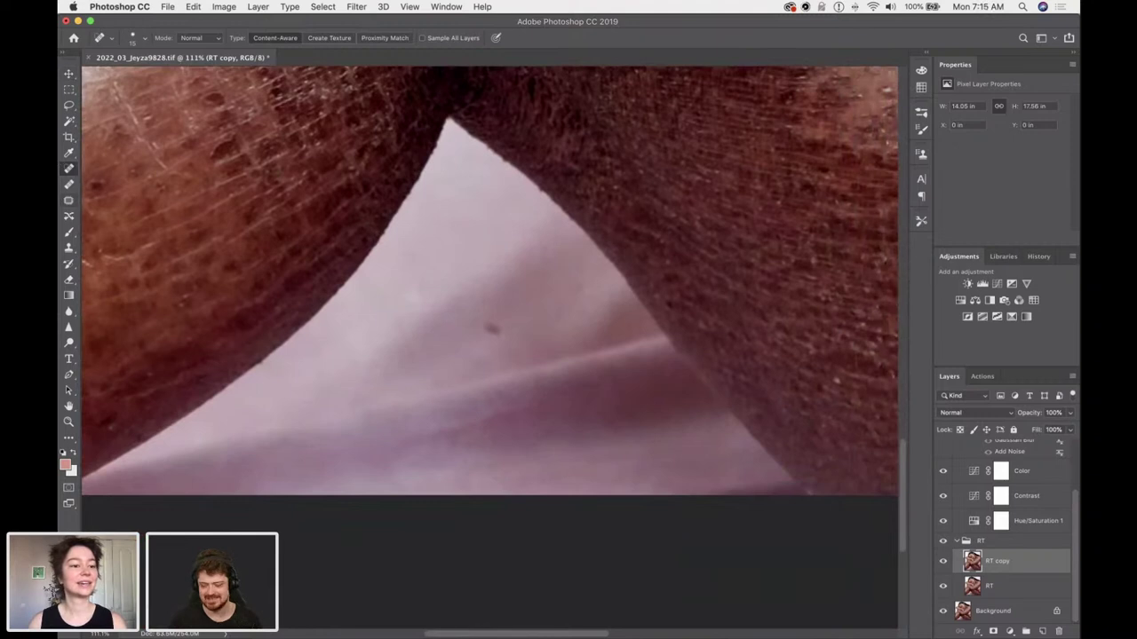
key("l")
mouse_move(487, 339)
left_mouse_down()
mouse_move(502, 323)
mouse_move(470, 353)
mouse_move(474, 325)
mouse_move(483, 338)
left_mouse_up()
left_click(66, 202)
mouse_move(491, 333)
left_mouse_down()
mouse_move(581, 302)
mouse_move(577, 291)
left_mouse_up()
key("ctrl+d")
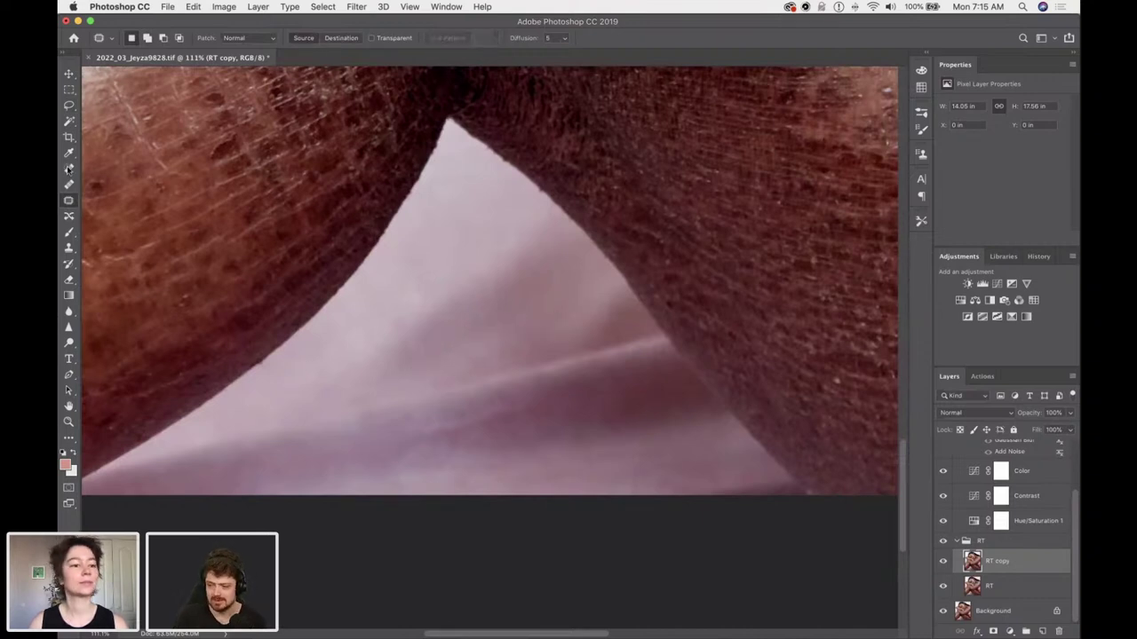
Switch to the Spot Healing Brush, enlarge it to 30, and inspect the legs, arms and face for remaining blemishes.
left_click(68, 169)
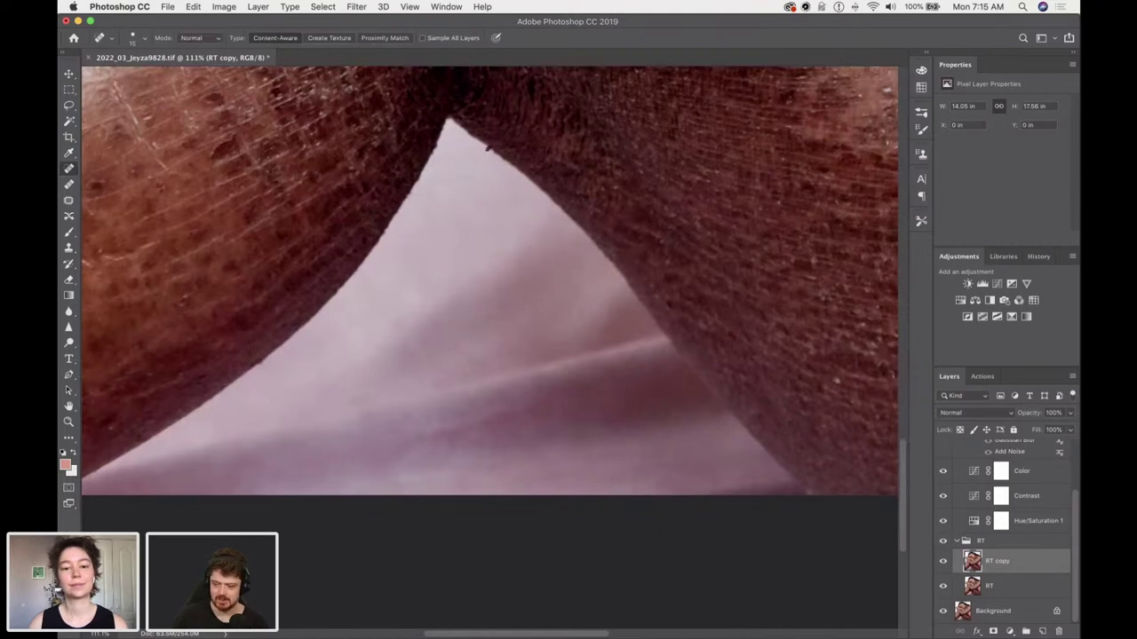
scroll(488, 148, "down", 4)
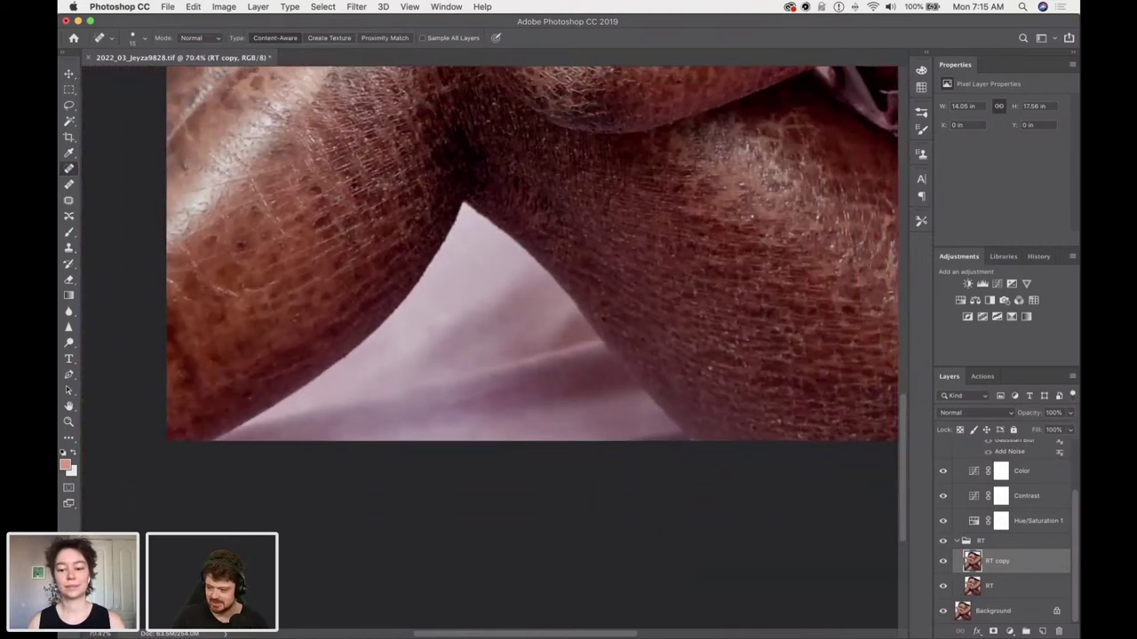
key("bracketright")
key("bracketright")
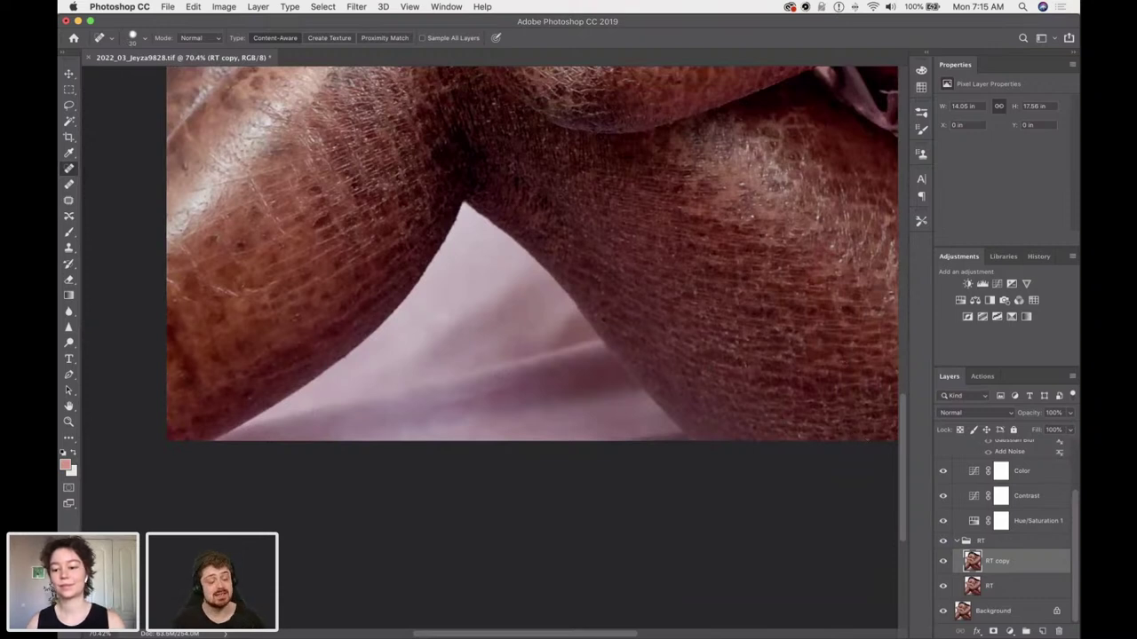
scroll(853, 348, "up", 5)
scroll(852, 348, "right", 5)
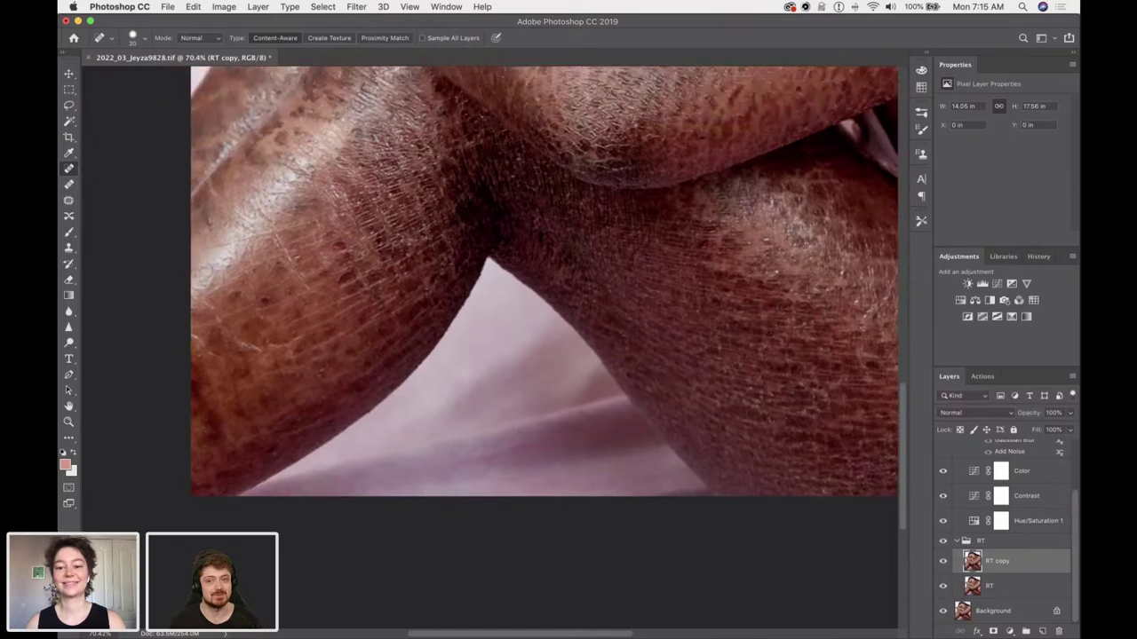
scroll(475, 329, "right", 3)
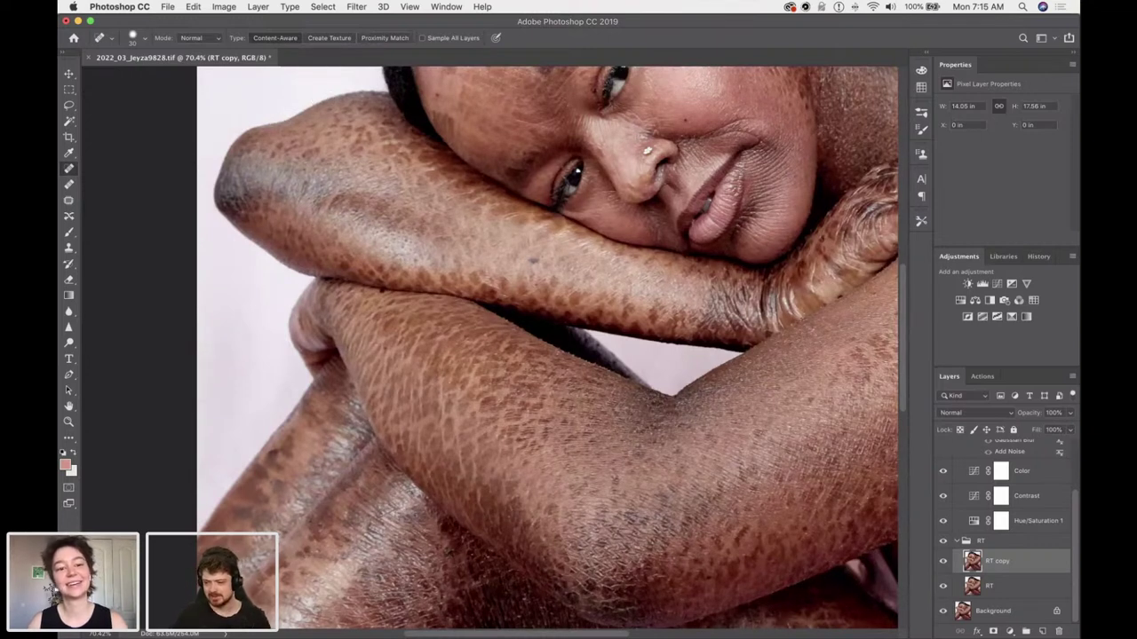
scroll(546, 346, "up", 10)
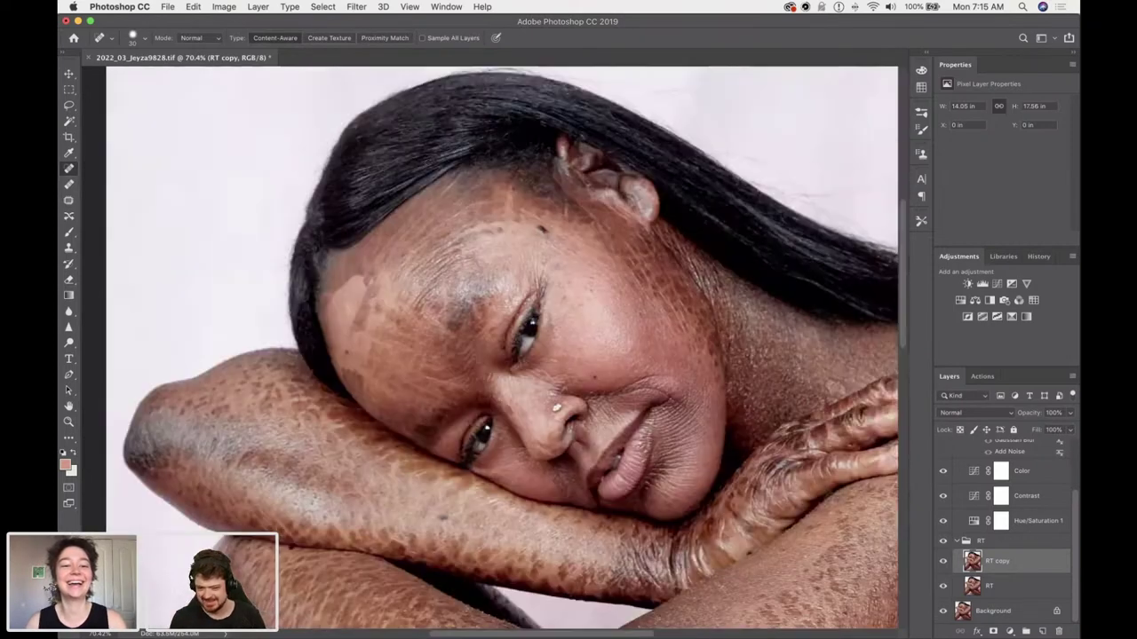
scroll(493, 347, "right", 3)
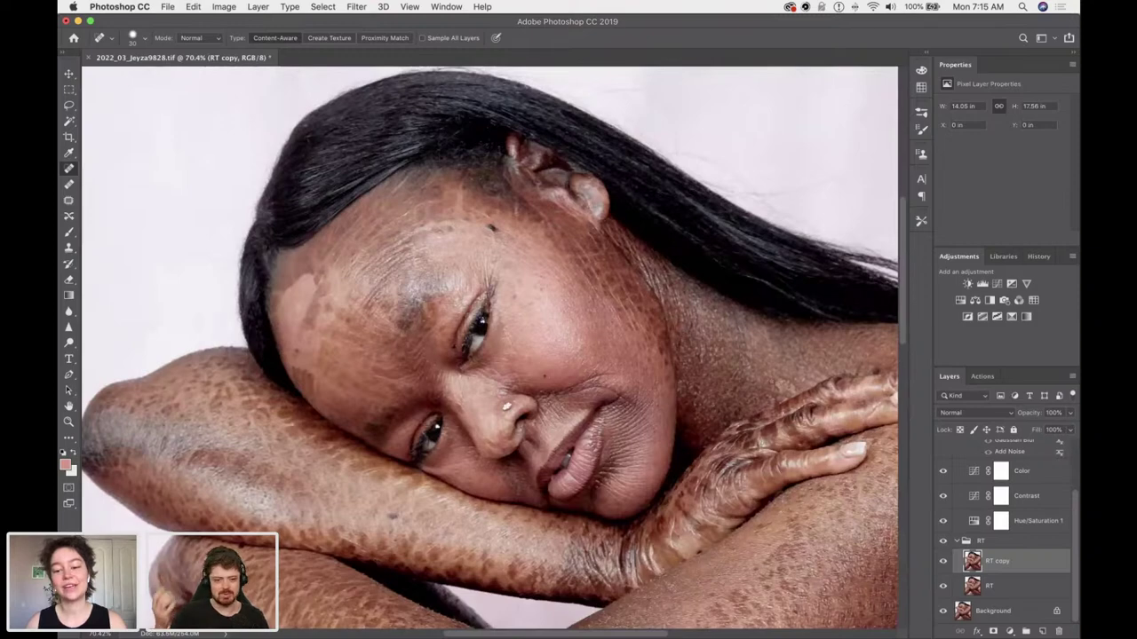
scroll(683, 335, "right", 3)
scroll(675, 389, "right", 5)
scroll(404, 346, "down", 10)
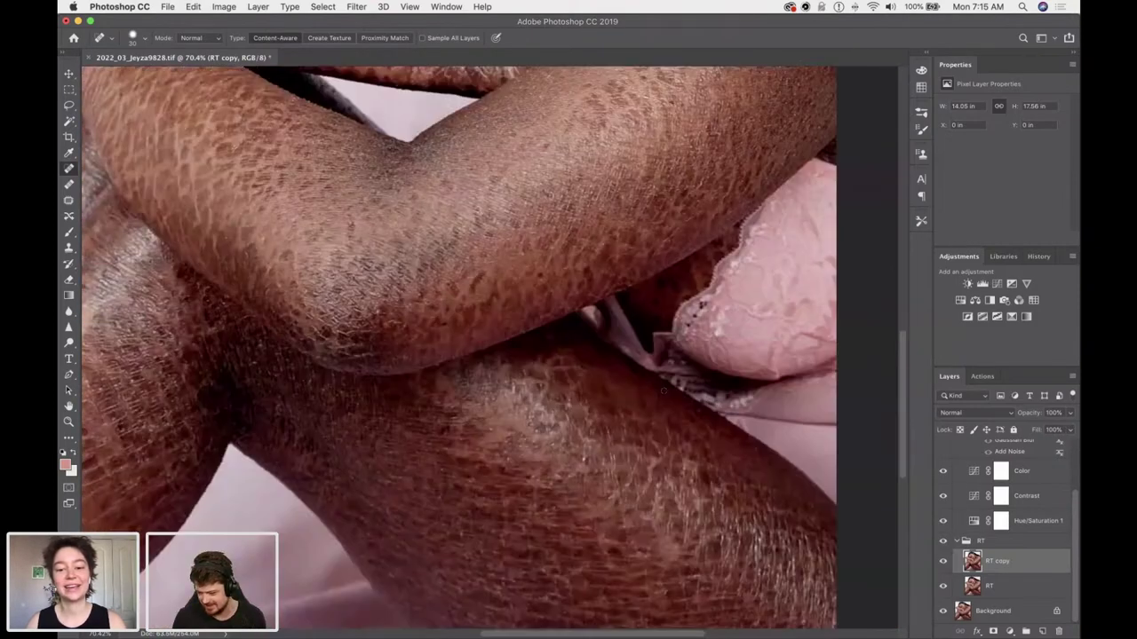
scroll(404, 347, "down", 3)
scroll(404, 346, "up", 10)
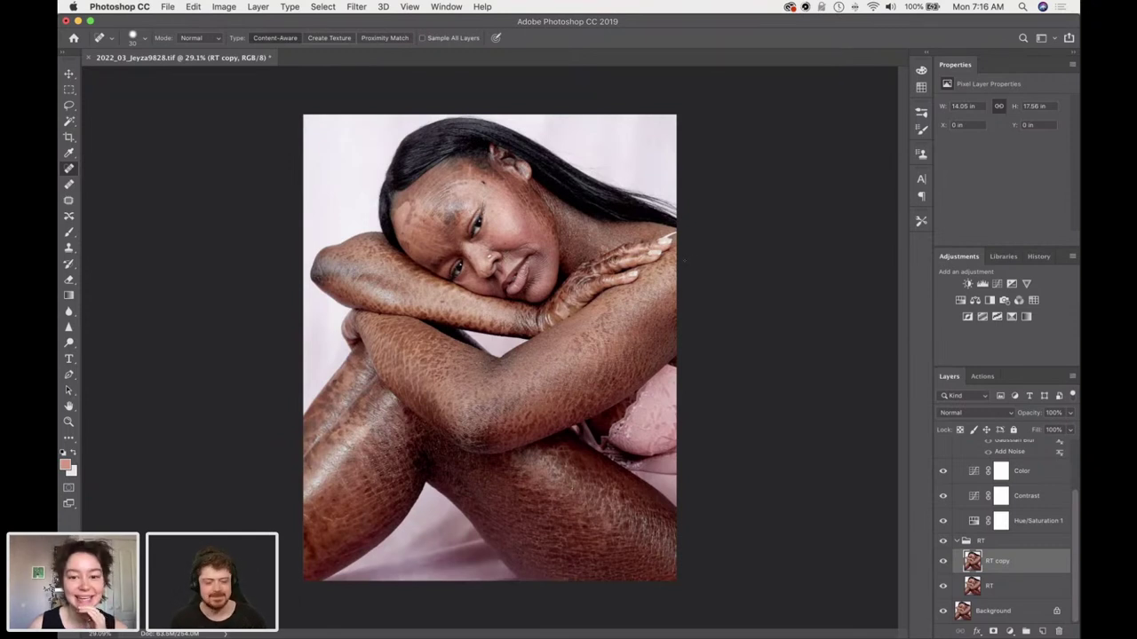
Add a Curves adjustment above RT copy that brightens highlights, deepens shadows and lifts midtones, and compare before and after.
key("super+m")
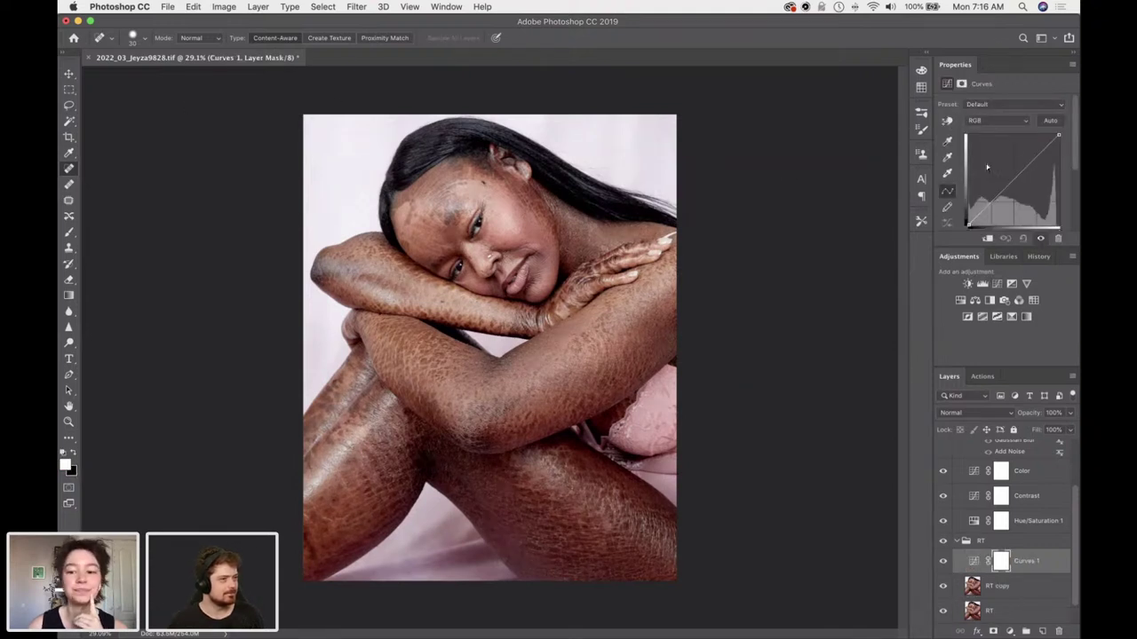
left_click_drag(1057, 135, 1051, 140)
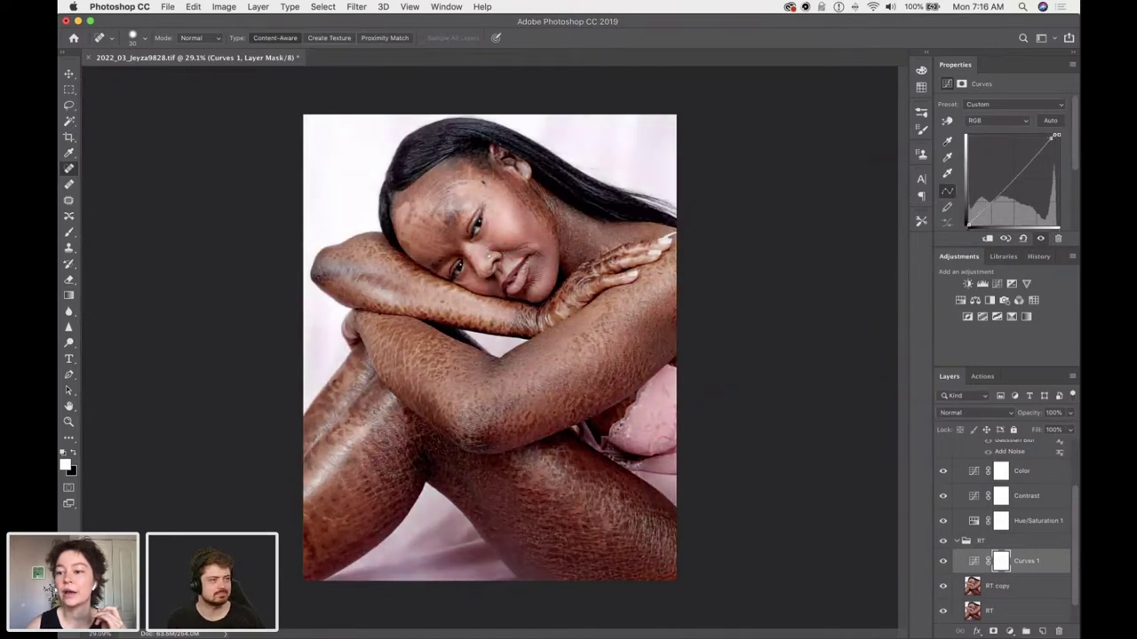
left_click_drag(969, 223, 974, 223)
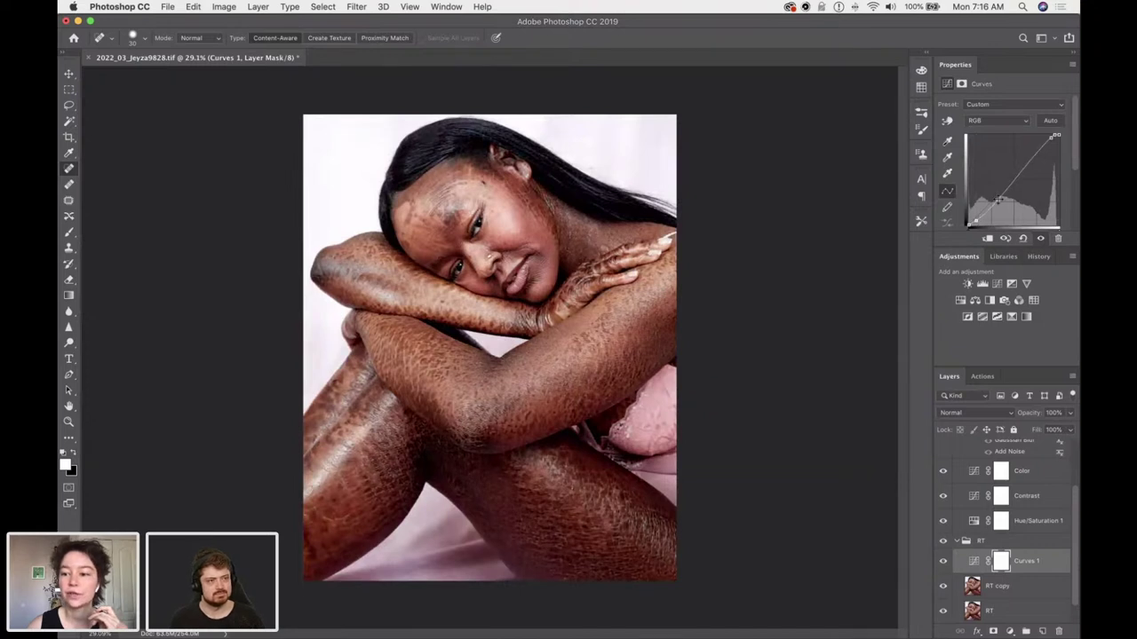
left_click(998, 195)
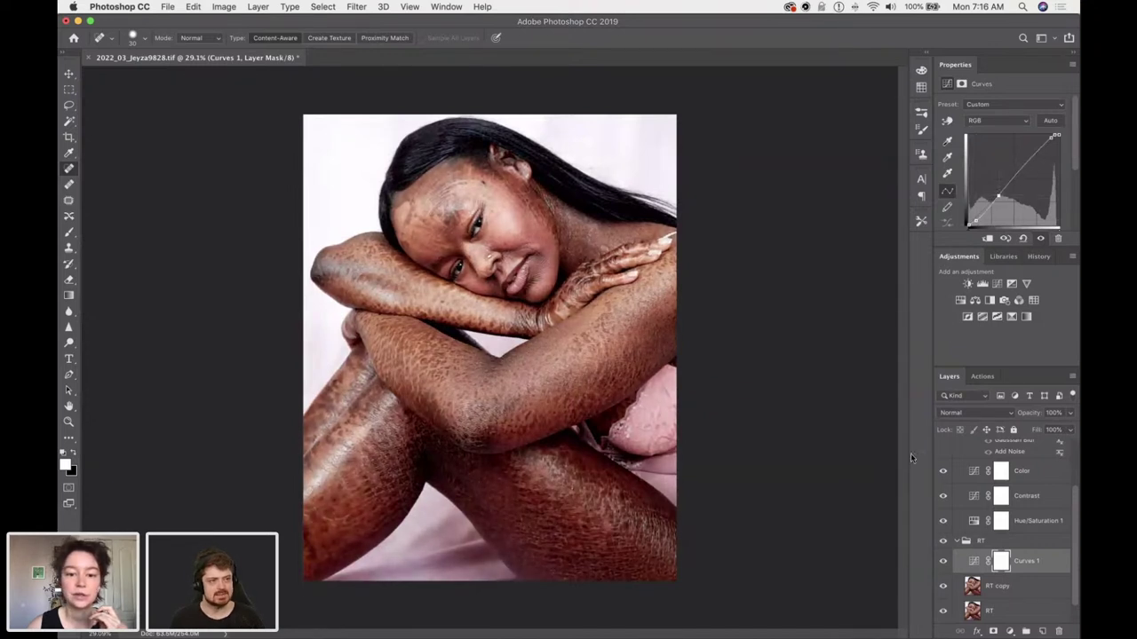
left_click(943, 561)
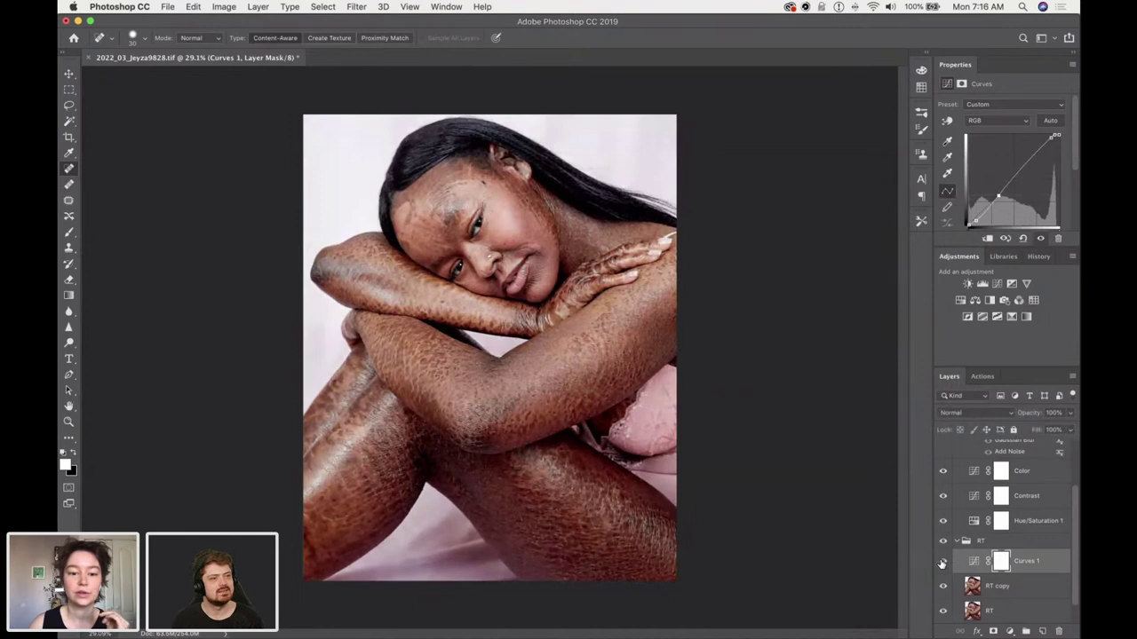
left_click(943, 562)
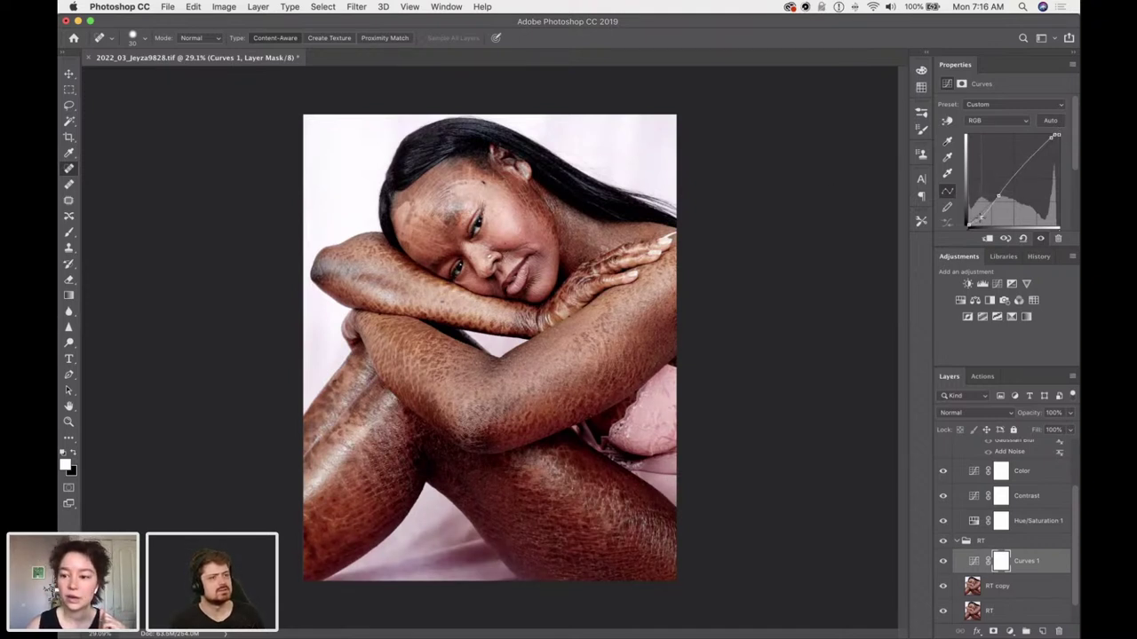
Fine-tune the shadow and midtone points of the Curves adjustment, and compare the image with and without it.
left_click_drag(979, 216, 977, 217)
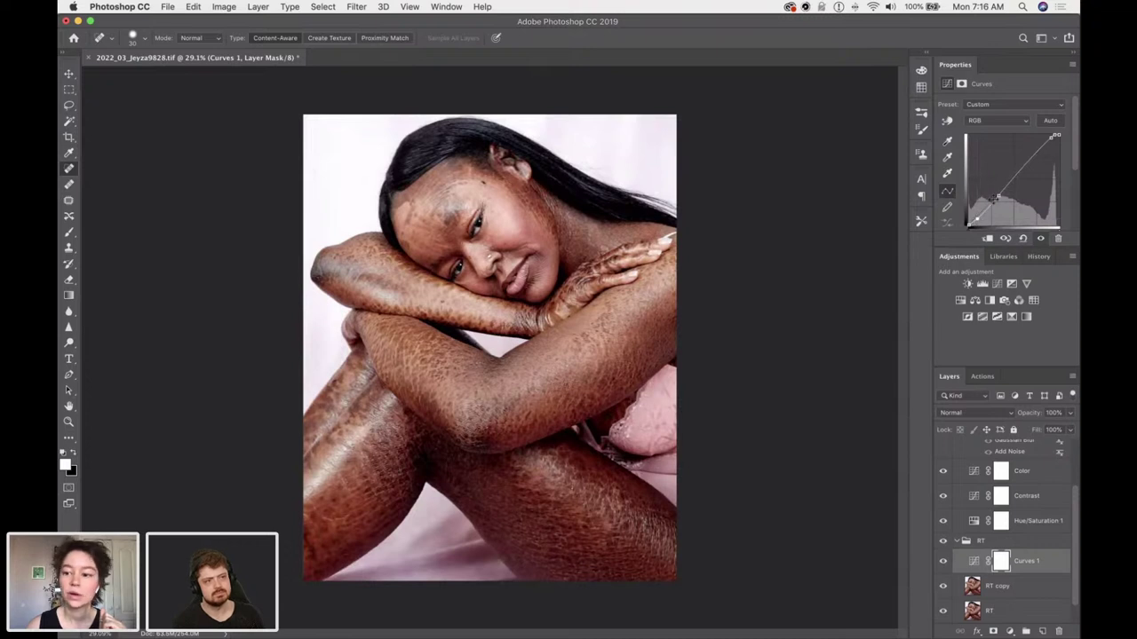
left_click_drag(998, 193, 996, 201)
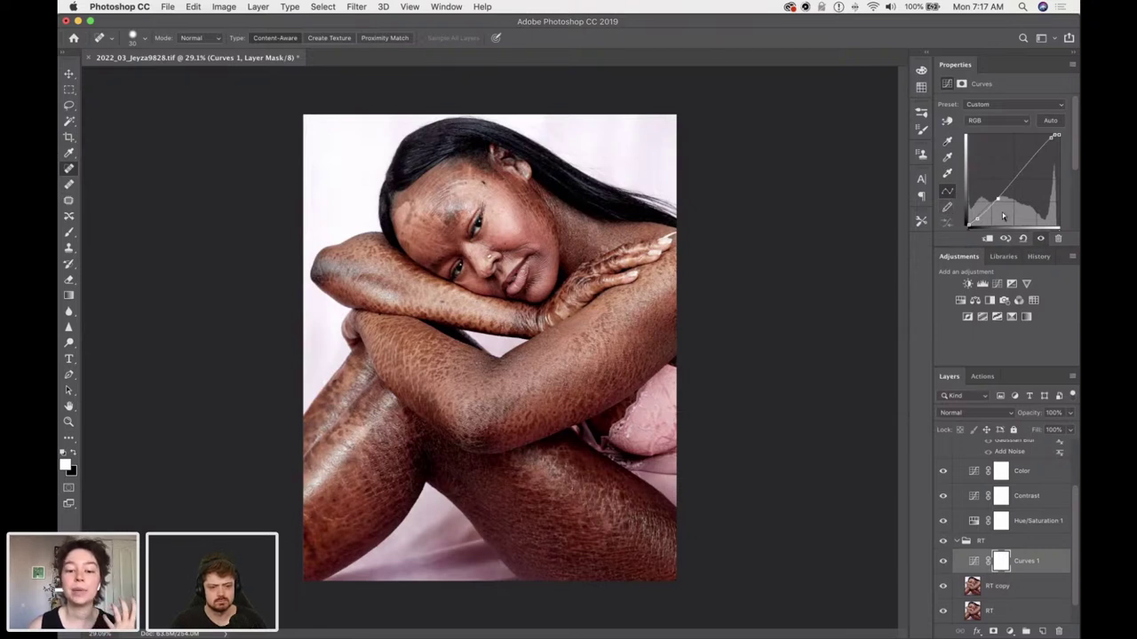
left_click(944, 562)
left_click(943, 563)
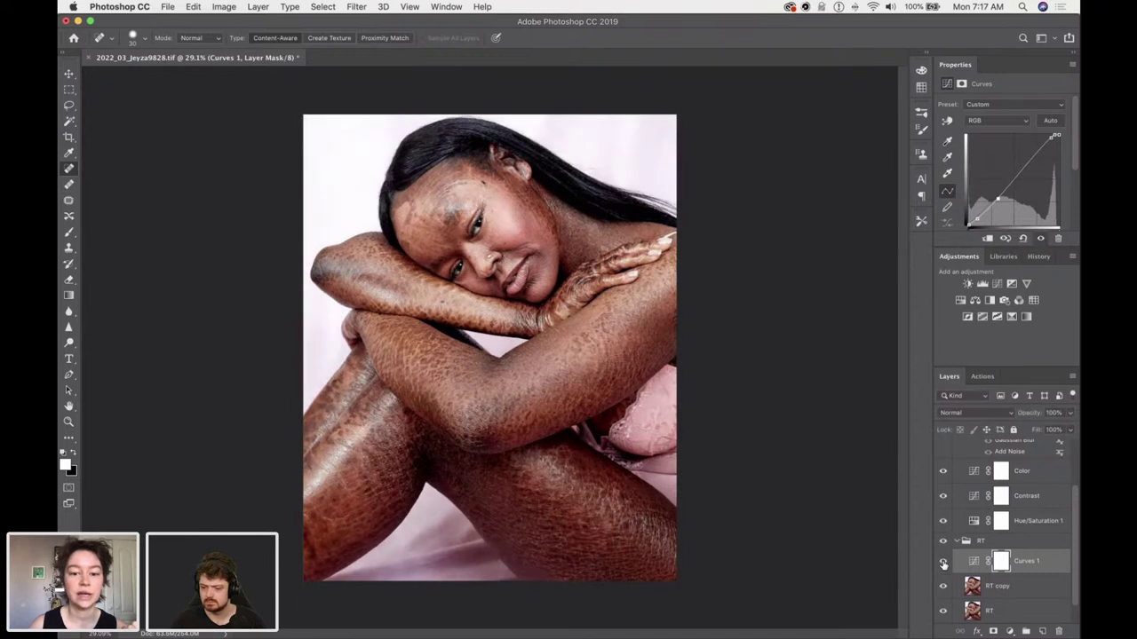
left_click(943, 563)
left_click(944, 564)
left_click(943, 564)
left_click(943, 563)
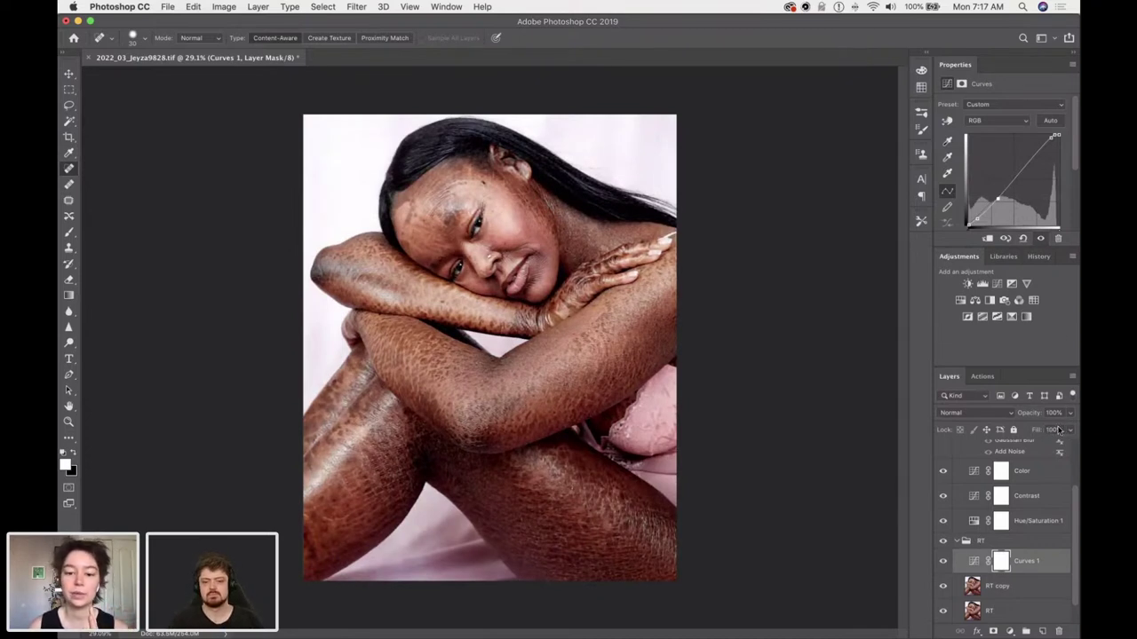
Reduce the Curves layer's opacity to 62% and compare the portrait with the adjustment hidden and shown.
left_click_drag(1059, 429, 1054, 431)
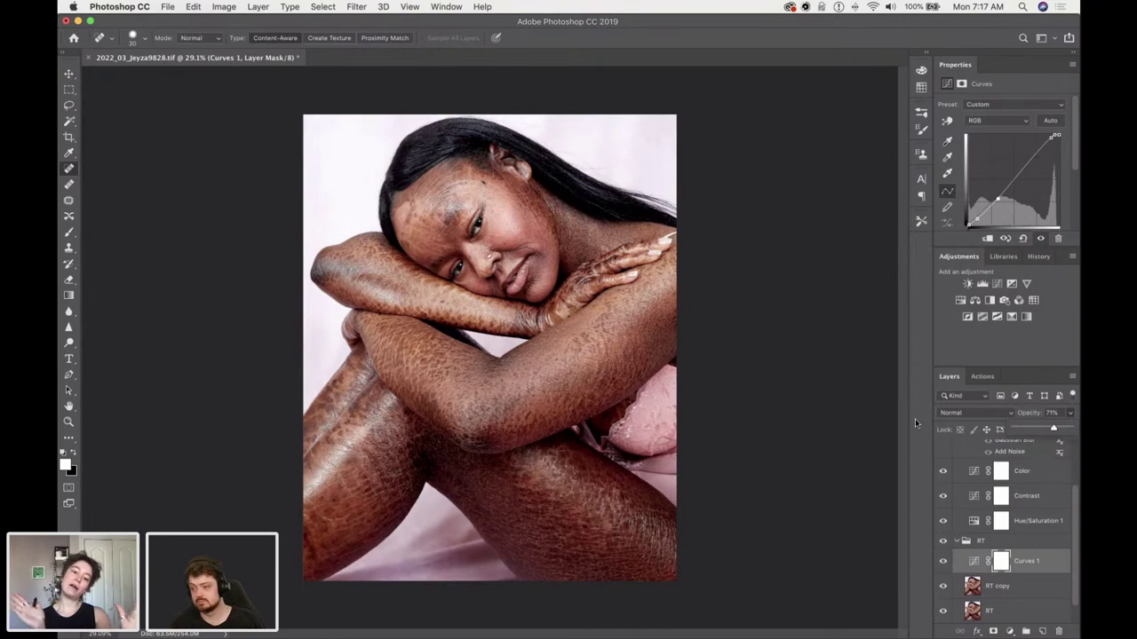
left_click_drag(1055, 430, 1075, 436)
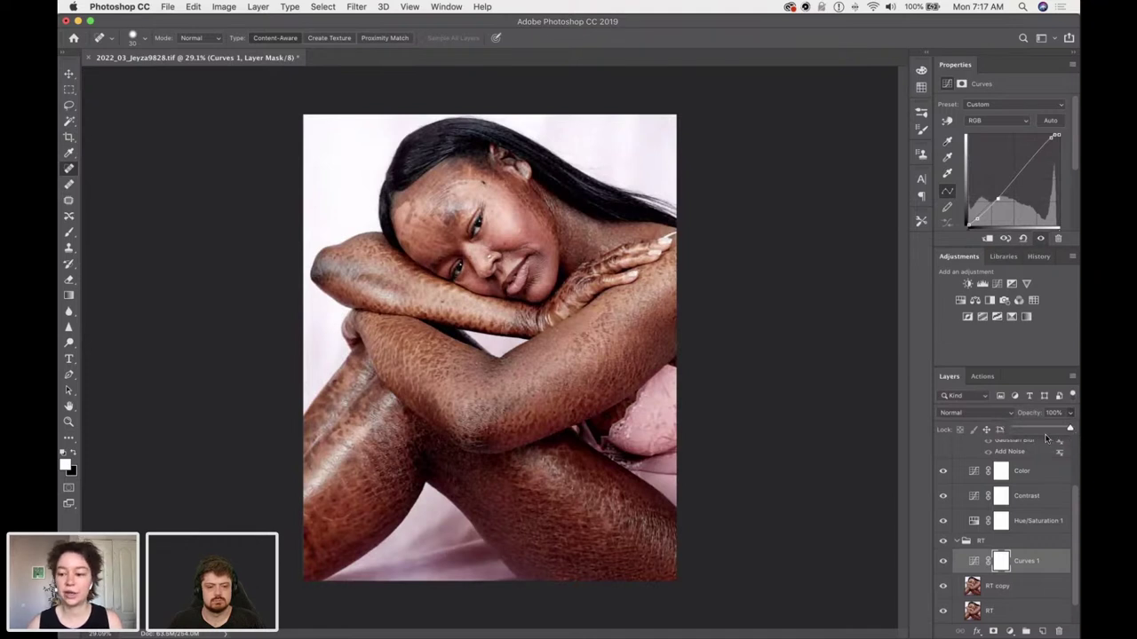
left_click(1031, 434)
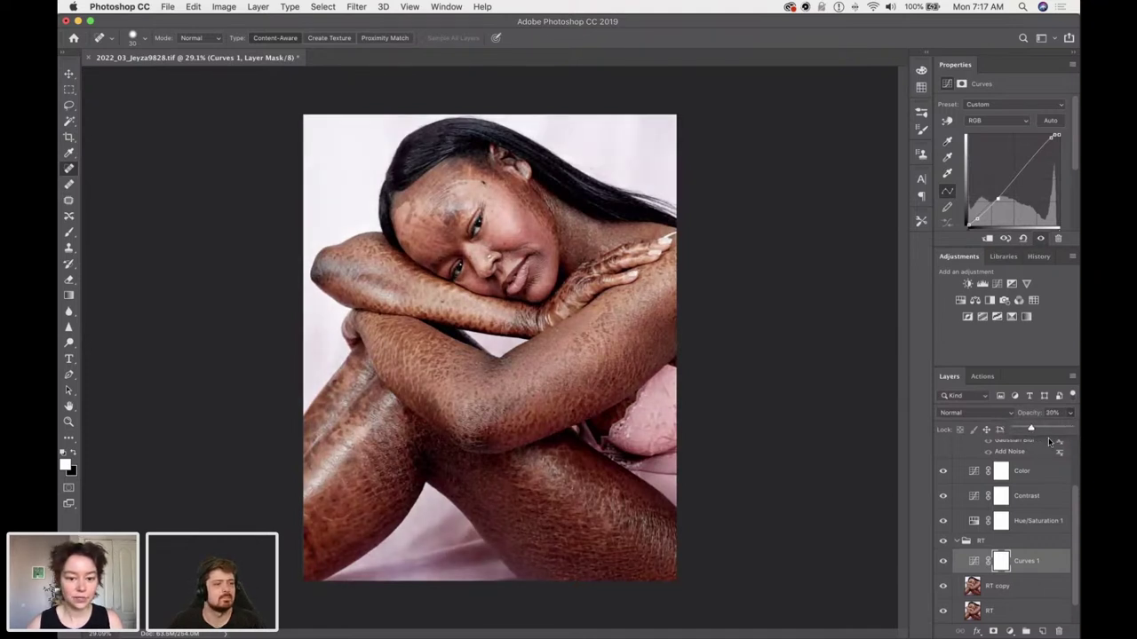
left_click(943, 562)
left_click(943, 561)
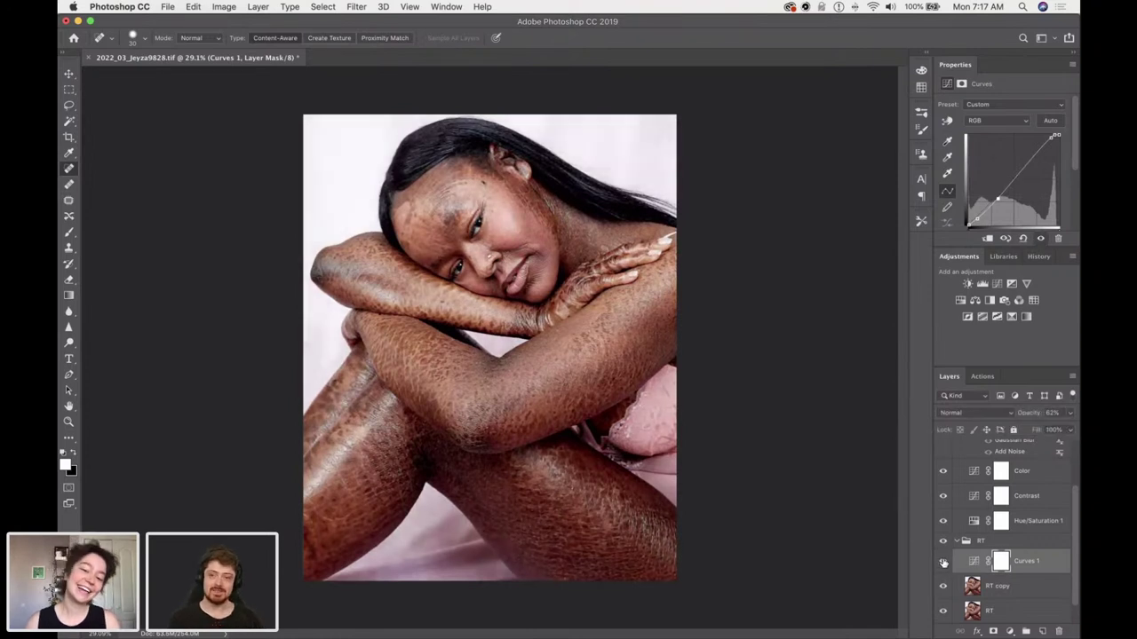
left_click(943, 563)
left_click(943, 563)
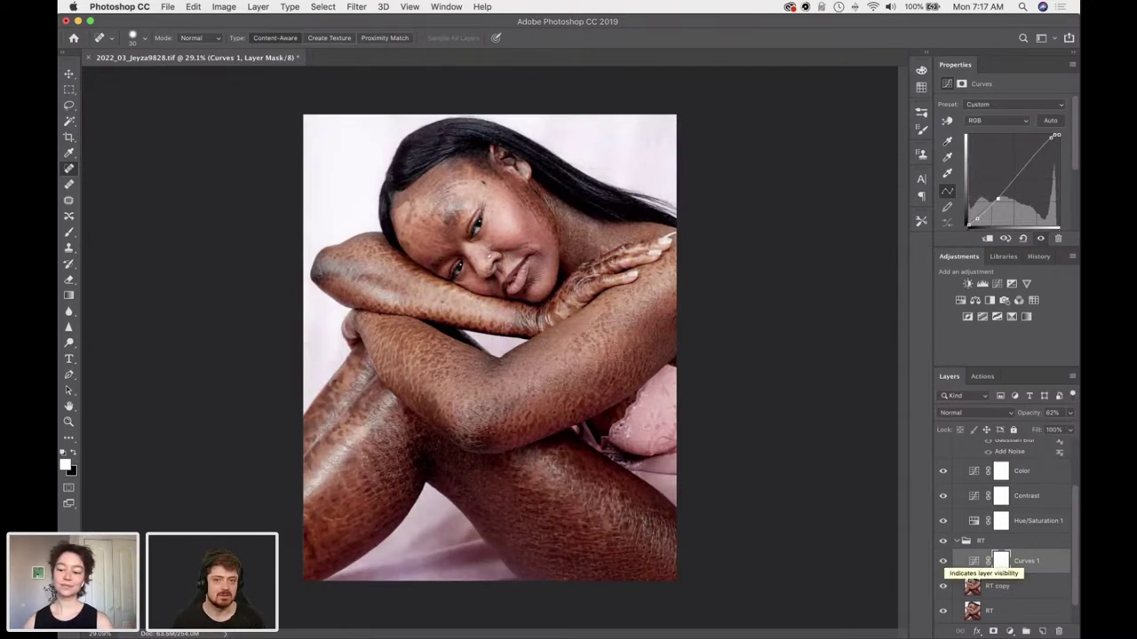
left_click(943, 564)
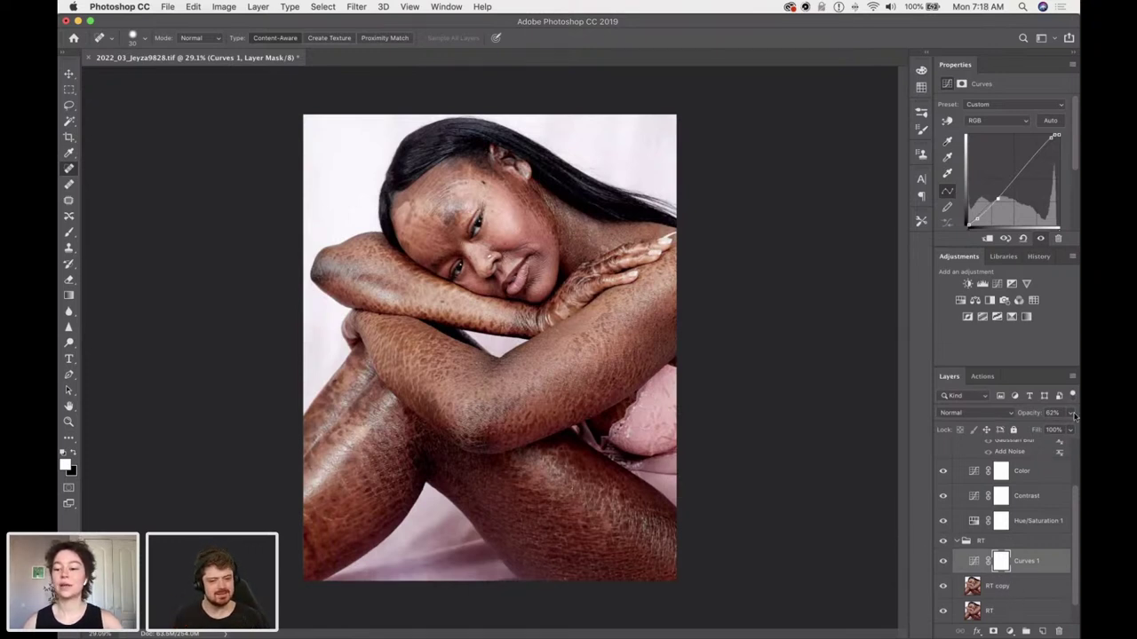
Try the Curves layer's opacity at 0% and 100%, and return it to 62%.
left_click_drag(1027, 438, 1014, 430)
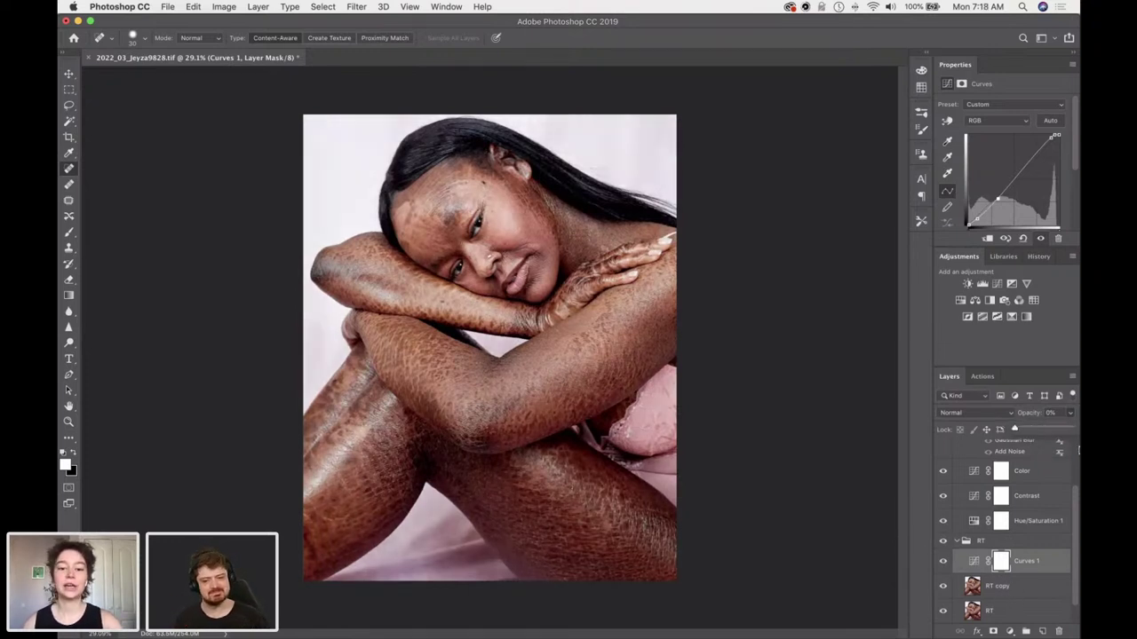
left_click_drag(1078, 453, 1076, 451)
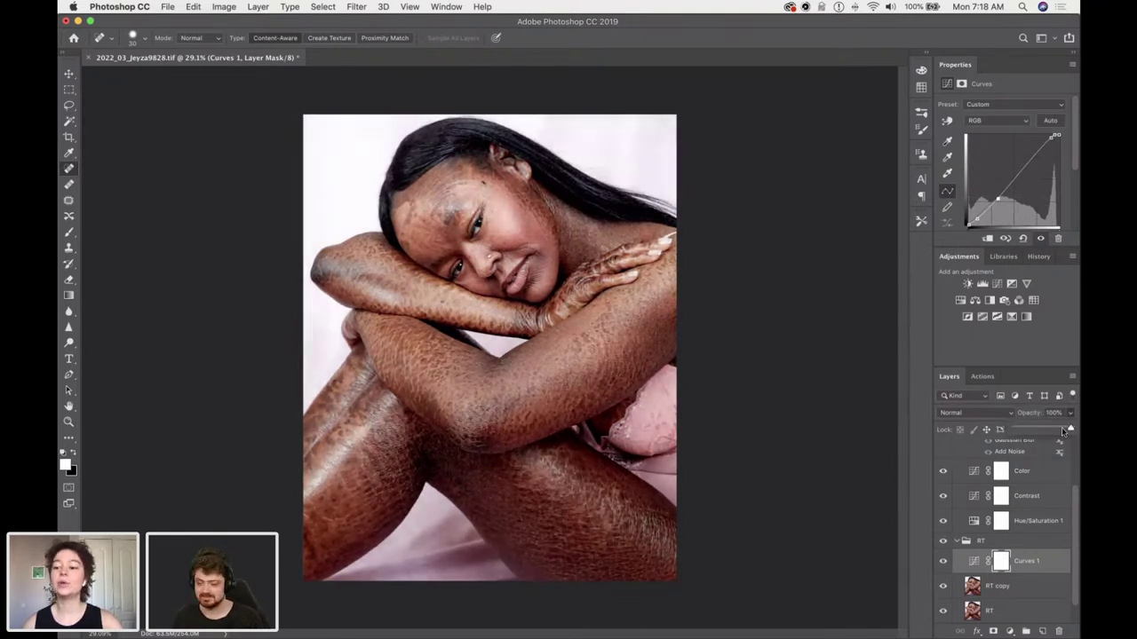
left_click(1050, 431)
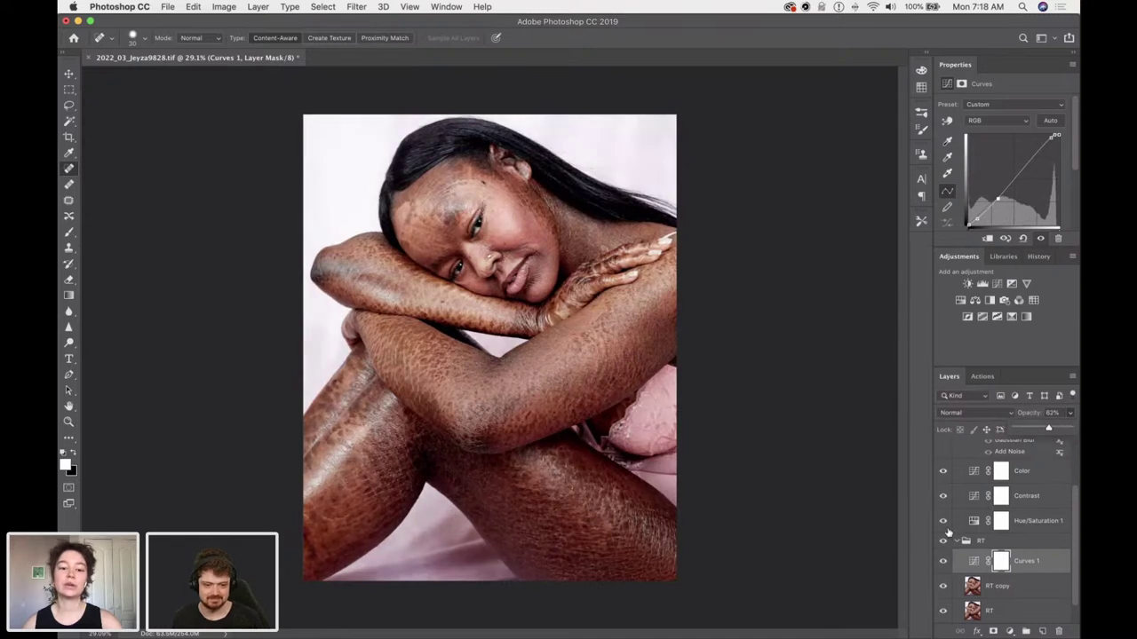
Merge the Curves adjustment down into the RT copy layer, and compare the merged layer with the RT layer below.
key("super+e")
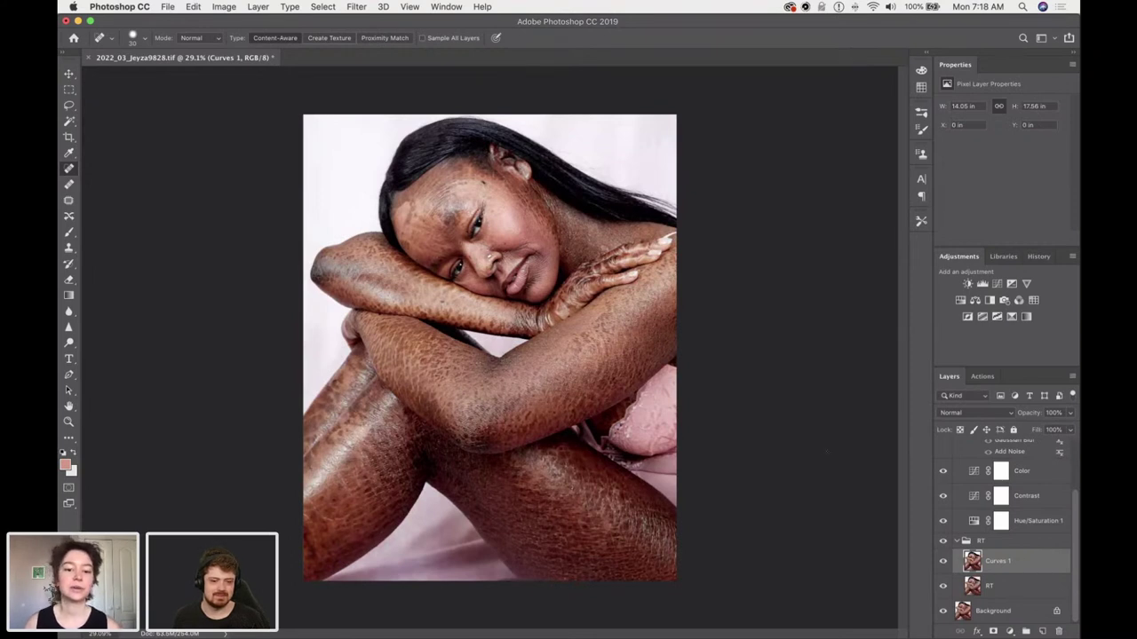
left_click(944, 561)
left_click(944, 561)
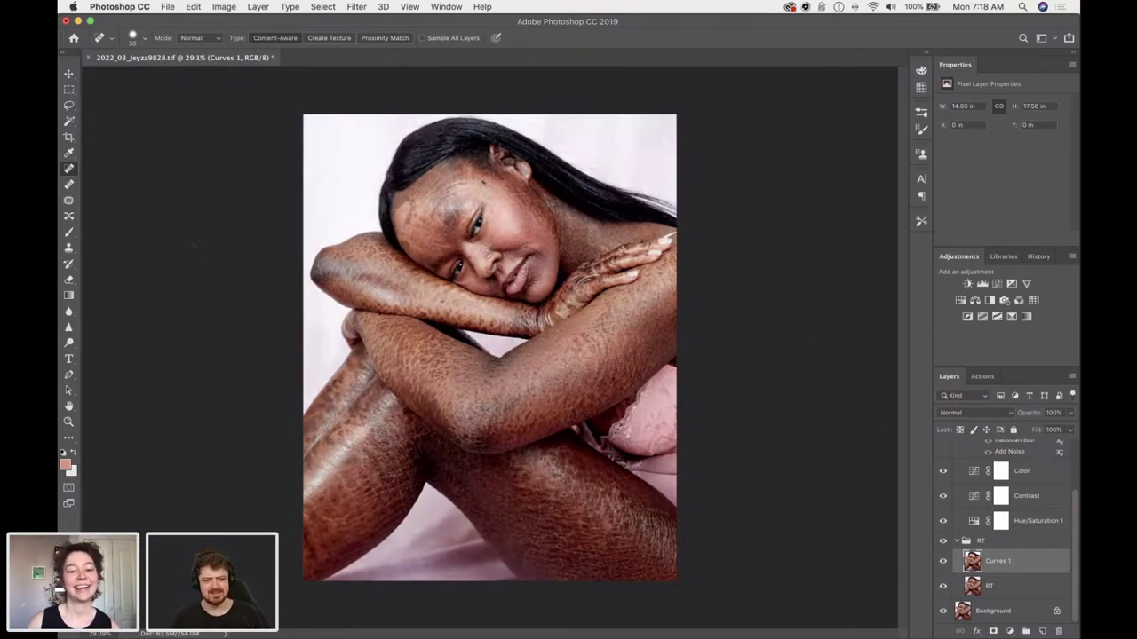
Lasso the shadowed underside of the upper arm, the forearm over the knee and the forearm under the face as one selection.
left_click(70, 106)
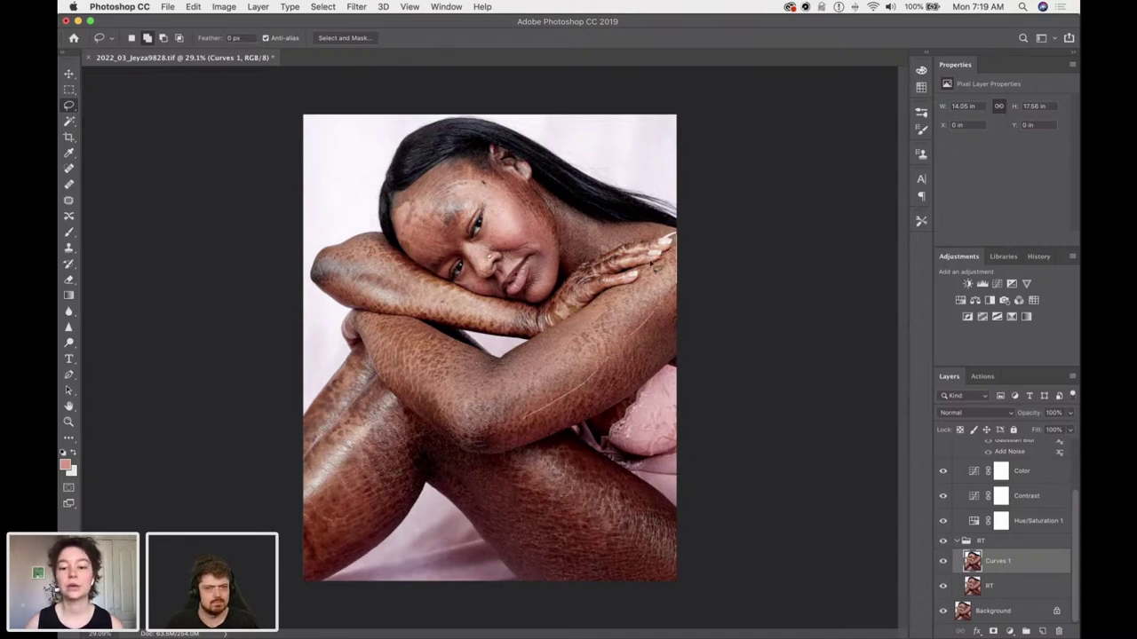
mouse_move(619, 289)
left_mouse_down()
mouse_move(554, 336)
mouse_move(527, 390)
mouse_move(593, 365)
mouse_move(598, 348)
left_mouse_up()
mouse_move(397, 370)
left_mouse_down()
mouse_move(431, 395)
mouse_move(384, 358)
mouse_move(442, 331)
left_mouse_up()
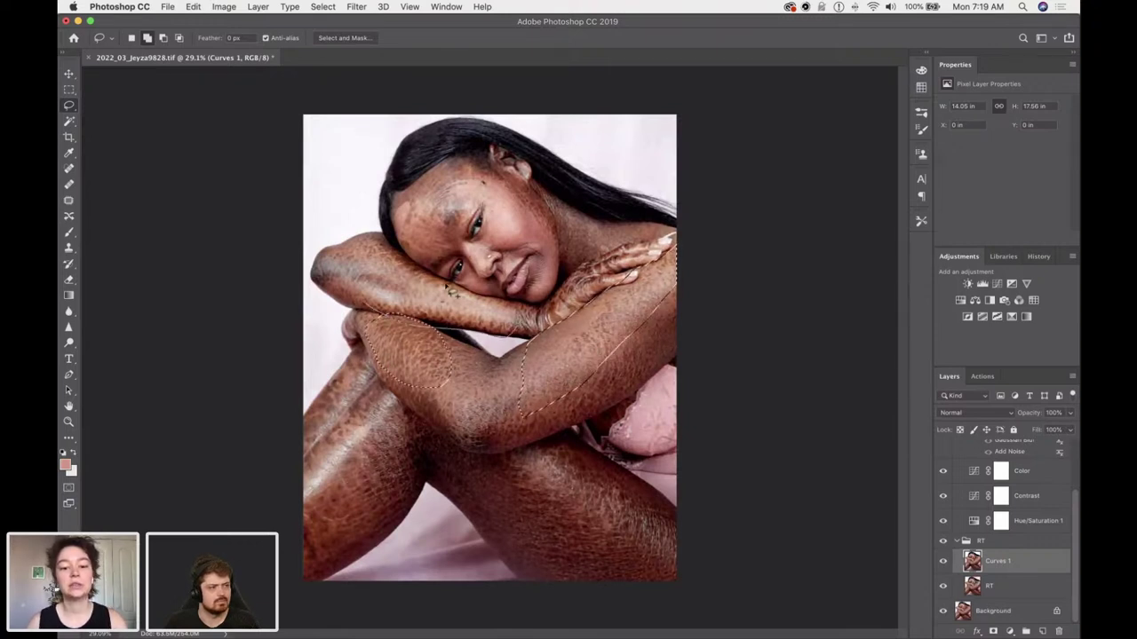
mouse_move(397, 276)
left_mouse_down()
mouse_move(427, 331)
mouse_move(439, 295)
mouse_move(405, 272)
mouse_move(491, 340)
mouse_move(587, 352)
mouse_move(398, 273)
mouse_move(344, 307)
left_mouse_up()
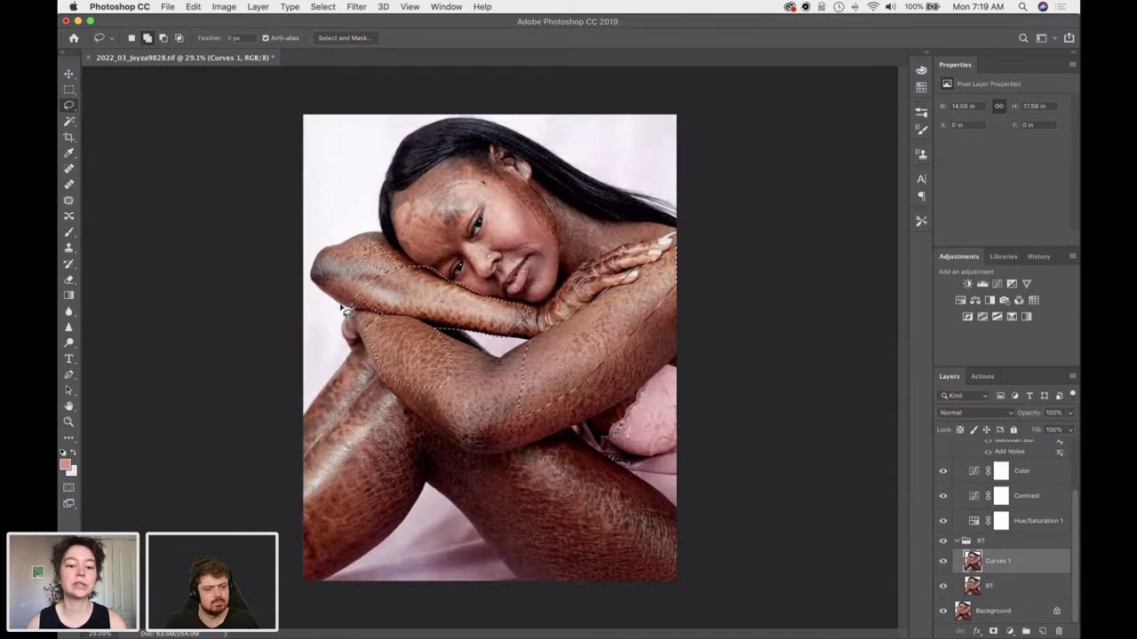
Feather the combined arm selection with a radius of 6 pixels.
right_click(595, 346)
left_click(627, 374)
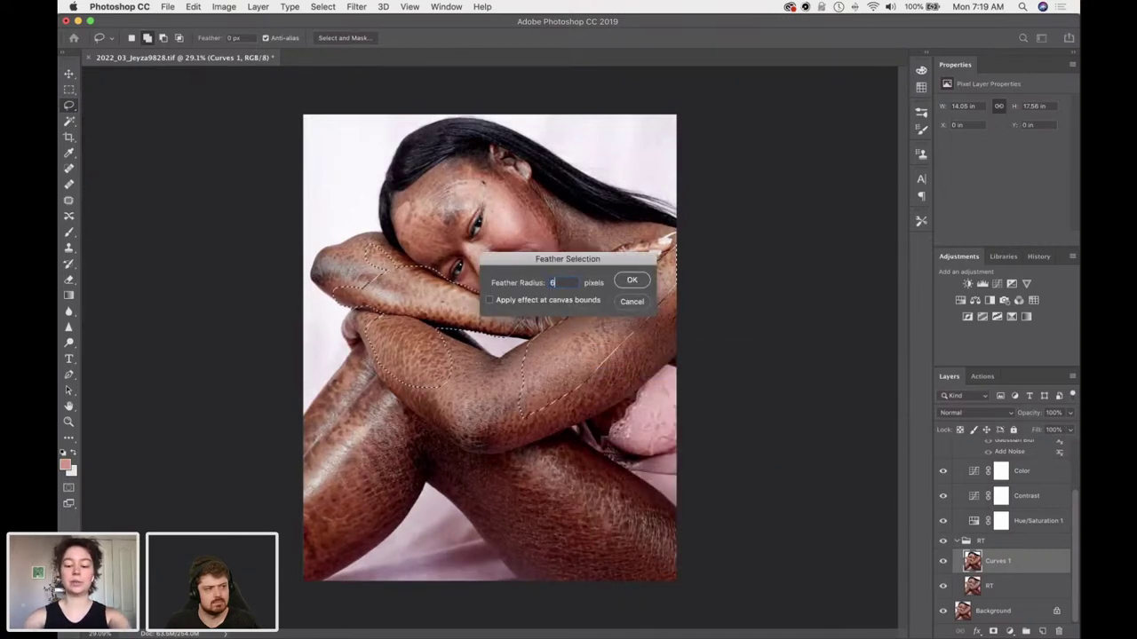
key("Return")
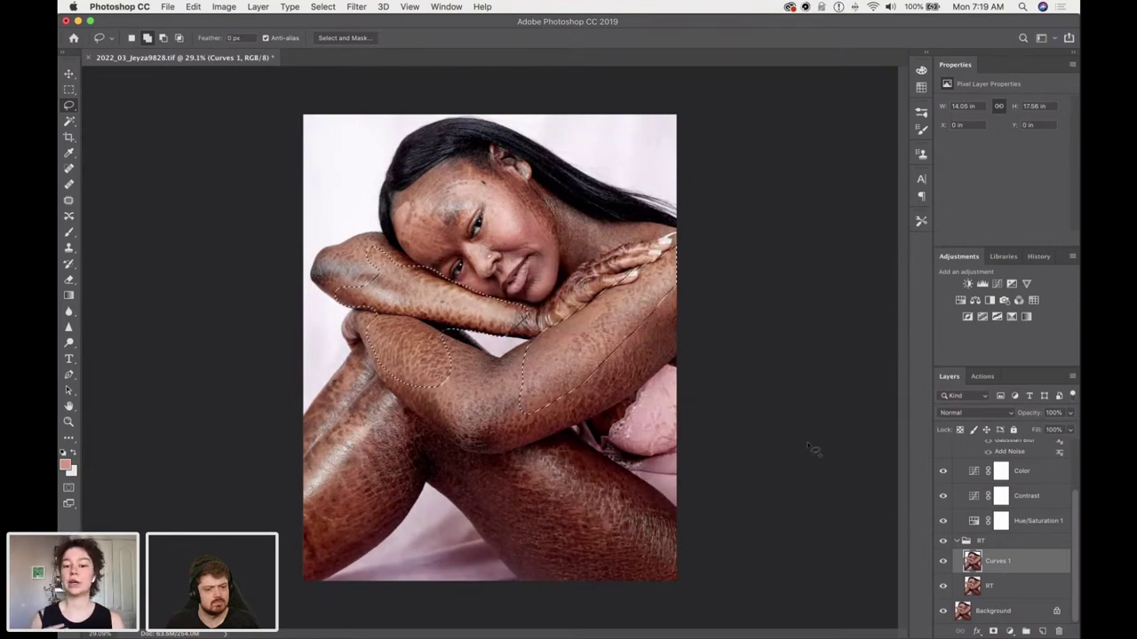
Add a Color Balance adjustment masked to the arm selection, and shift its midtones towards blue to +6.
left_click(974, 303)
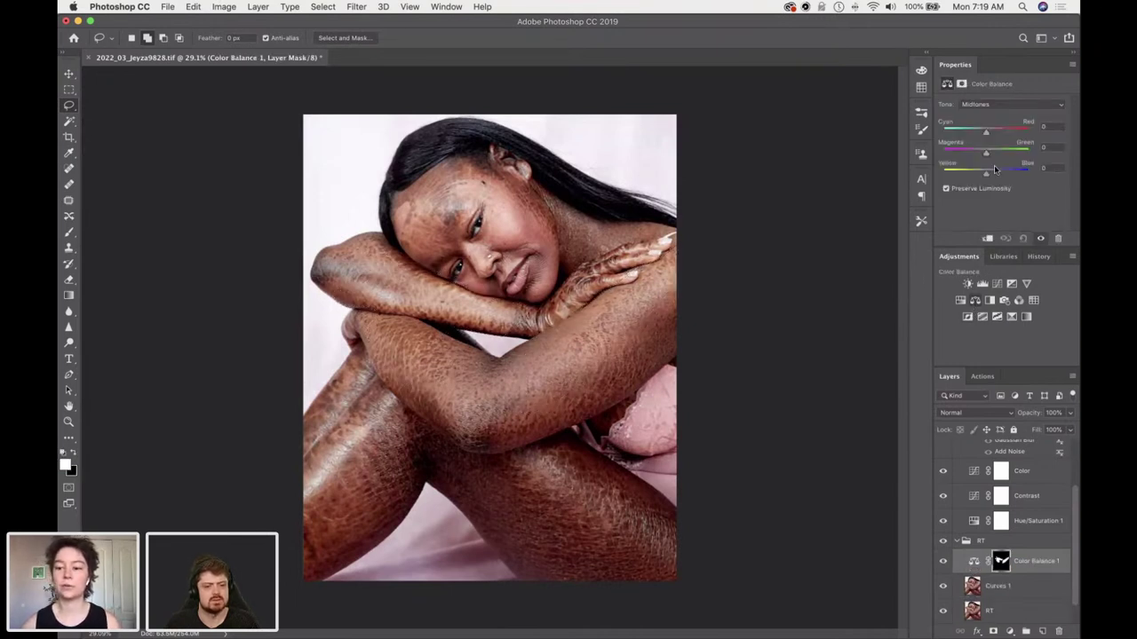
left_click_drag(984, 173, 987, 175)
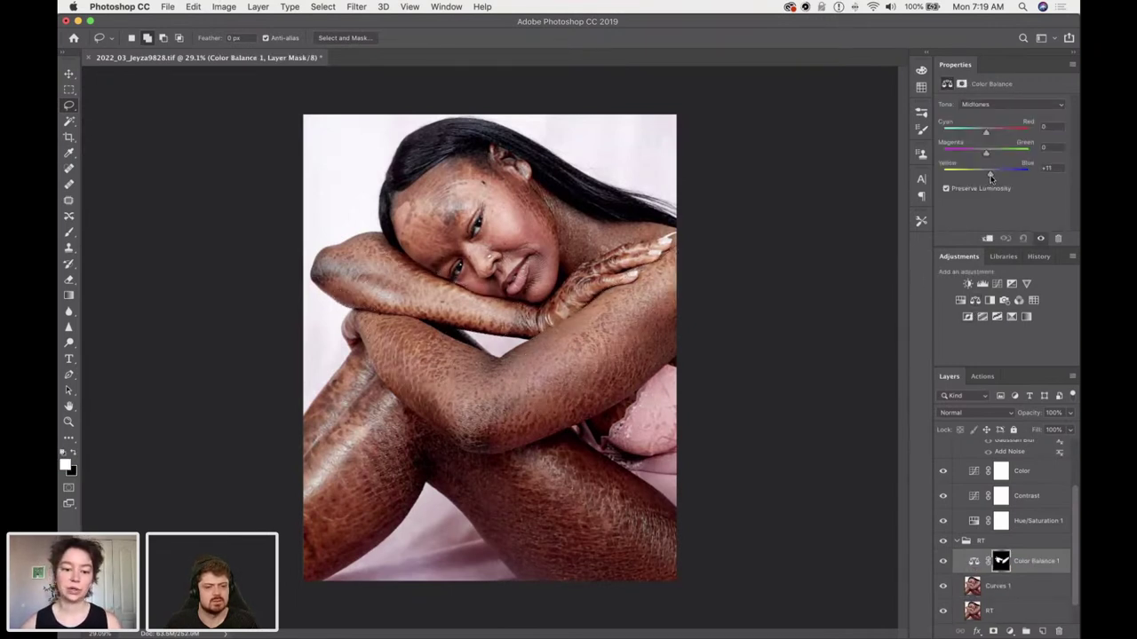
left_click_drag(990, 178, 989, 178)
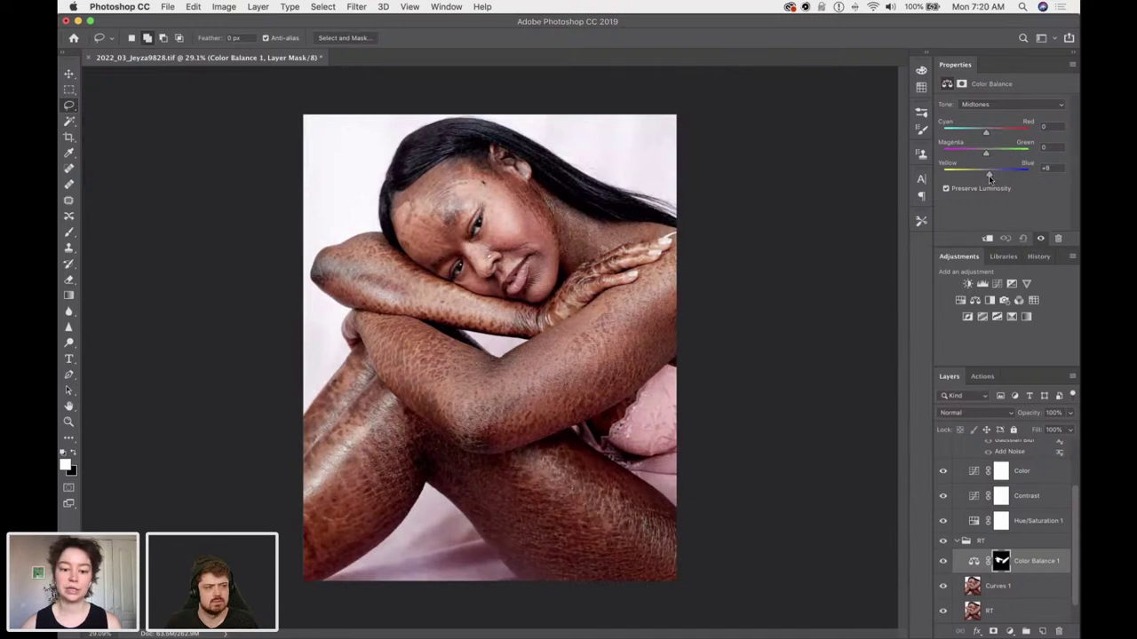
Compare the image with and without the Color Balance adjustment, and merge it with the Curves 1 layer.
left_click(942, 564)
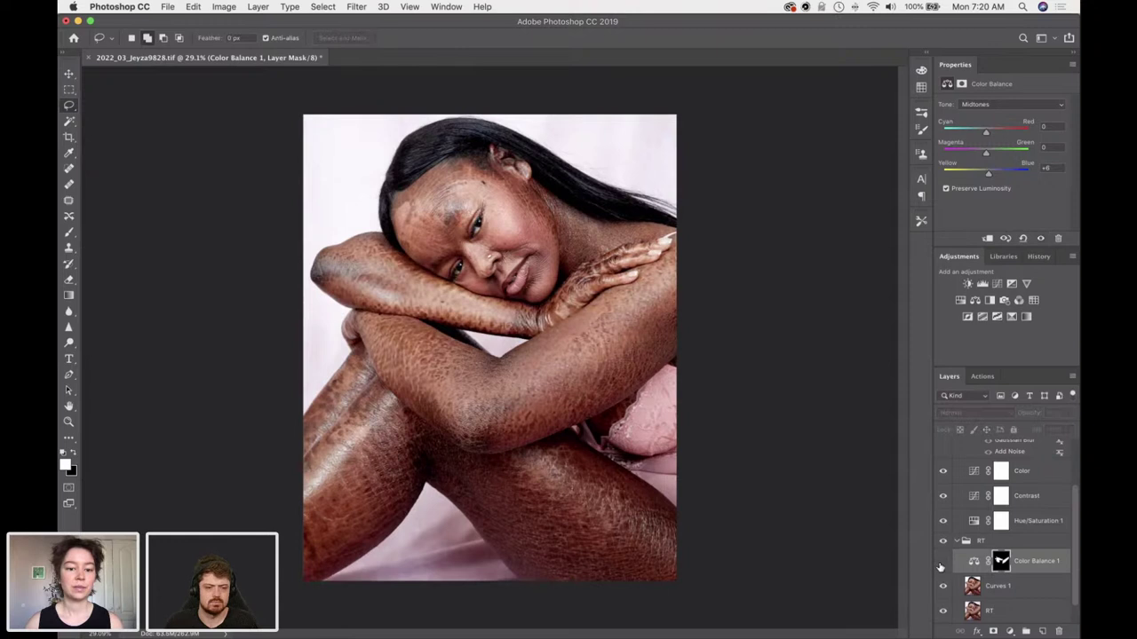
left_click(943, 563)
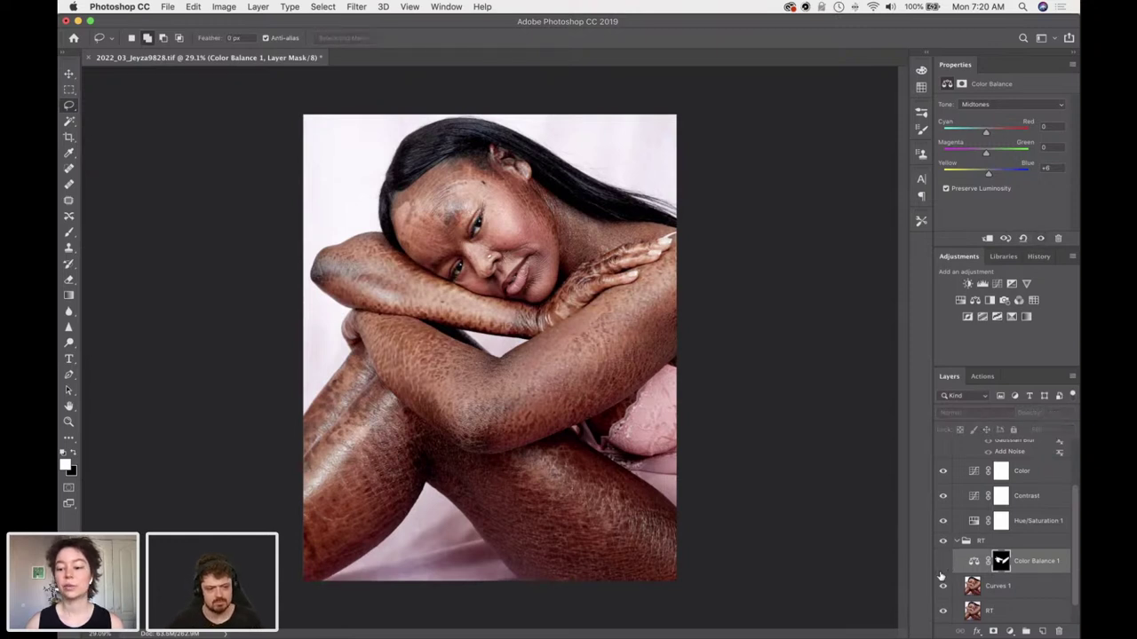
left_click(1002, 595, "shift")
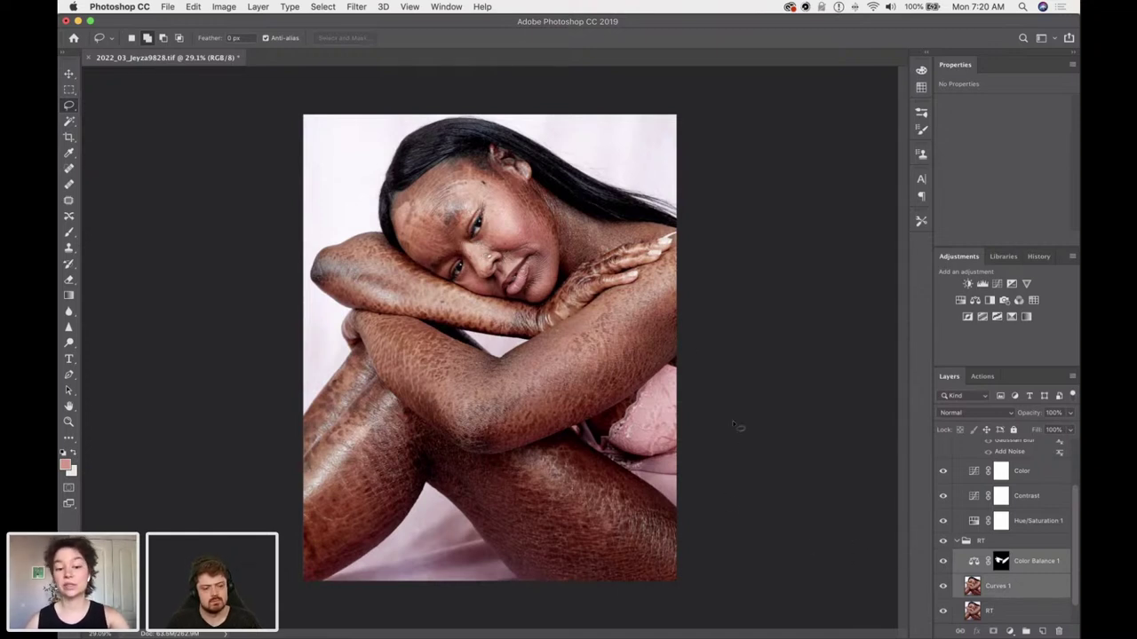
key("super+e")
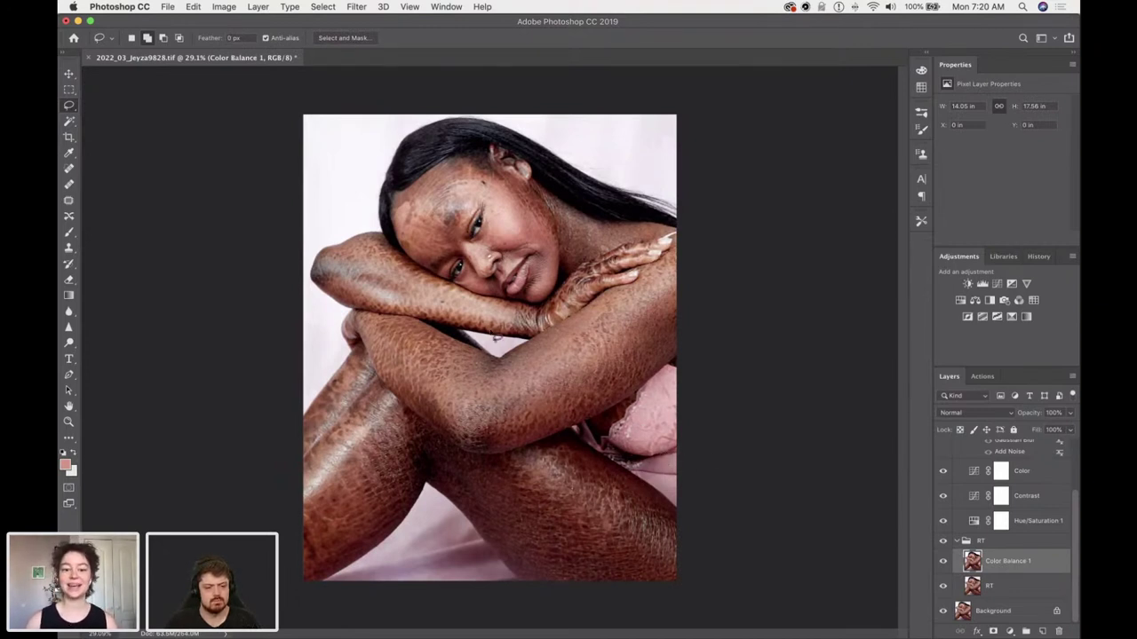
Lasso the forehead from the hairline down to the brows, and feather the selection.
mouse_move(431, 261)
left_mouse_down()
mouse_move(469, 200)
mouse_move(458, 162)
mouse_move(417, 165)
mouse_move(395, 203)
mouse_move(435, 270)
left_mouse_up()
right_click(433, 209)
left_click(475, 236)
left_click(630, 282)
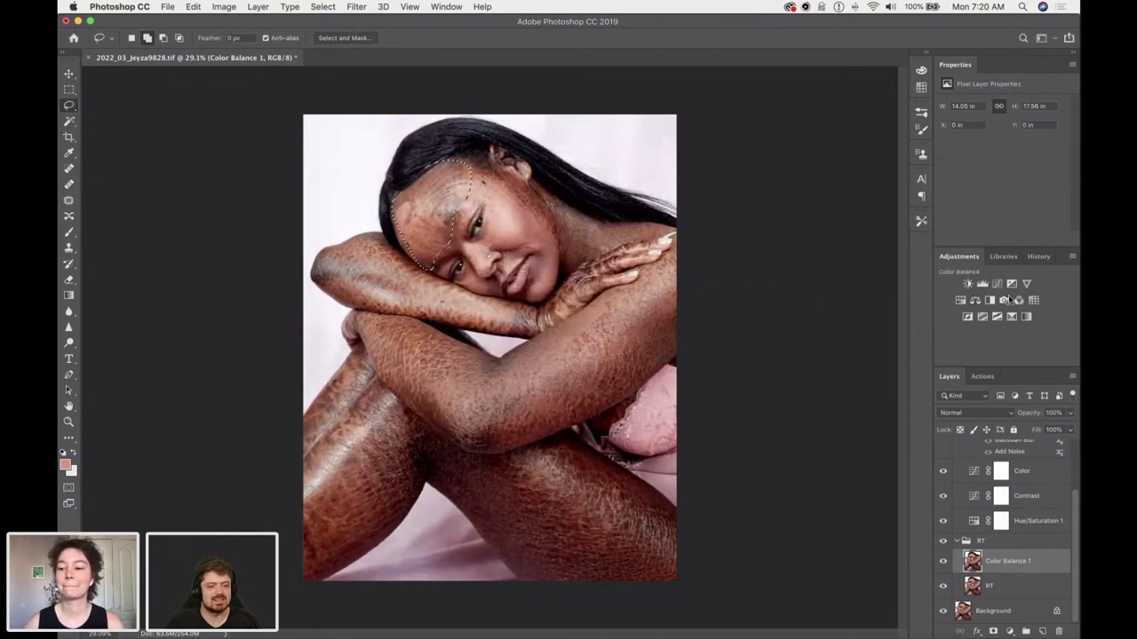
Add a Levels adjustment masked to the forehead with the shadow input at 21, and compare it on and off.
left_click(983, 284)
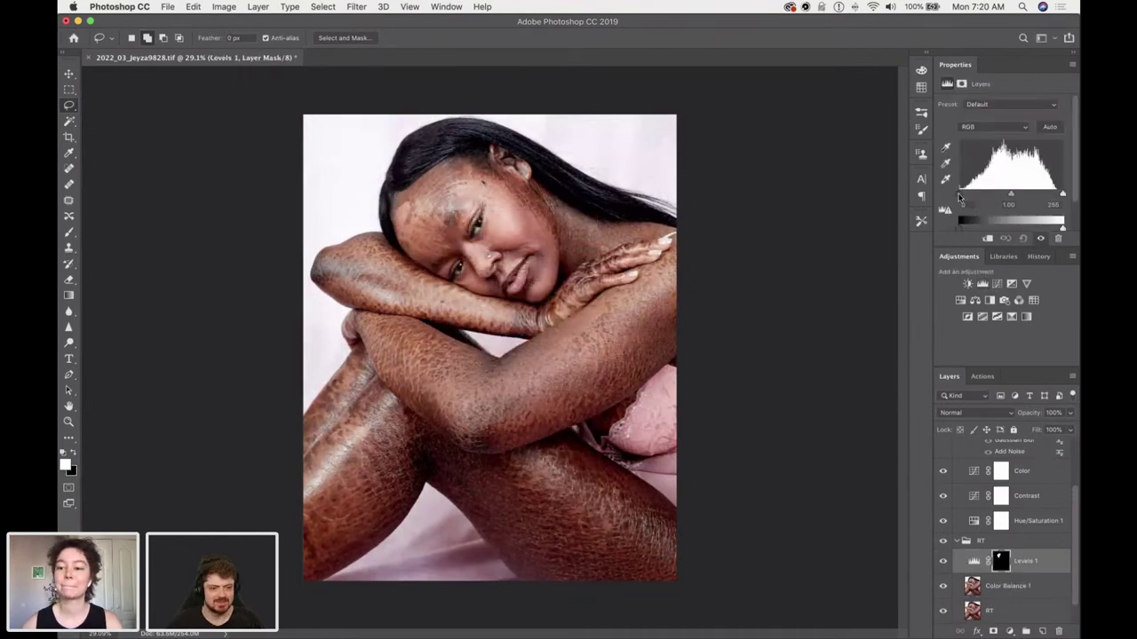
left_click_drag(960, 193, 968, 198)
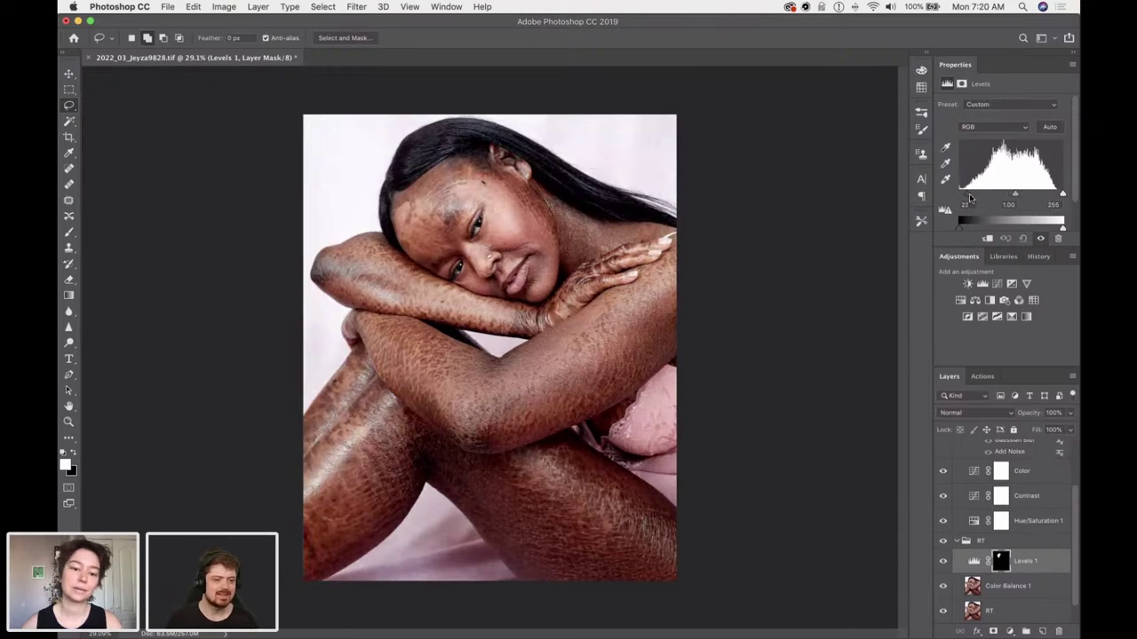
left_click(942, 562)
left_click(943, 561)
left_click(943, 561)
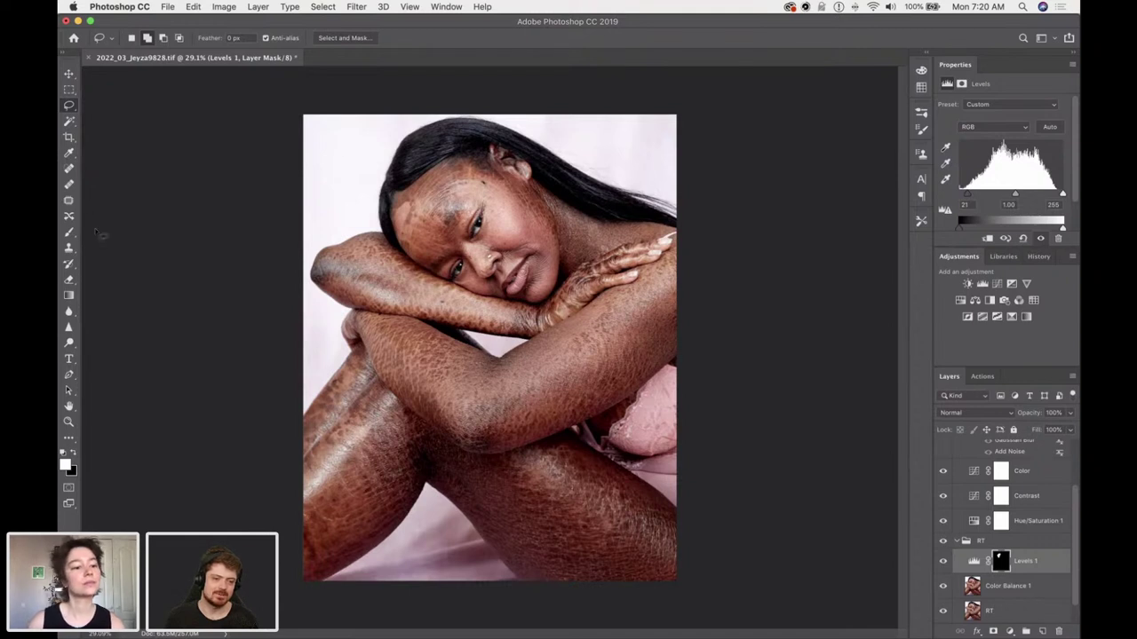
Set up the Brush tool at 25% opacity for the Levels mask, trying black and switching the foreground colour back to white.
left_click(68, 232)
left_click(75, 454)
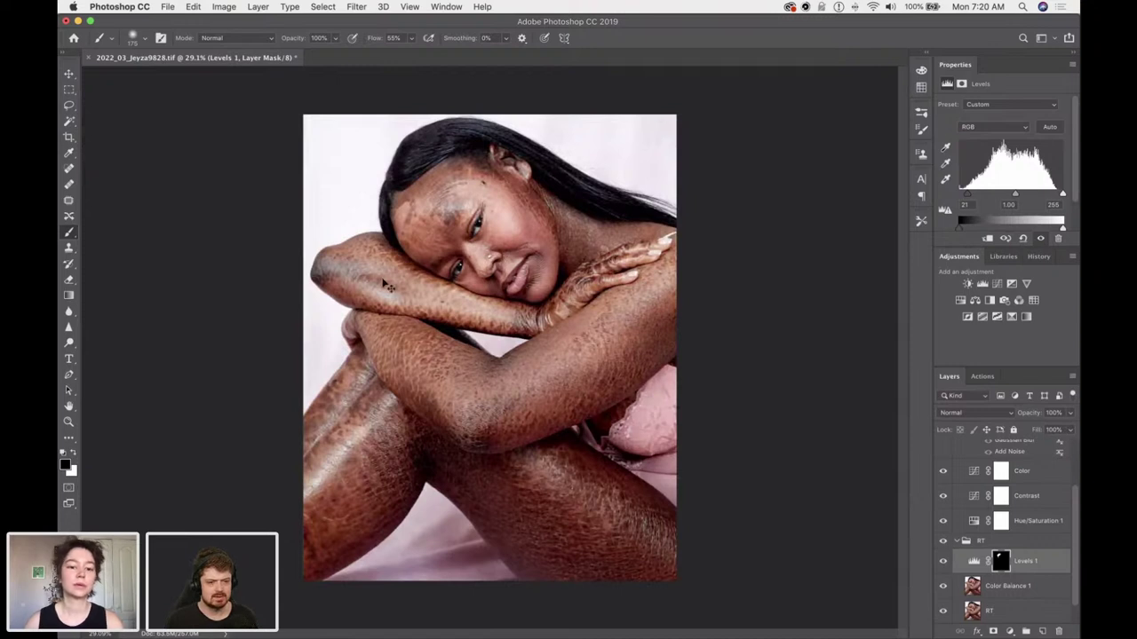
key("super+z")
key("super+shift+z")
left_click_drag(334, 38, 291, 55)
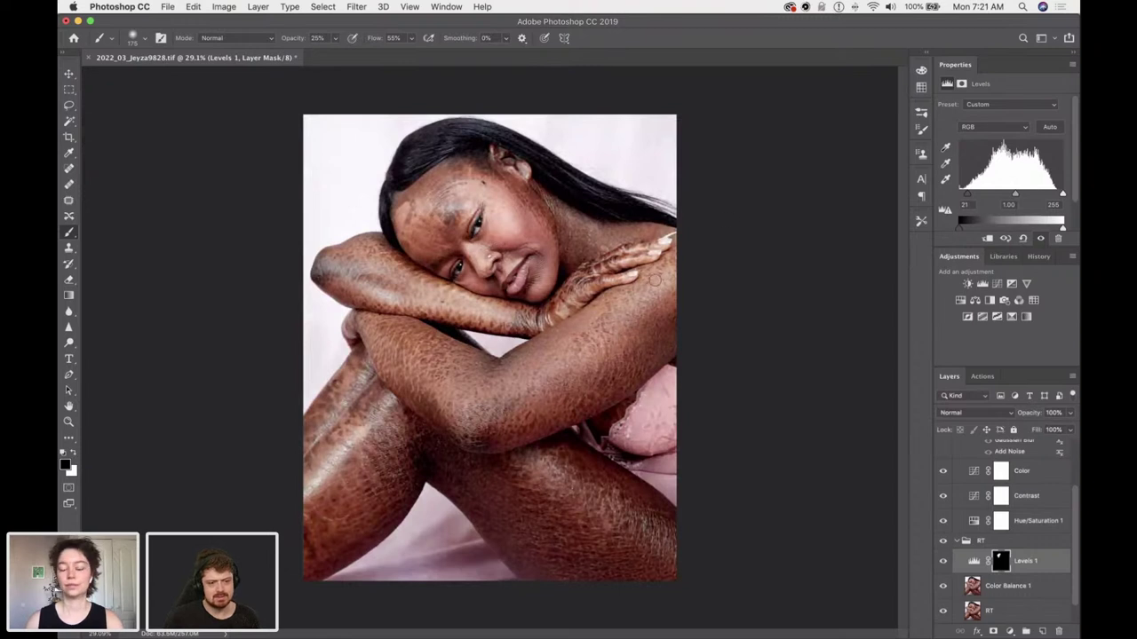
left_click(73, 455)
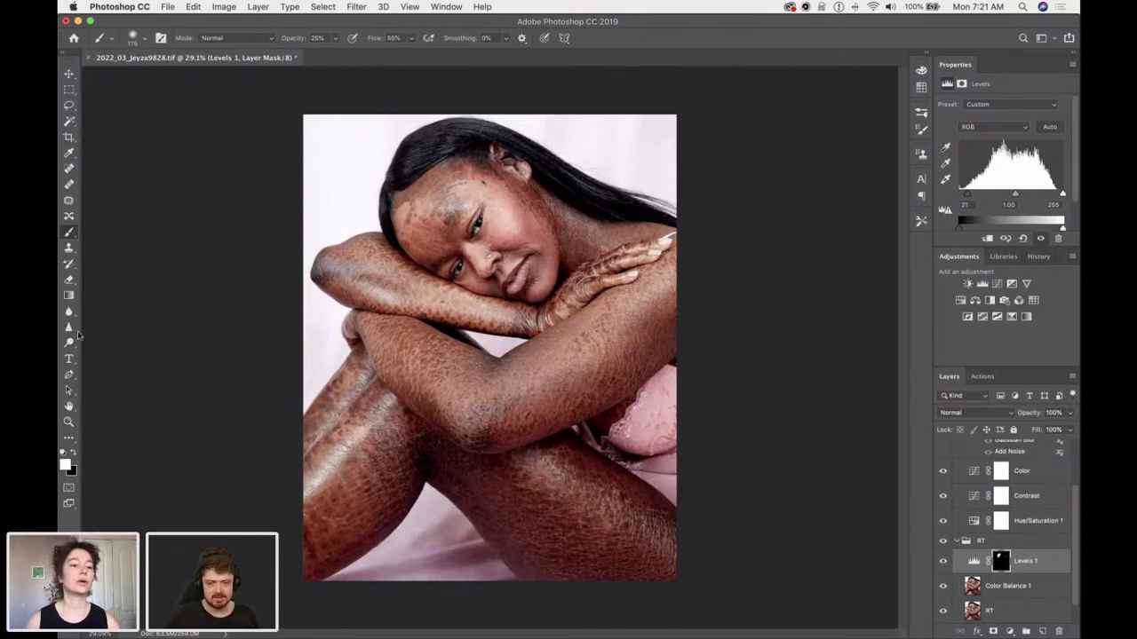
Merge the forehead Levels adjustment down into the Color Balance 1 layer.
left_click(68, 105)
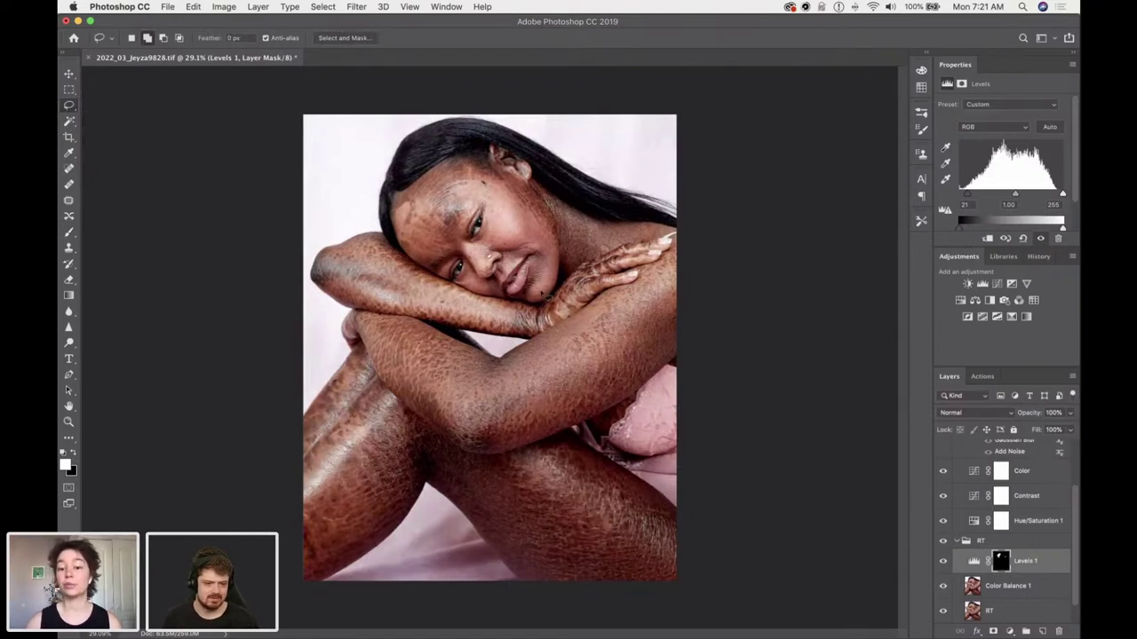
left_click(1003, 565)
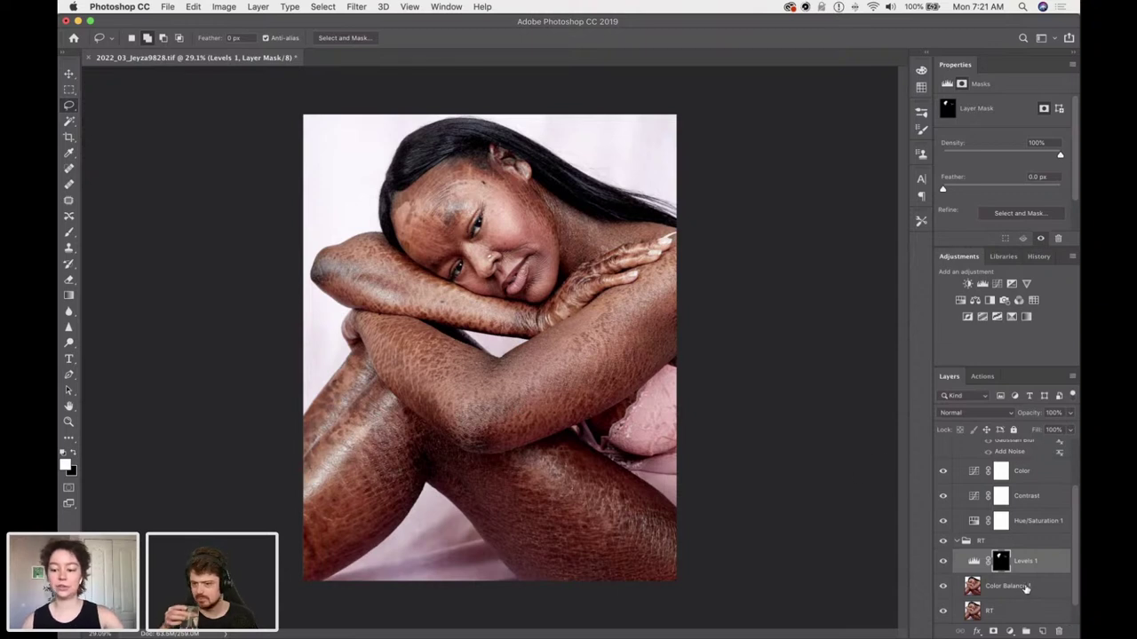
key("super+e")
Lasso the bent elbow area of the front arm, and feather the selection with a radius of 60 pixels.
mouse_move(454, 417)
left_mouse_down()
mouse_move(471, 446)
mouse_move(537, 369)
mouse_move(519, 355)
mouse_move(466, 356)
mouse_move(452, 437)
left_mouse_up()
right_click(487, 389)
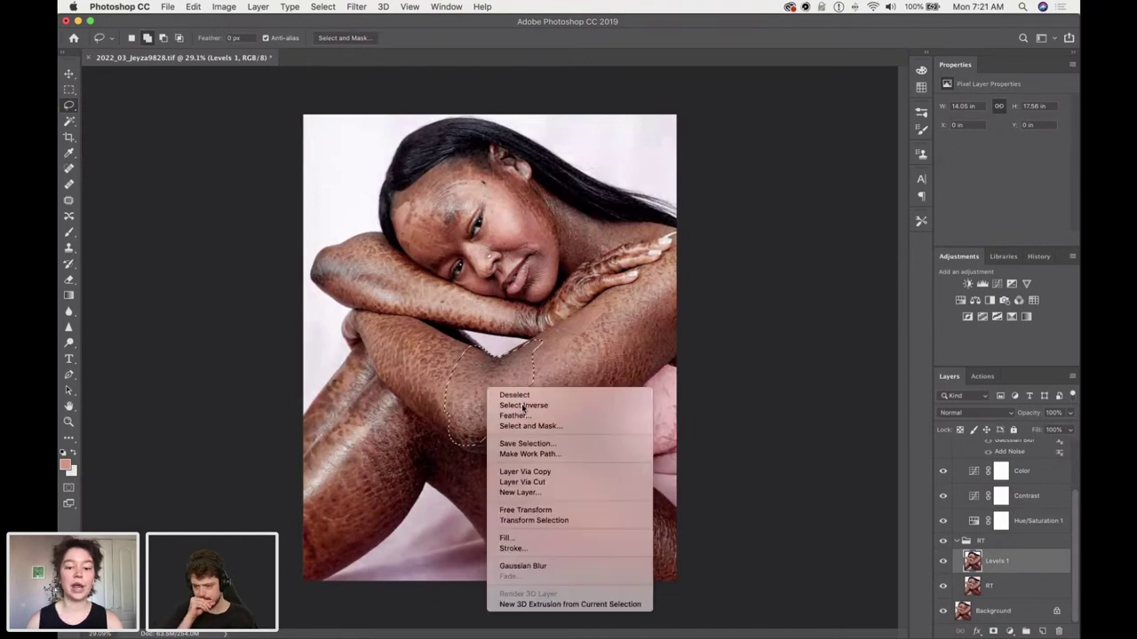
left_click(509, 416)
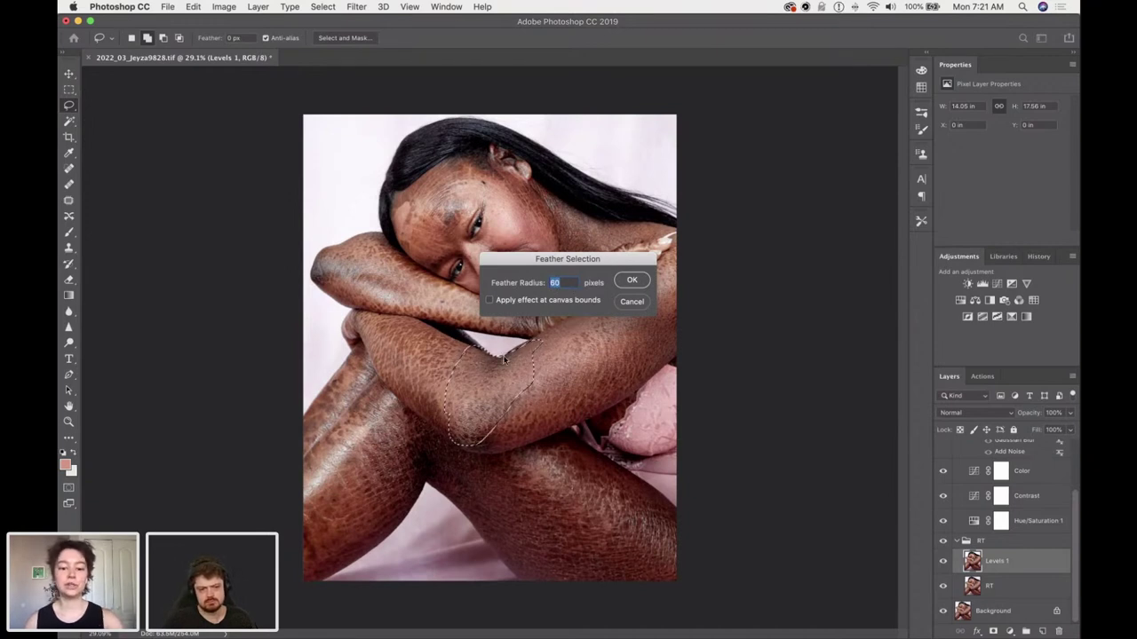
left_click(633, 281)
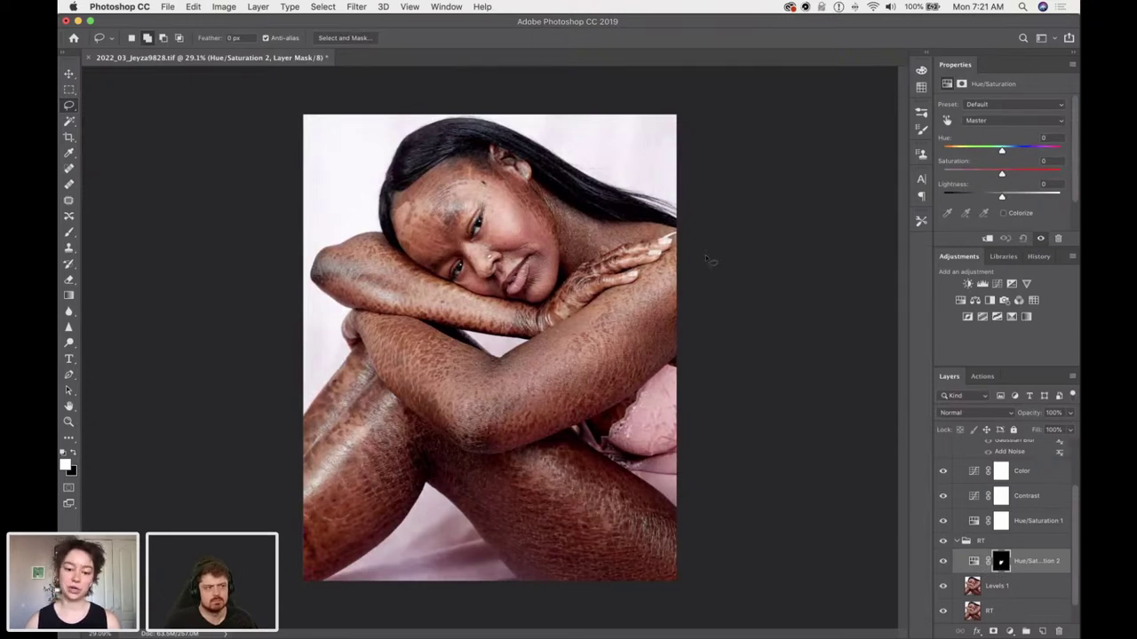
Raise the elbow's saturation to +18 with a masked Hue/Saturation adjustment, and compare it on and off.
left_click_drag(1063, 173, 1011, 187)
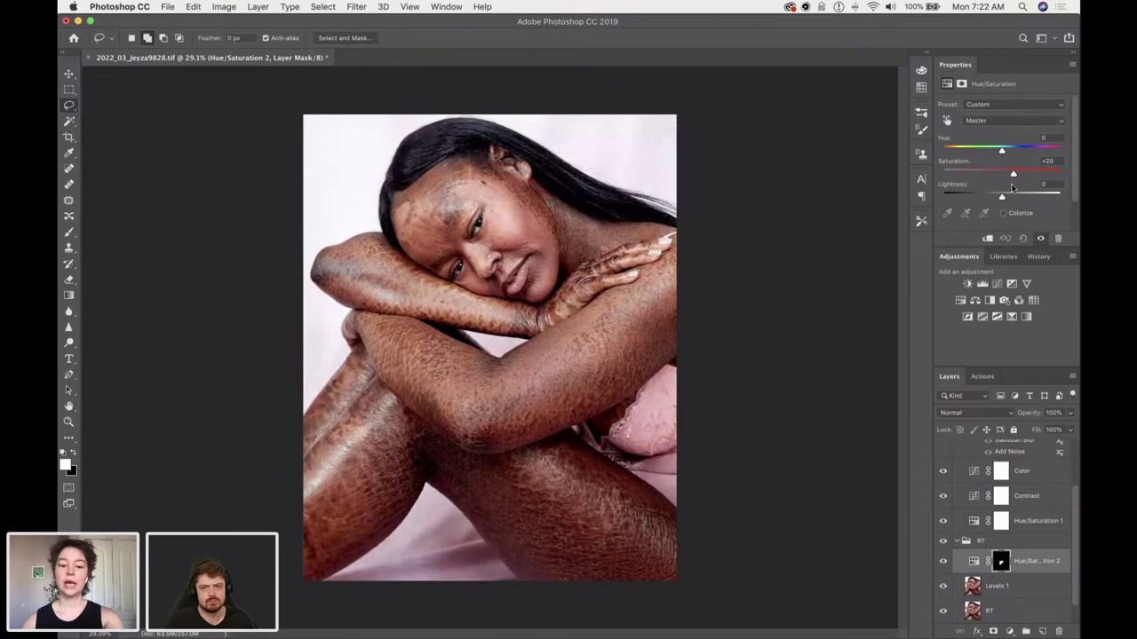
left_click_drag(1011, 183, 1013, 183)
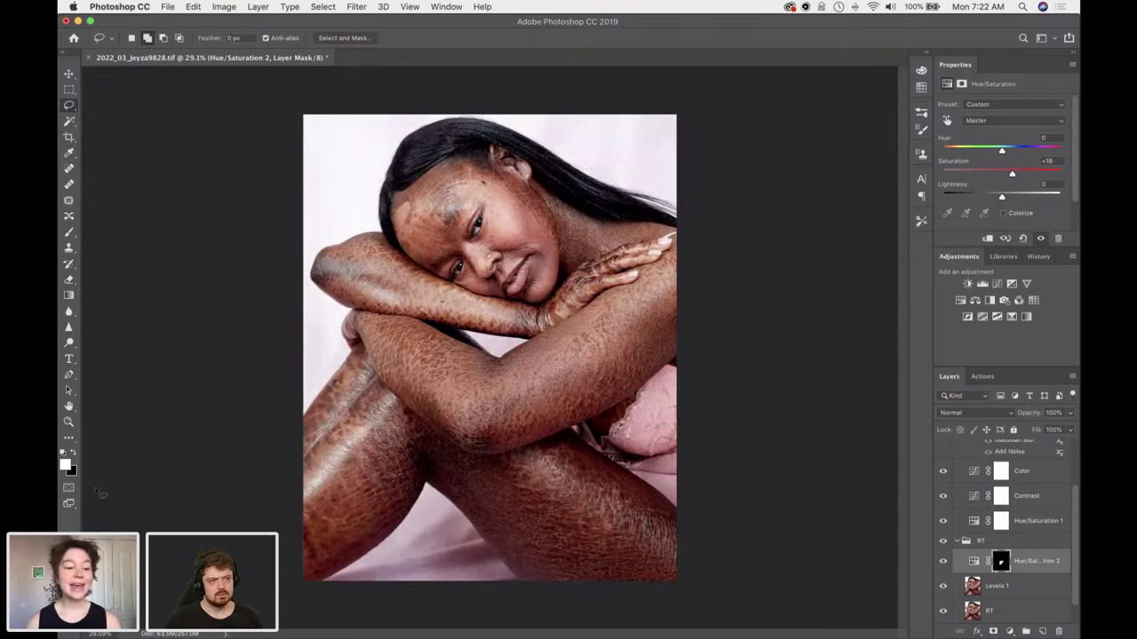
key("x")
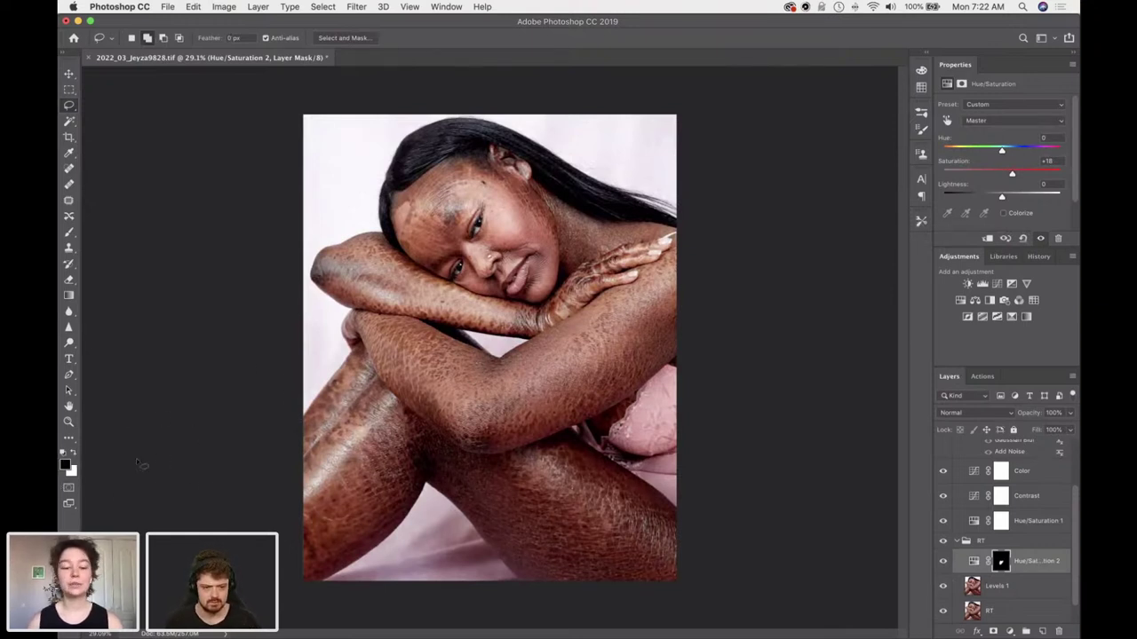
key("b")
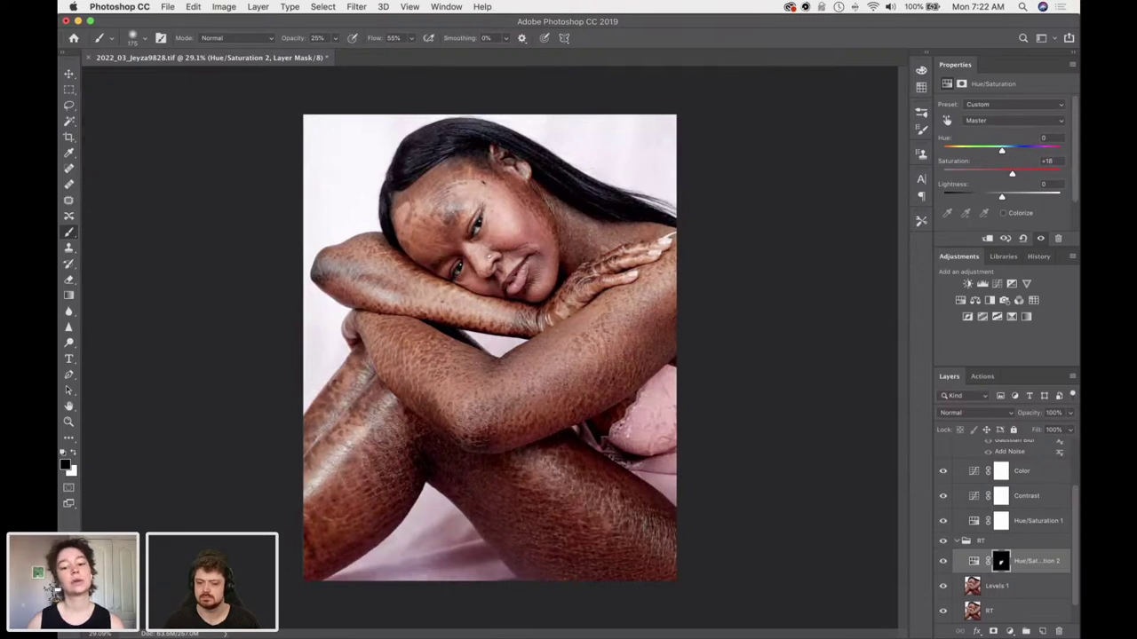
left_click(942, 563)
left_click(942, 563)
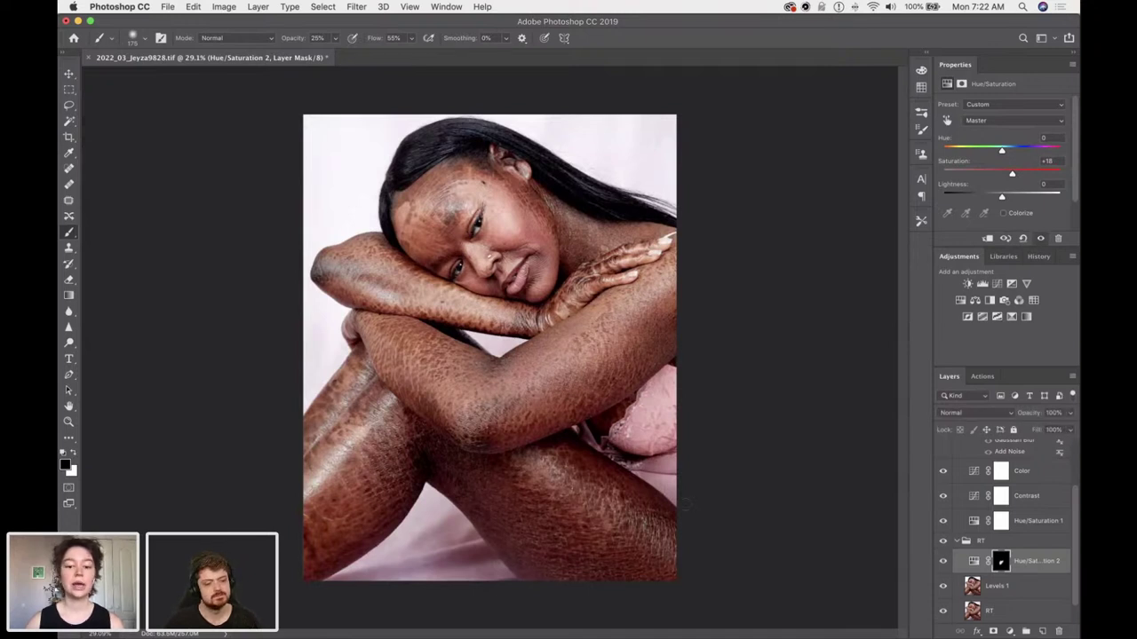
Paint more skin areas into the Hue/Saturation mask with a white brush at 39% opacity, and undo the last stroke.
left_click(74, 453)
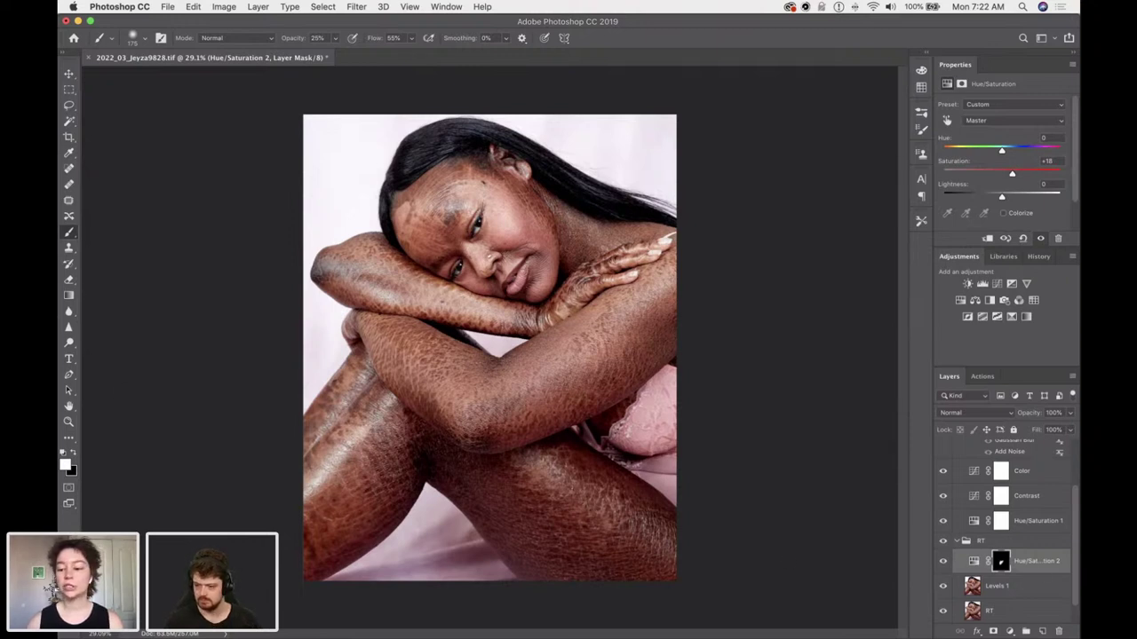
left_click(334, 37)
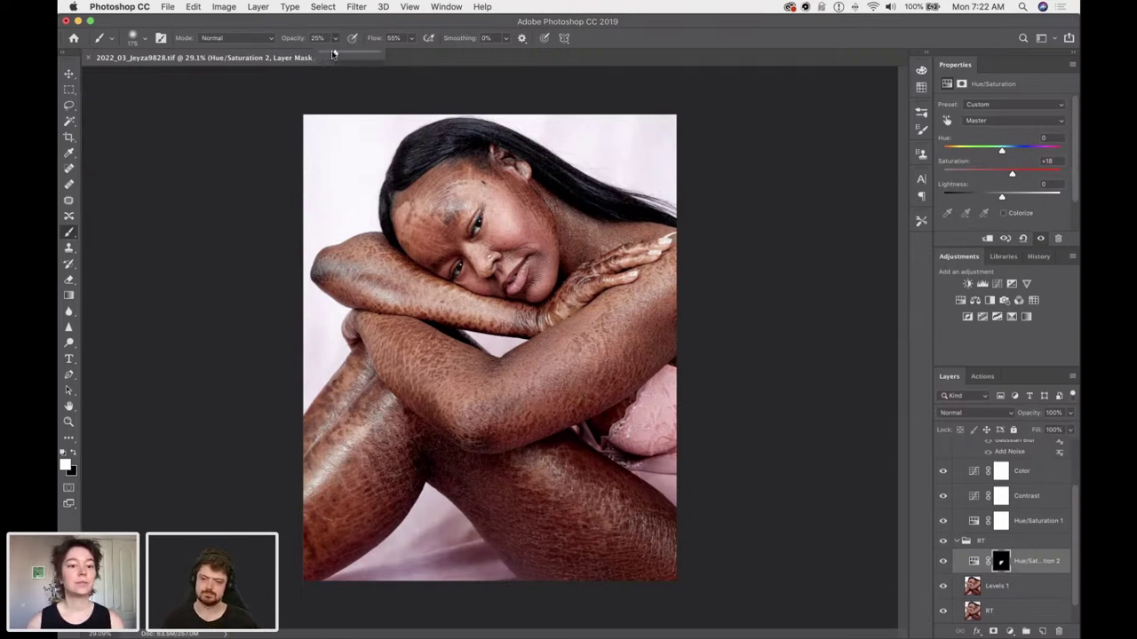
left_click_drag(332, 55, 341, 56)
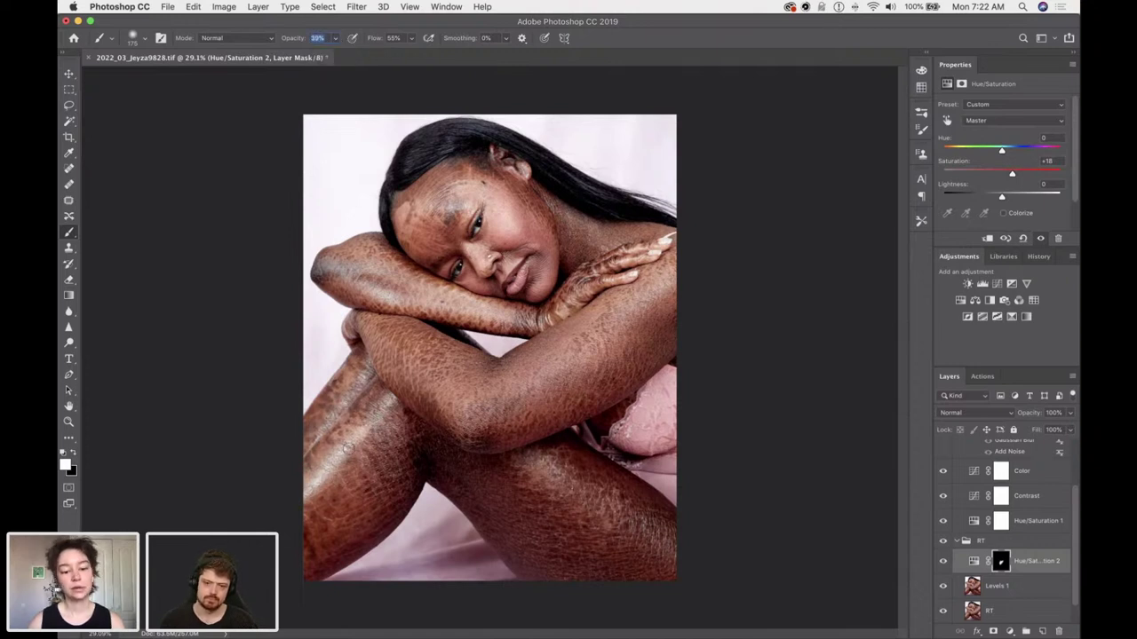
type("35")
key("Return")
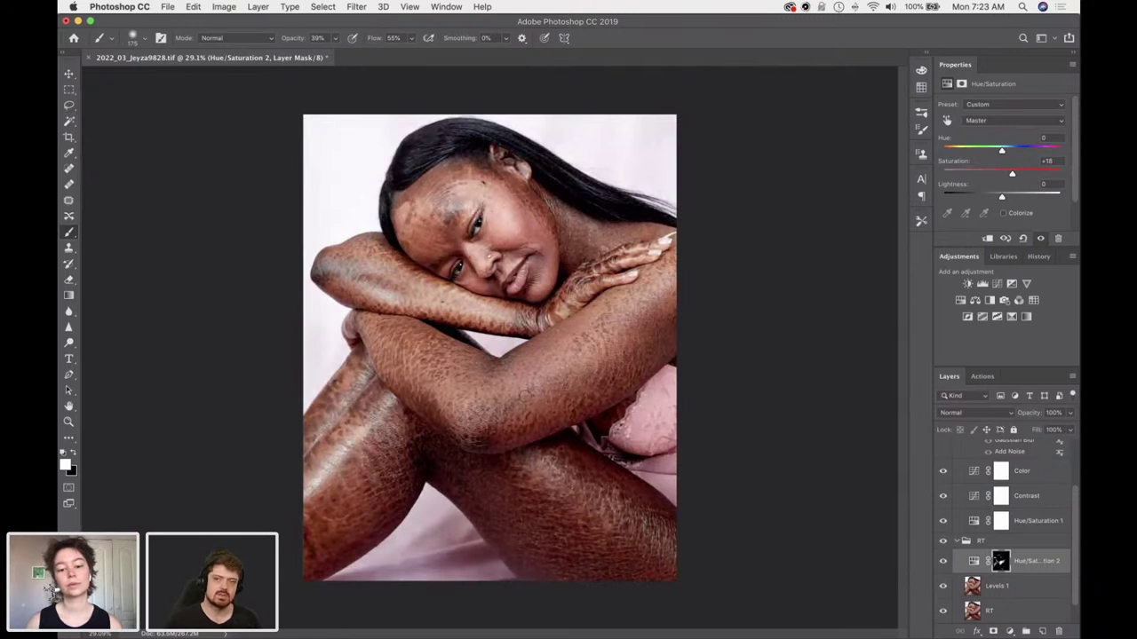
key("super+z")
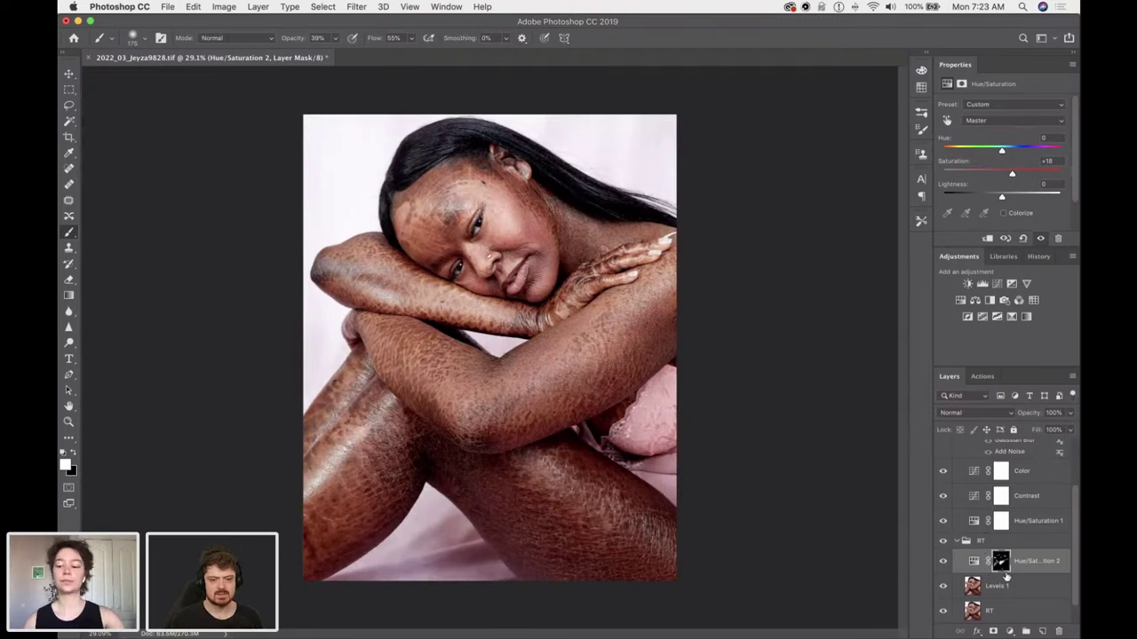
Compare the image repeatedly with and without the Hue/Saturation 2 adjustment.
left_click(943, 563)
left_click(943, 563)
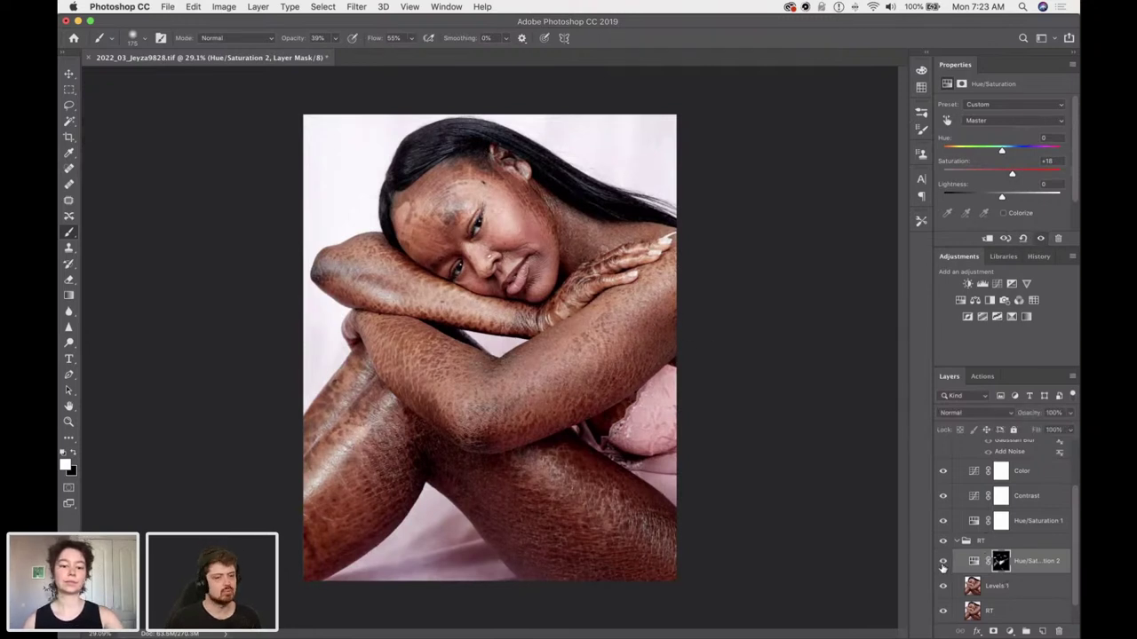
left_click(943, 566)
left_click(943, 568)
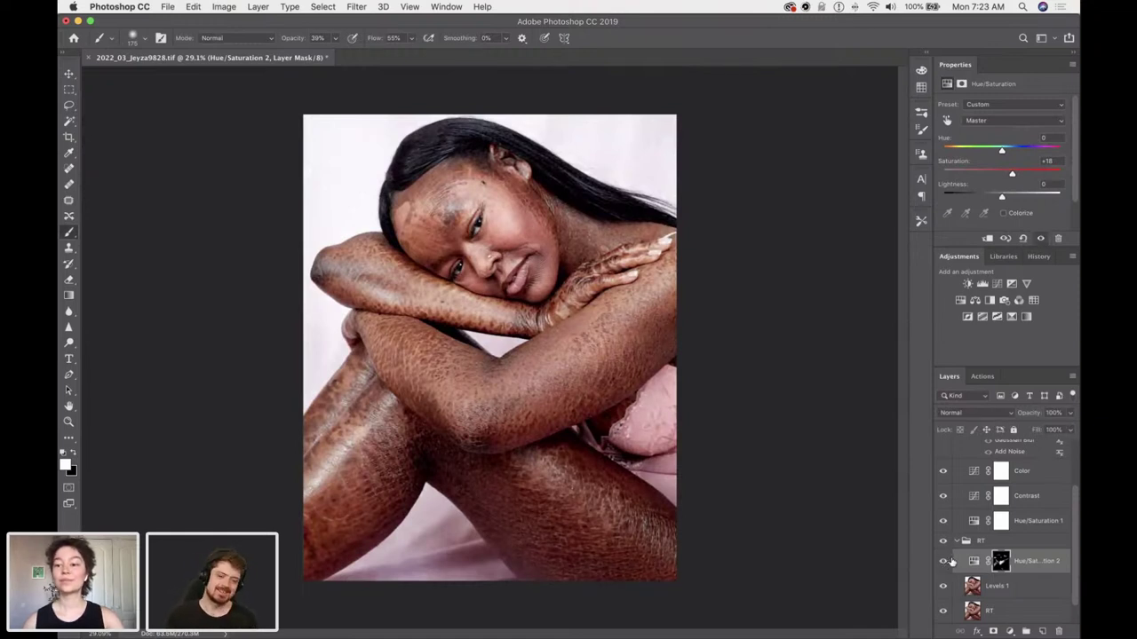
left_click(943, 564)
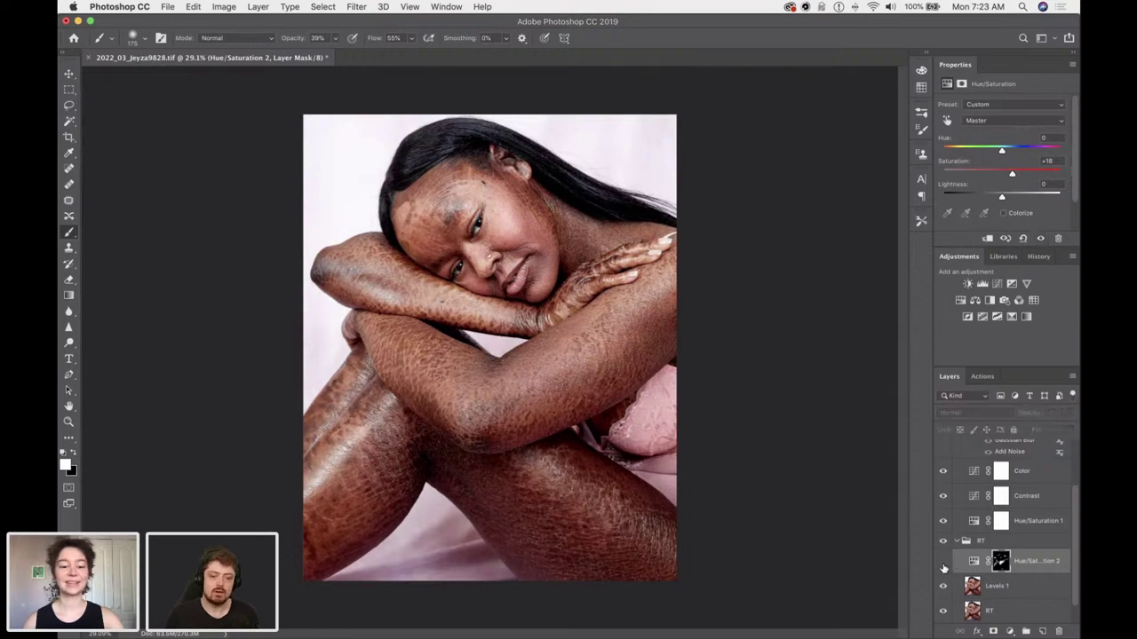
left_click(944, 565)
left_click(943, 565)
left_click(943, 565)
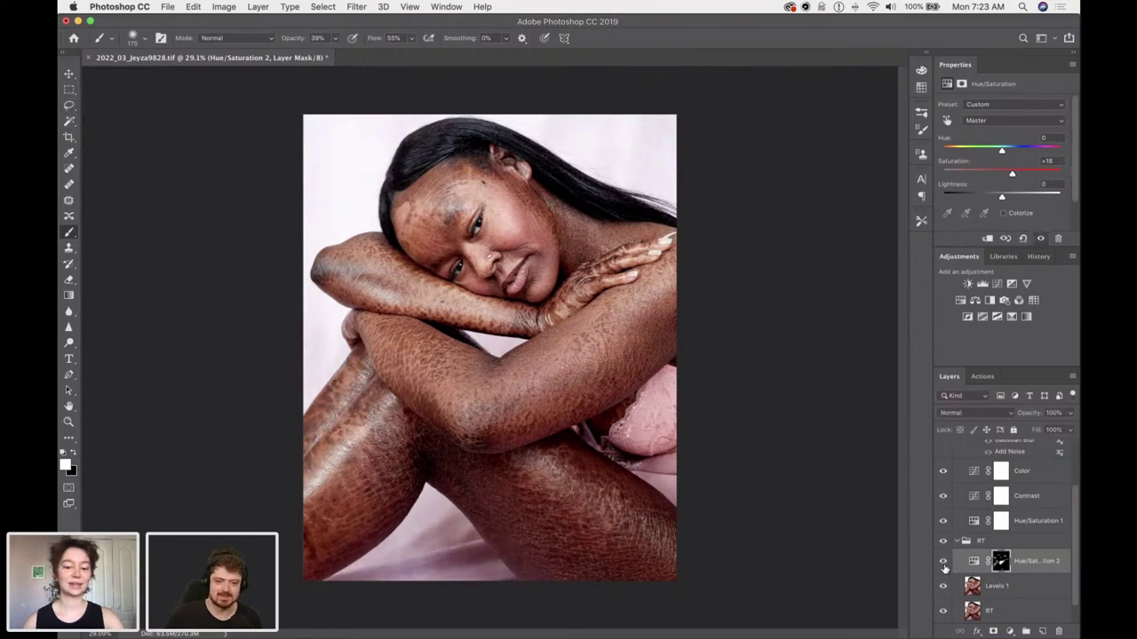
left_click(943, 564)
left_click(943, 565)
Merge the Hue/Saturation 2 adjustment with the Levels 1 layer.
left_click(987, 586)
left_click(987, 562, "shift")
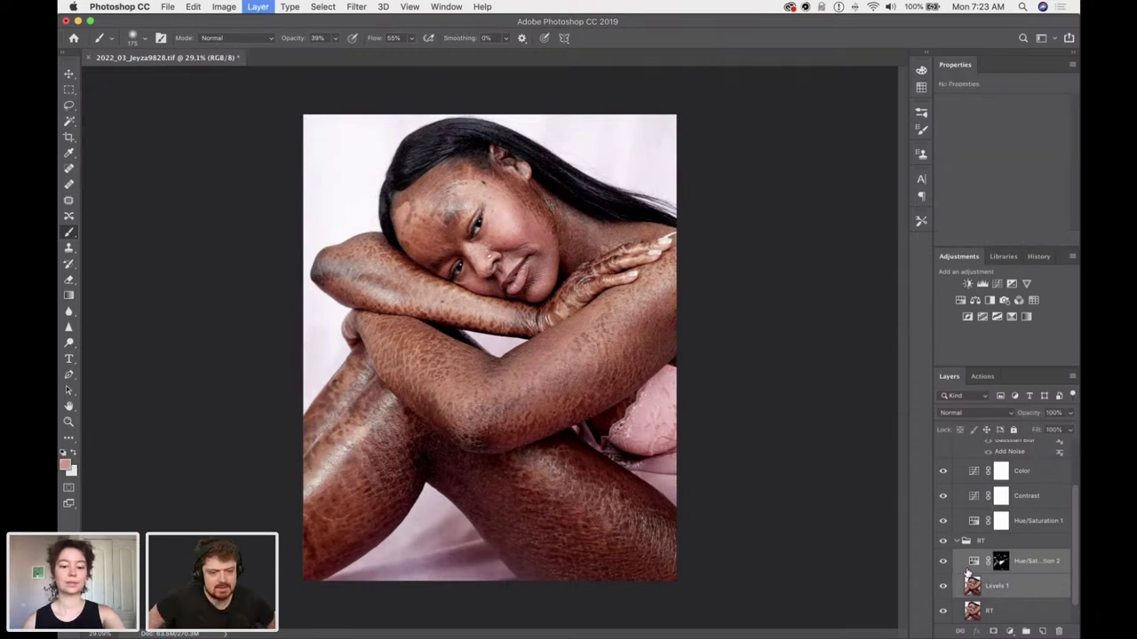
key("super+e")
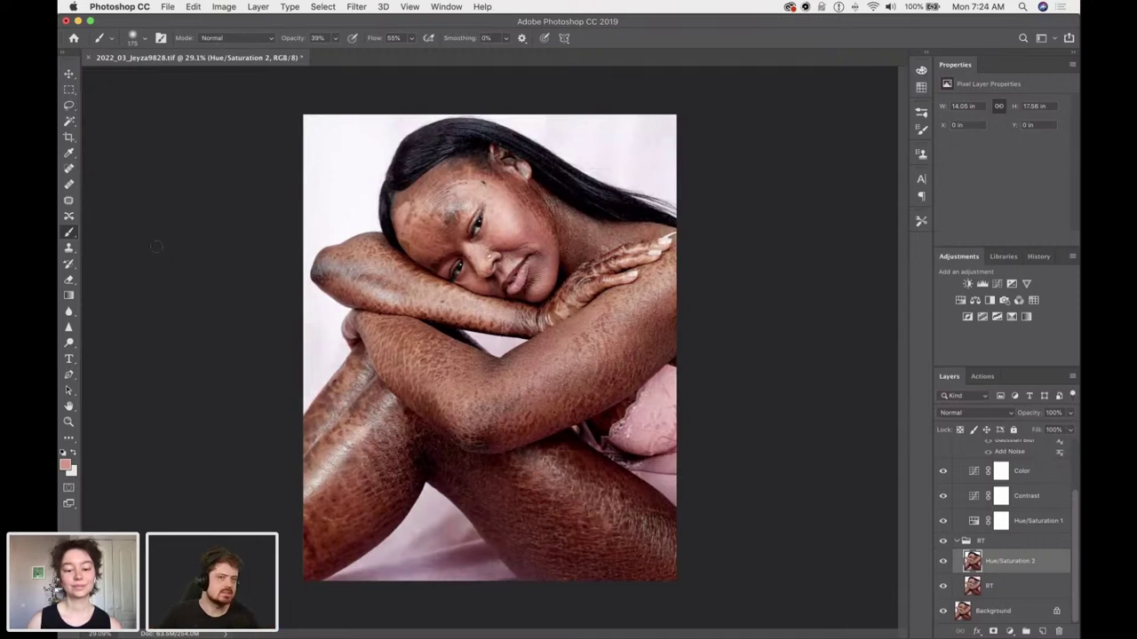
Clone out the flyaway hairs along the long hair's upper edge against the backdrop, using brush sizes 40 and 10.
left_click(69, 249)
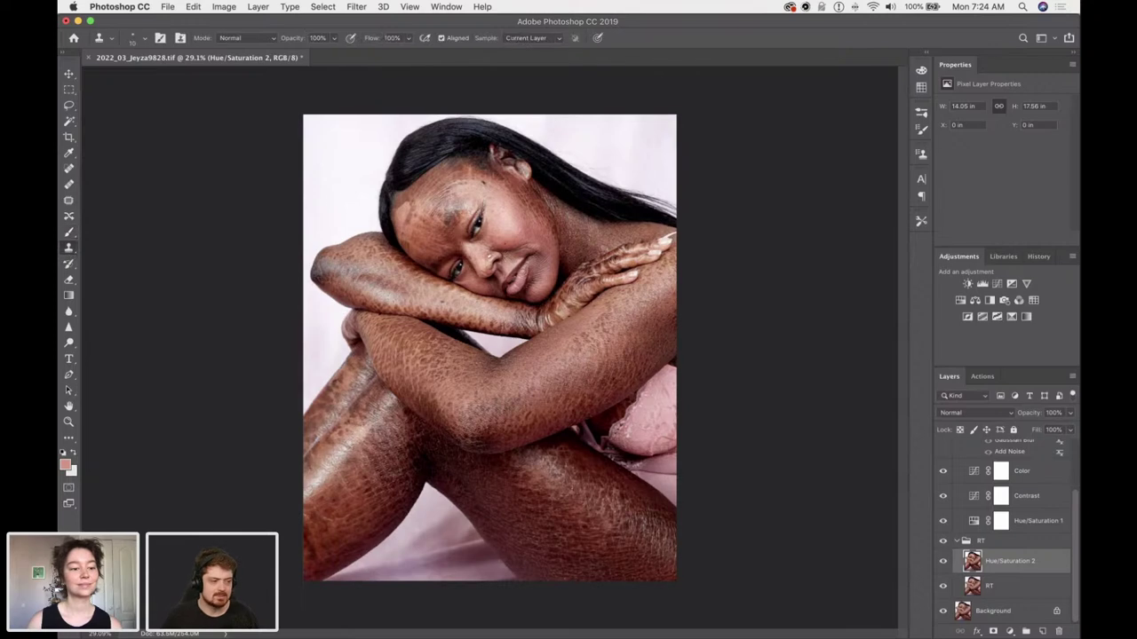
scroll(488, 346, "up", 6)
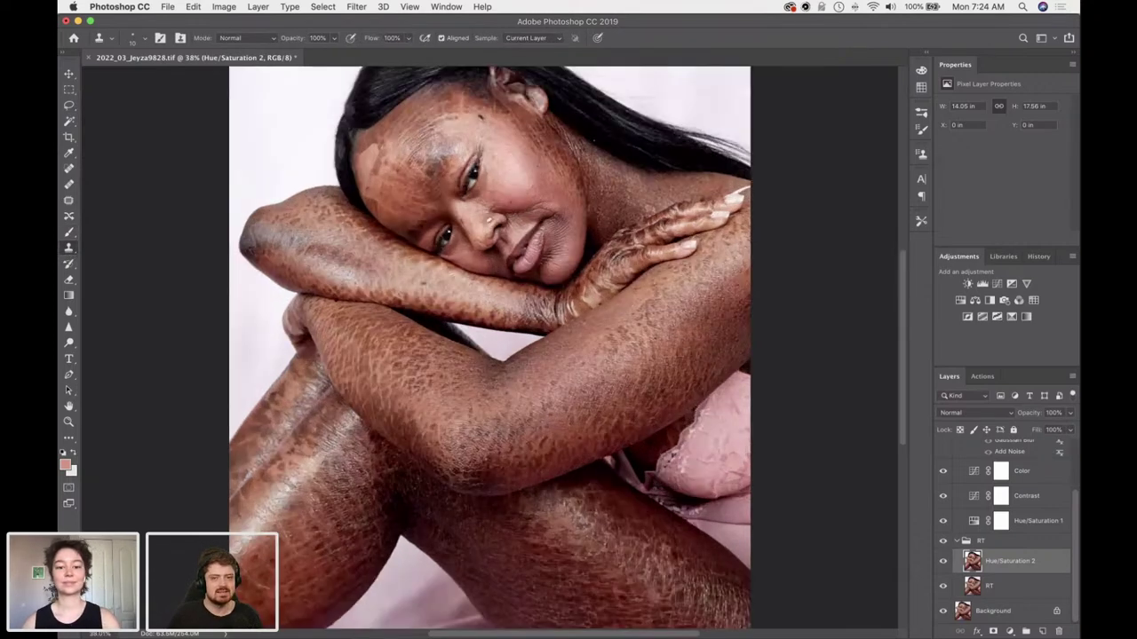
scroll(173, 138, "up", 5)
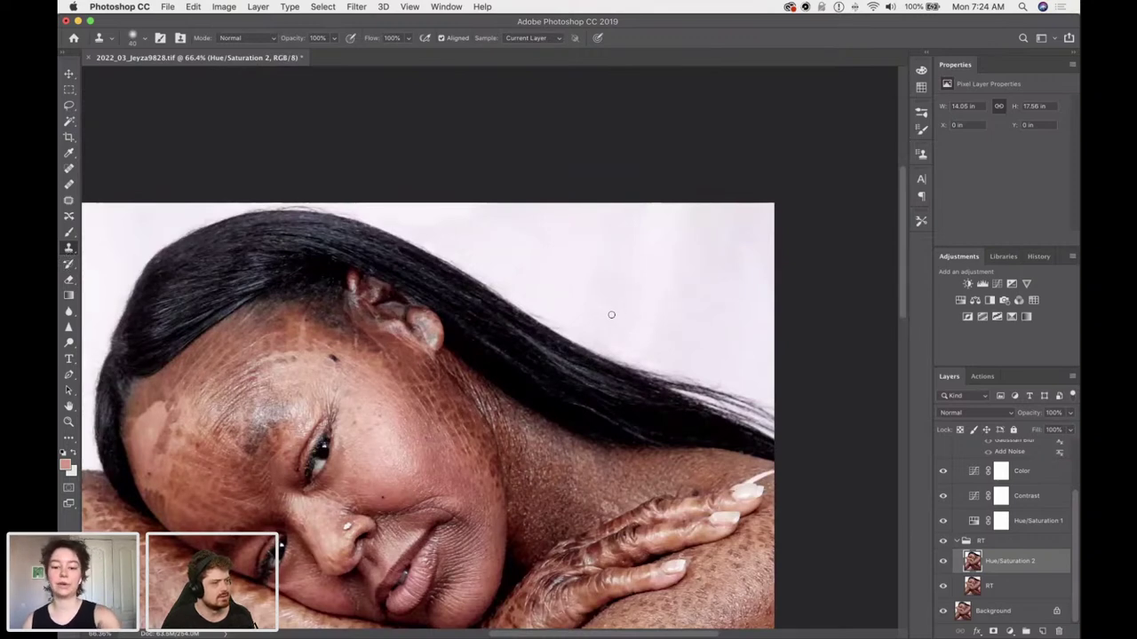
scroll(621, 319, "up", 2)
scroll(633, 328, "up", 4)
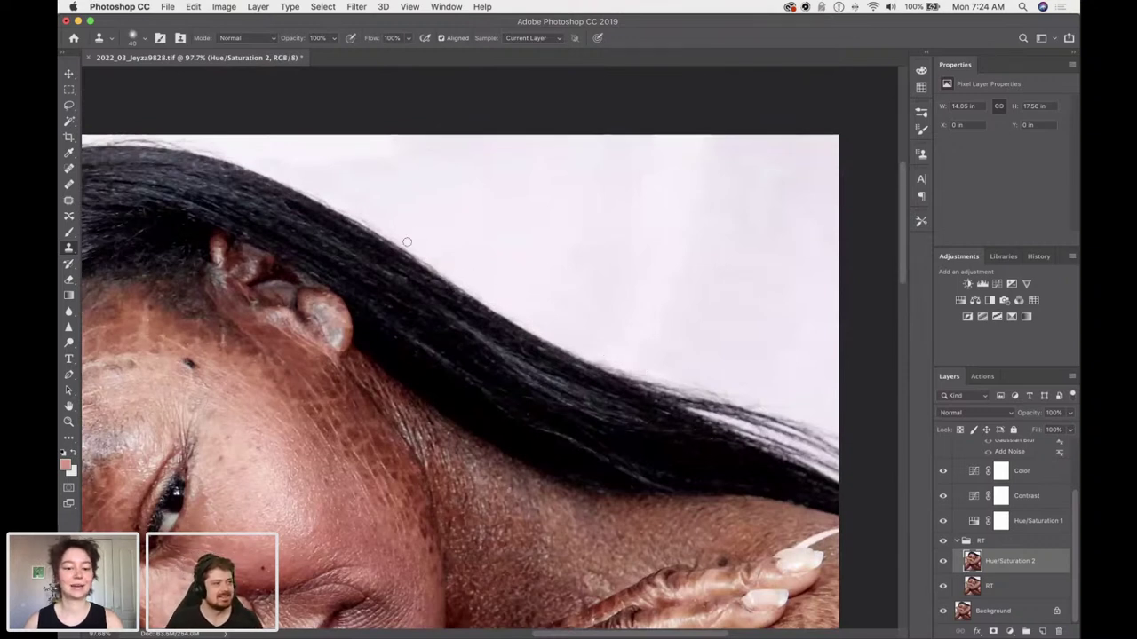
mouse_move(621, 373)
left_mouse_down()
mouse_move(782, 428)
mouse_move(688, 387)
left_mouse_up()
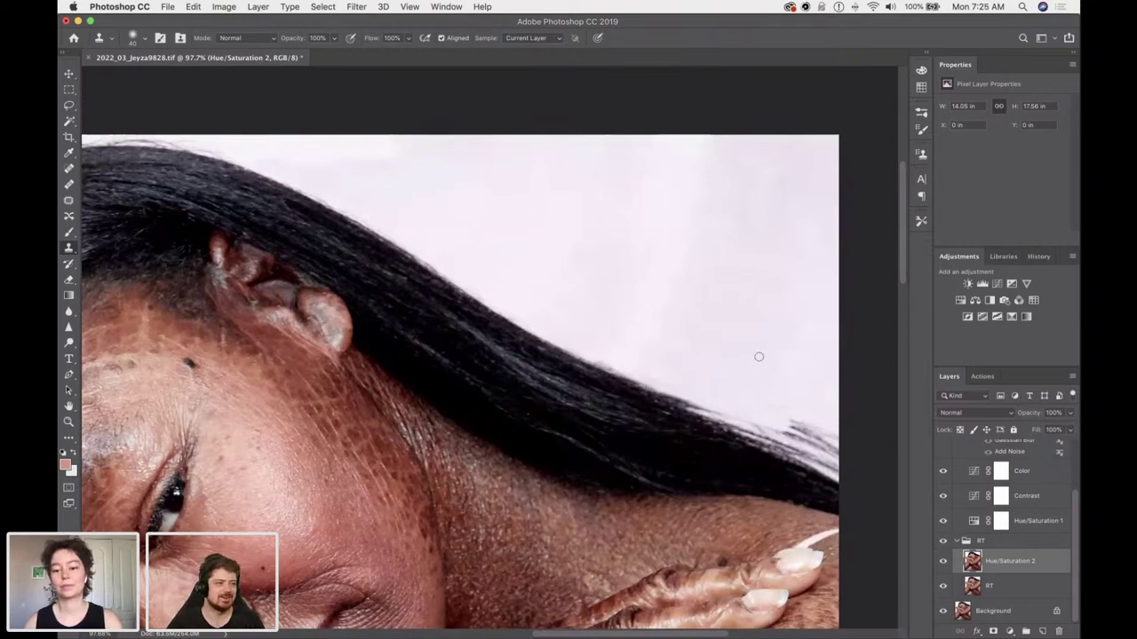
mouse_move(791, 418)
left_mouse_down()
mouse_move(789, 387)
mouse_move(808, 427)
left_mouse_up()
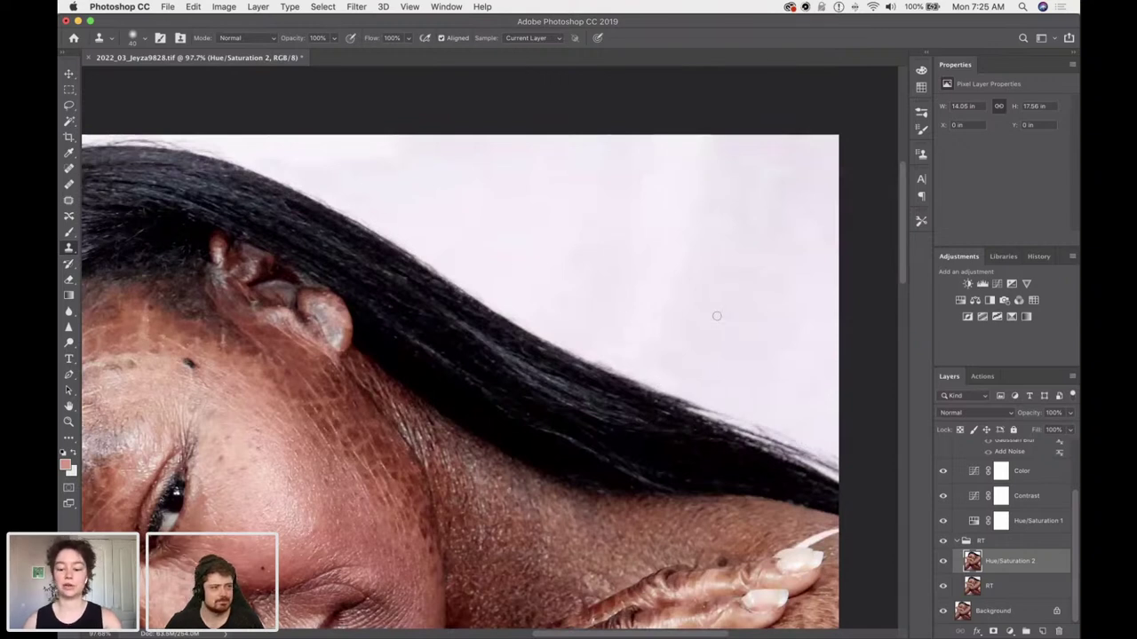
key("bracketleft")
key("bracketleft")
key("bracketleft")
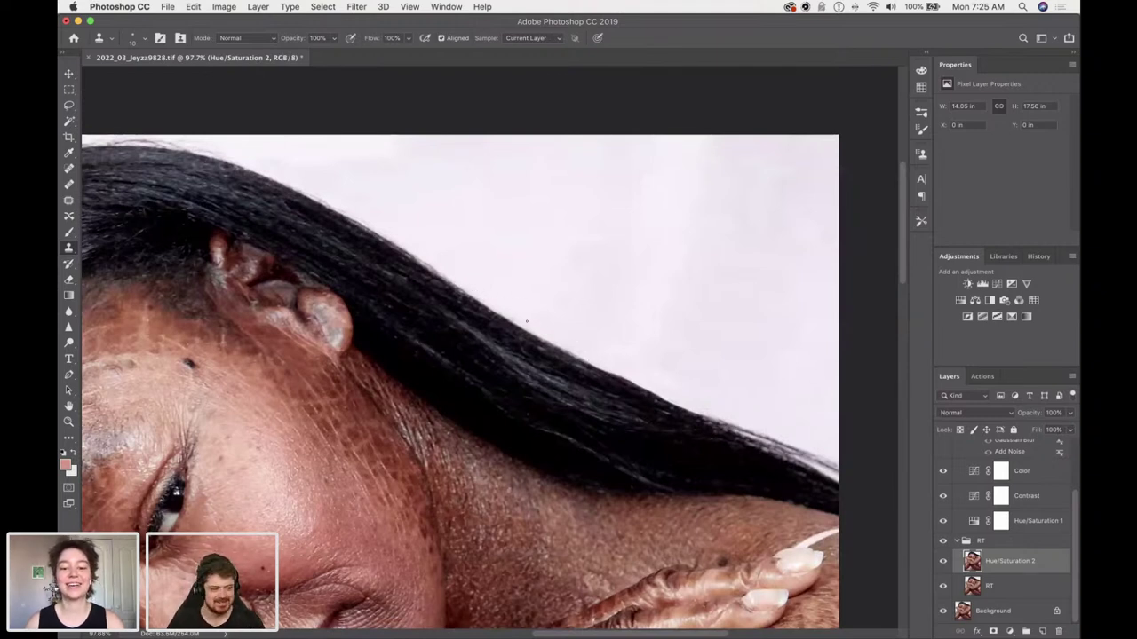
Clone out stray hairs along the forehead-side outline of the hair, varying the brush size between 10, 50 and 25.
scroll(544, 307, "up", 5)
scroll(545, 308, "left", 10)
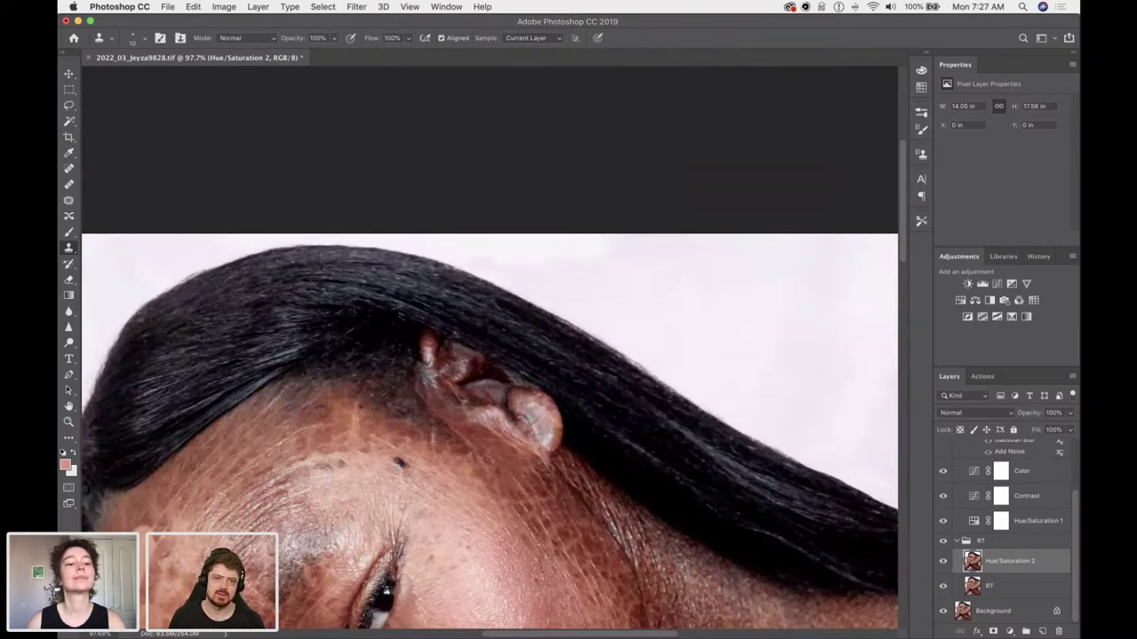
scroll(264, 221, "left", 5)
scroll(263, 221, "down", 2)
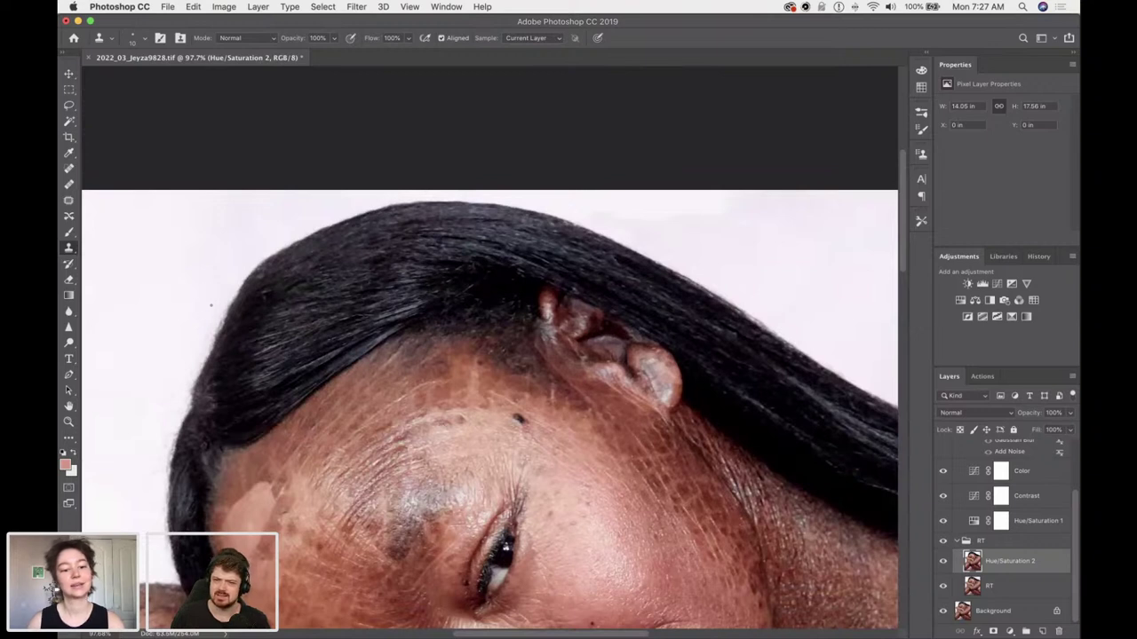
left_click_drag(202, 354, 224, 316)
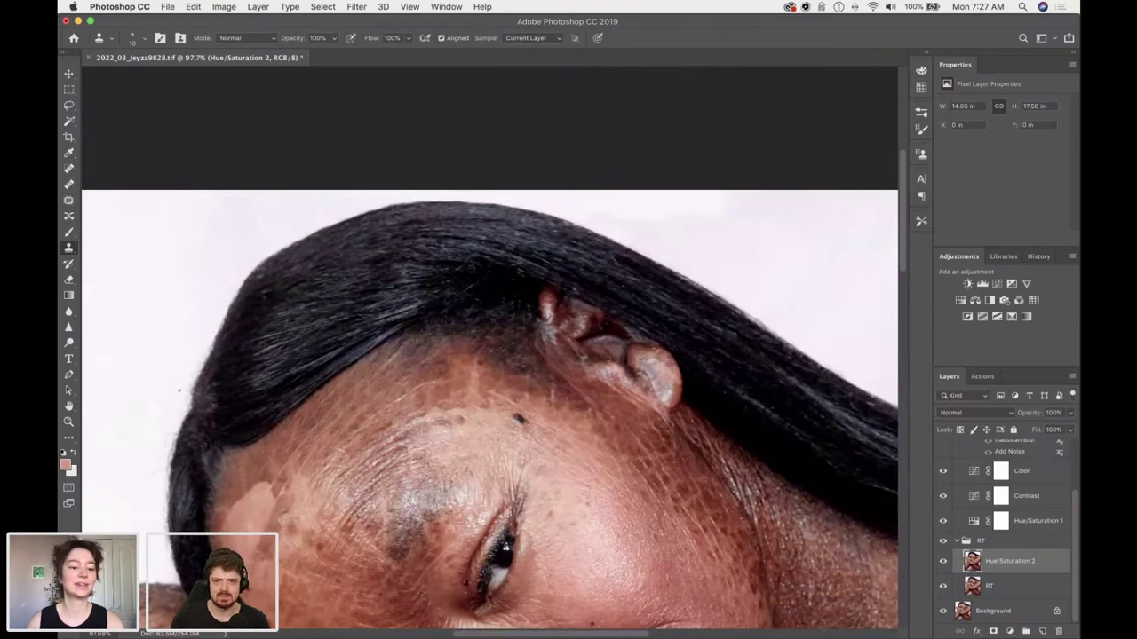
key("bracketright")
key("bracketright")
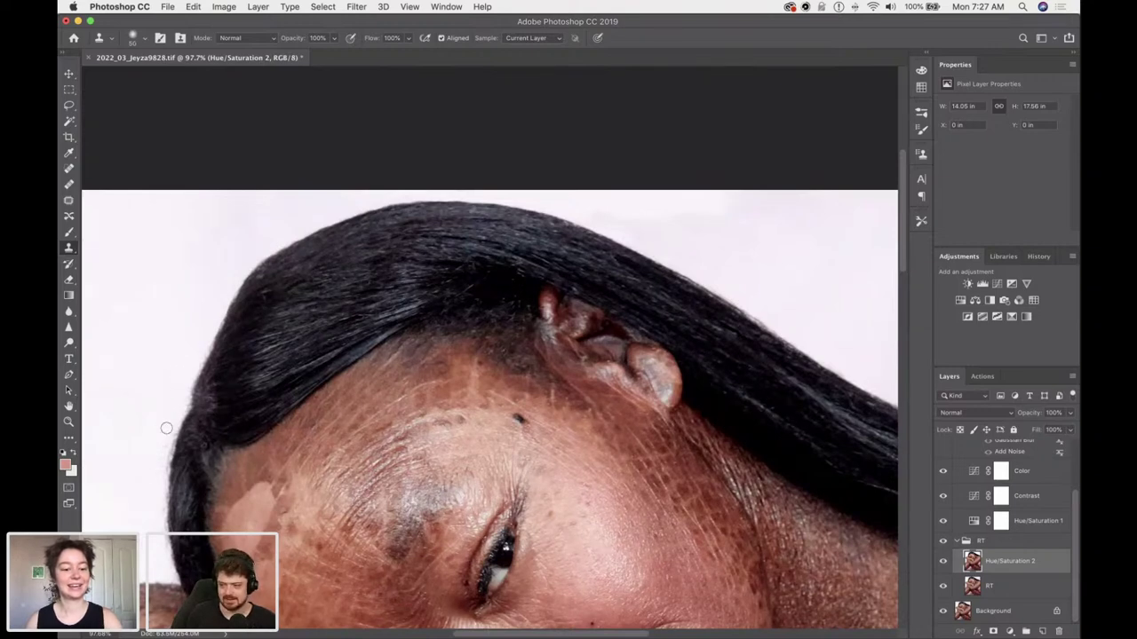
scroll(131, 446, "down", 5)
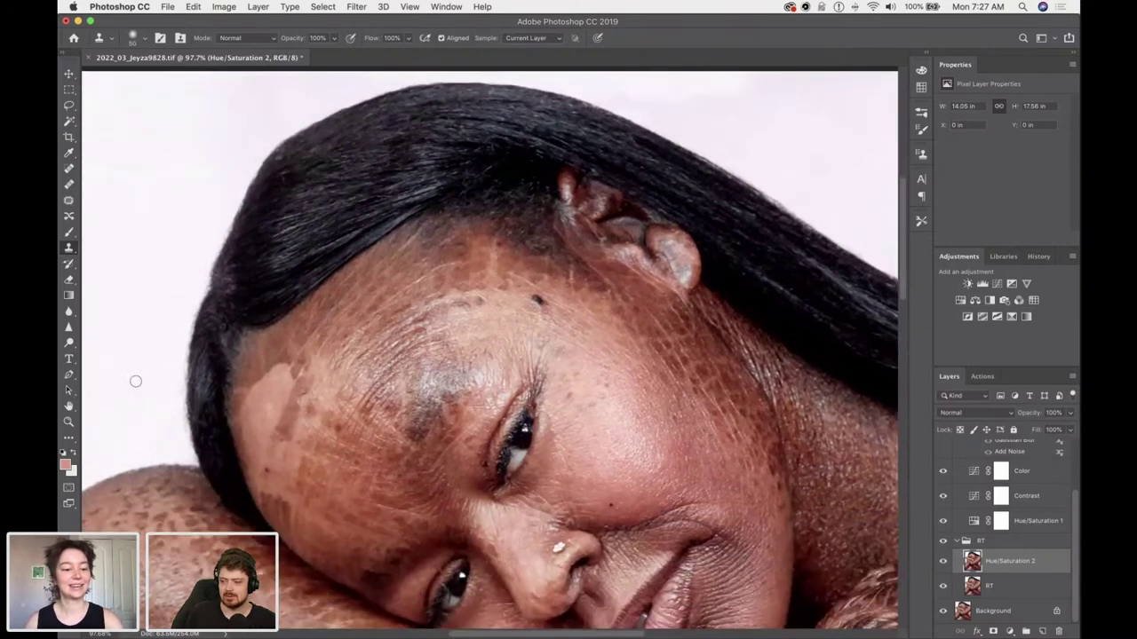
key("bracketleft")
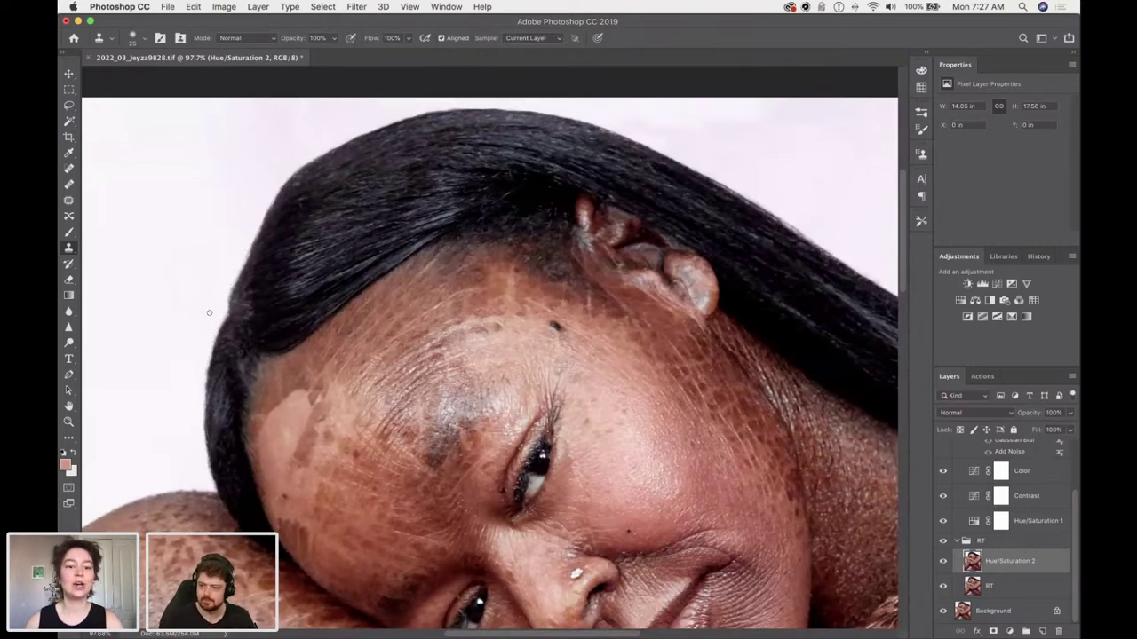
Patch the uneven backdrop area beside the crown with nearby clean backdrop, and clear the selection.
scroll(228, 302, "up", 3)
scroll(228, 299, "left", 5)
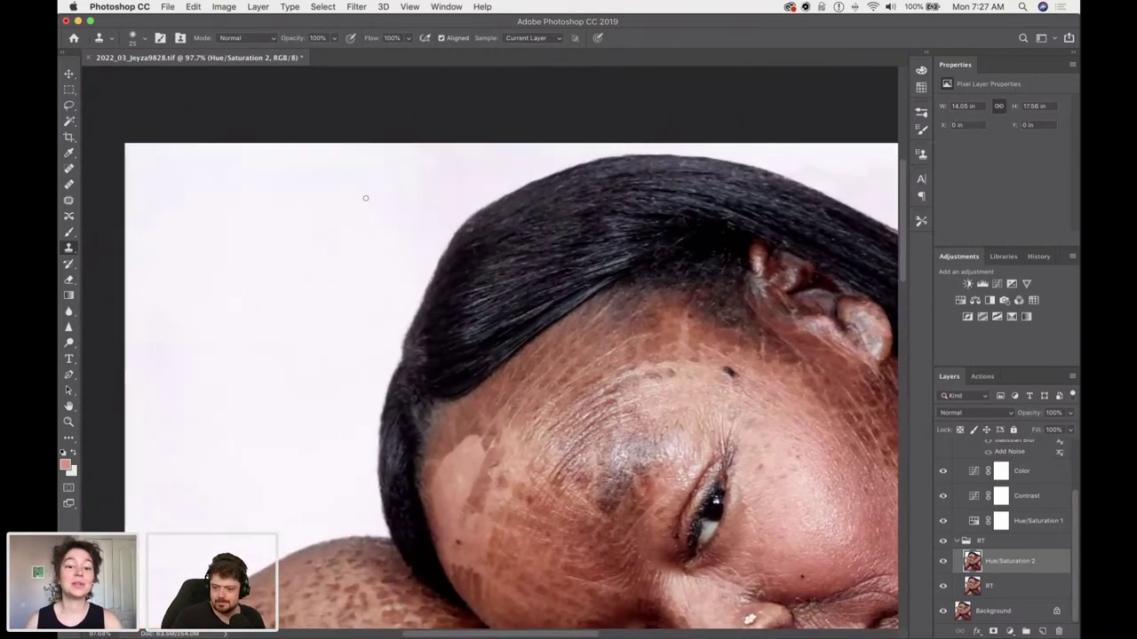
left_click(69, 201)
mouse_move(431, 231)
left_mouse_down()
mouse_move(529, 164)
mouse_move(522, 146)
mouse_move(407, 141)
mouse_move(302, 290)
left_mouse_up()
mouse_move(405, 251)
left_mouse_down()
mouse_move(350, 238)
mouse_move(391, 257)
left_mouse_up()
key("super+d")
Select a rectangle around the top of the head, refine the hair's outline in Liquify with brush size 557 and pressure 32, and deselect.
scroll(358, 388, "down", 3)
scroll(358, 388, "right", 1)
scroll(357, 356, "down", 10)
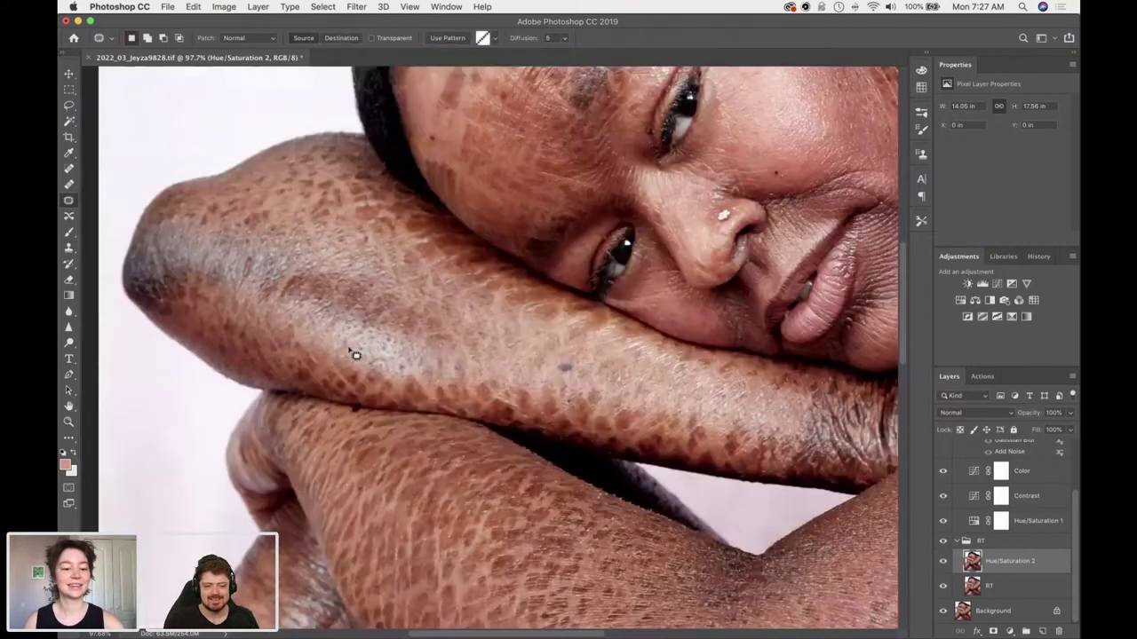
scroll(353, 355, "down", 2)
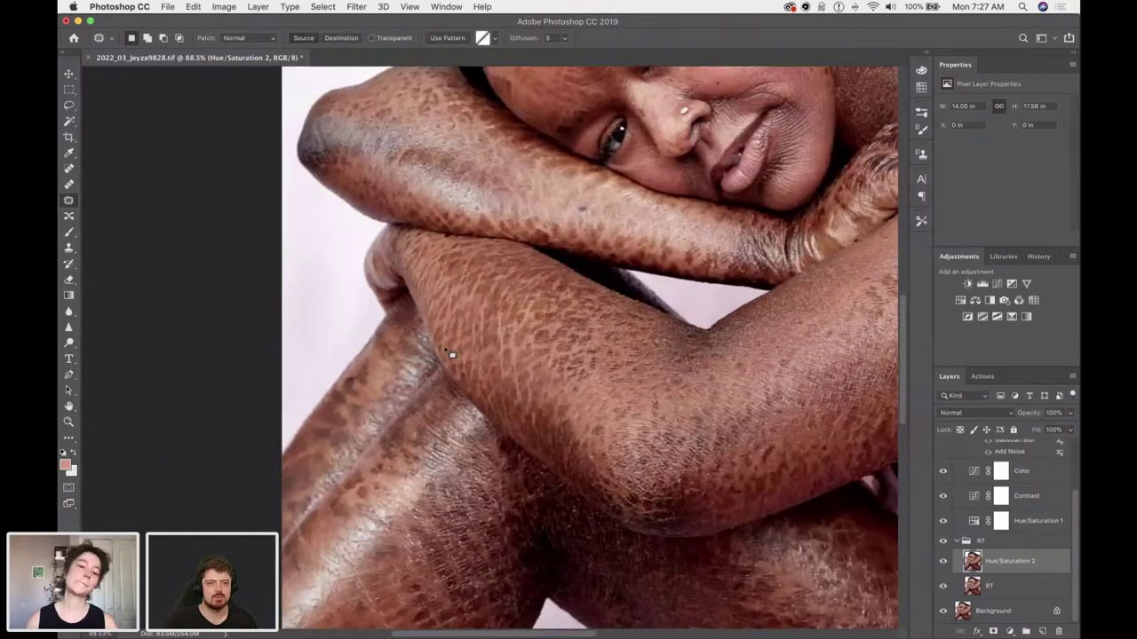
scroll(474, 401, "down", 5)
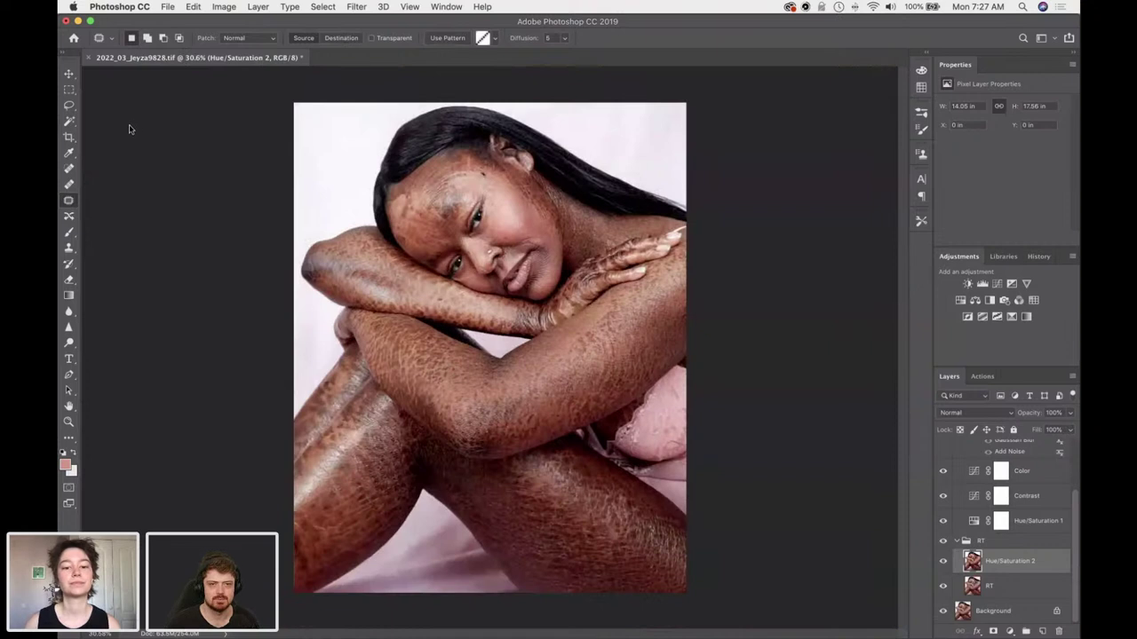
left_click(70, 90)
left_click_drag(353, 98, 517, 227)
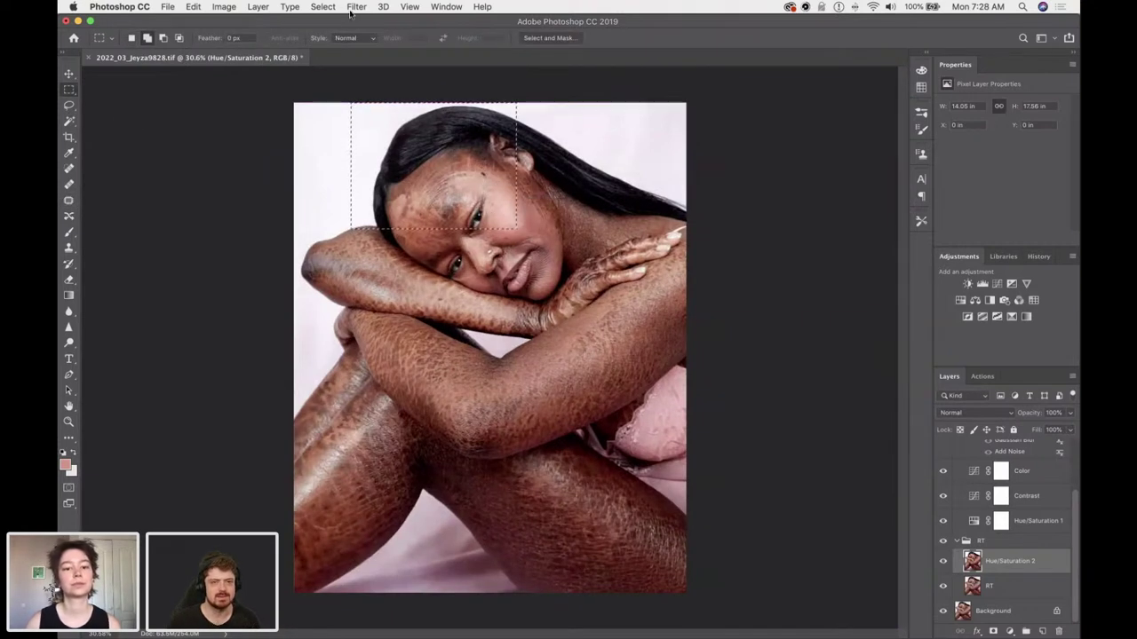
left_click(356, 7)
left_click(369, 105)
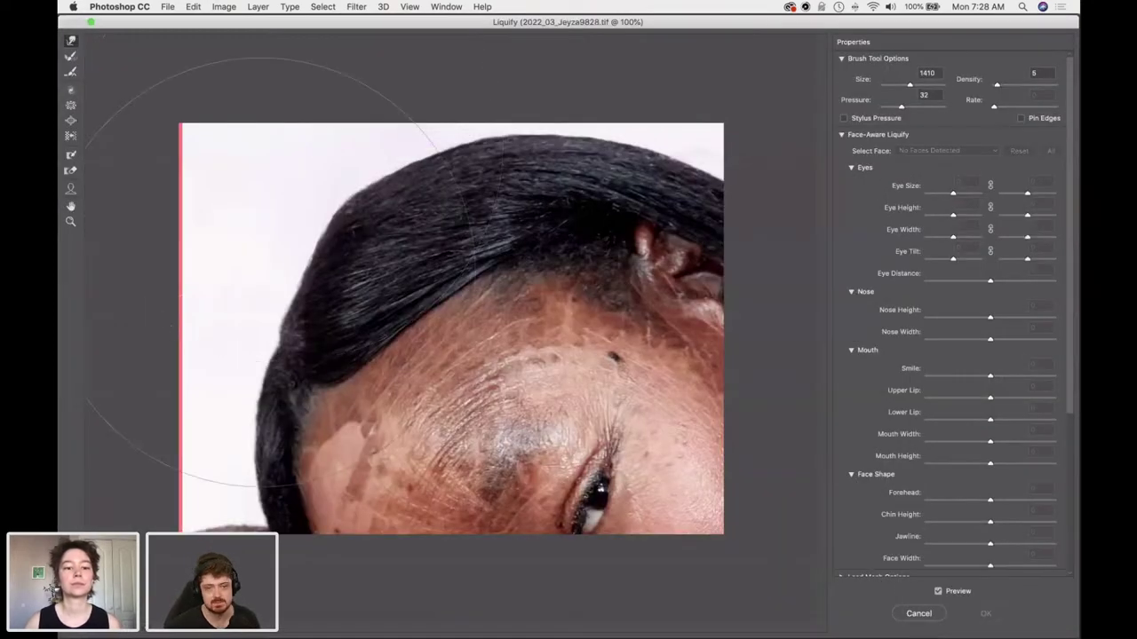
left_click_drag(909, 84, 903, 87)
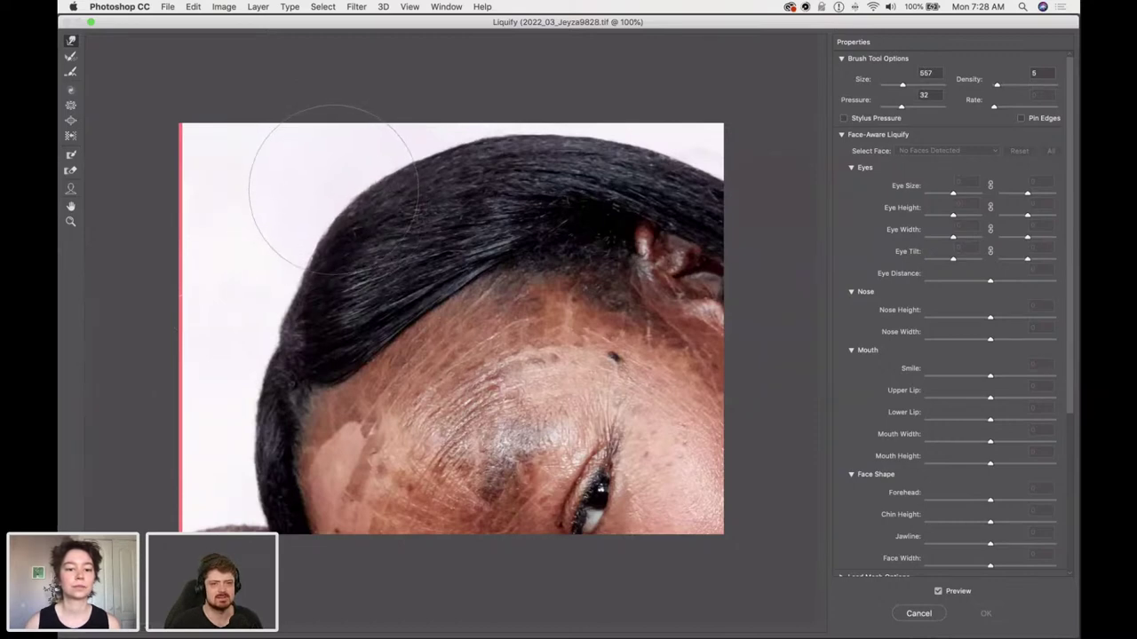
left_click(986, 614)
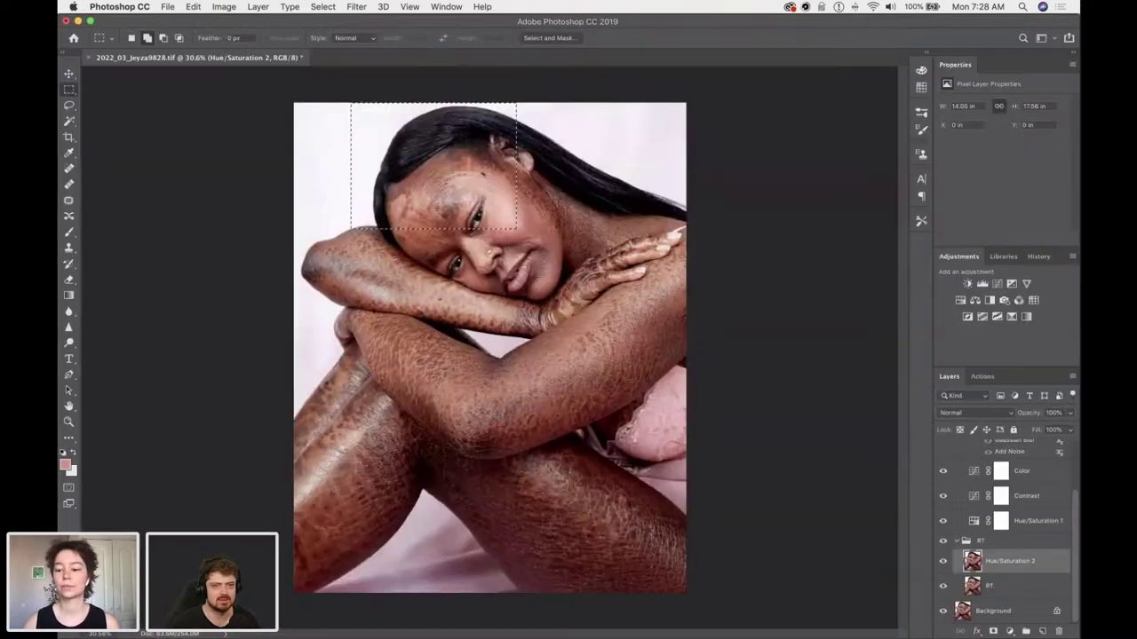
left_click(499, 512)
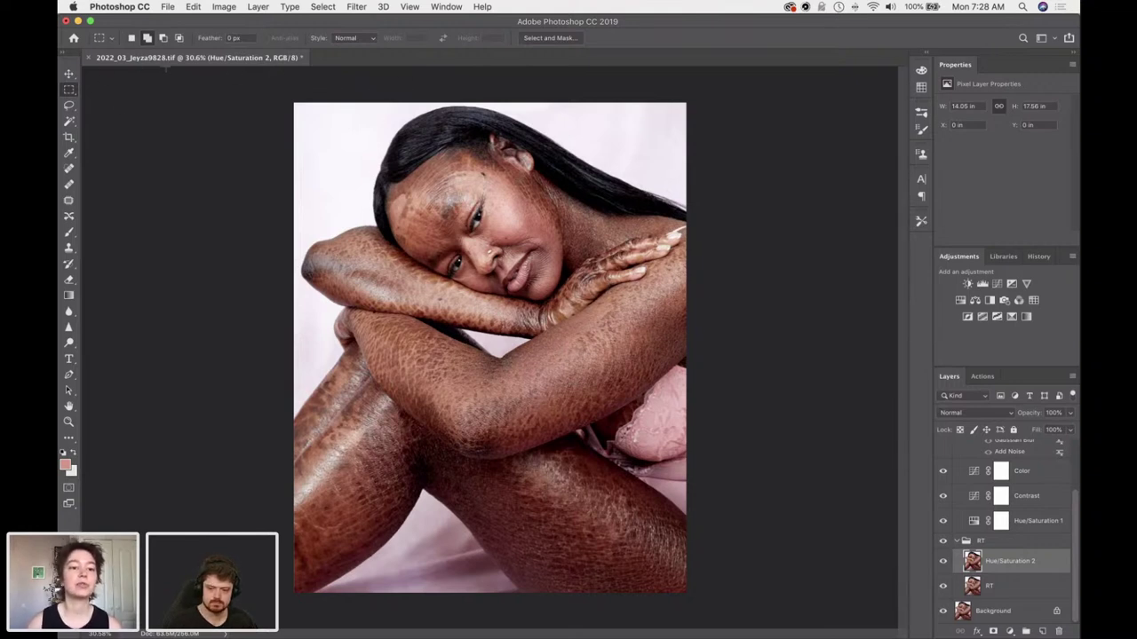
Float the document in its own window and dock it back in place.
left_click_drag(191, 59, 769, 135)
left_click_drag(680, 79, 679, 79)
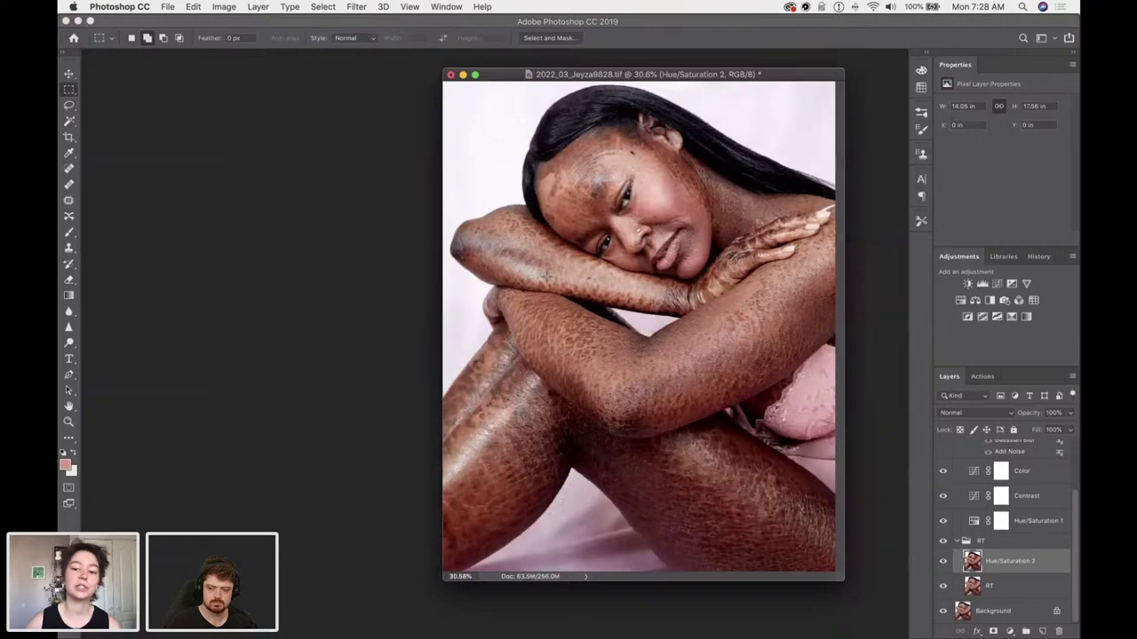
left_click_drag(666, 76, 388, 59)
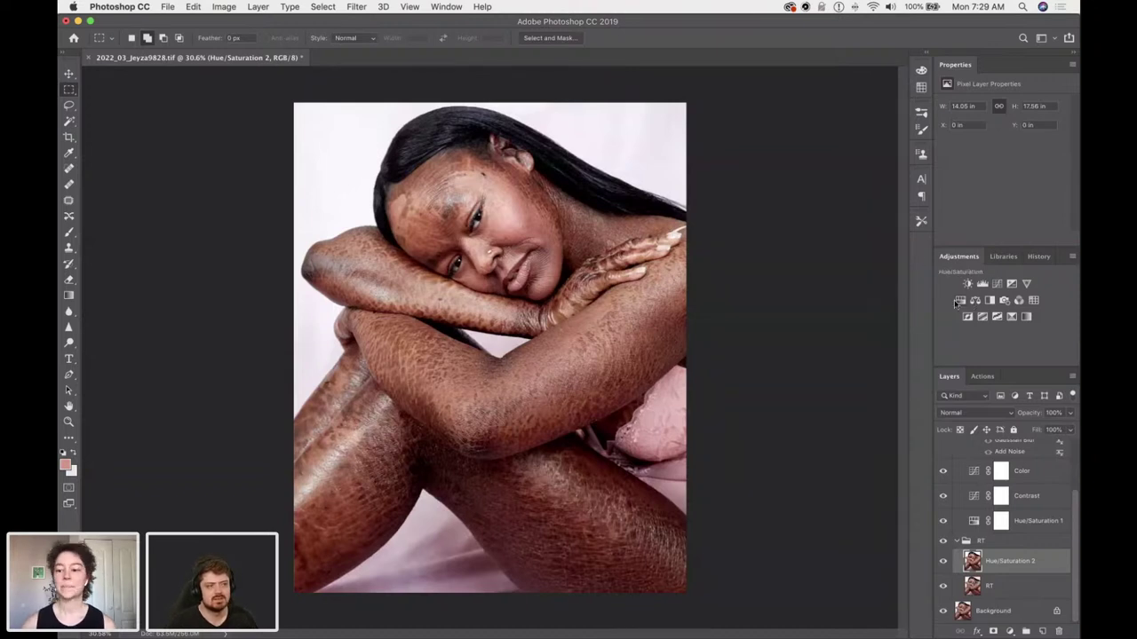
Compare the image repeatedly with and without the retouched Hue/Saturation 2 layer.
left_click(943, 562)
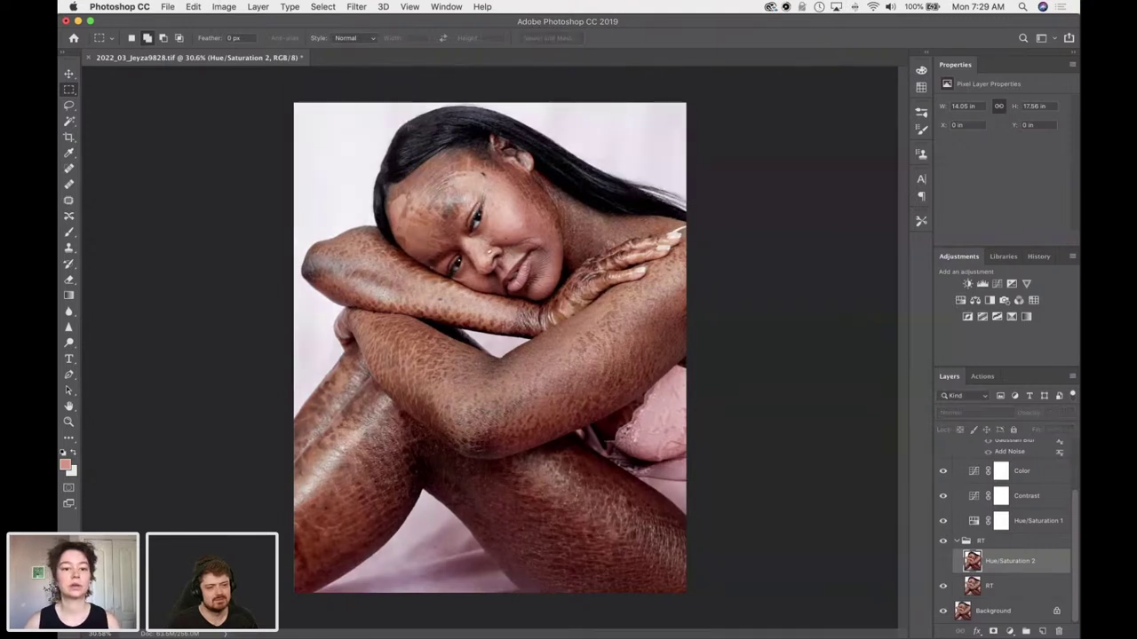
left_click(943, 563)
left_click(943, 563)
left_click(943, 563)
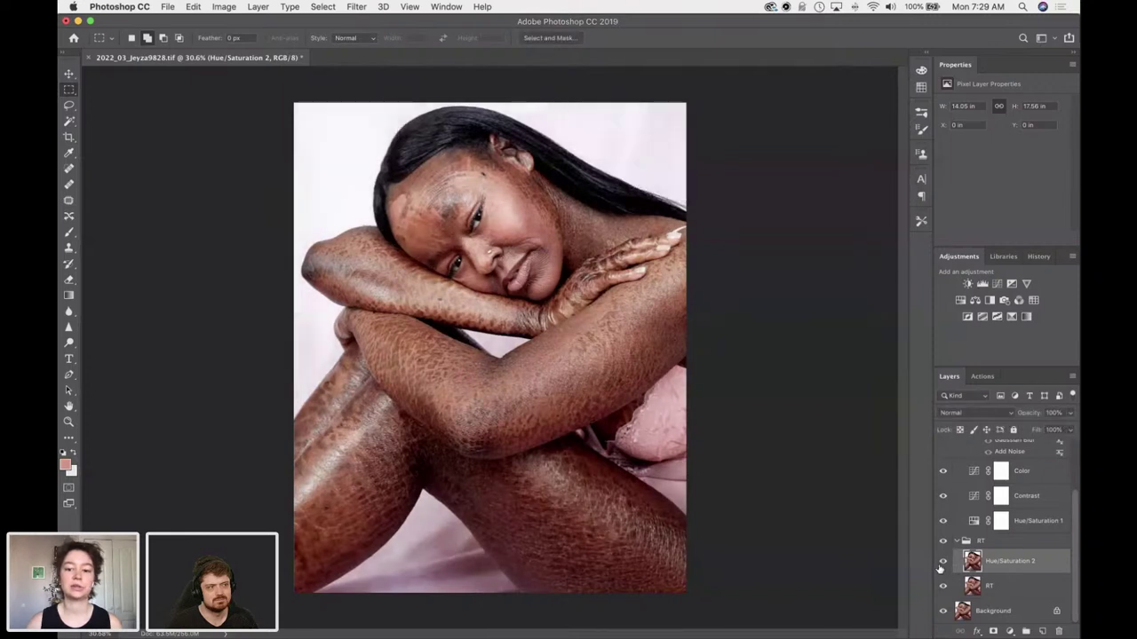
left_click(943, 563)
left_click(943, 563)
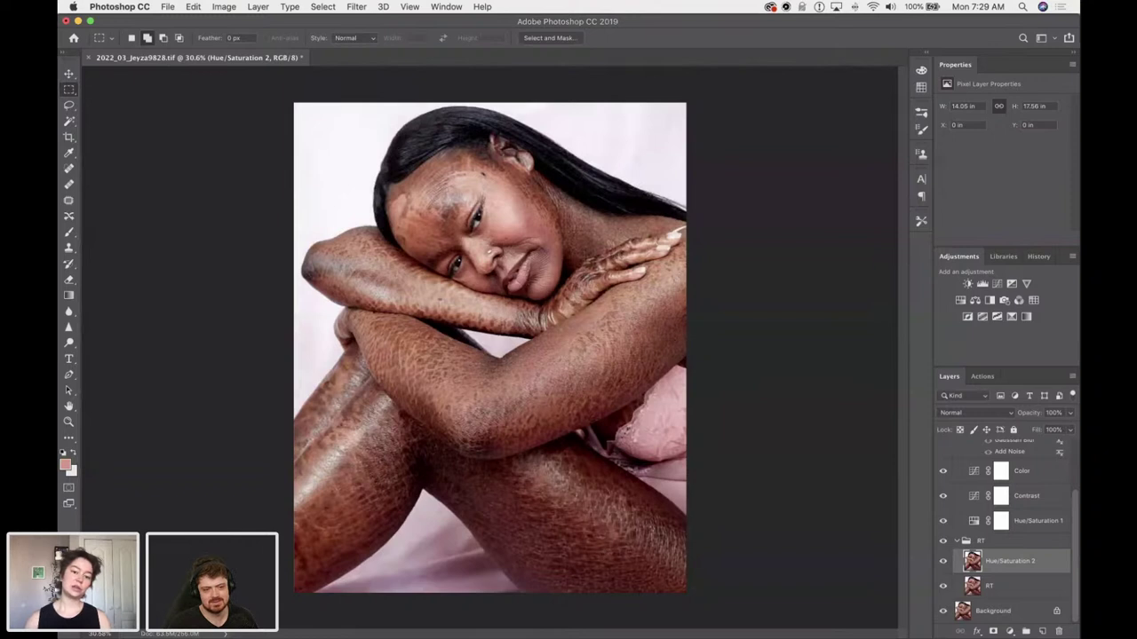
Try a new adjustment on the yellows with hue -4 and saturation -4, and delete its layer.
left_click(974, 300)
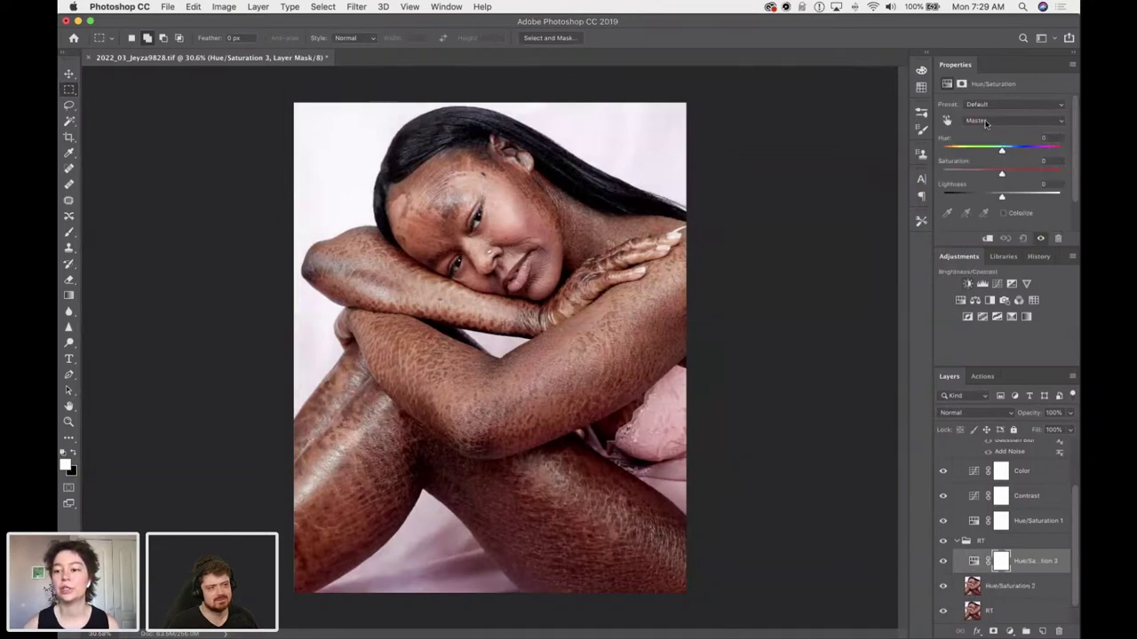
left_click(1008, 119)
left_click(978, 138)
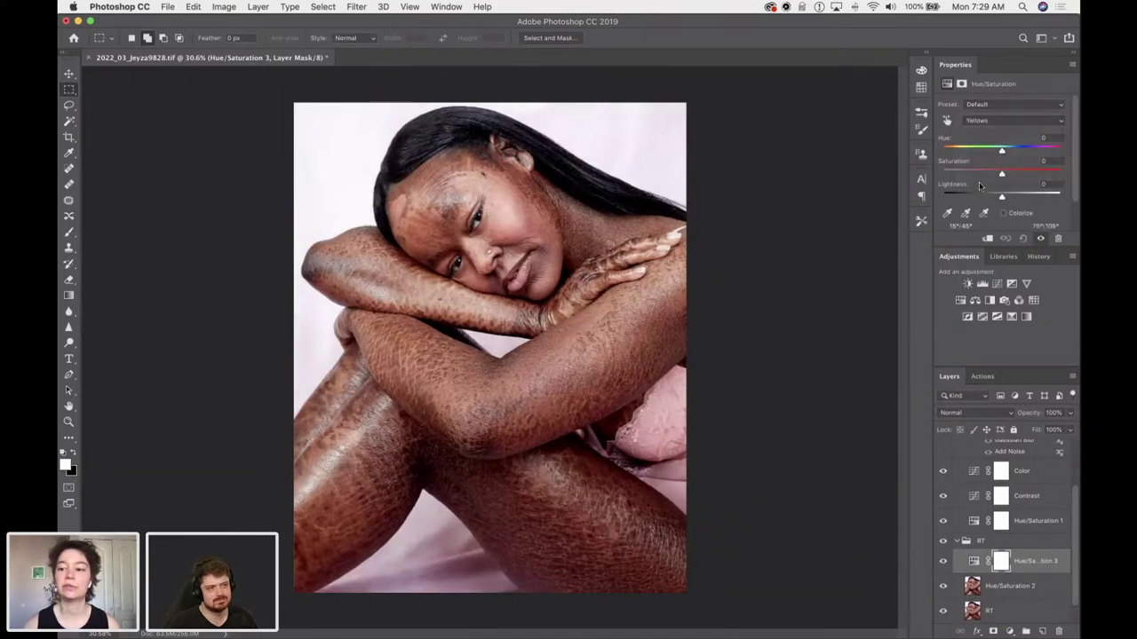
left_click_drag(1000, 176, 998, 176)
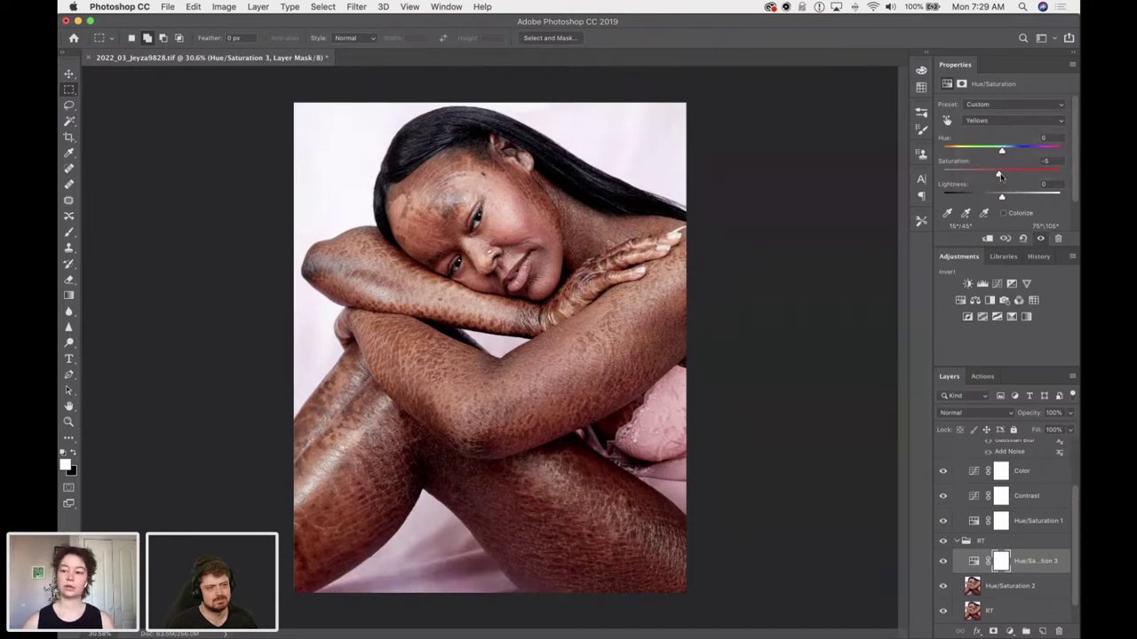
left_click(1056, 162)
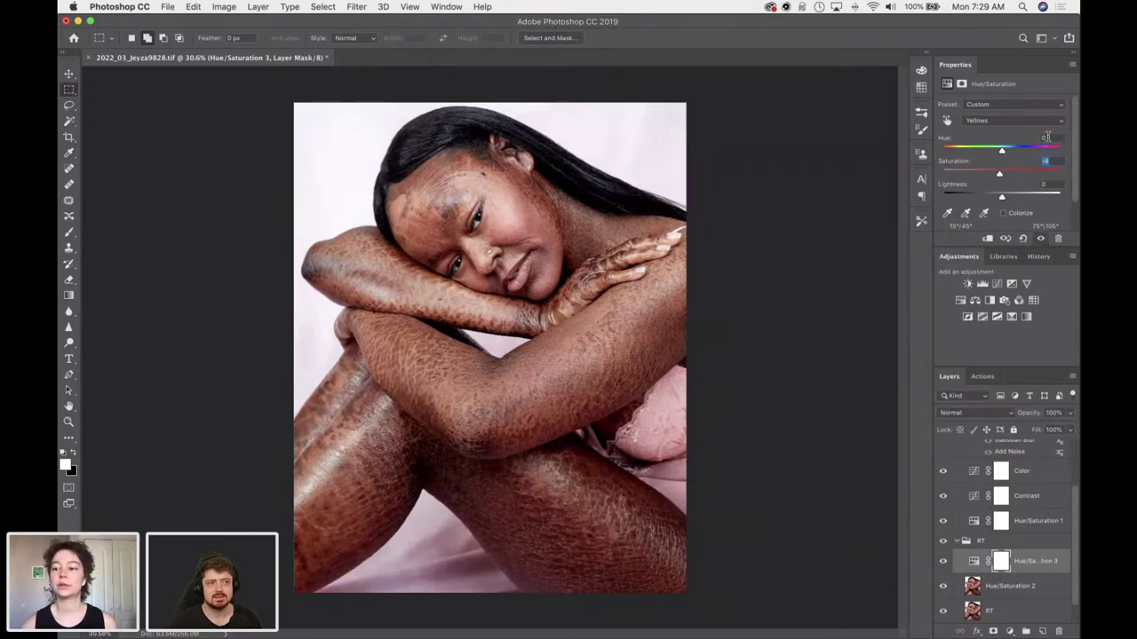
mouse_move(1002, 151)
left_mouse_down()
mouse_move(993, 156)
mouse_move(1024, 165)
mouse_move(986, 166)
mouse_move(1021, 171)
mouse_move(998, 171)
left_mouse_up()
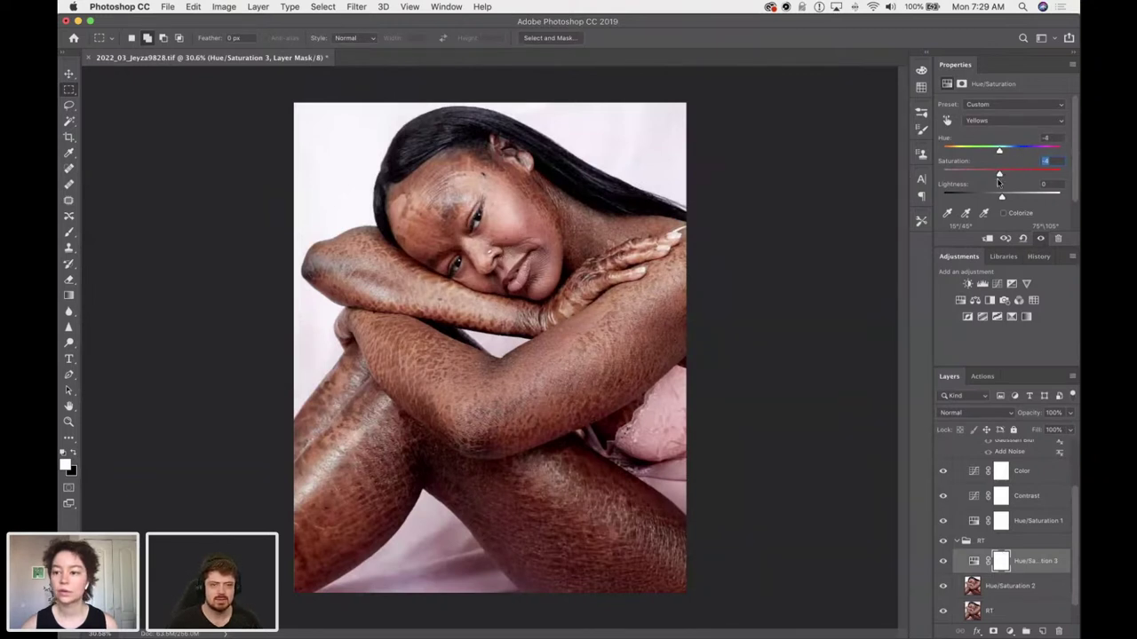
left_click(991, 120)
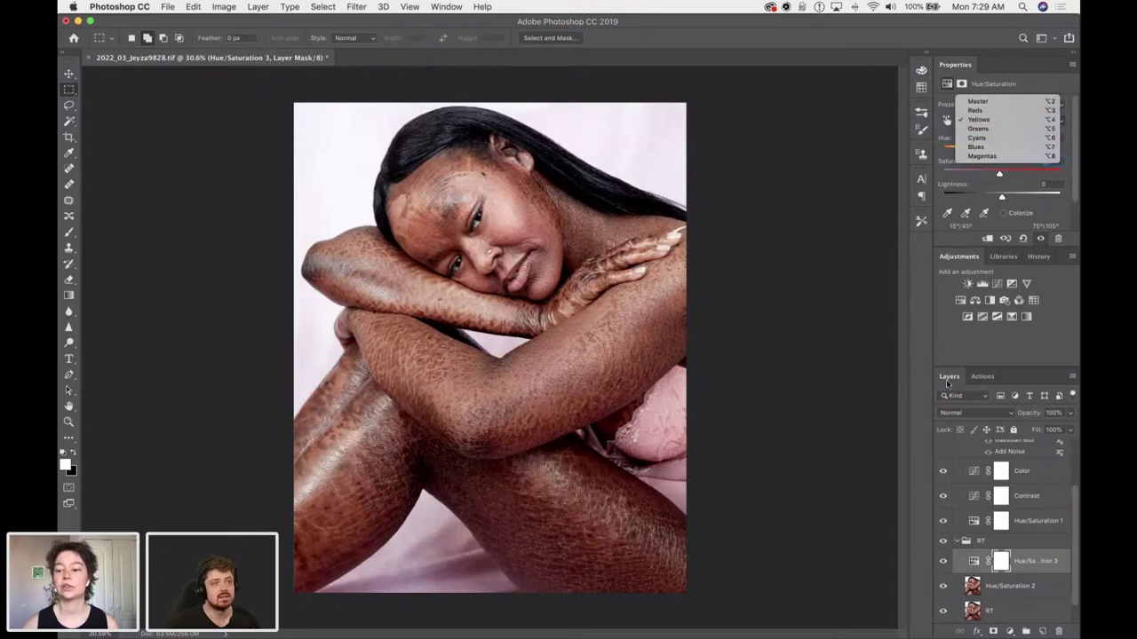
left_click(953, 330)
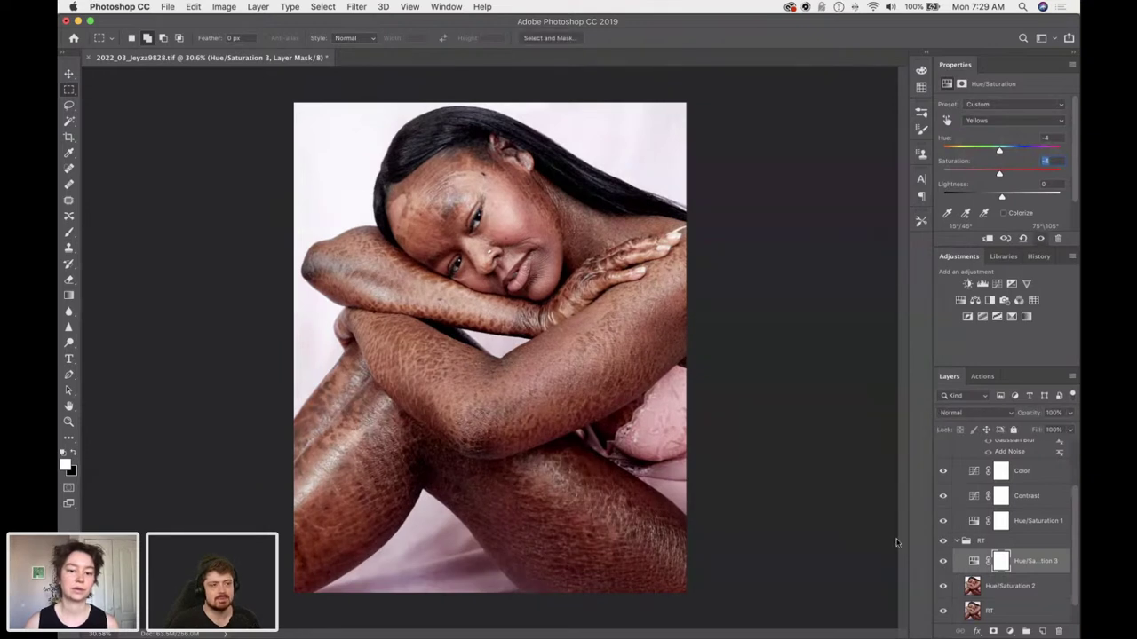
key("BackSpace")
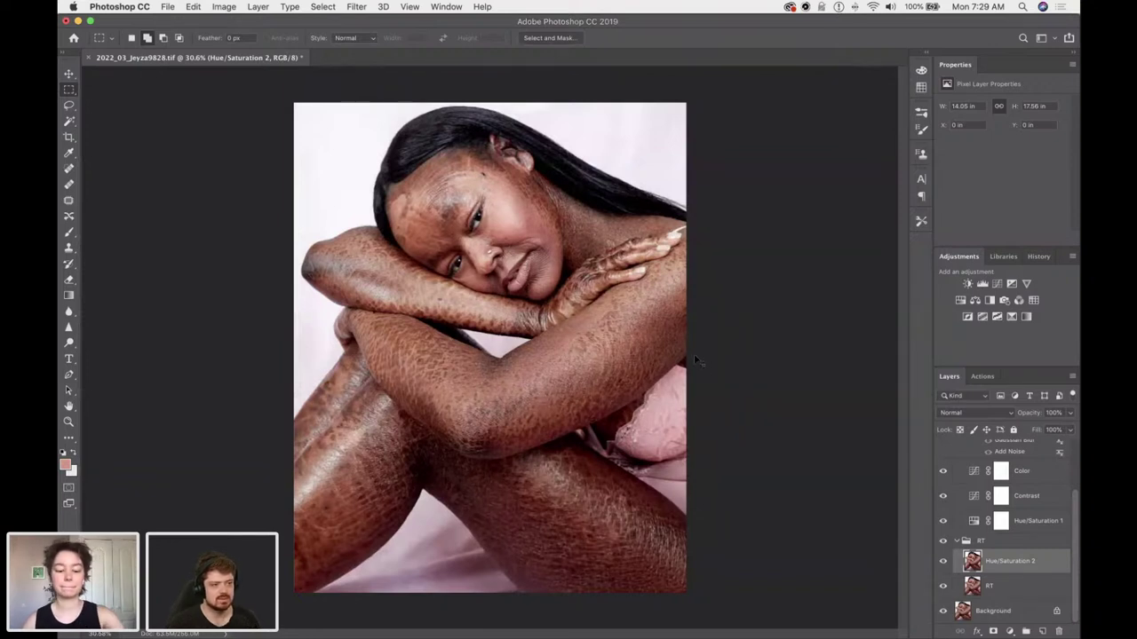
Try a new Hue/Saturation adjustment limited to the yellows, with the colour range set to 31°/45° and 75°/111°.
left_click(960, 300)
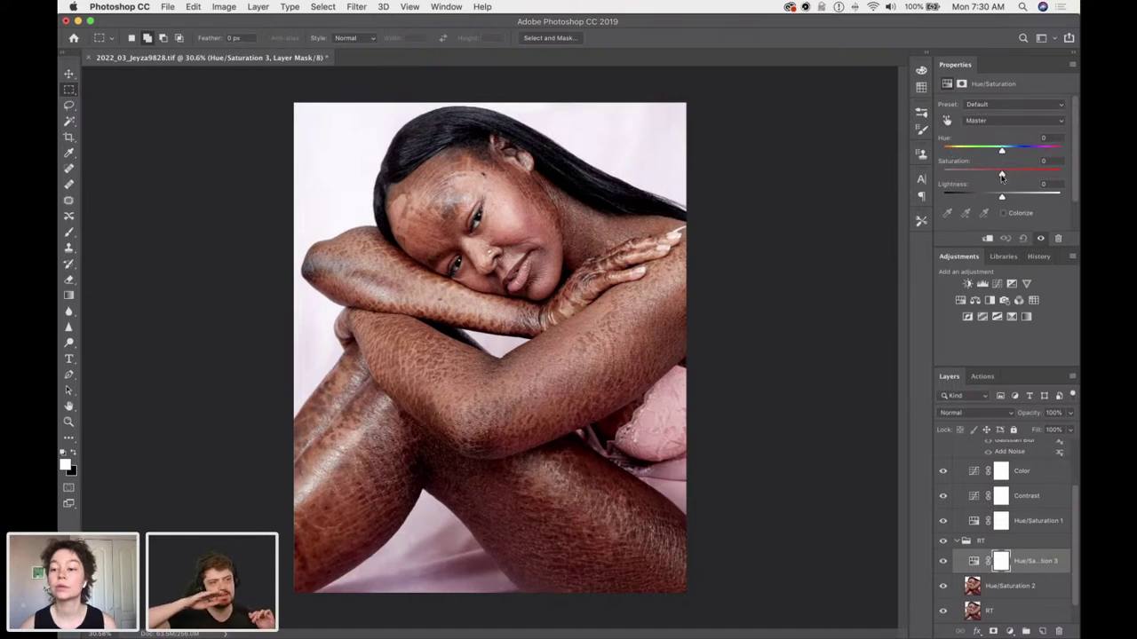
left_click_drag(982, 247, 962, 359)
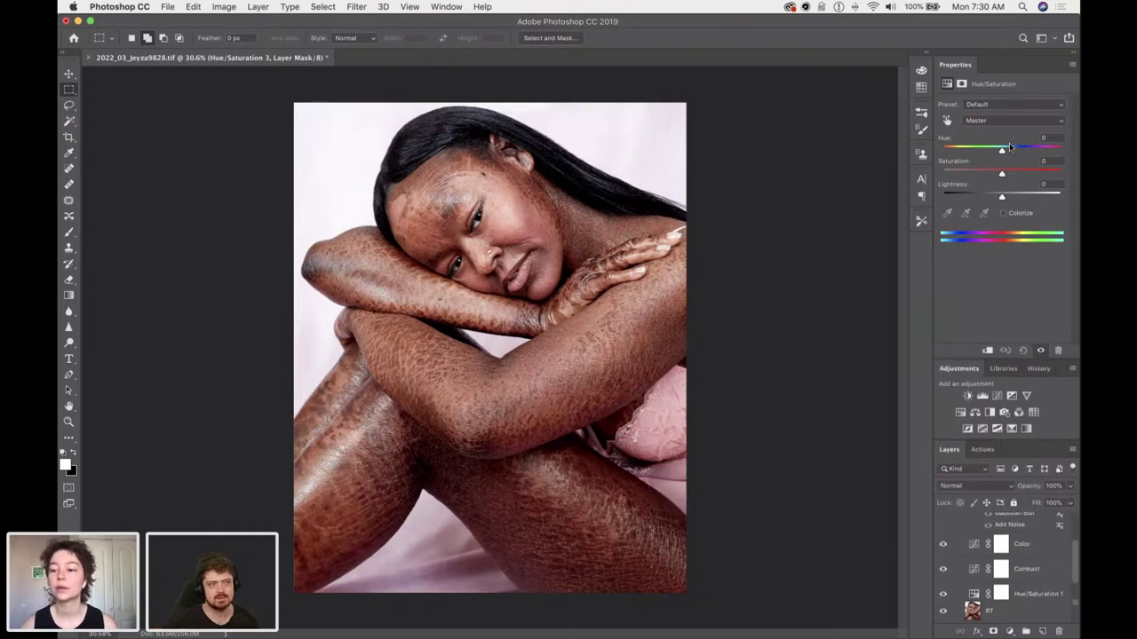
left_click(987, 121)
left_click(979, 137)
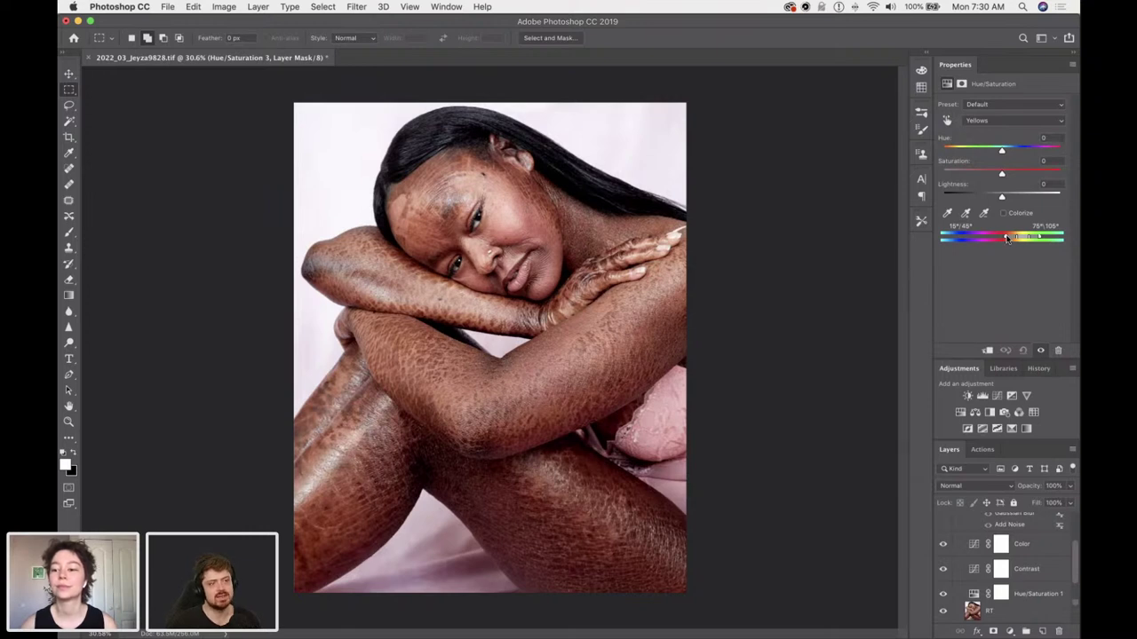
left_click_drag(1005, 238, 1009, 238)
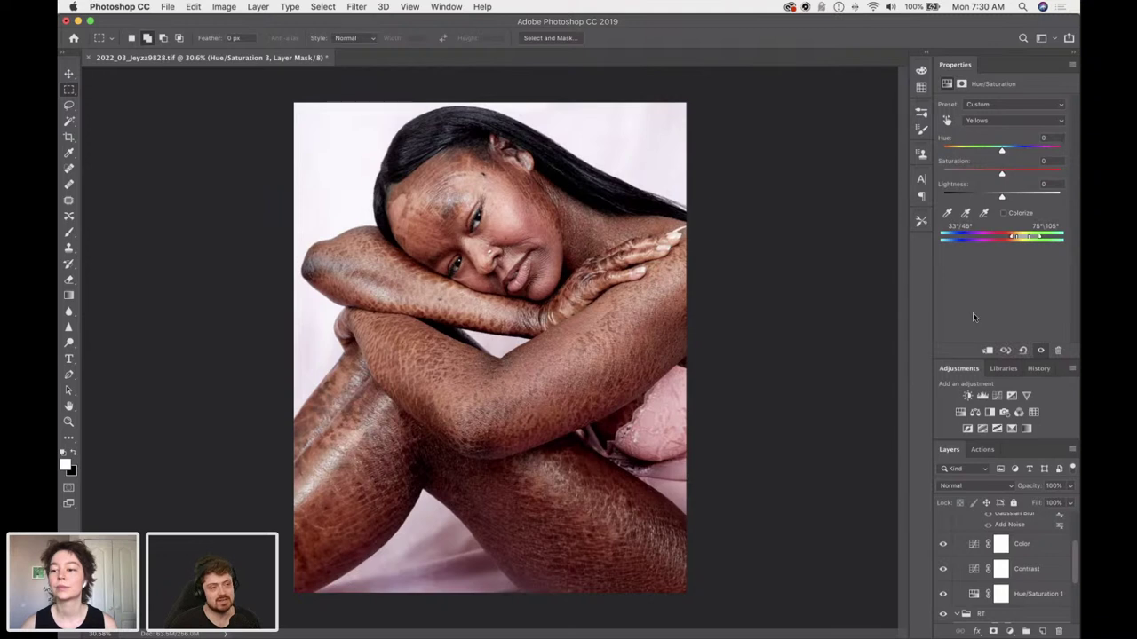
left_click_drag(1037, 238, 1013, 247)
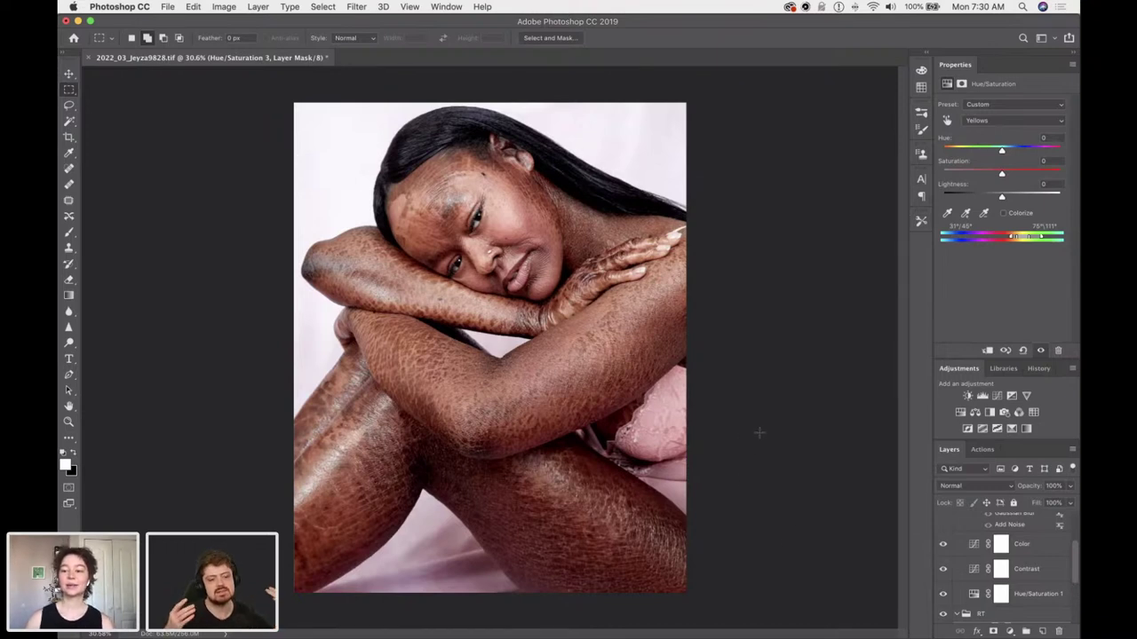
mouse_move(1002, 173)
left_mouse_down()
mouse_move(1046, 174)
mouse_move(1003, 181)
left_mouse_up()
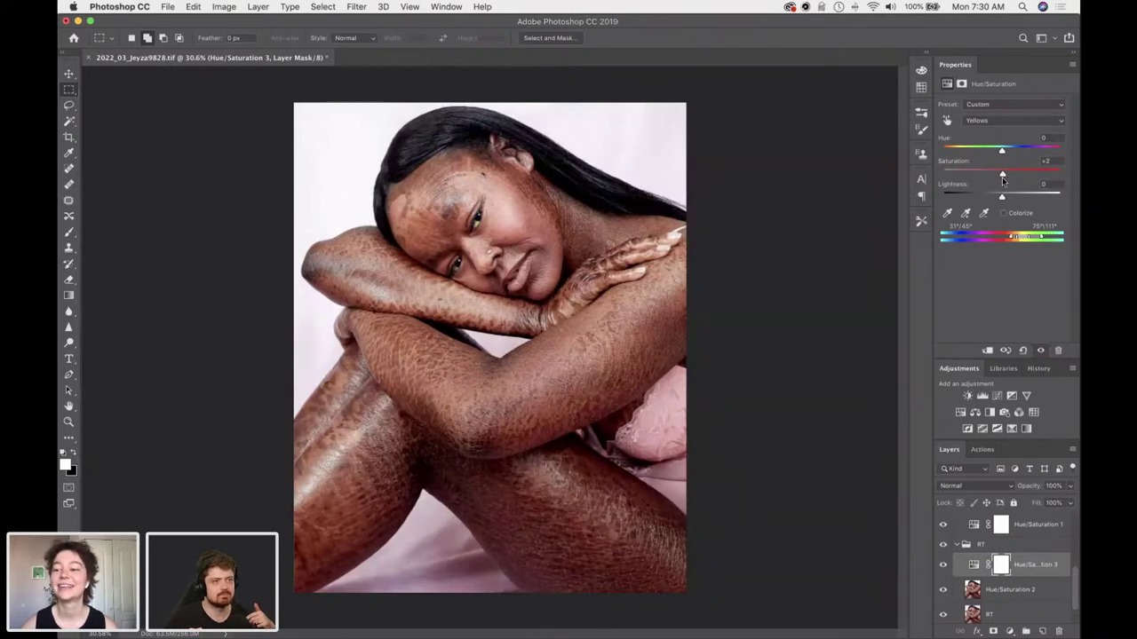
Try the reds at saturation +100 with the colour range narrowed to 6°/15° and 16°/50°, and delete the adjustment layer.
left_click(986, 121)
left_click(980, 110)
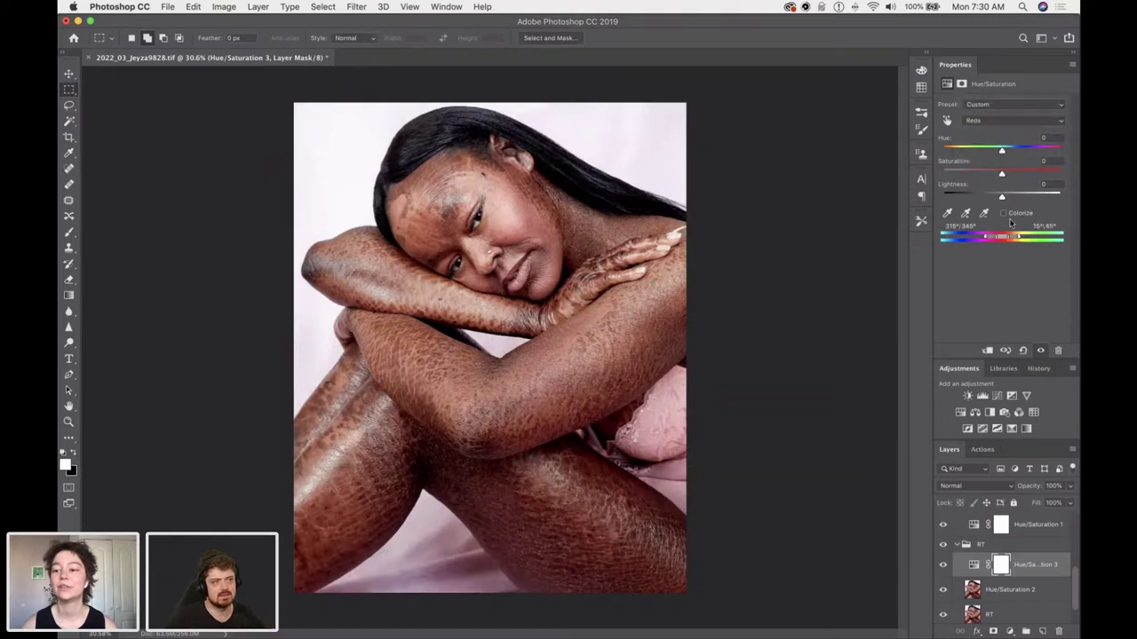
left_click_drag(1003, 176, 1067, 193)
left_click_drag(985, 236, 1010, 248)
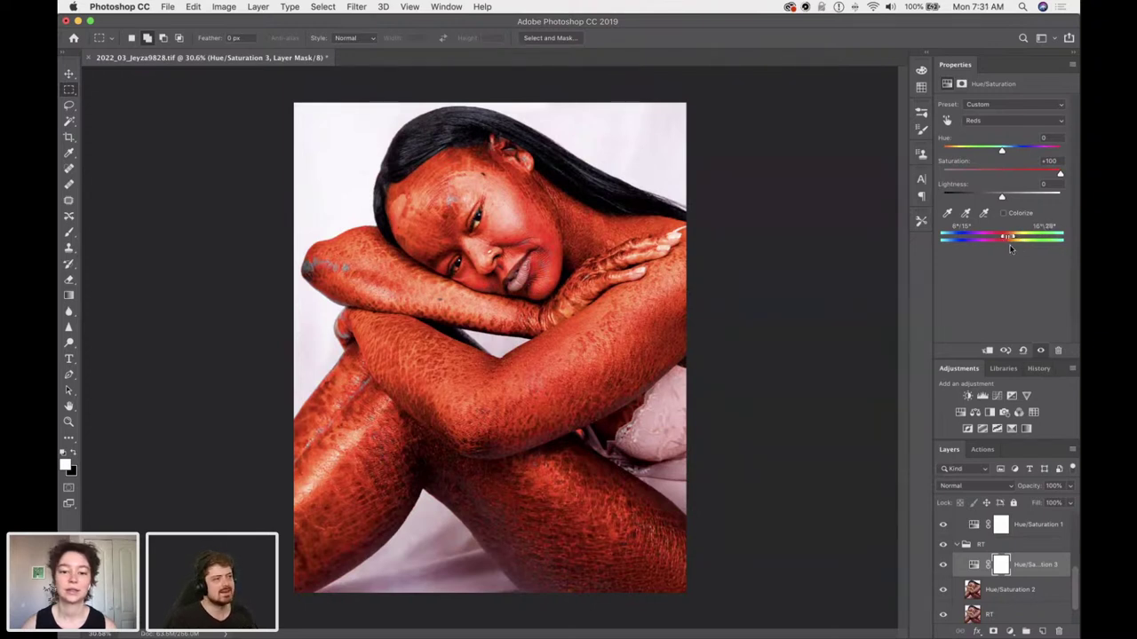
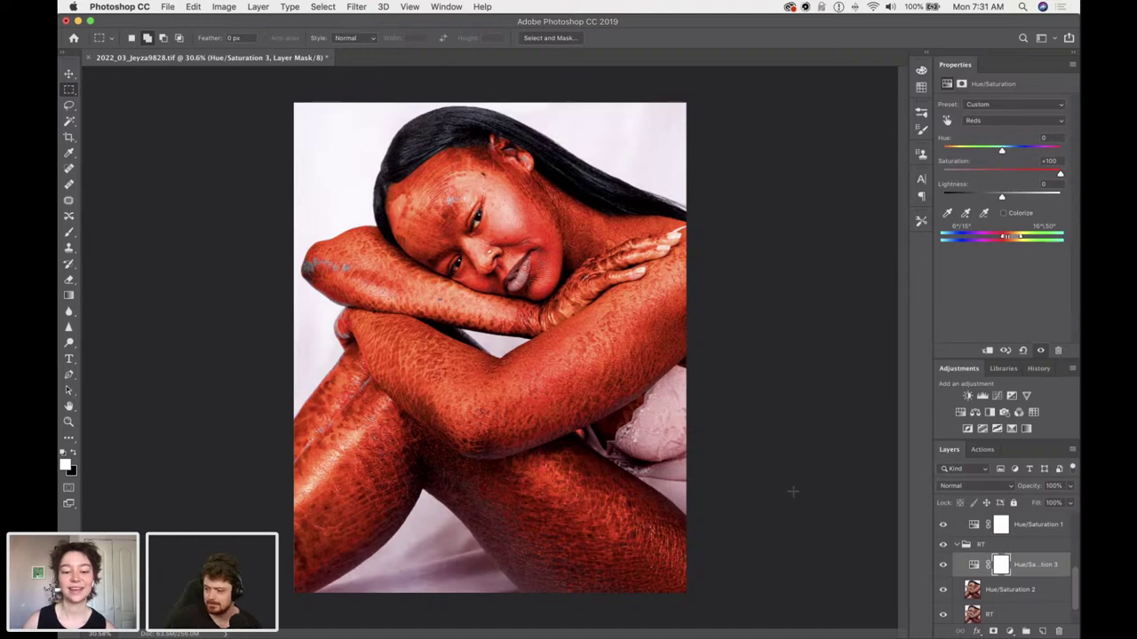
left_click_drag(1032, 567, 1059, 630)
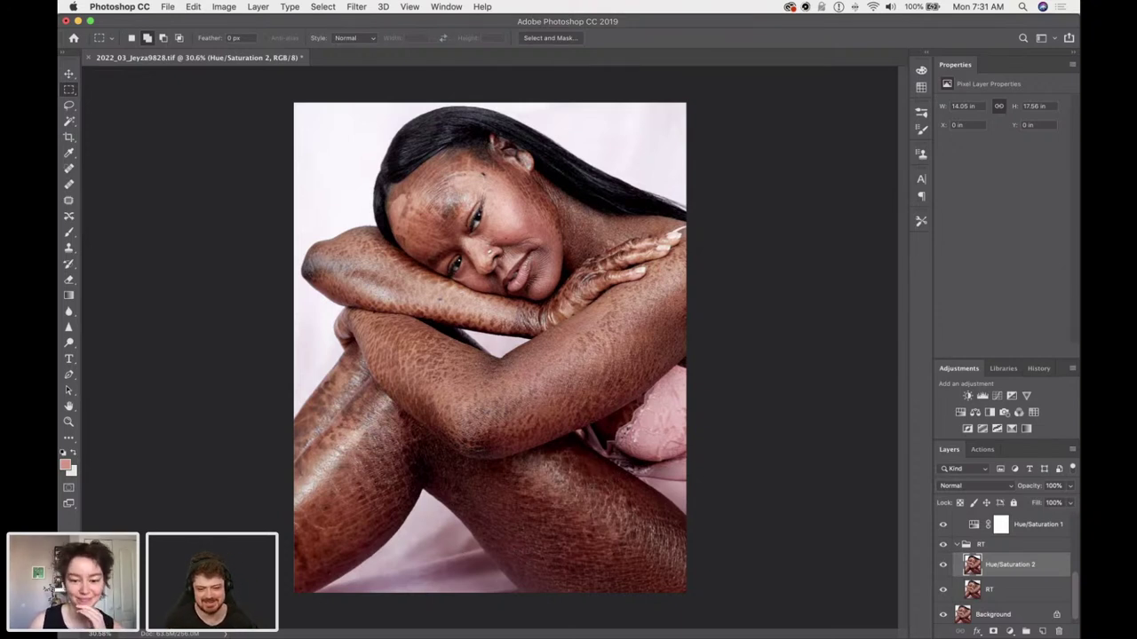
Add a Curves adjustment above the Hue/Saturation 2 layer and lift the highlights, with the upper point at input 233, output 247.
left_click(995, 397)
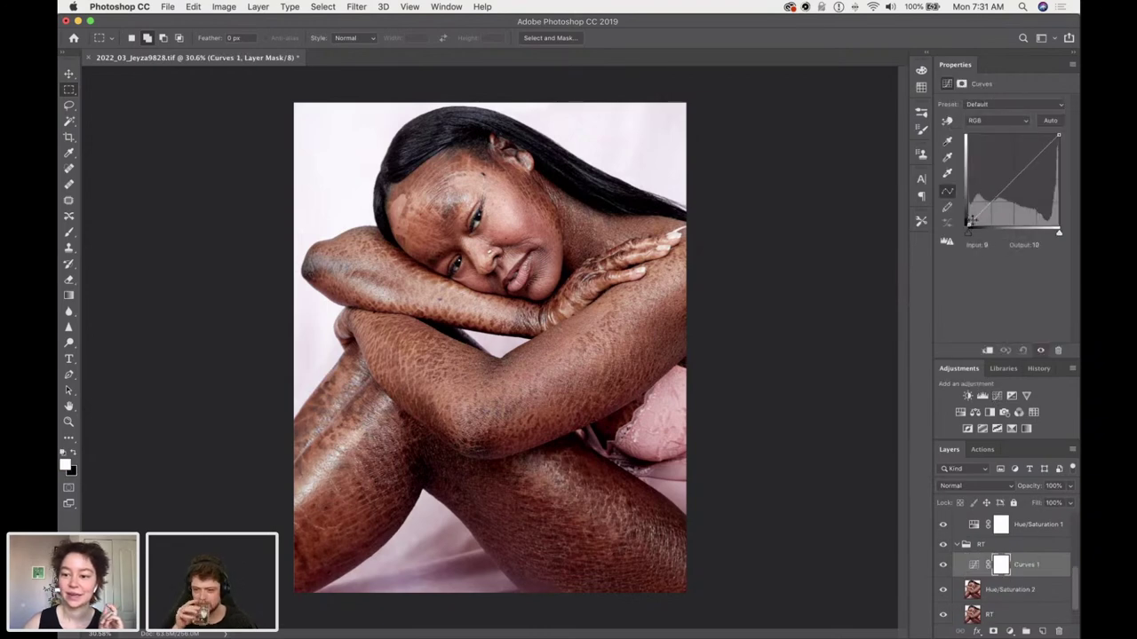
left_click_drag(970, 228, 1004, 190)
left_click_drag(1055, 136, 1055, 135)
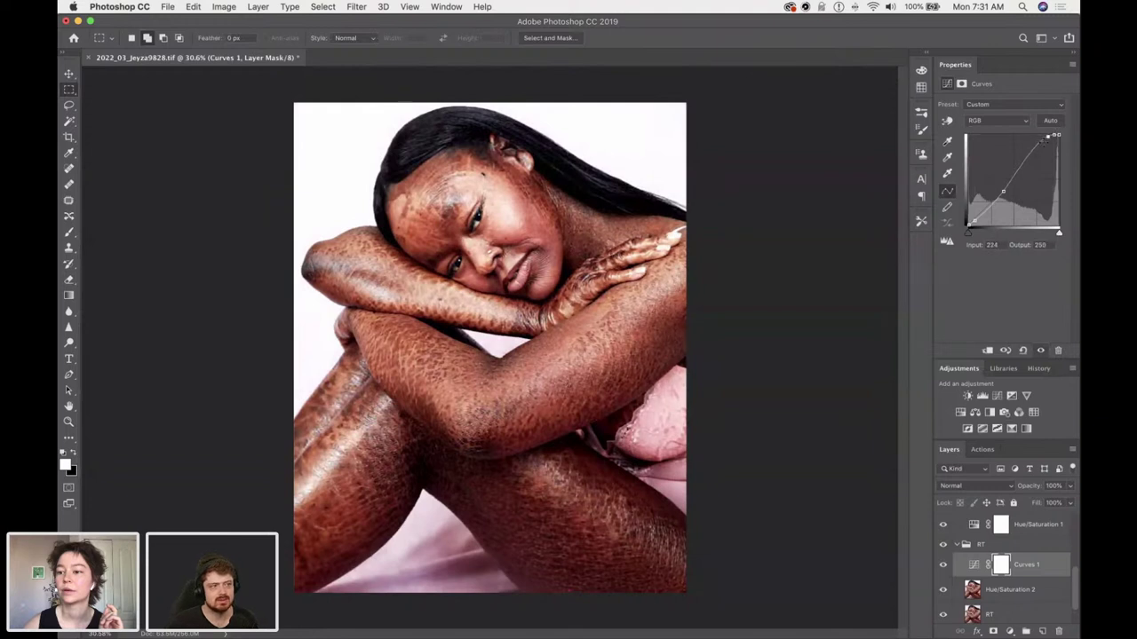
left_click_drag(1052, 136, 1054, 137)
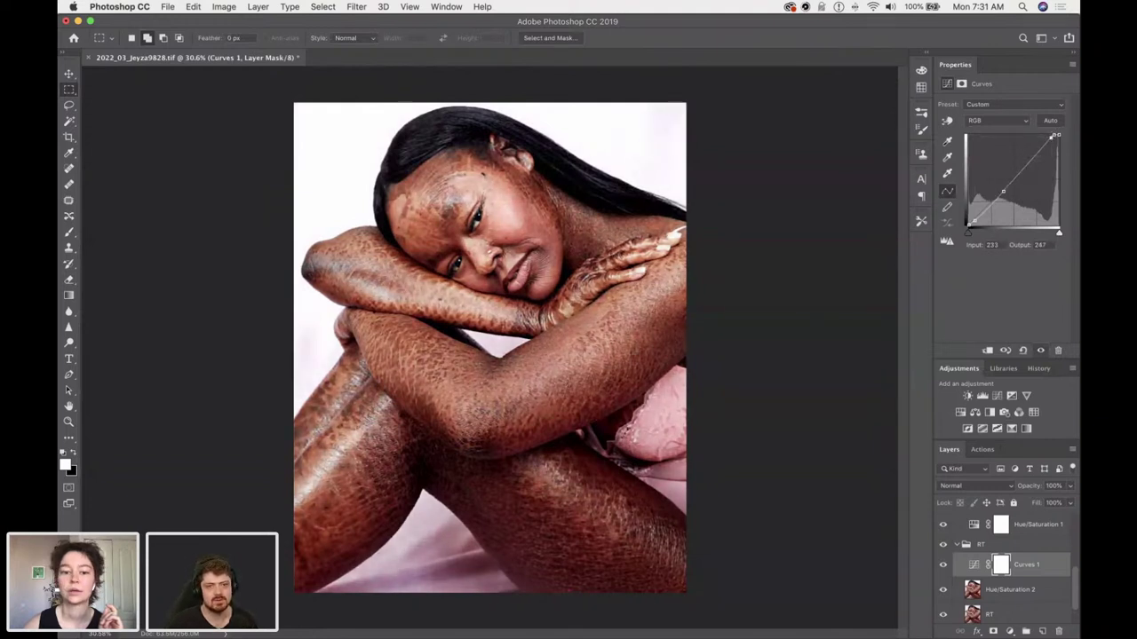
Compare the image with and without the Curves 1 layer and reduce the layer's opacity to 40%.
left_click(942, 565)
left_click(942, 566)
left_click_drag(1070, 488, 1034, 504)
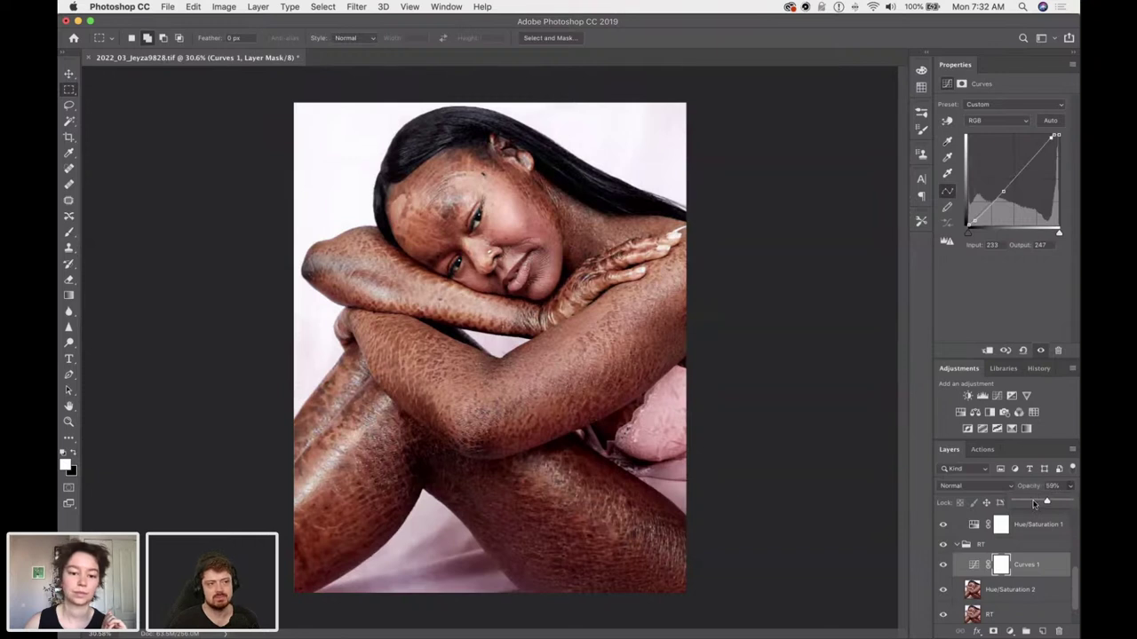
left_click_drag(1038, 505, 1040, 506)
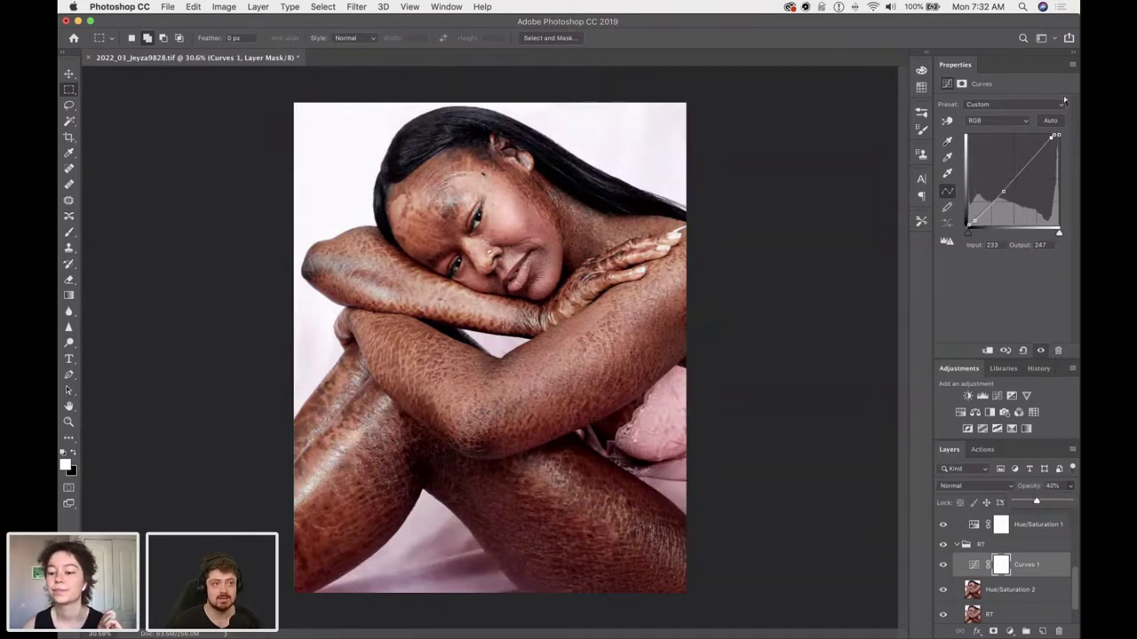
Try Luminosity blending on the Curves 1 layer, compare its effect at 100% opacity, and lower the opacity to 32%.
left_click(979, 488)
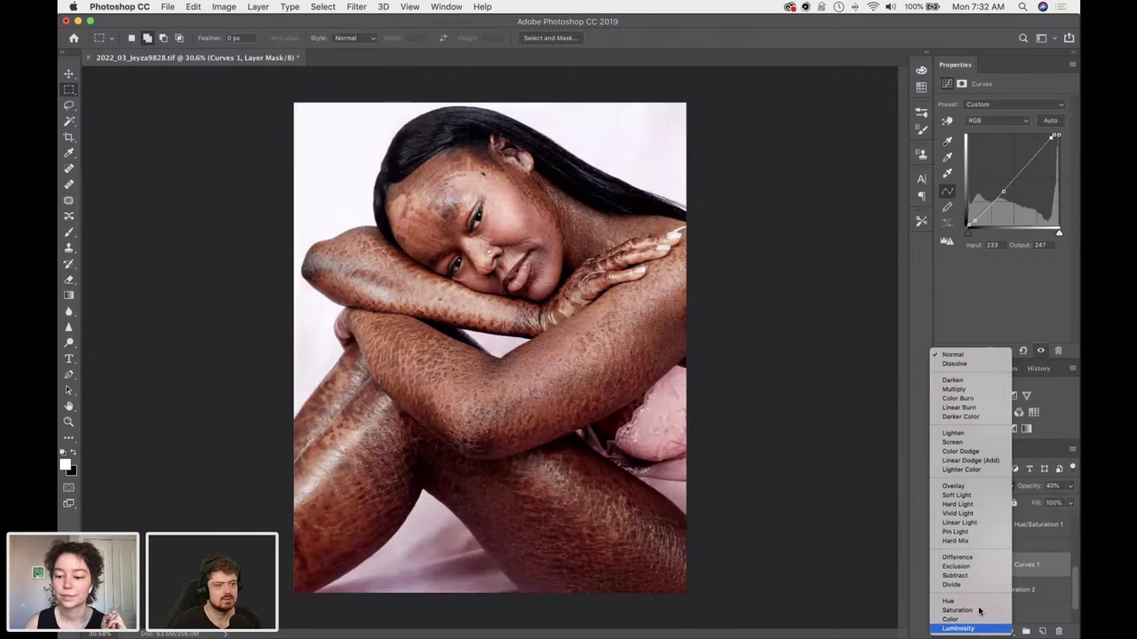
left_click(966, 627)
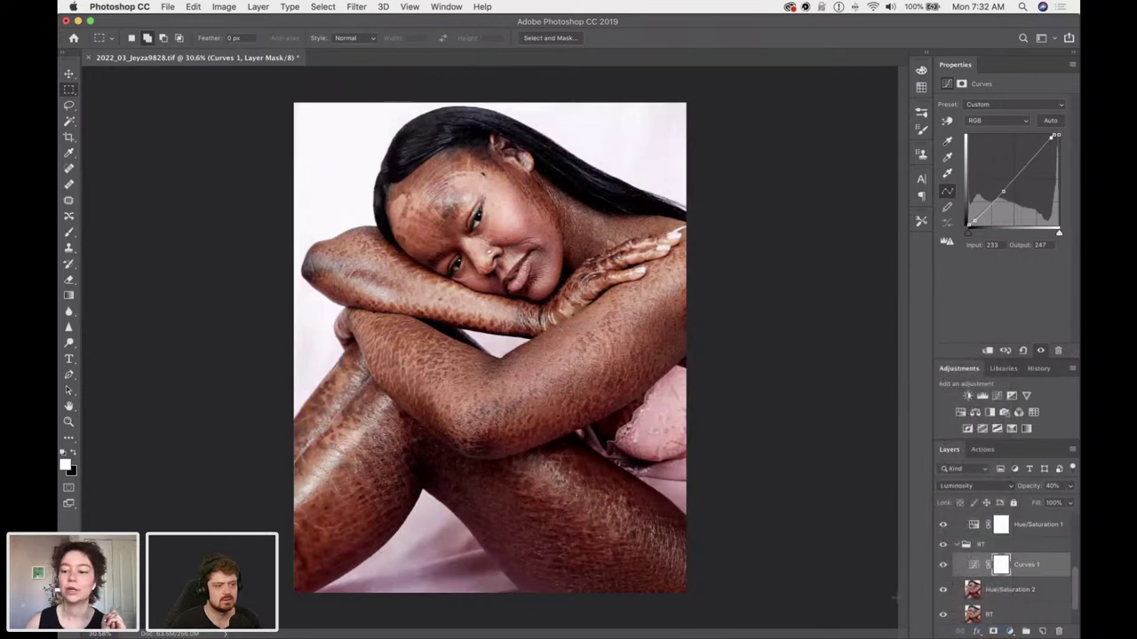
left_click(1069, 486)
left_click_drag(1037, 502, 1070, 502)
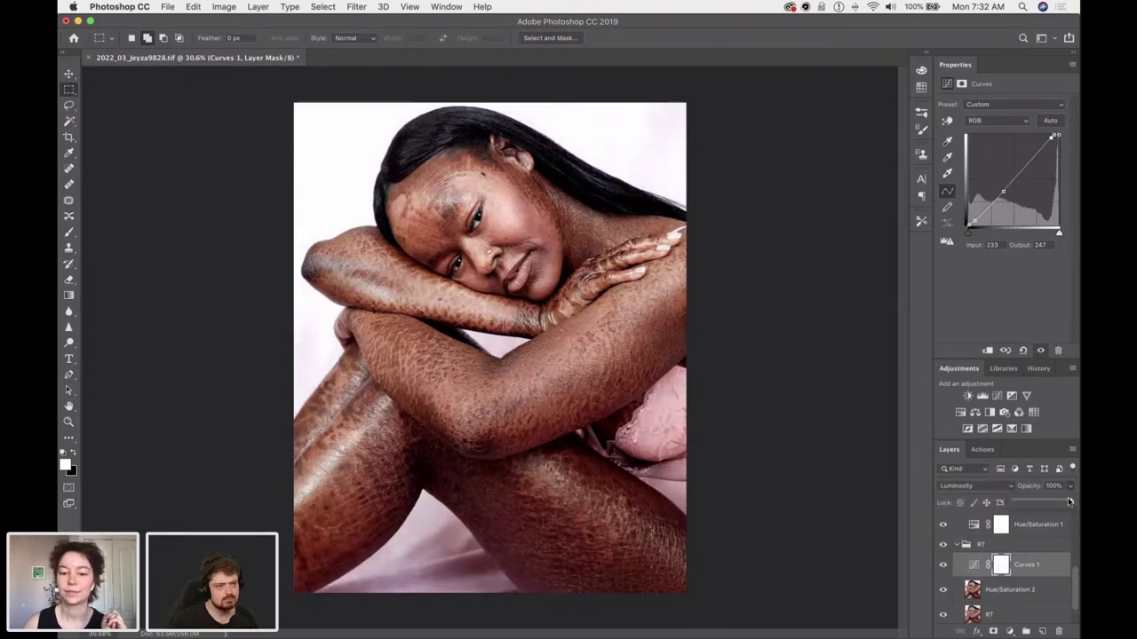
left_click(943, 565)
left_click(943, 564)
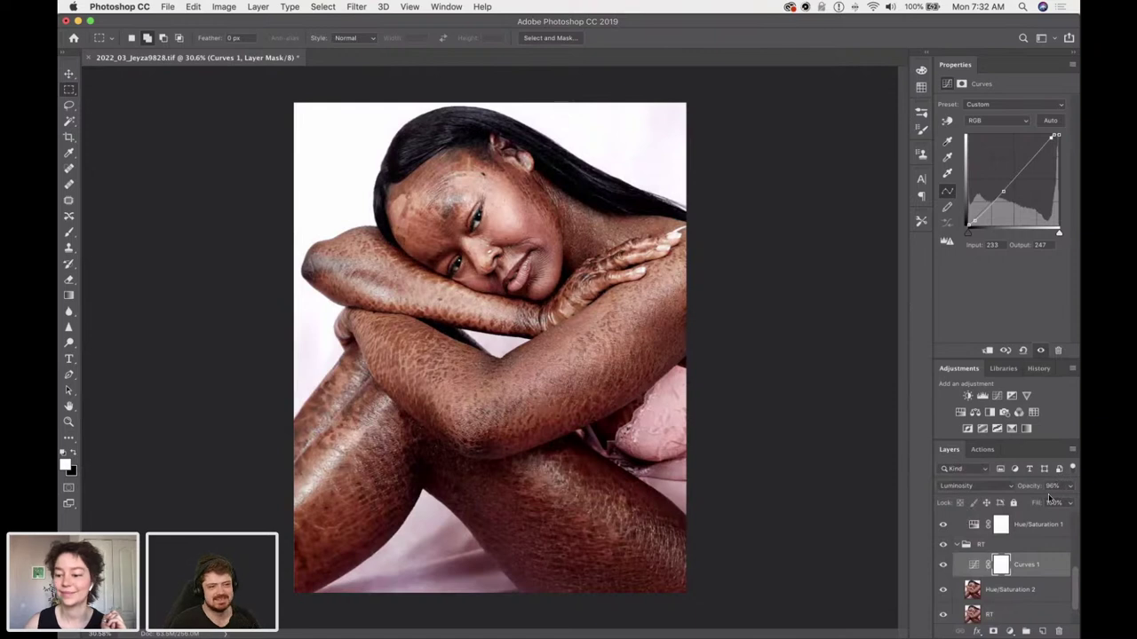
left_click_drag(1034, 504, 1035, 503)
Return the Curves 1 layer to Normal blending at 23% opacity and merge it with the Hue/Saturation 2 layer.
left_click(974, 486)
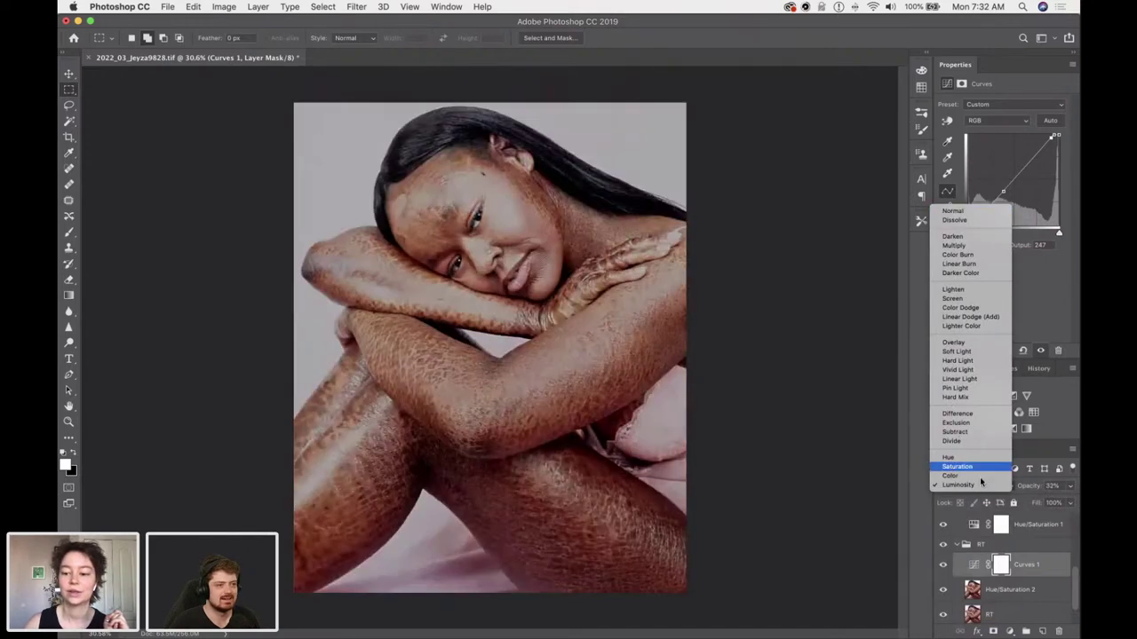
left_click(981, 212)
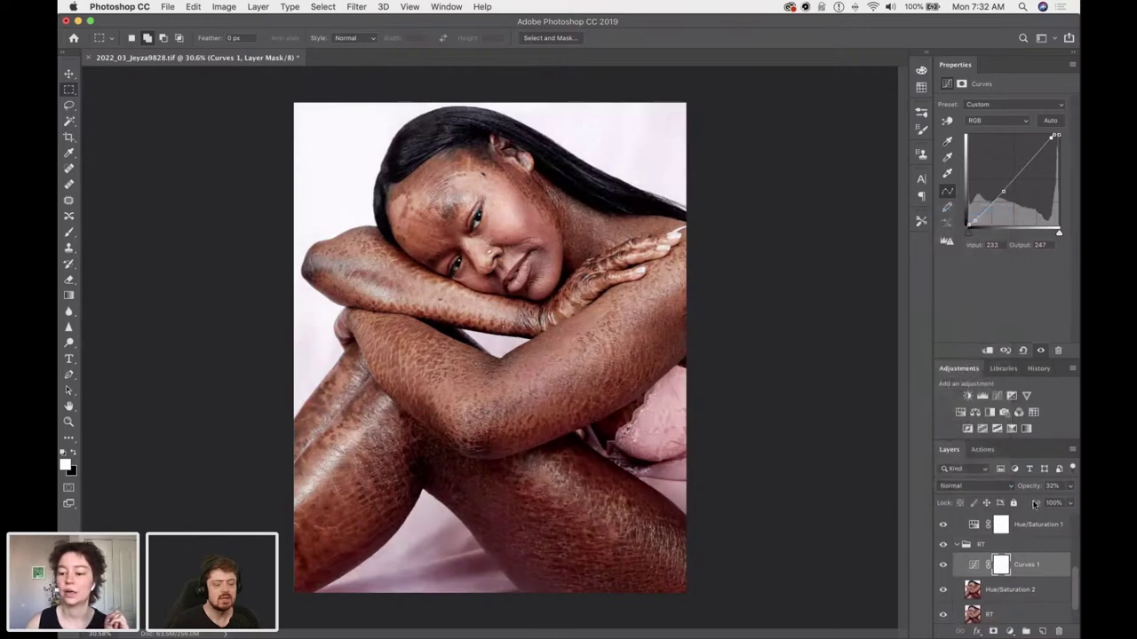
left_click_drag(1030, 506, 1030, 505)
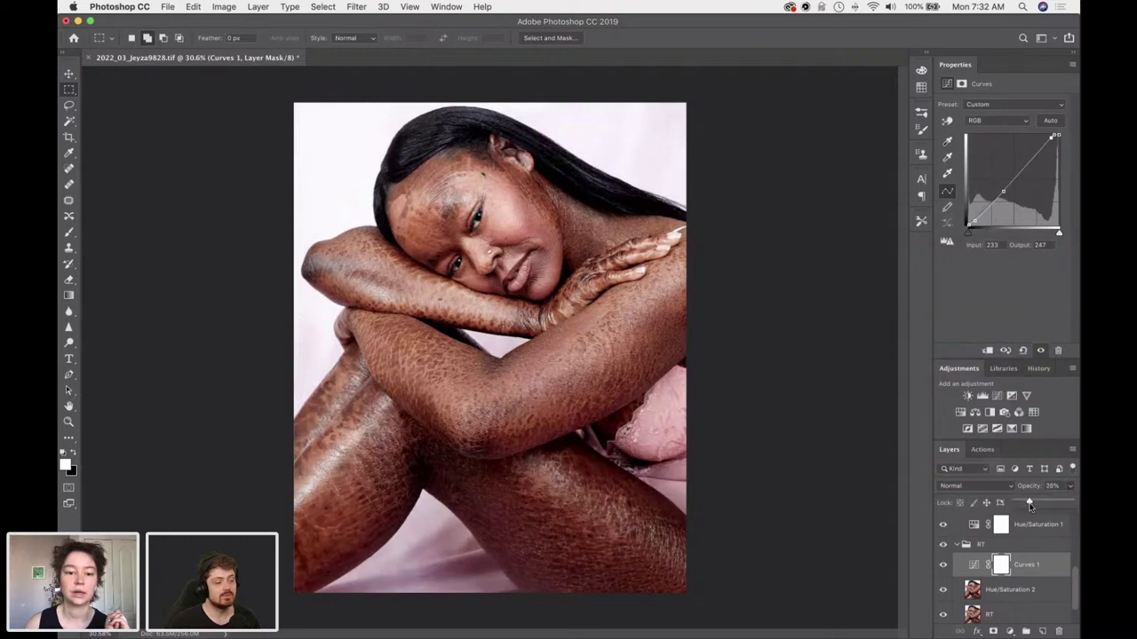
left_click(941, 566)
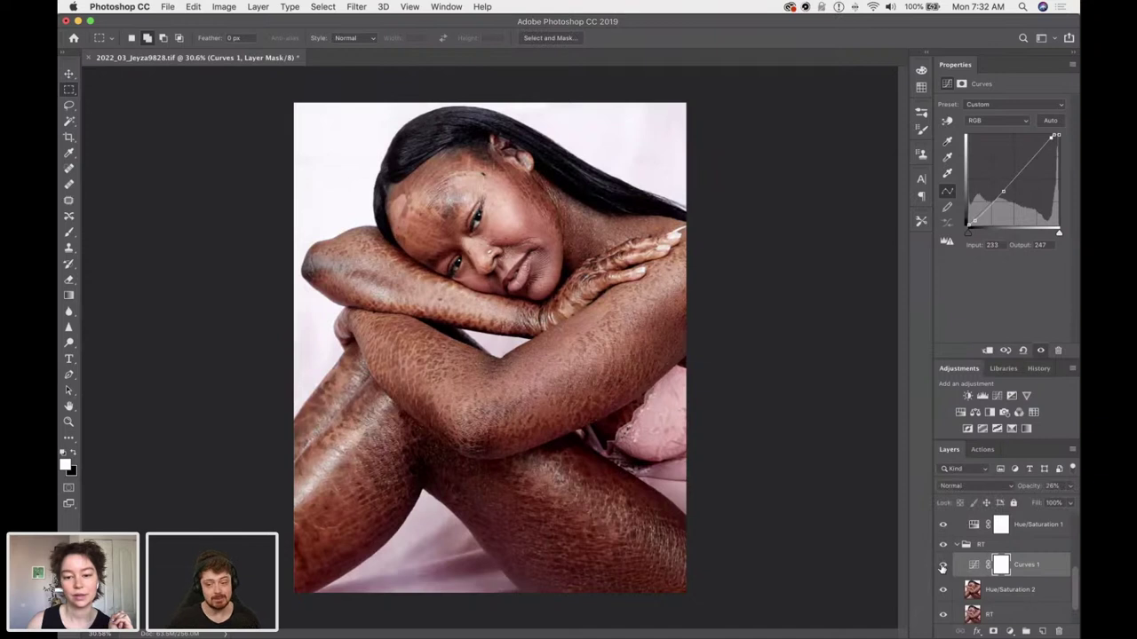
left_click_drag(1028, 503, 1025, 503)
left_click(943, 566)
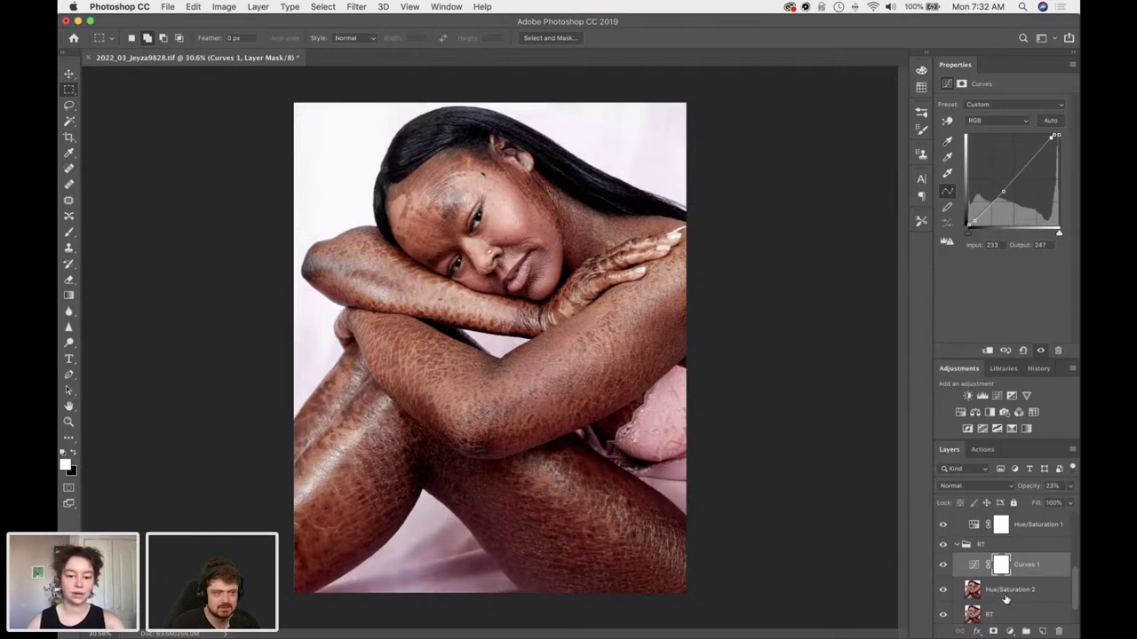
key("super+e")
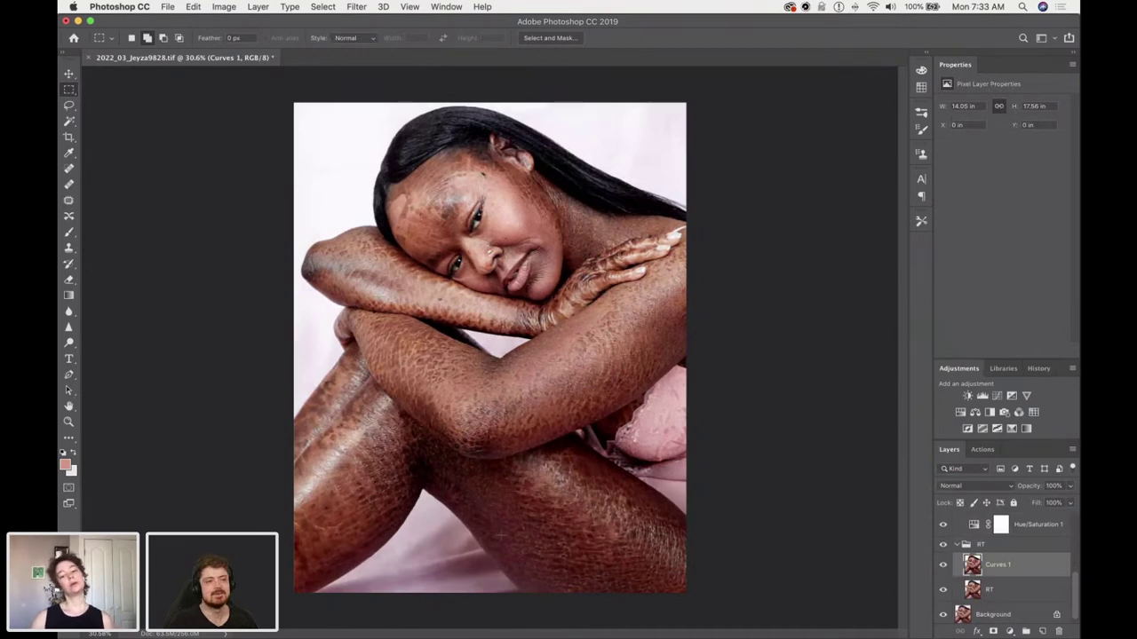
Select the backdrop area visible between the legs with the Quick Selection tool and refine its edge by subtracting from the selection.
scroll(491, 346, "up", 2)
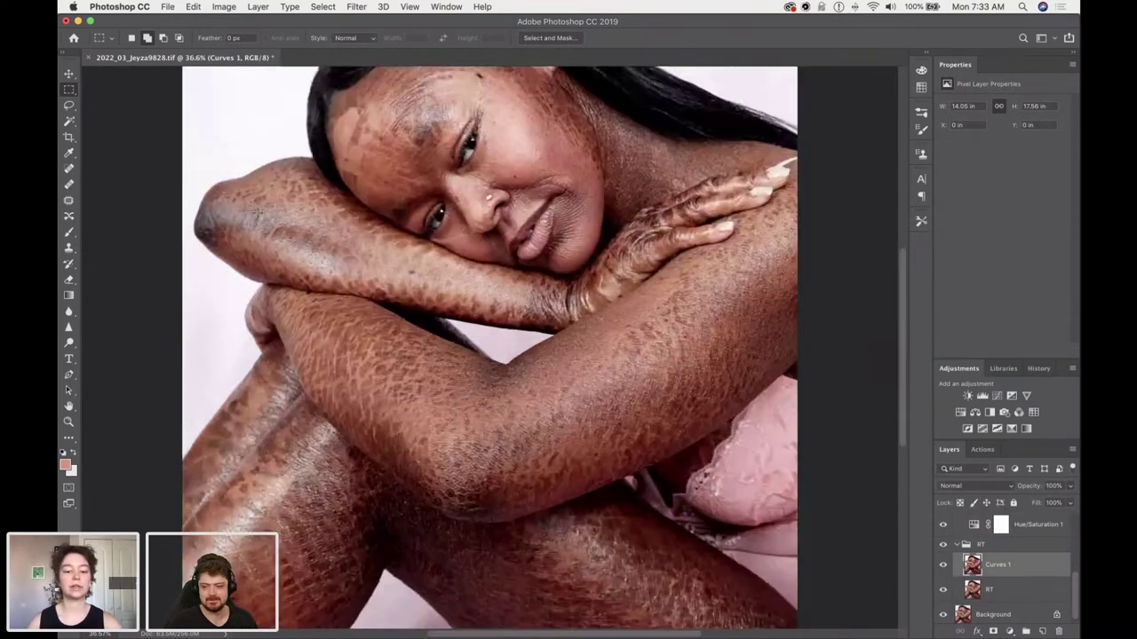
scroll(533, 351, "up", 3)
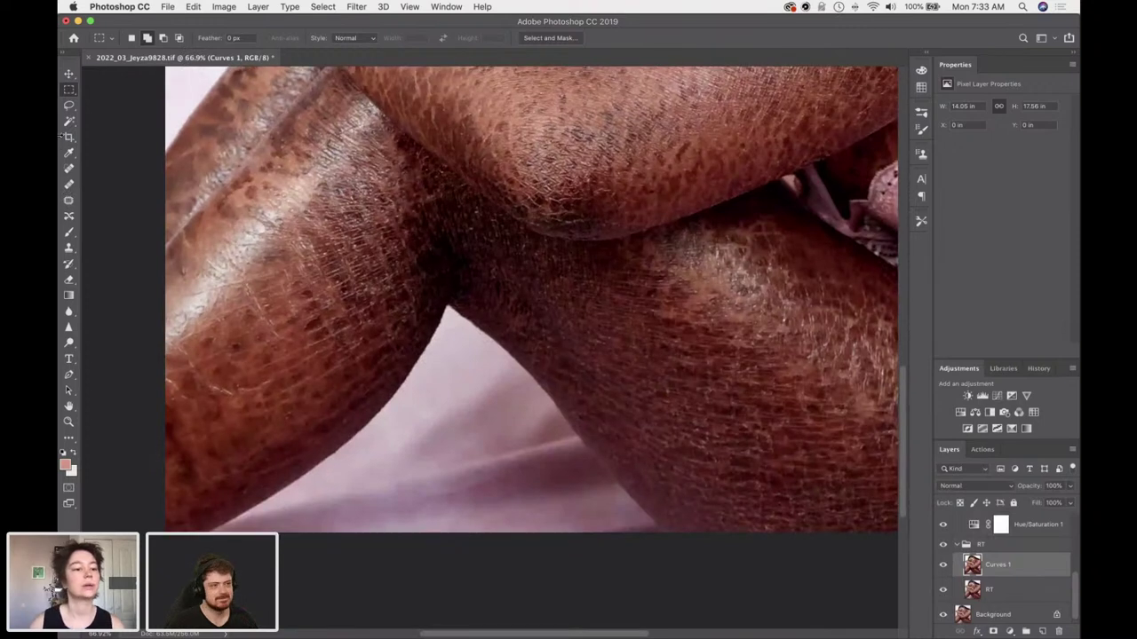
key("w")
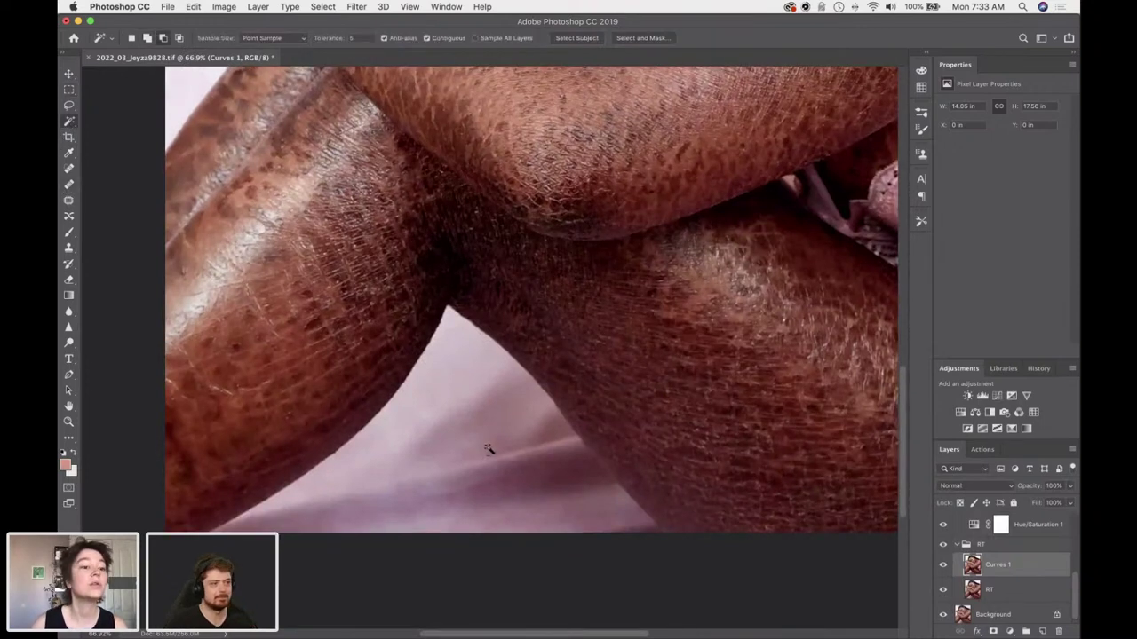
left_click(461, 378)
left_click(68, 120)
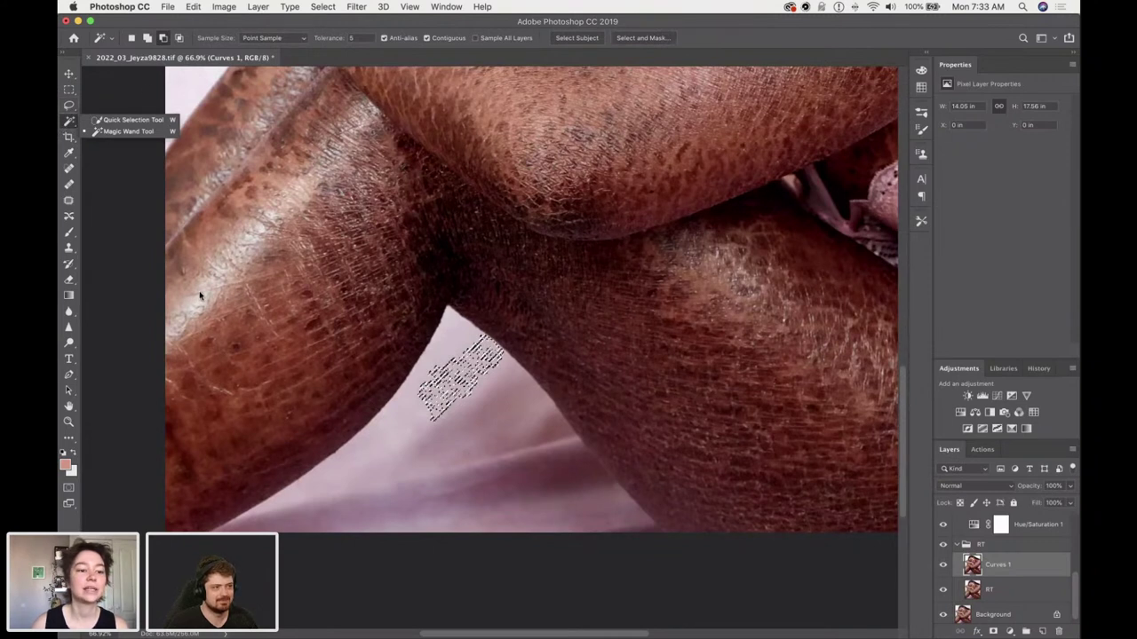
left_click(133, 120)
mouse_move(460, 377)
left_mouse_down()
mouse_move(460, 361)
mouse_move(454, 373)
mouse_move(462, 368)
mouse_move(501, 446)
left_mouse_up()
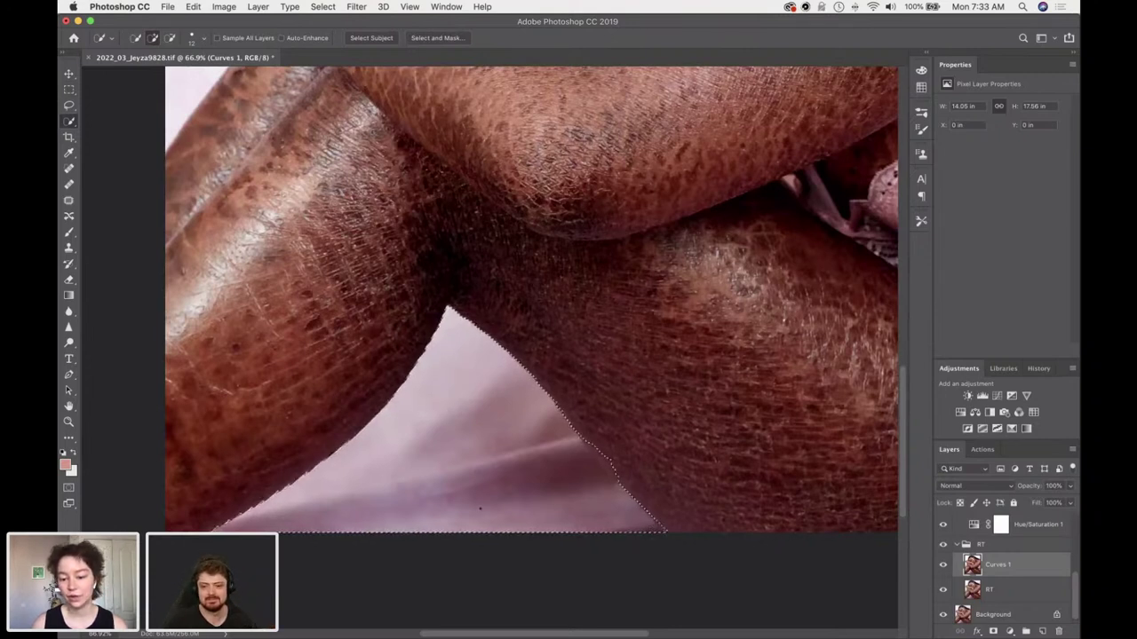
left_click(169, 38)
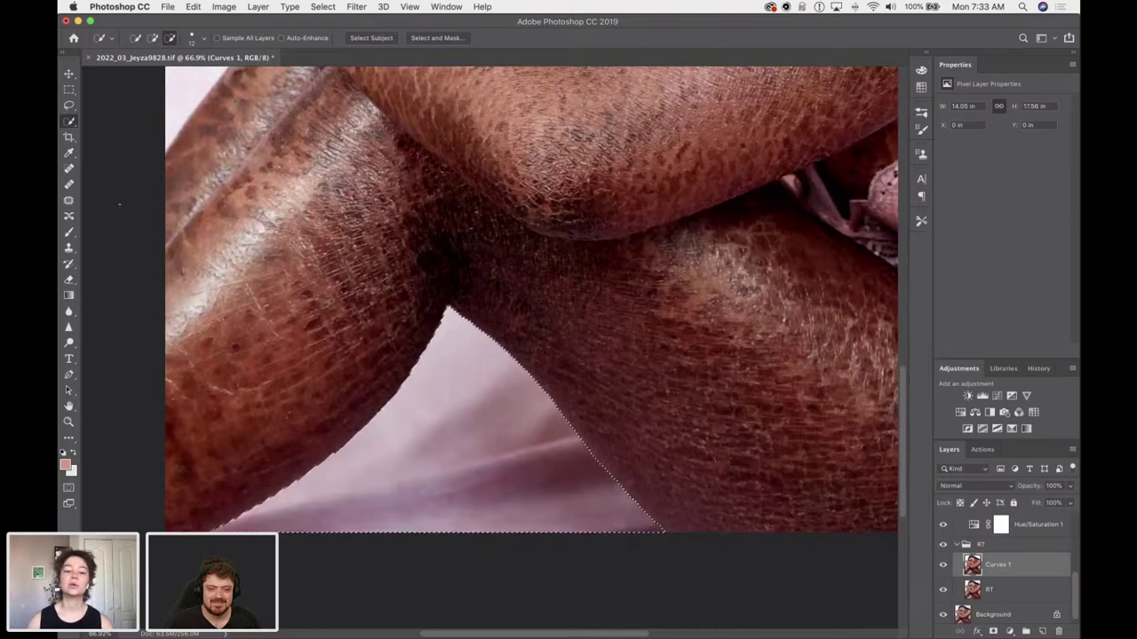
Clone smooth backdrop fabric over the creases inside the selected area using the Clone Stamp at 300 px.
key("s")
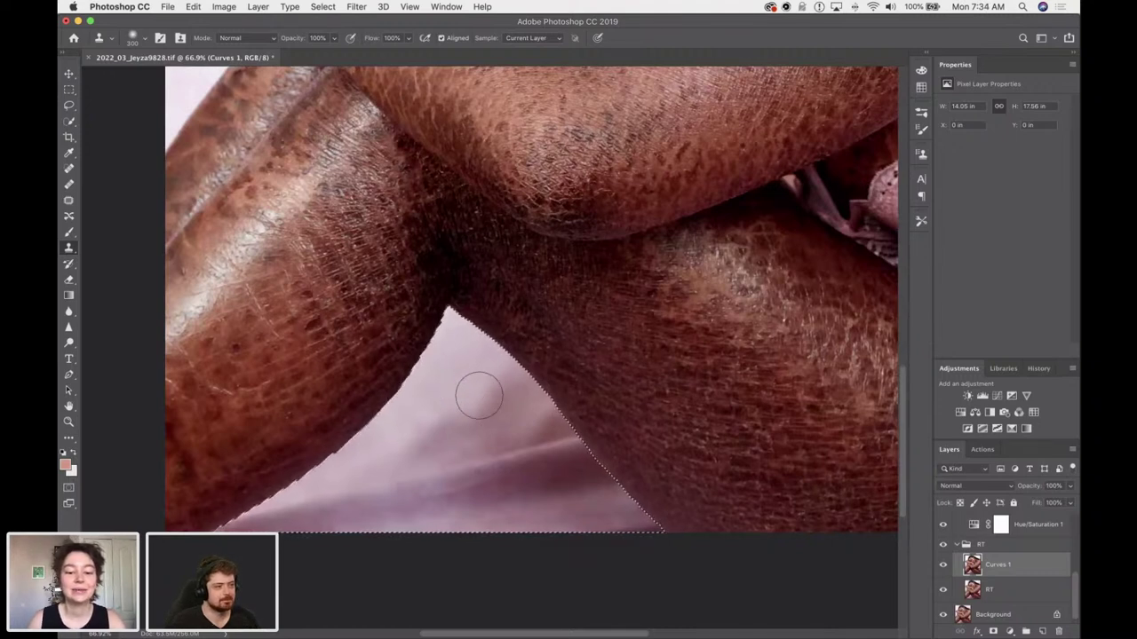
mouse_move(474, 419)
left_mouse_down()
mouse_move(507, 391)
mouse_move(504, 441)
mouse_move(519, 418)
mouse_move(528, 445)
mouse_move(552, 444)
mouse_move(564, 466)
mouse_move(473, 379)
mouse_move(465, 454)
mouse_move(467, 443)
mouse_move(416, 475)
mouse_move(483, 471)
left_mouse_up()
left_click(485, 385, "alt")
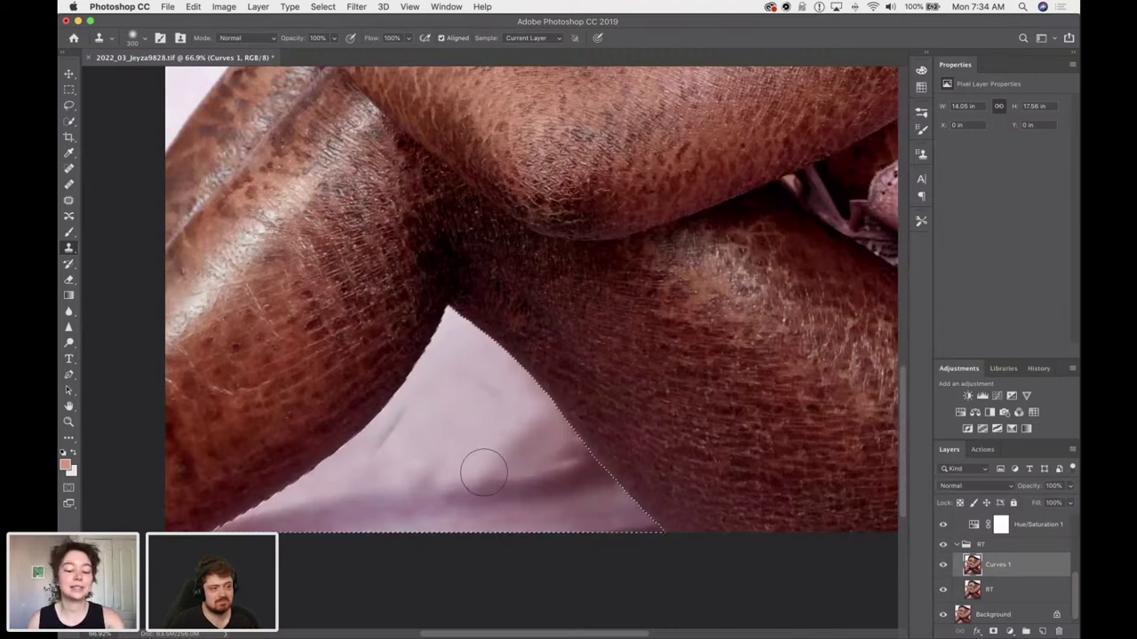
left_click(463, 389, "alt")
mouse_move(444, 429)
left_mouse_down()
mouse_move(444, 449)
mouse_move(482, 474)
mouse_move(470, 449)
mouse_move(488, 477)
mouse_move(492, 452)
left_mouse_up()
Clone smooth fabric over the upper creases in the selected backdrop area using the Clone Stamp at 250 px.
key("bracketright")
key("bracketright")
key("bracketright")
key("bracketleft")
key("bracketleft")
key("bracketleft")
key("bracketleft")
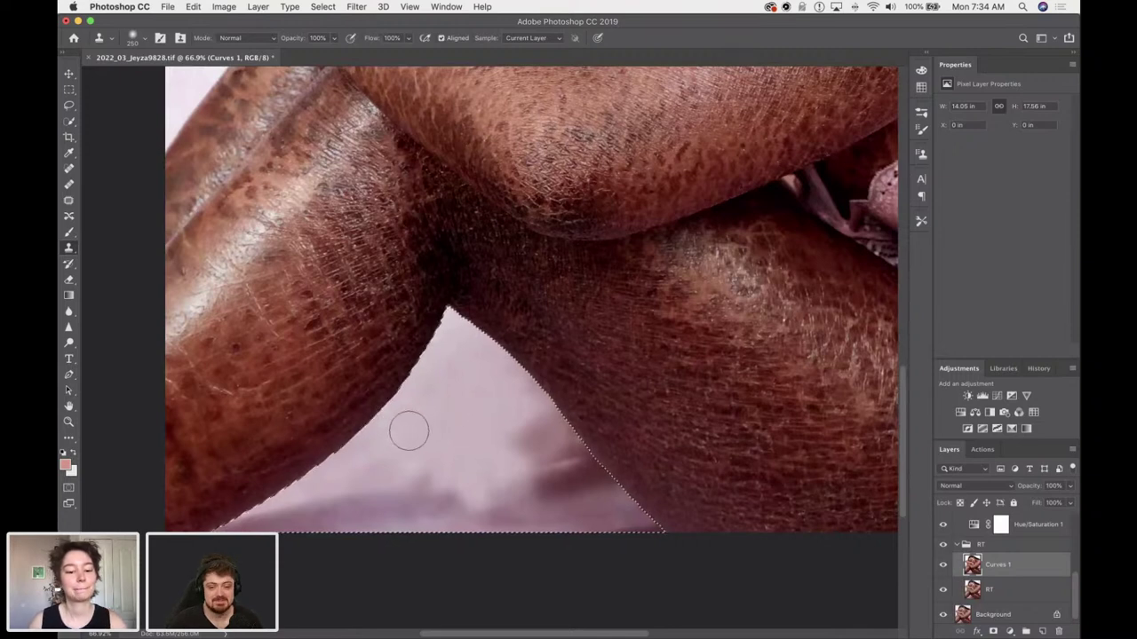
Feather the backdrop selection between the legs by 3 pixels.
right_click(473, 435)
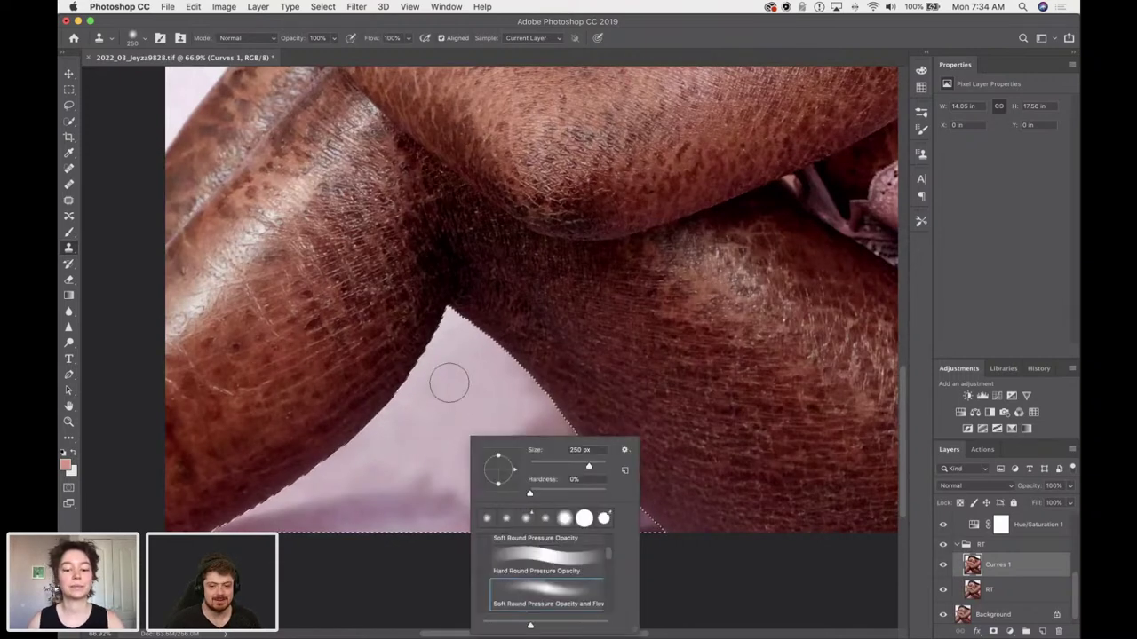
key("Escape")
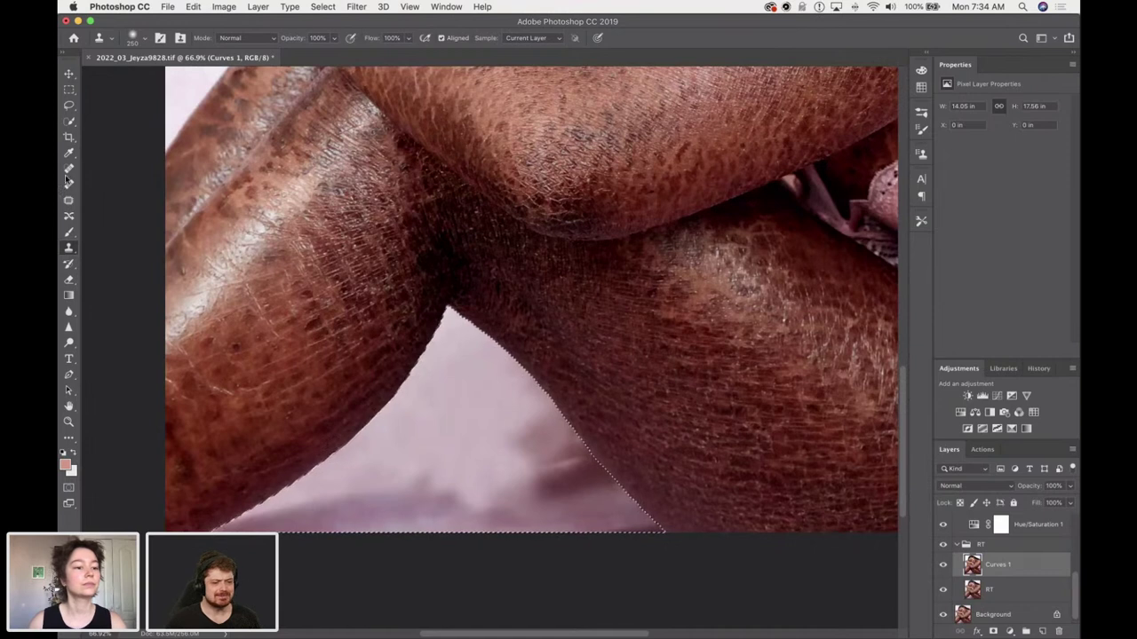
key("l")
right_click(465, 378)
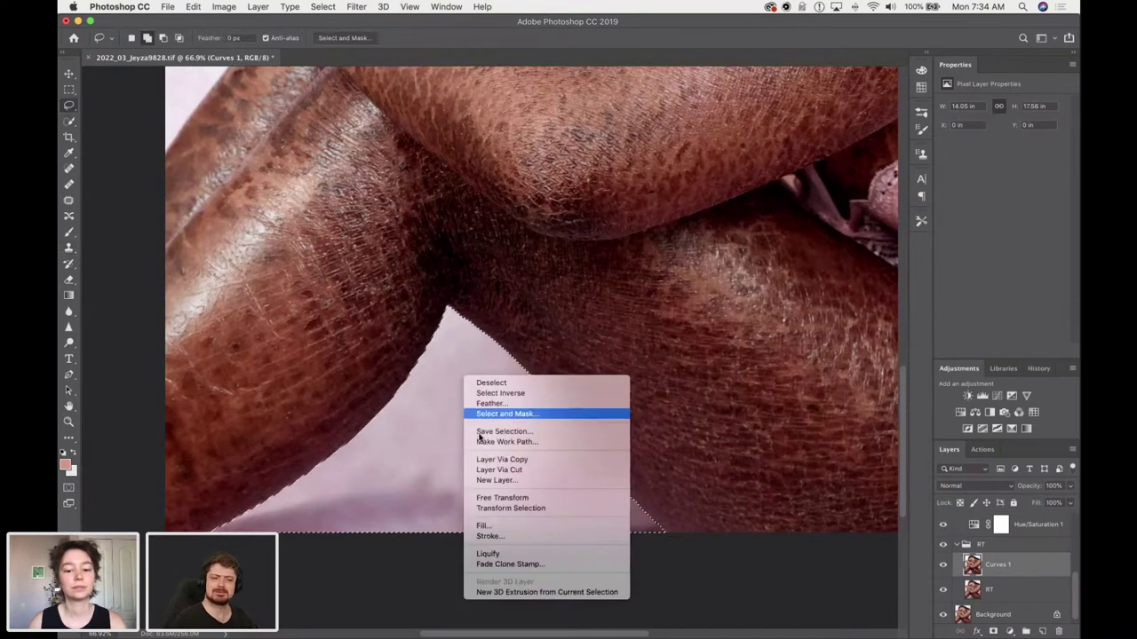
left_click(487, 404)
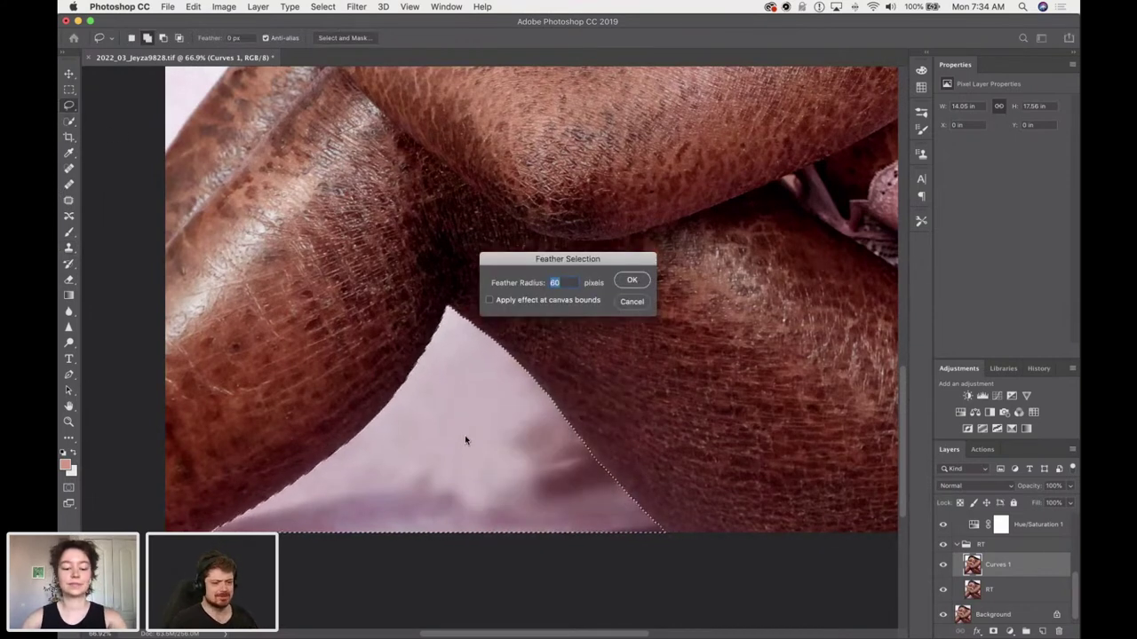
type("3")
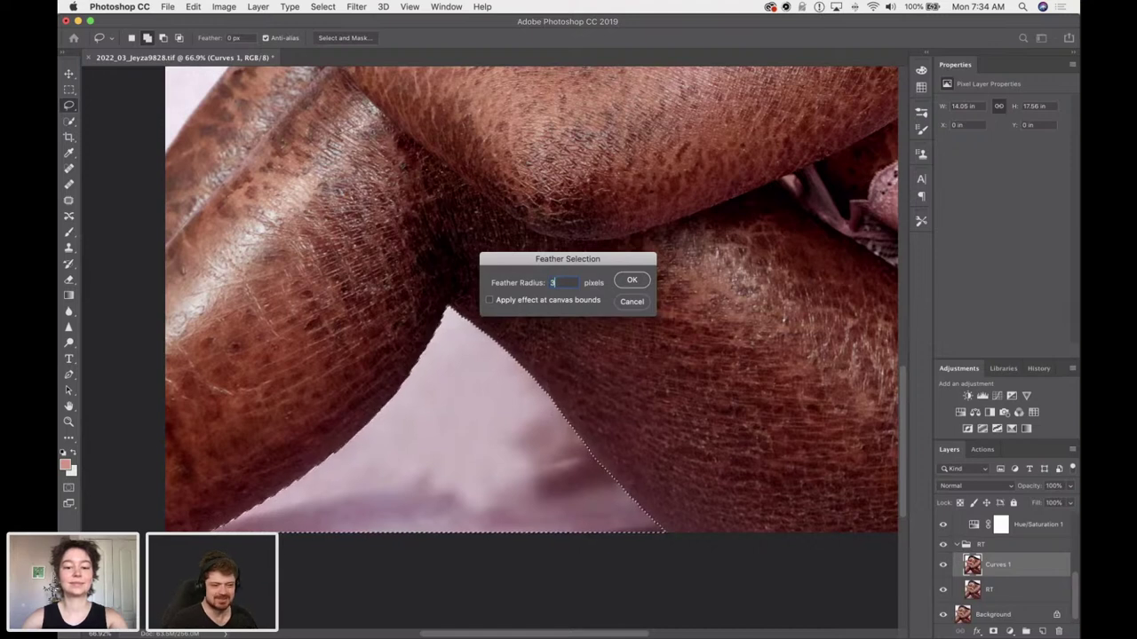
key("Return")
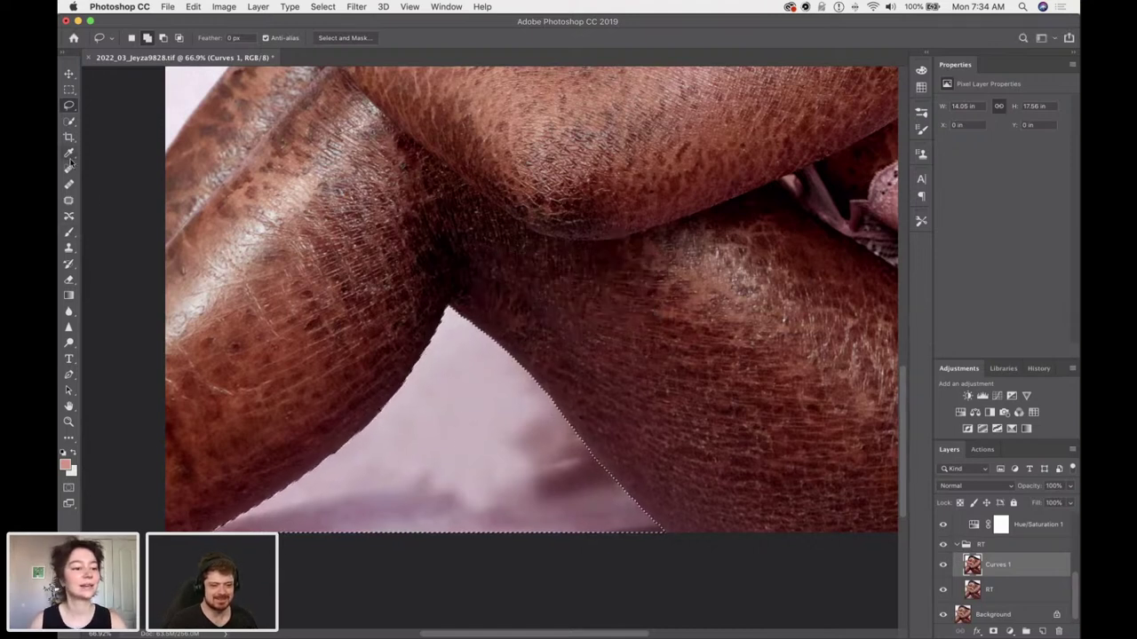
Clone smooth fabric over the creases in the lower-left part of the selected backdrop with the Clone Stamp.
left_click(68, 248)
left_click(536, 429)
left_click(446, 423, "alt")
mouse_move(436, 459)
left_mouse_down()
mouse_move(392, 513)
mouse_move(410, 483)
mouse_move(383, 508)
left_mouse_up()
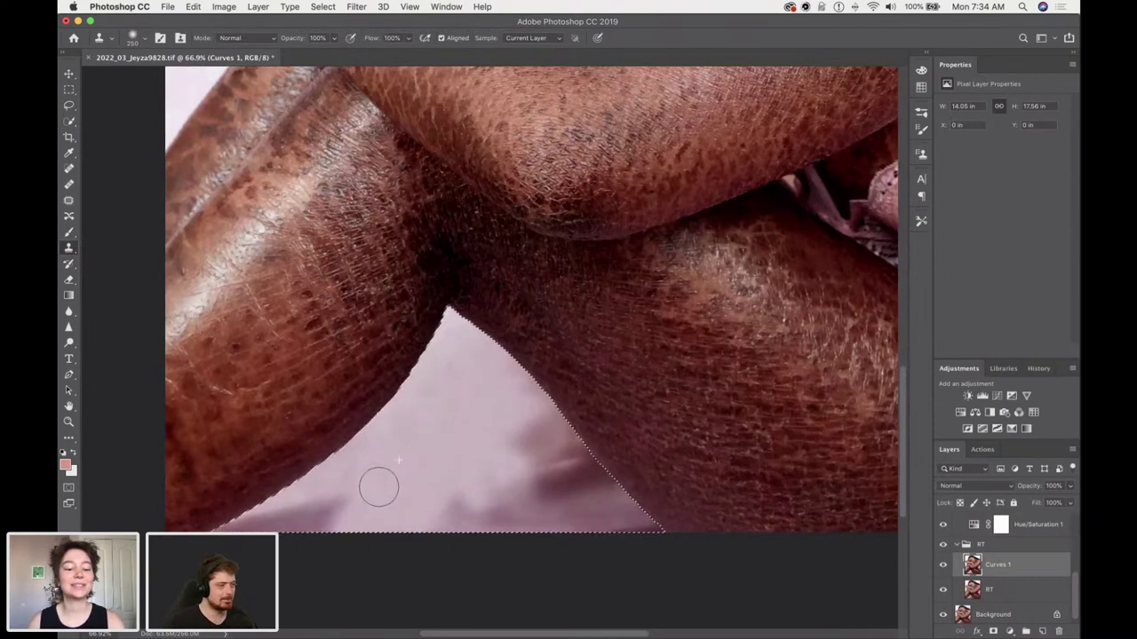
left_click(421, 441, "alt")
left_click(359, 502)
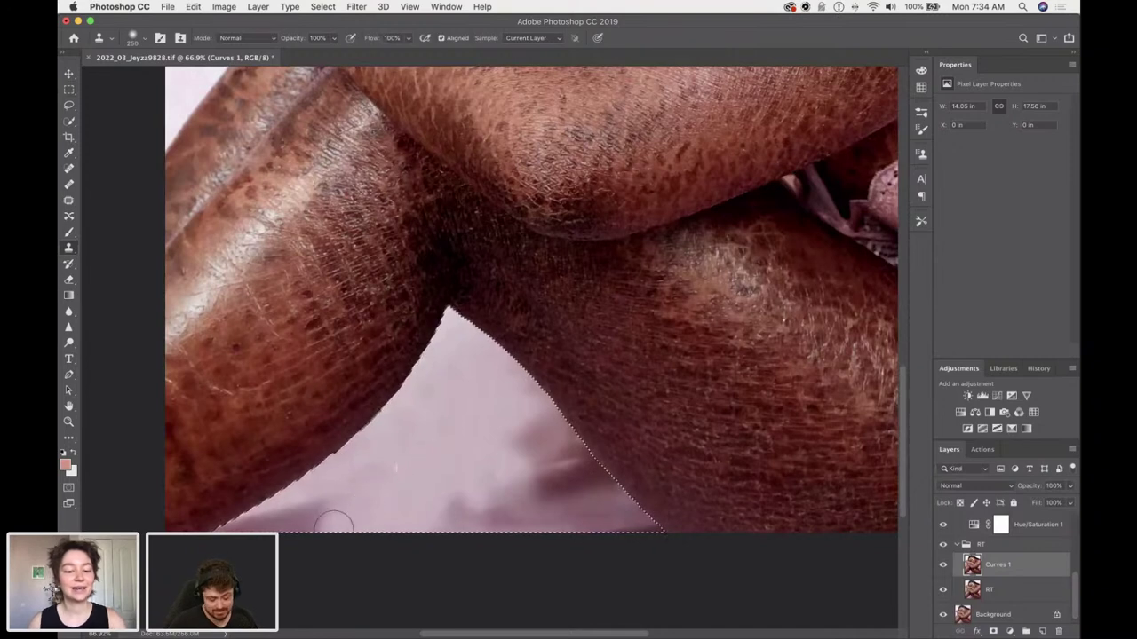
mouse_move(426, 449)
left_mouse_down()
mouse_move(350, 487)
mouse_move(322, 533)
mouse_move(300, 515)
mouse_move(253, 529)
left_mouse_up()
left_click(376, 477, "alt")
left_click_drag(350, 506, 232, 529)
Clone away the remaining creases in the lower-right part of the selected backdrop and deselect the area.
left_click(432, 473, "alt")
mouse_move(435, 508)
left_mouse_down()
mouse_move(606, 529)
mouse_move(525, 489)
mouse_move(521, 449)
mouse_move(518, 464)
mouse_move(570, 471)
mouse_move(590, 503)
left_mouse_up()
left_click(443, 488, "alt")
left_click(453, 507, "alt")
key("super+0")
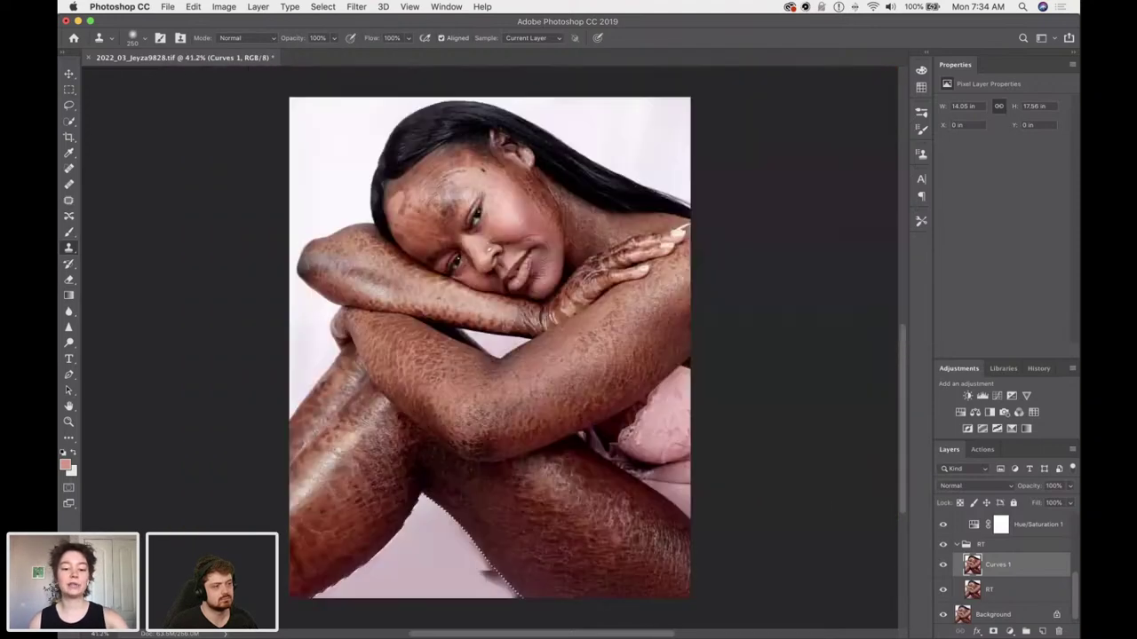
scroll(491, 582, "up", 6)
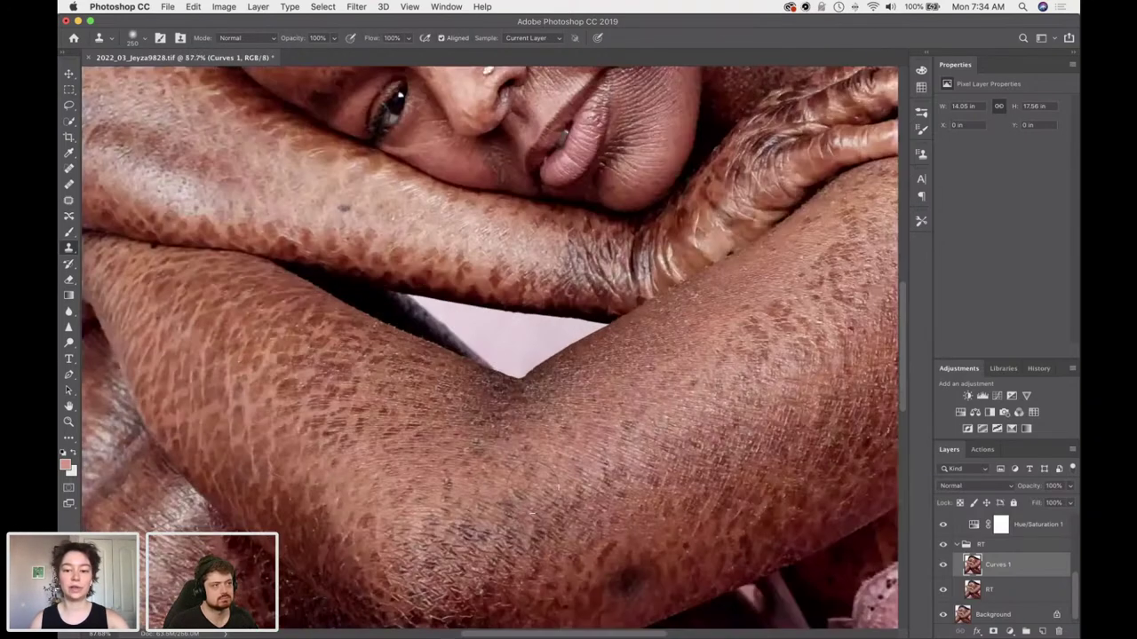
scroll(289, 461, "down", 2)
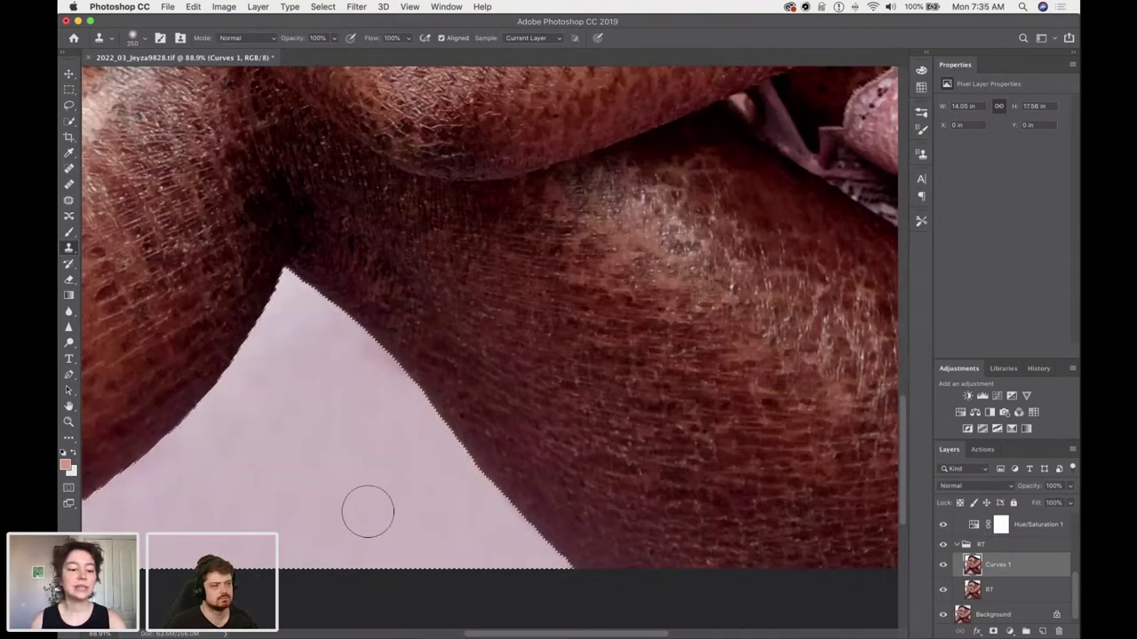
scroll(373, 475, "down", 3)
scroll(333, 506, "down", 3)
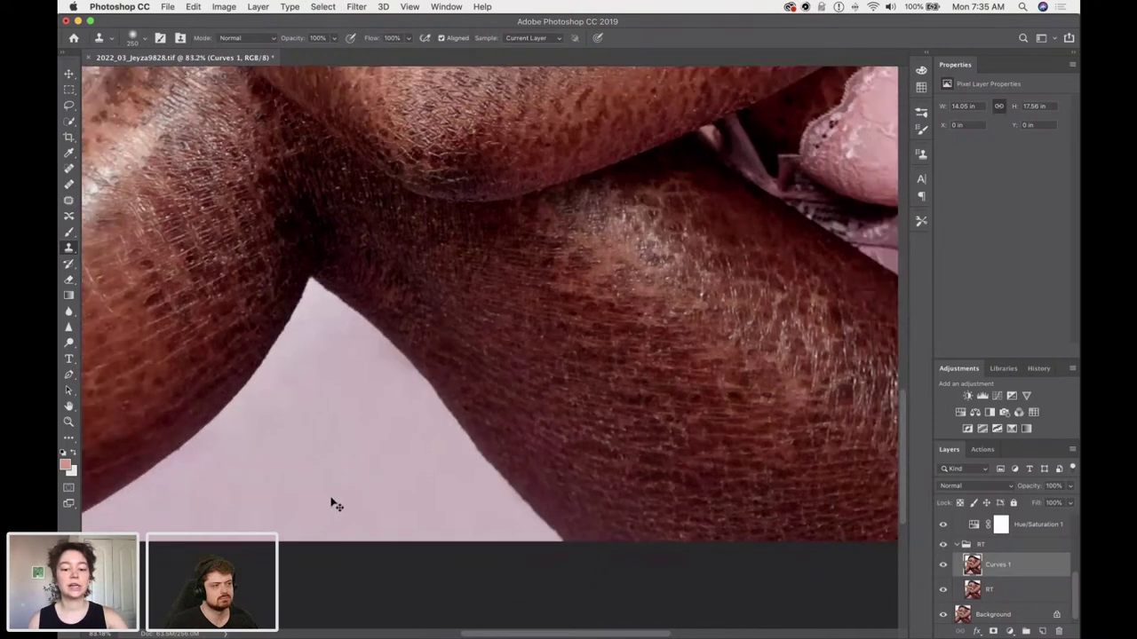
Examine the face and the whole image, and compare the retouch with the Curves 1 layer hidden and shown.
scroll(333, 499, "down", 3)
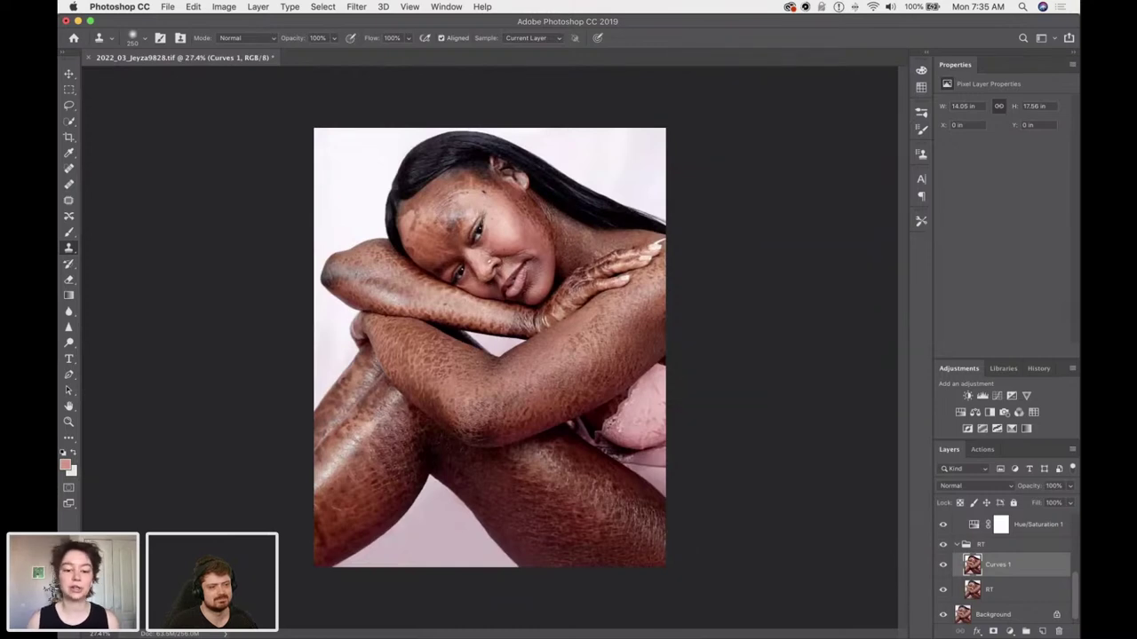
scroll(597, 536, "up", 3)
scroll(604, 511, "up", 4)
scroll(608, 513, "down", 5)
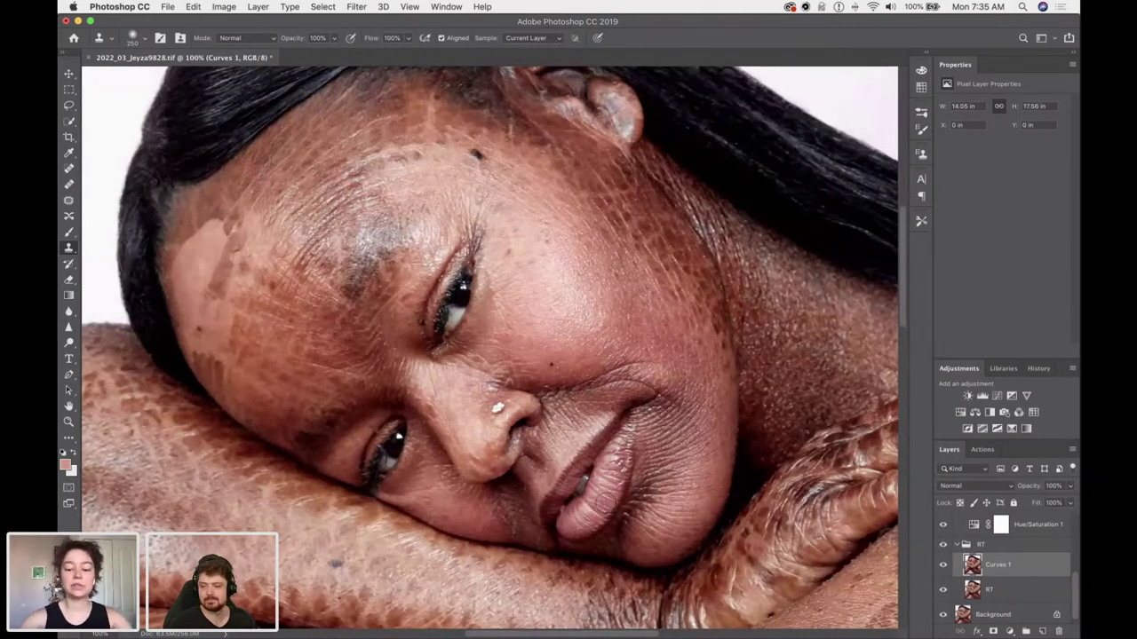
key("super+0")
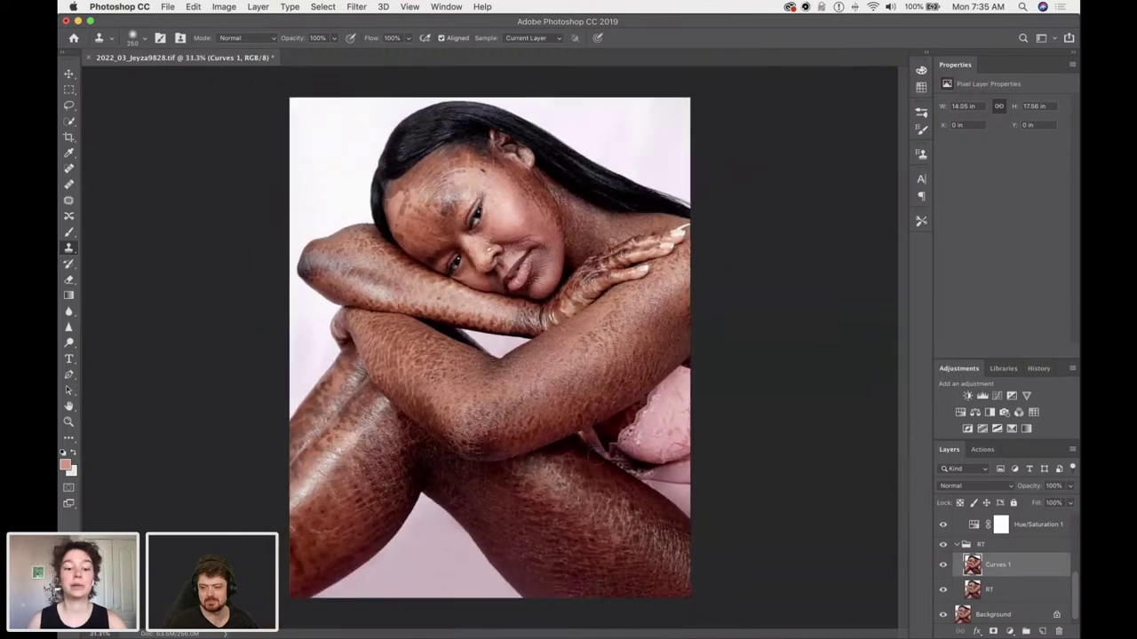
key("super+minus")
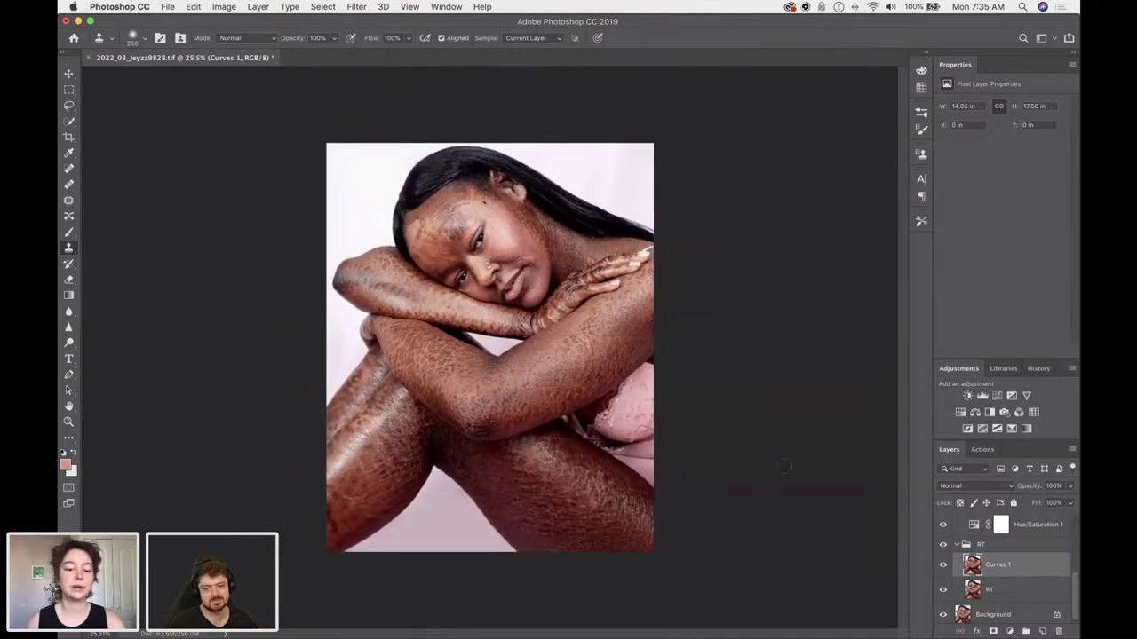
left_click(943, 566)
left_click(942, 567)
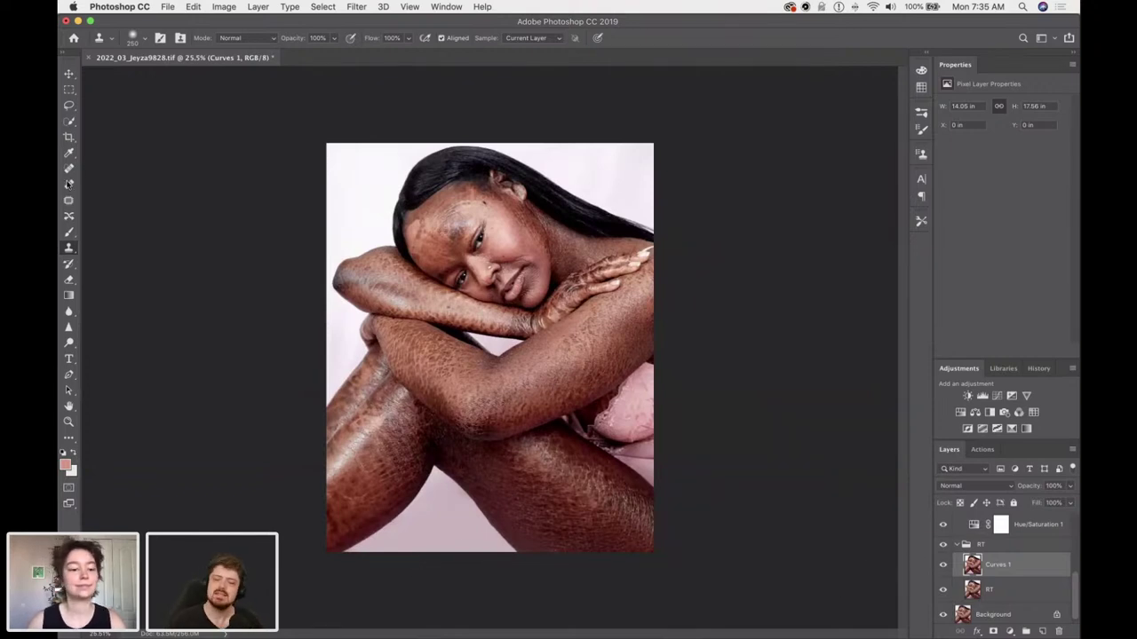
Try the Patch tool on the backdrop between the legs along the image's lower edge.
left_click(70, 201)
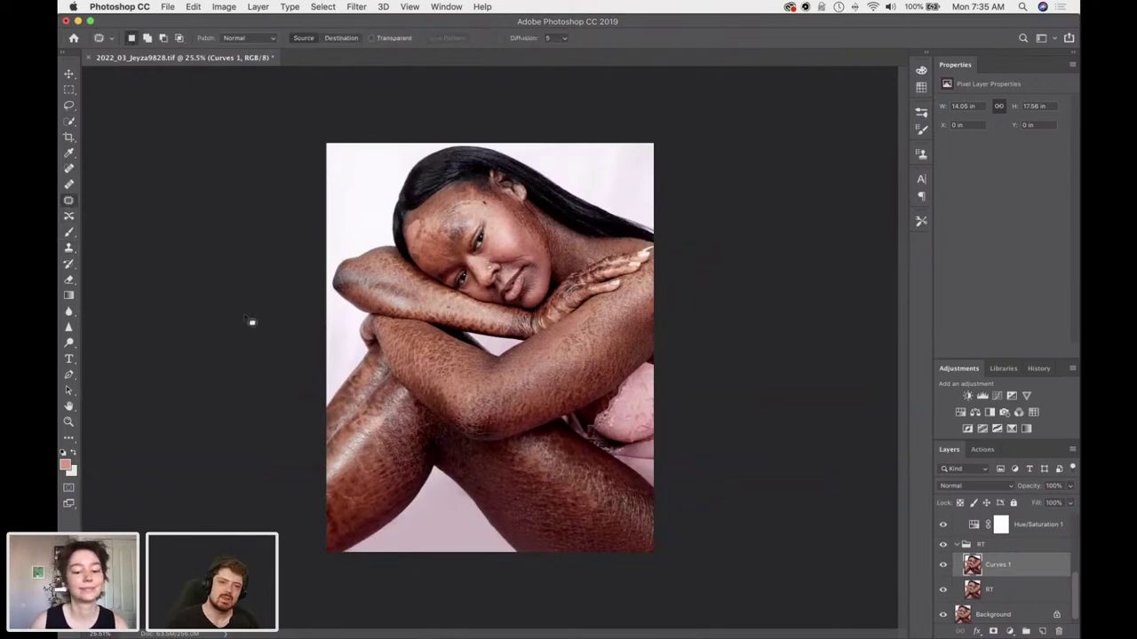
mouse_move(471, 533)
left_mouse_down()
mouse_move(434, 511)
mouse_move(421, 538)
mouse_move(453, 526)
mouse_move(466, 536)
mouse_move(445, 559)
mouse_move(410, 549)
left_mouse_up()
left_click(428, 545)
left_click(404, 548)
left_click(456, 550)
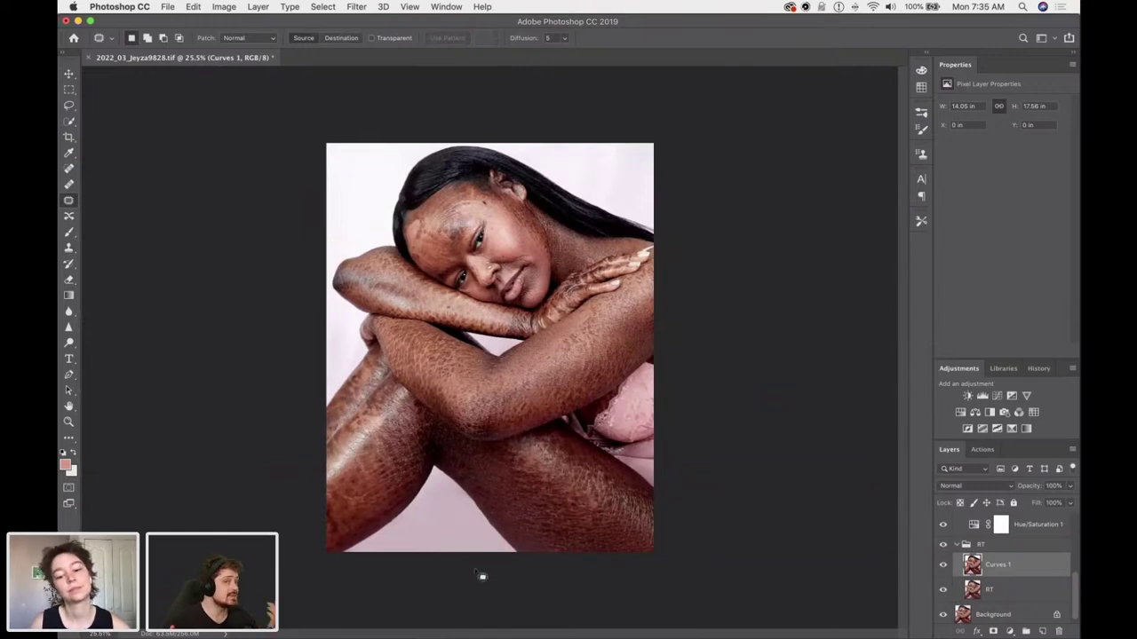
Examine the smoothed backdrop between the legs, both close up and within the whole portrait.
scroll(476, 525, "up", 3)
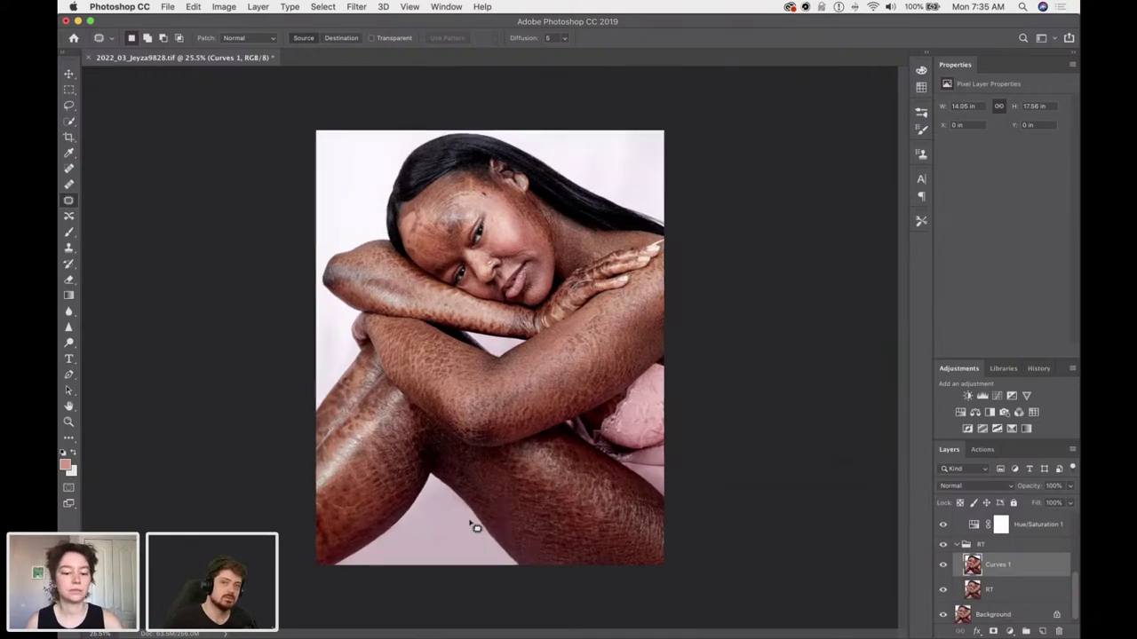
scroll(476, 525, "up", 1)
scroll(426, 373, "down", 10)
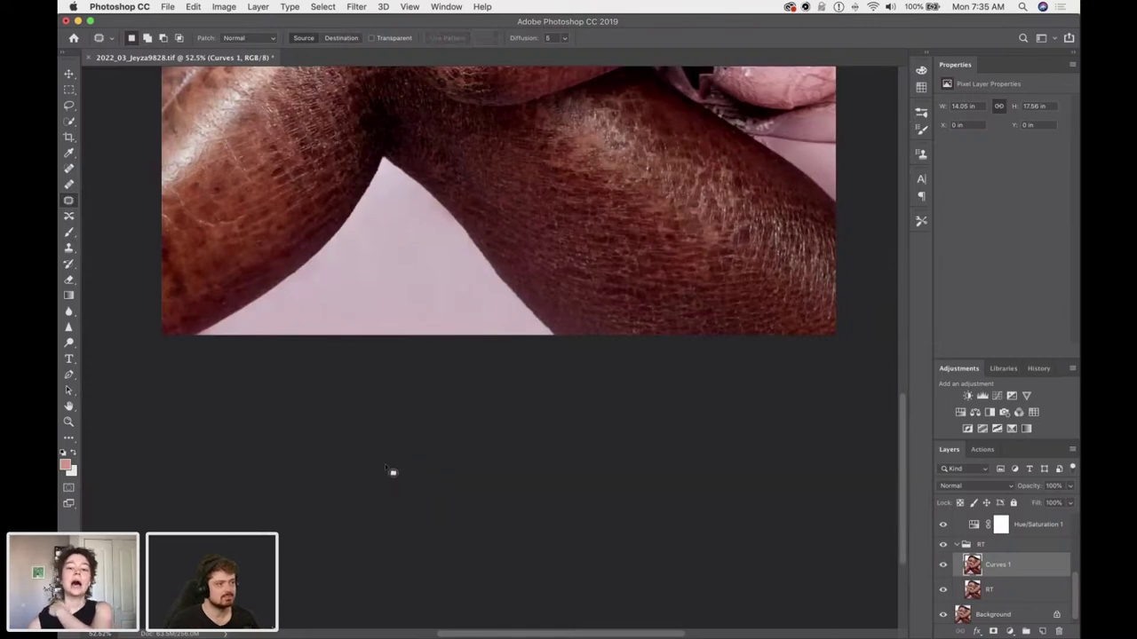
scroll(388, 469, "down", 3)
scroll(393, 472, "down", 1)
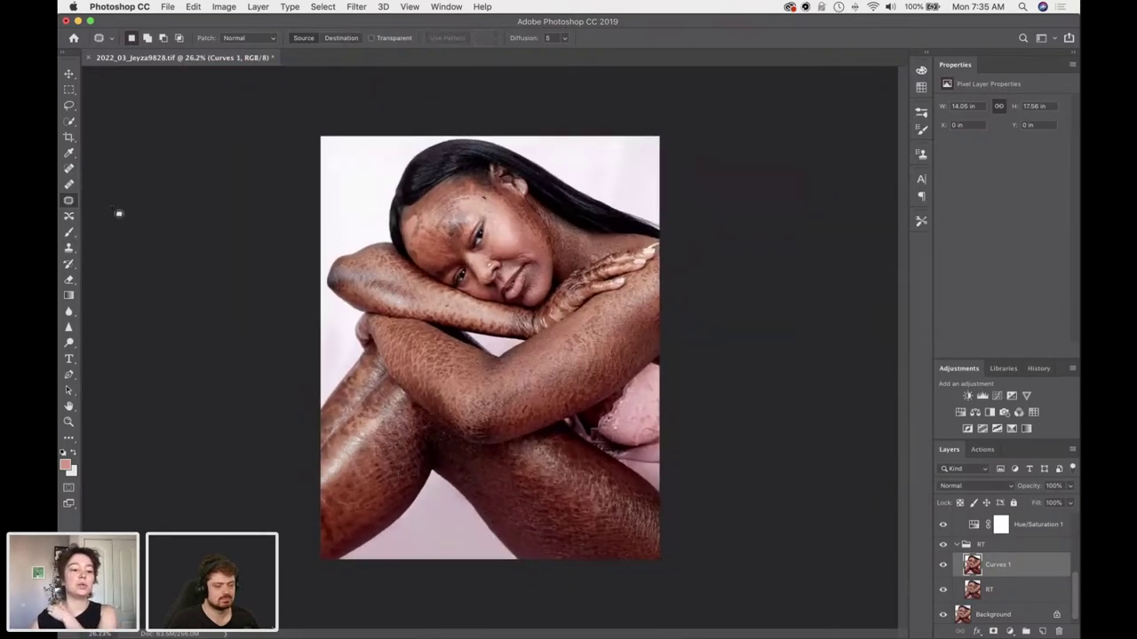
scroll(64, 236, "up", 1)
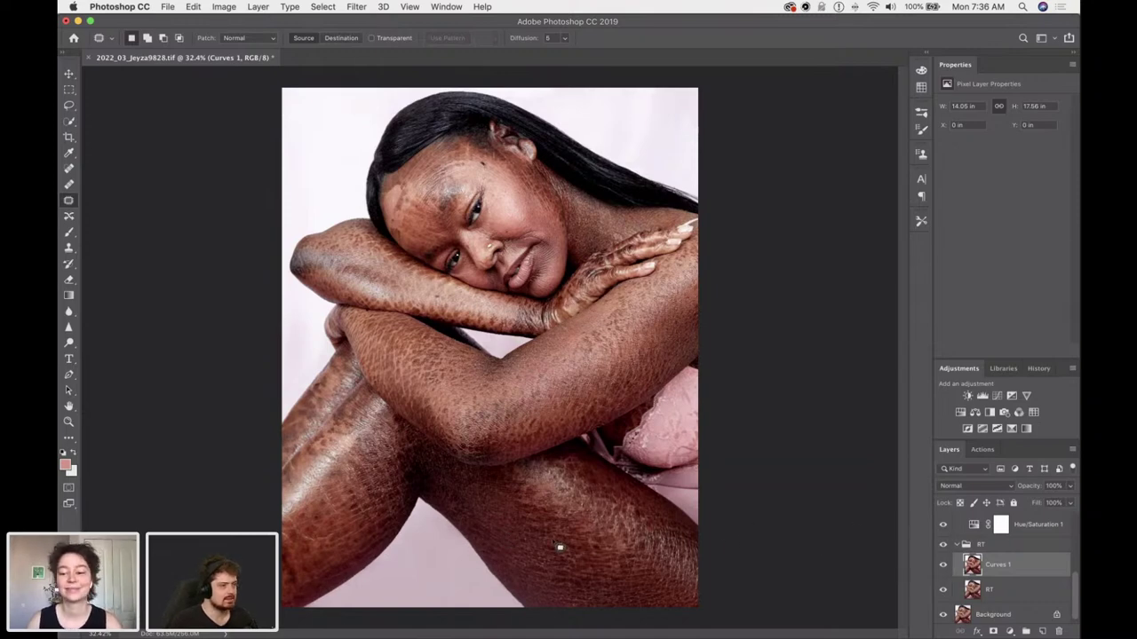
scroll(587, 540, "up", 4)
scroll(583, 538, "down", 5)
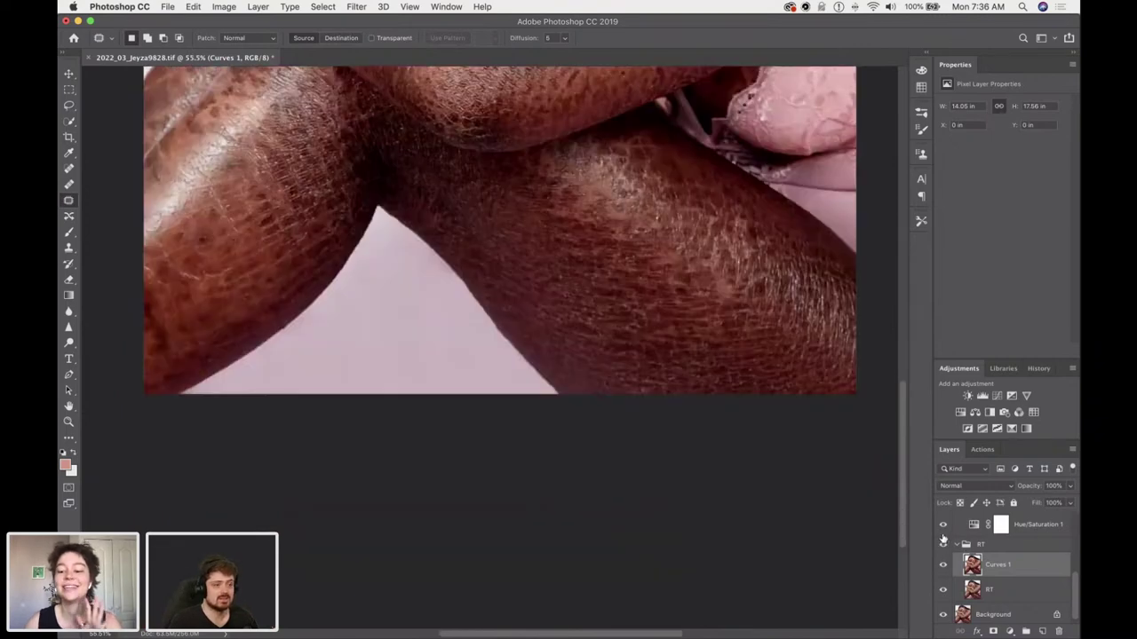
Compare the backdrop and the face at 100% zoom with the GRAIN layer hidden and shown.
scroll(942, 538, "up", 3)
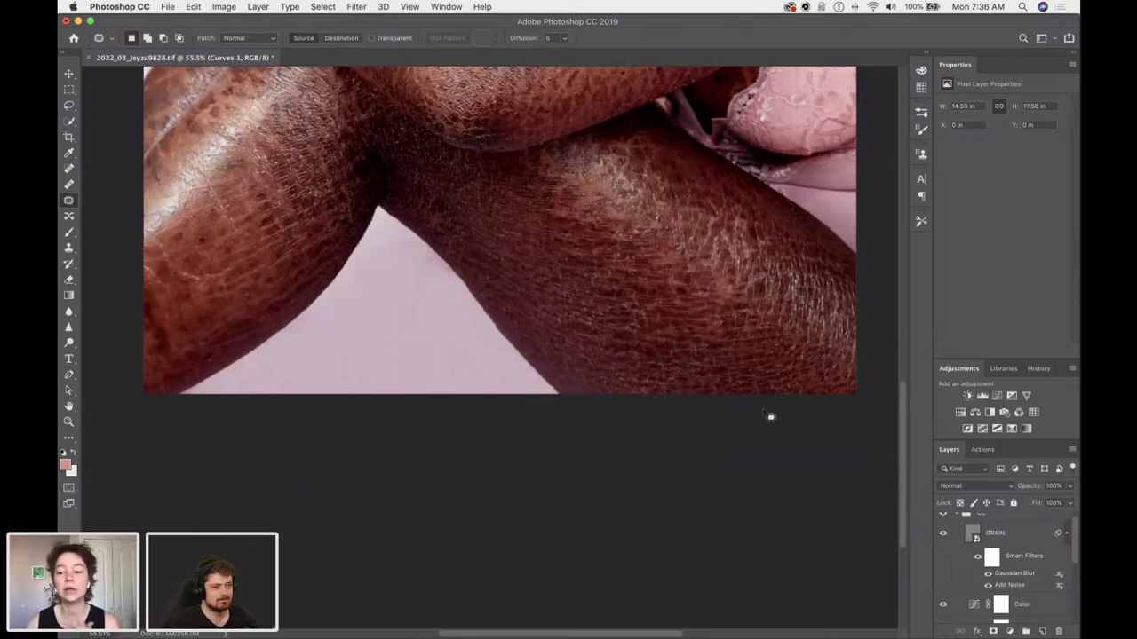
left_click(943, 534)
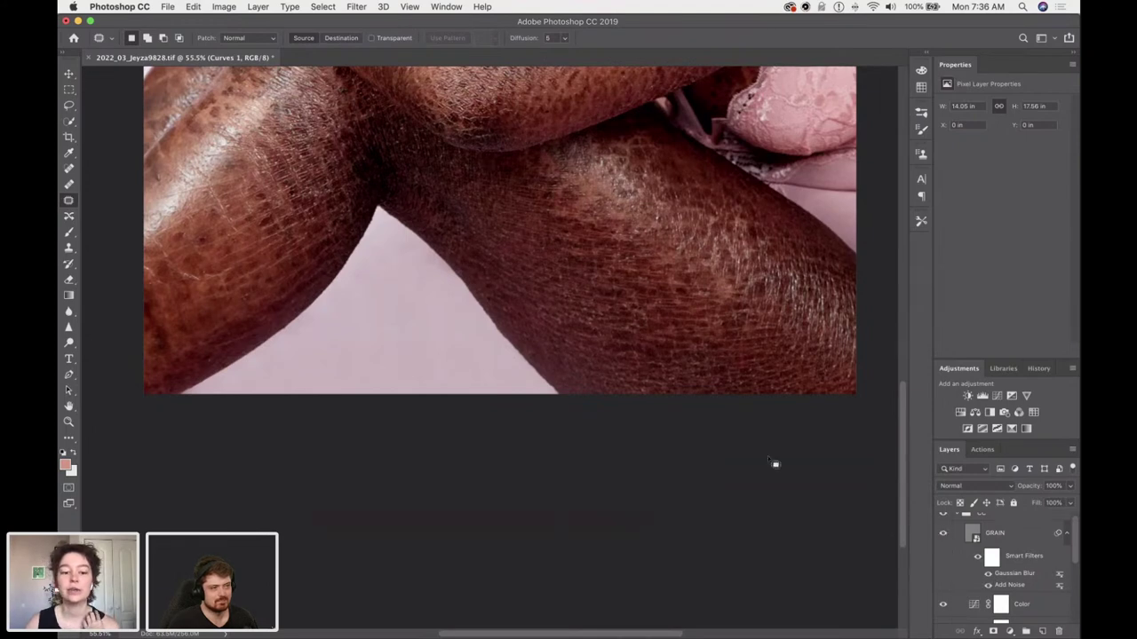
key("super+0")
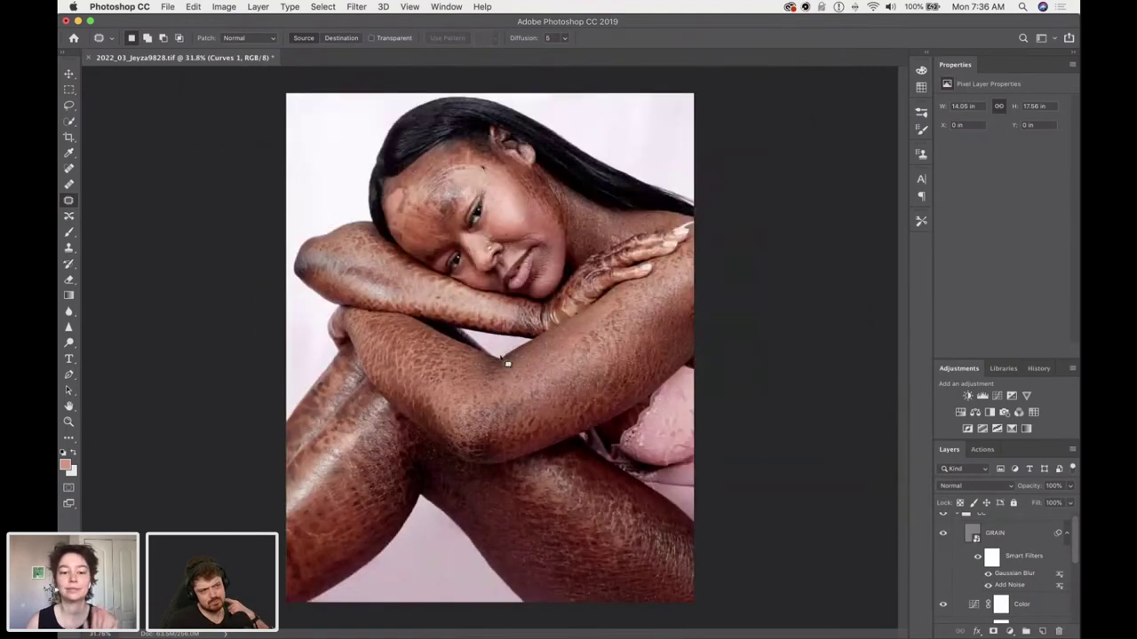
scroll(479, 268, "up", 2)
scroll(474, 268, "up", 3)
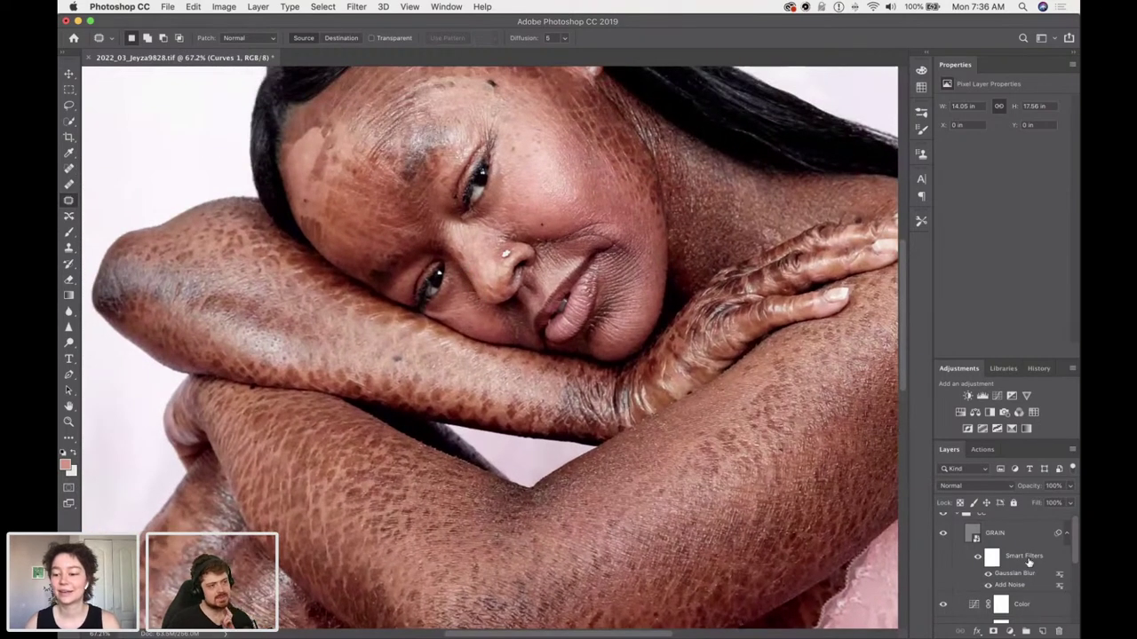
scroll(466, 322, "up", 1)
scroll(410, 288, "up", 10)
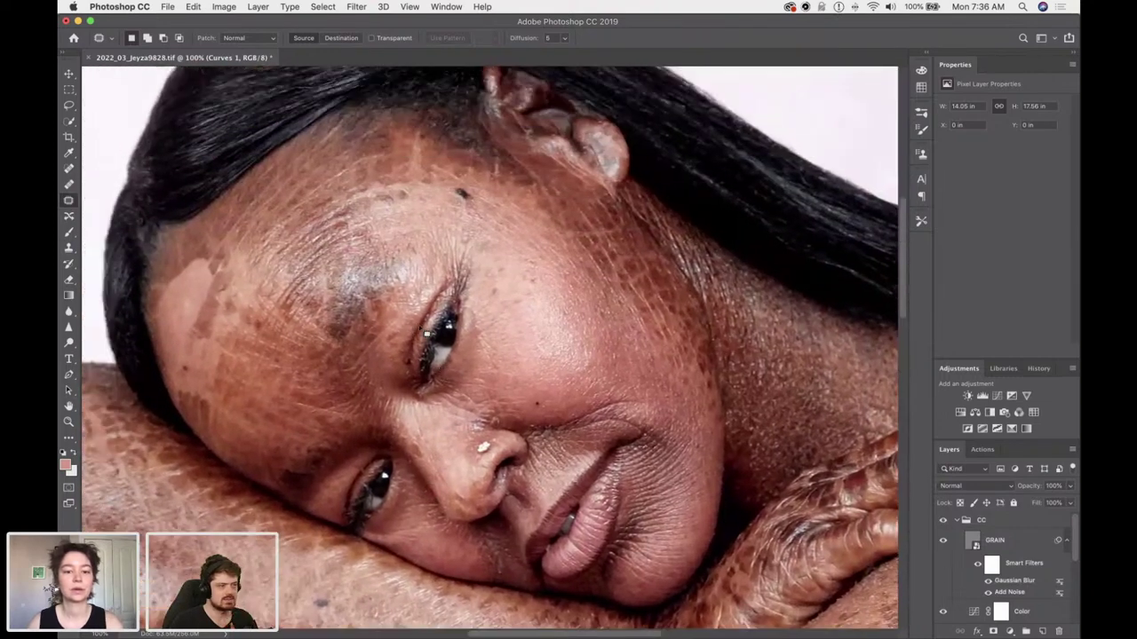
scroll(675, 349, "down", 2)
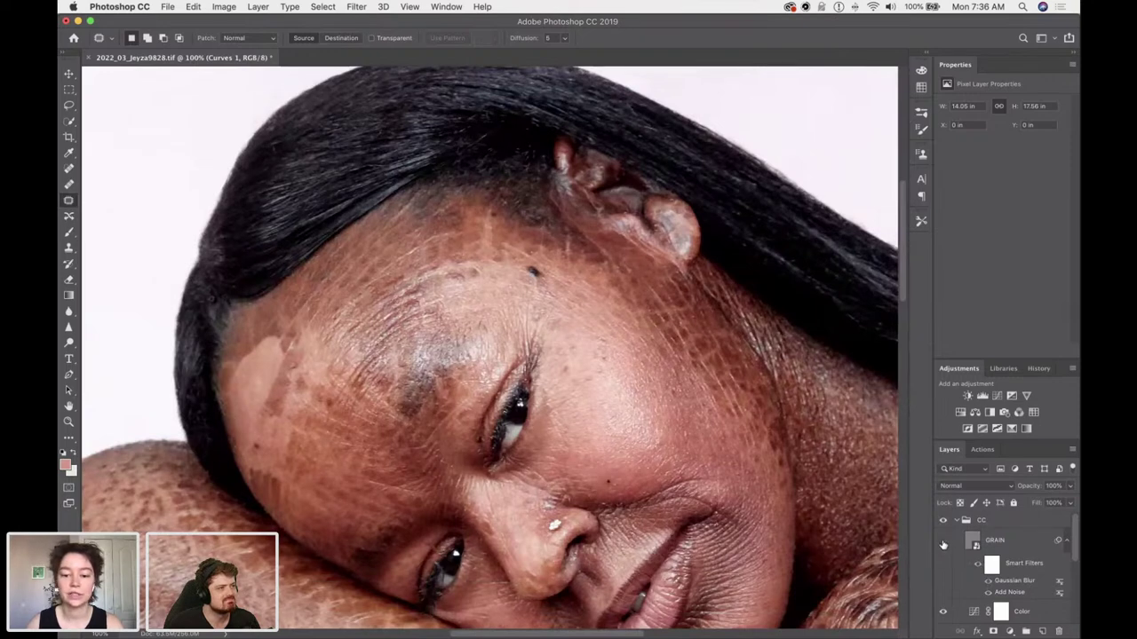
scroll(735, 551, "down", 6)
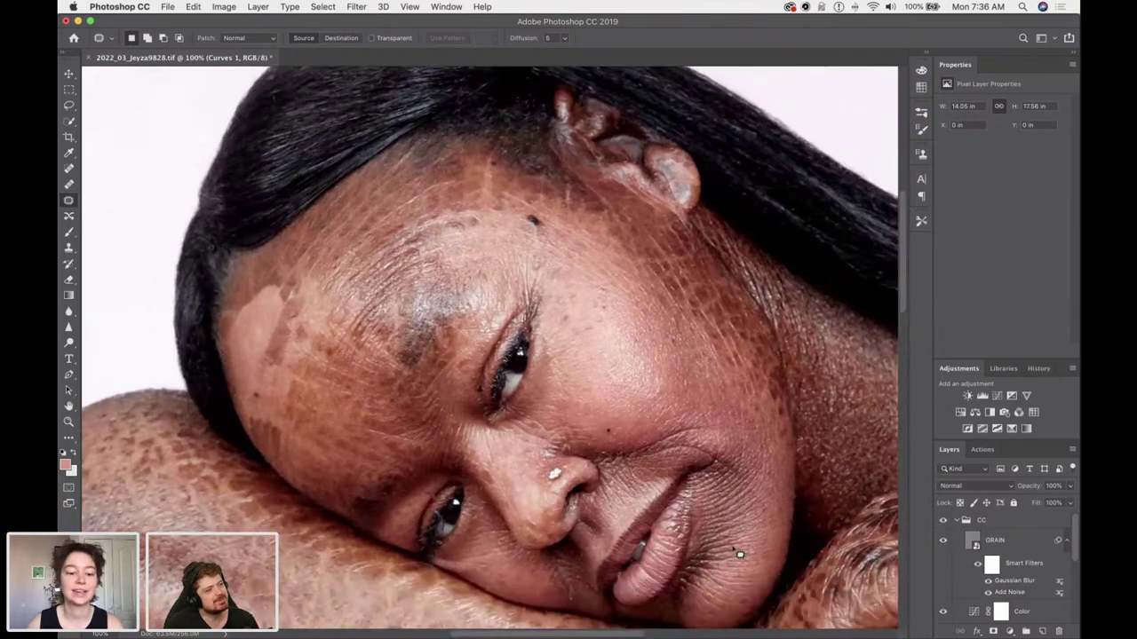
scroll(735, 551, "down", 10)
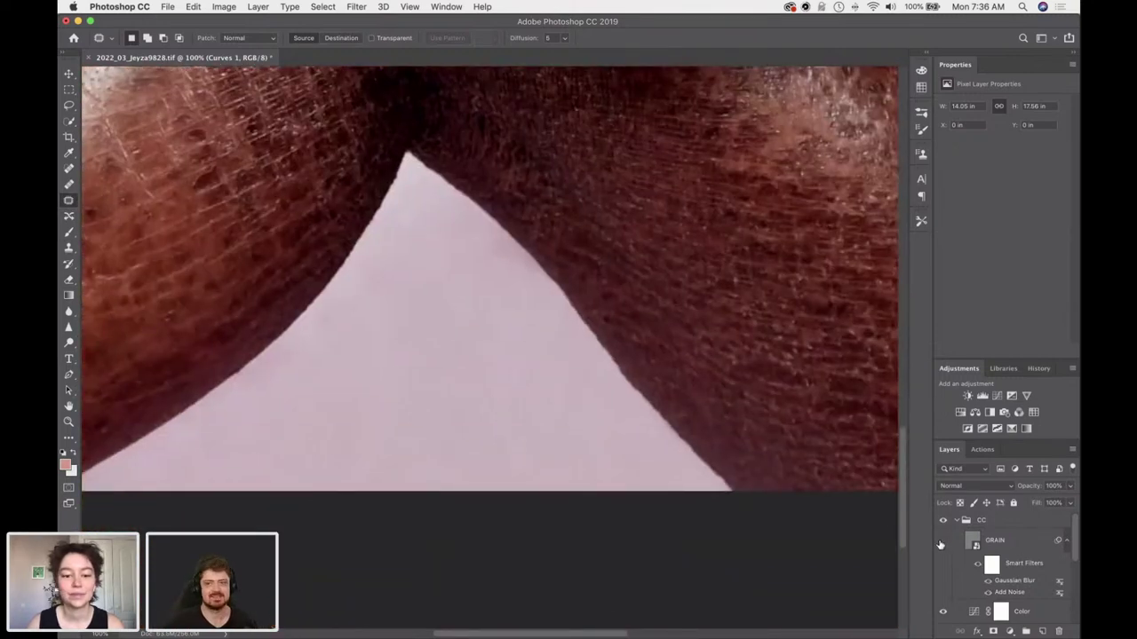
left_click(942, 543)
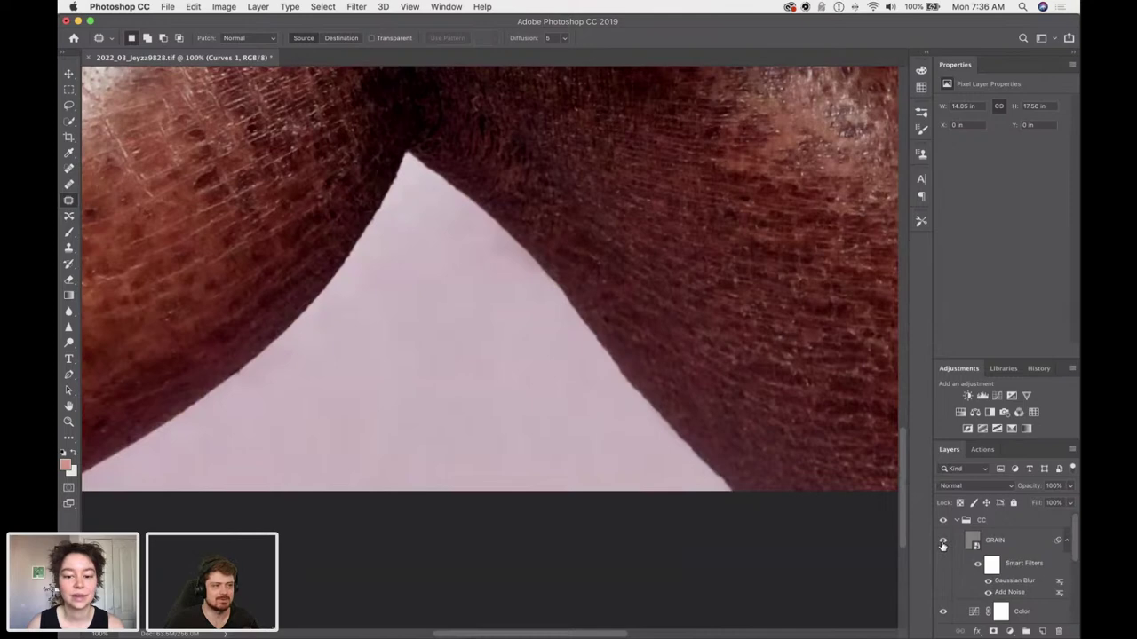
scroll(689, 489, "up", 1)
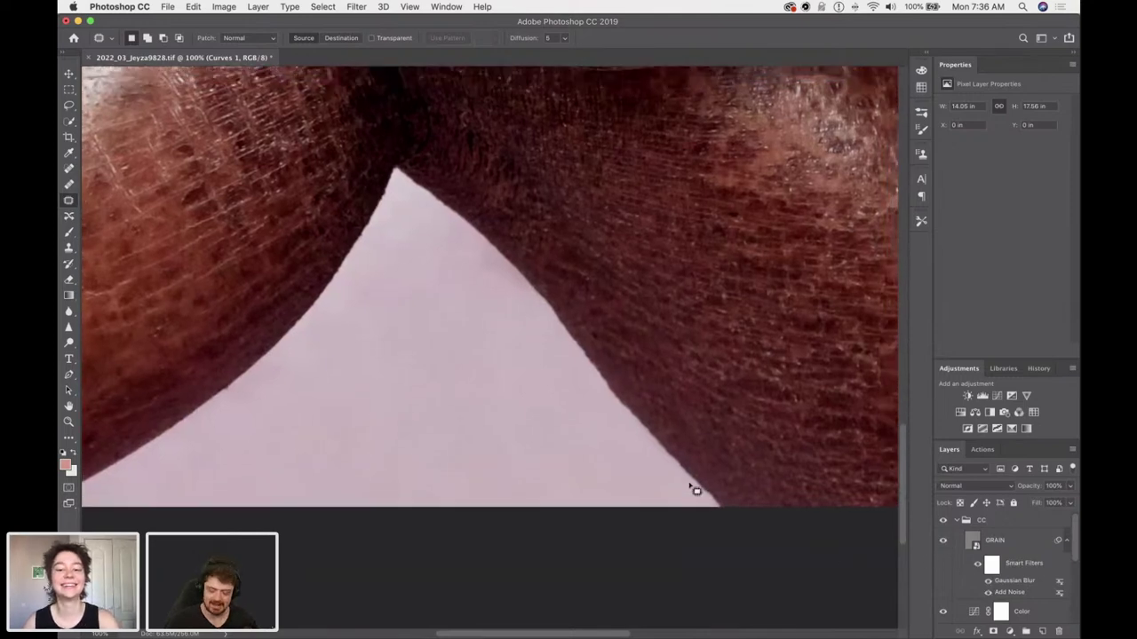
Outline the dark upper lash lines of both eyes with the Lasso tool as one combined selection.
scroll(695, 490, "up", 10)
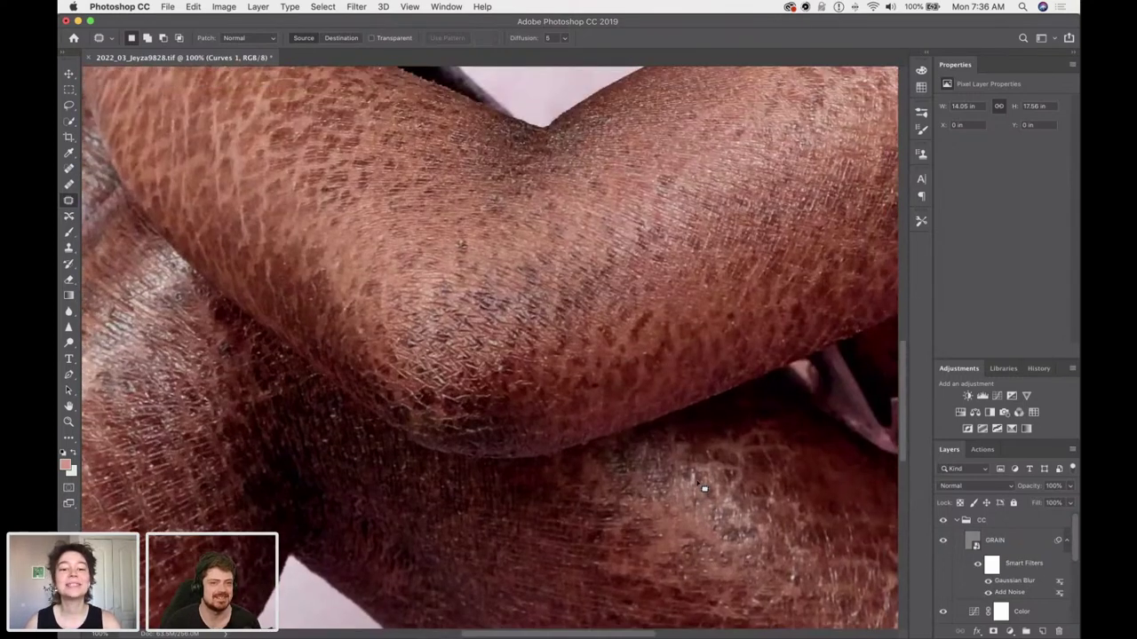
scroll(700, 486, "up", 10)
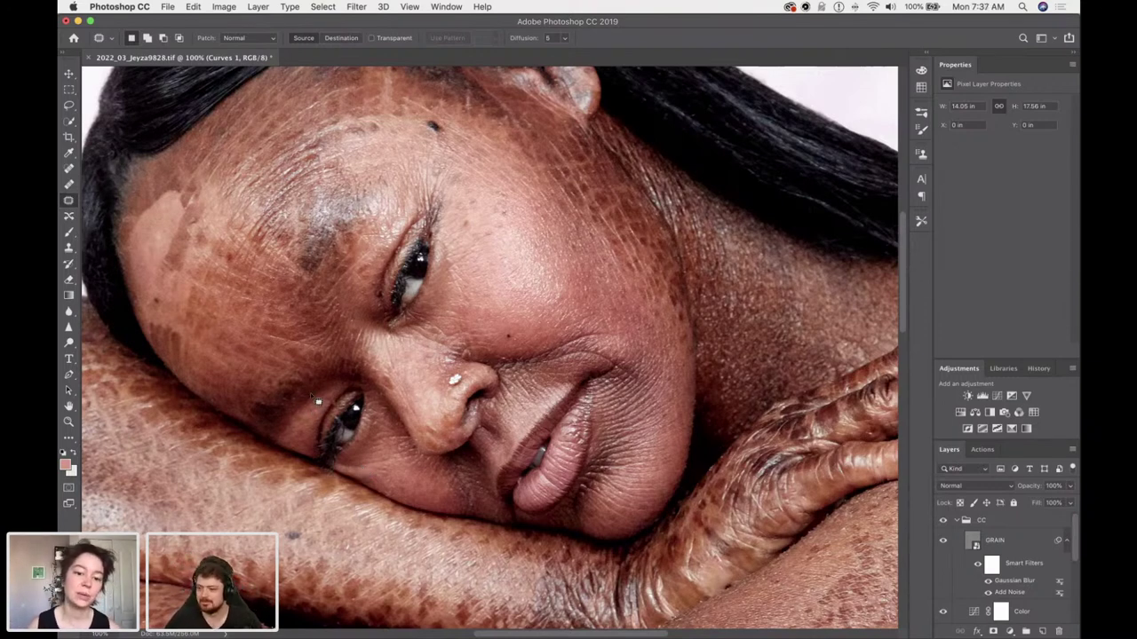
left_click(69, 105)
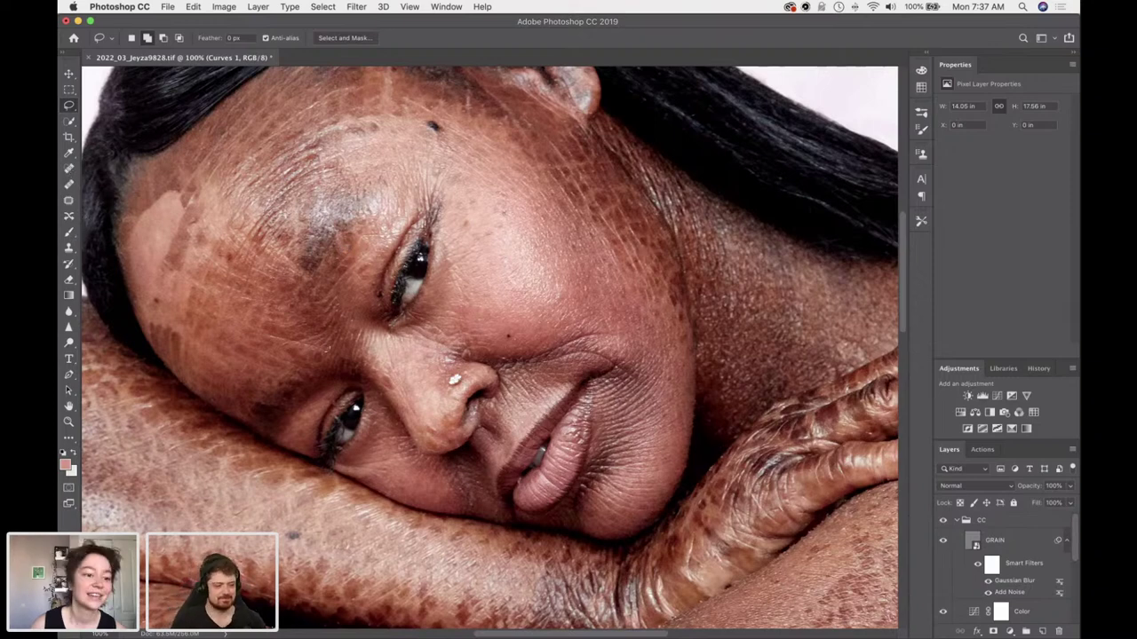
left_click(68, 168)
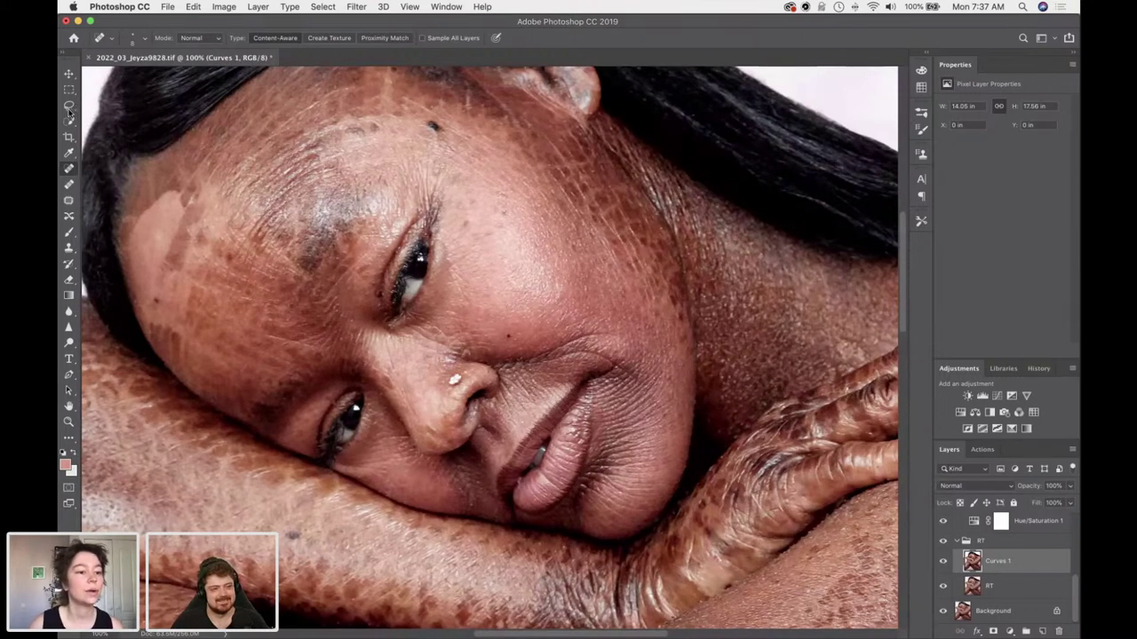
key("l")
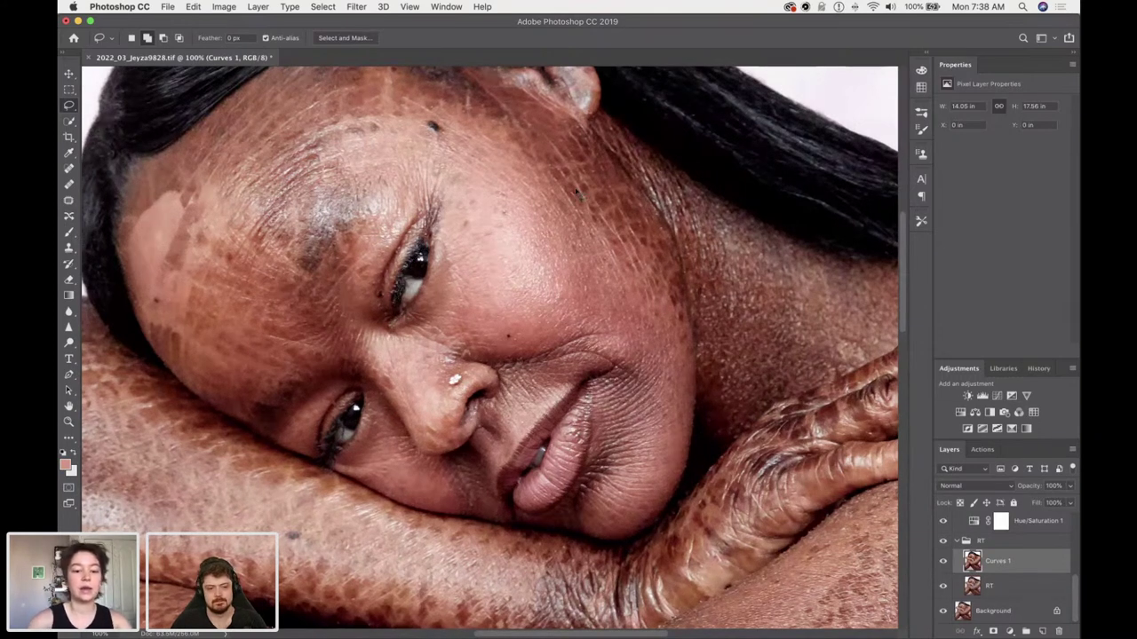
scroll(488, 346, "up", 3)
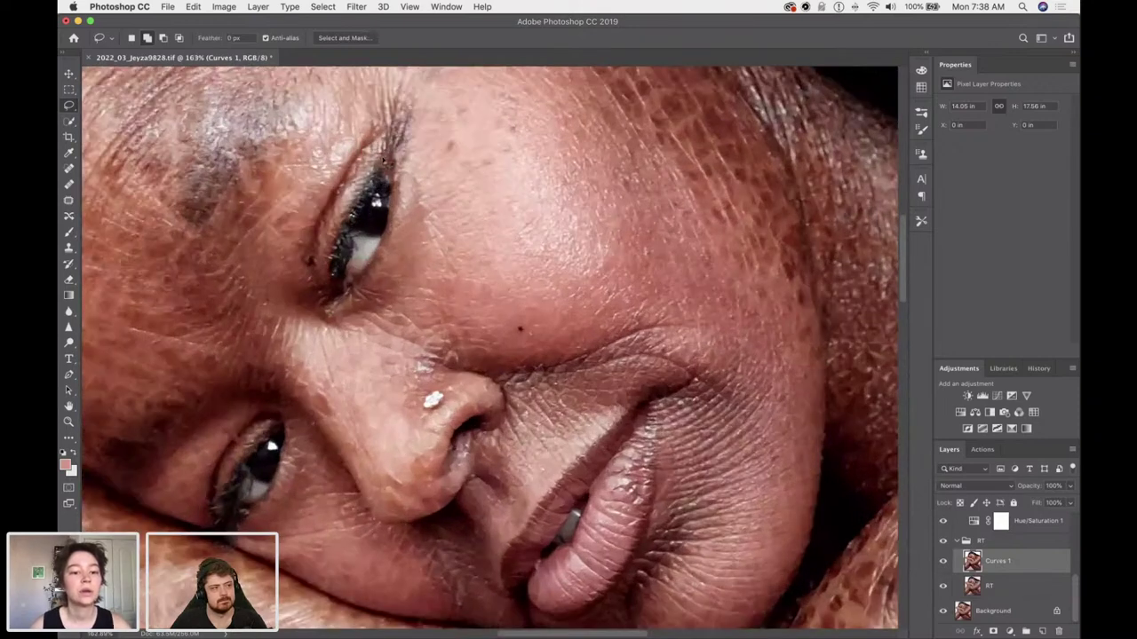
mouse_move(383, 178)
left_mouse_down()
mouse_move(344, 237)
mouse_move(336, 294)
mouse_move(350, 226)
mouse_move(383, 158)
left_mouse_up()
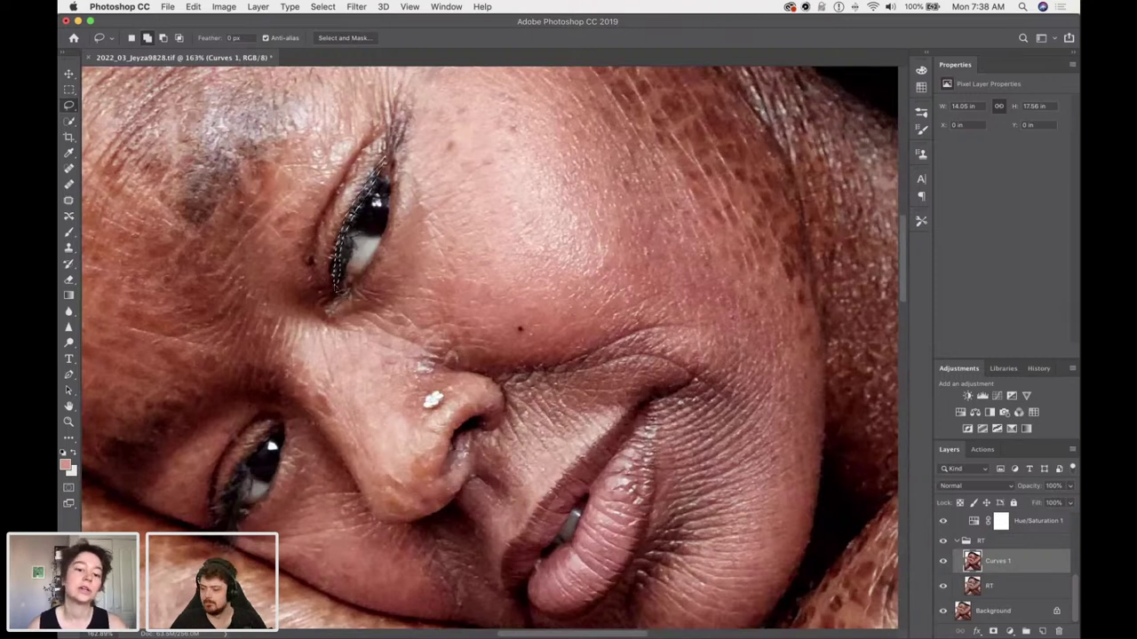
mouse_move(228, 524)
left_mouse_down()
mouse_move(236, 473)
mouse_move(270, 430)
mouse_move(228, 527)
left_mouse_up()
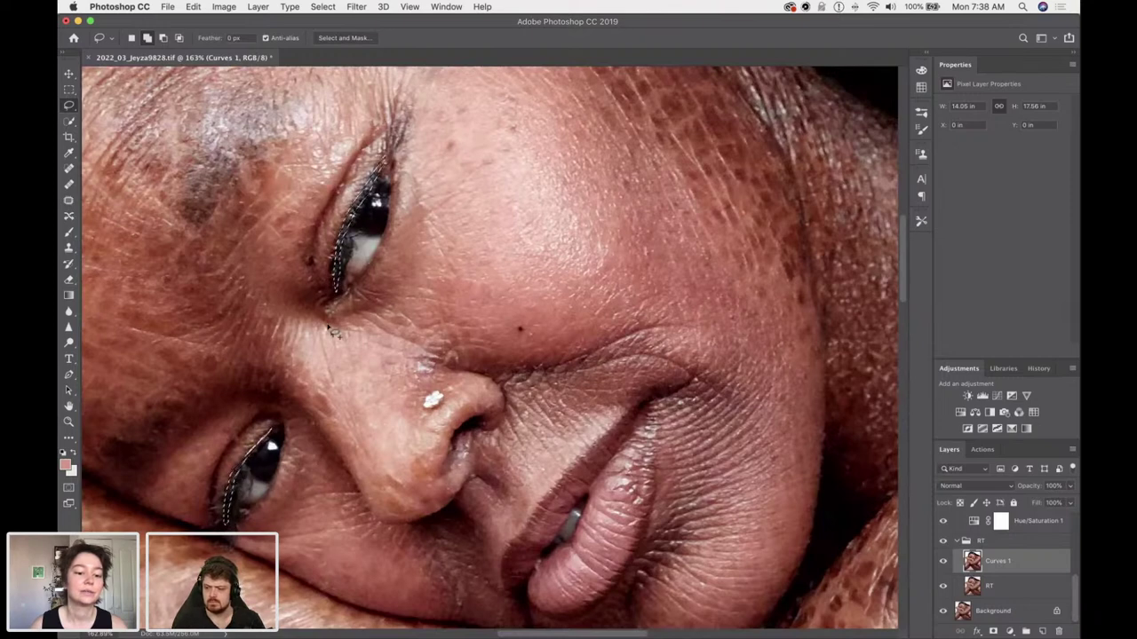
Feather the lash-line selection and darken it with a Curves adjustment layer, bending the curve to input 167, output 104.
right_click(347, 213)
left_click(612, 217)
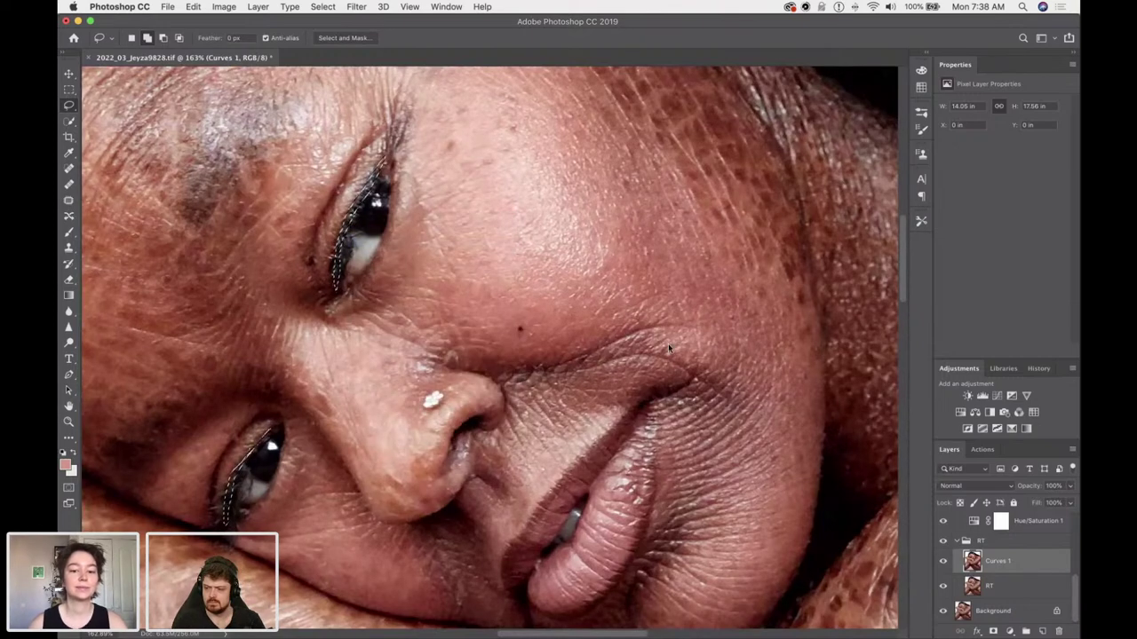
key("Return")
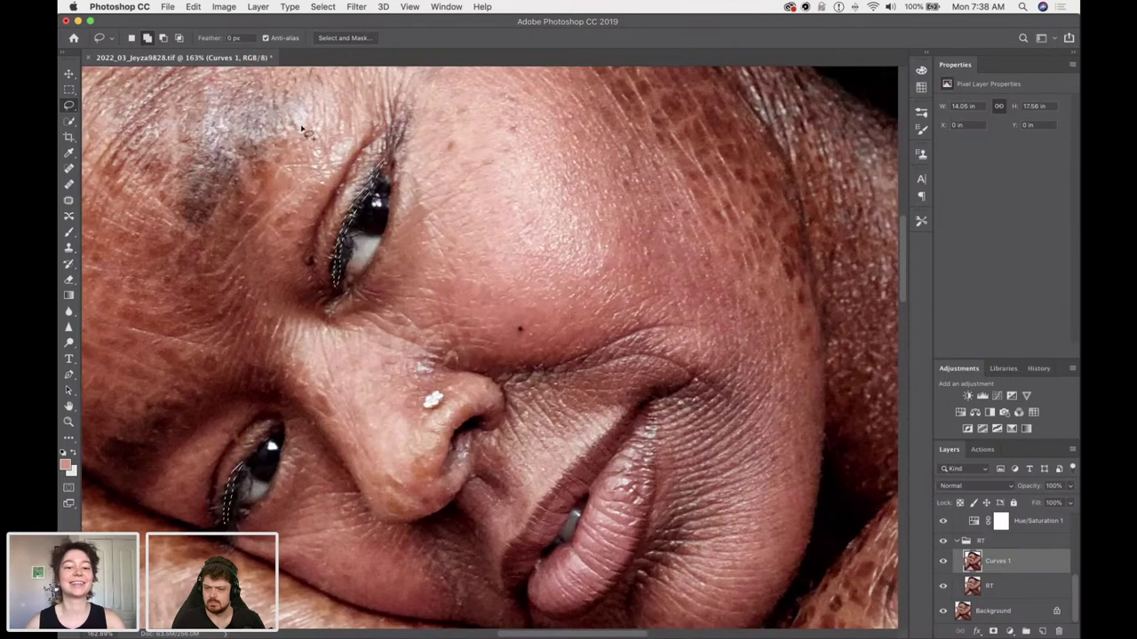
left_click(997, 396)
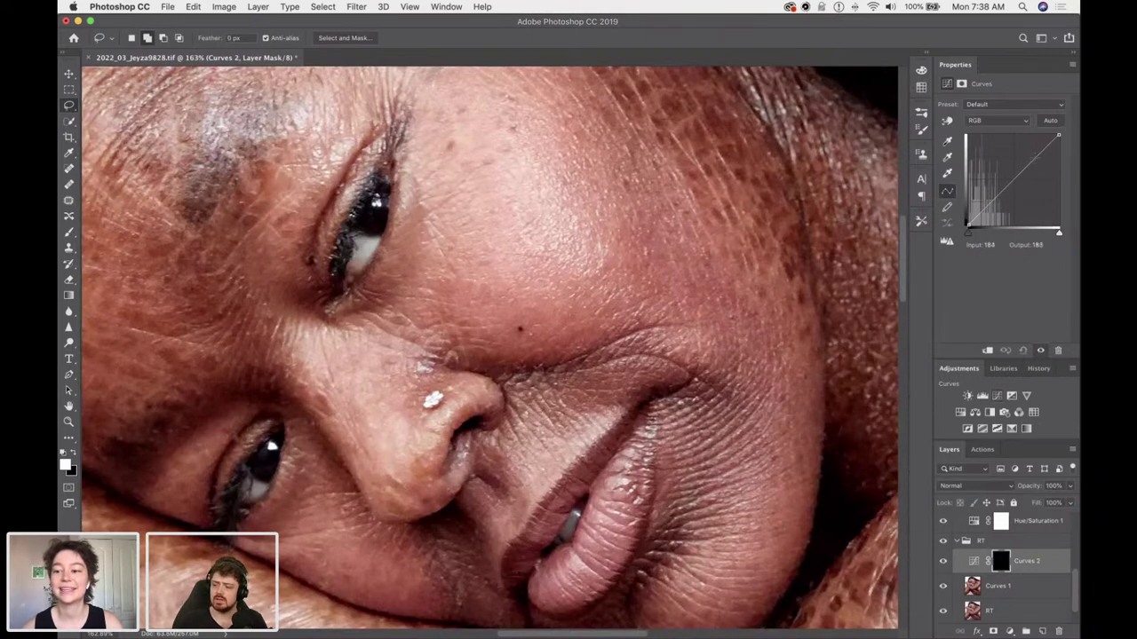
left_click_drag(1033, 161, 1027, 188)
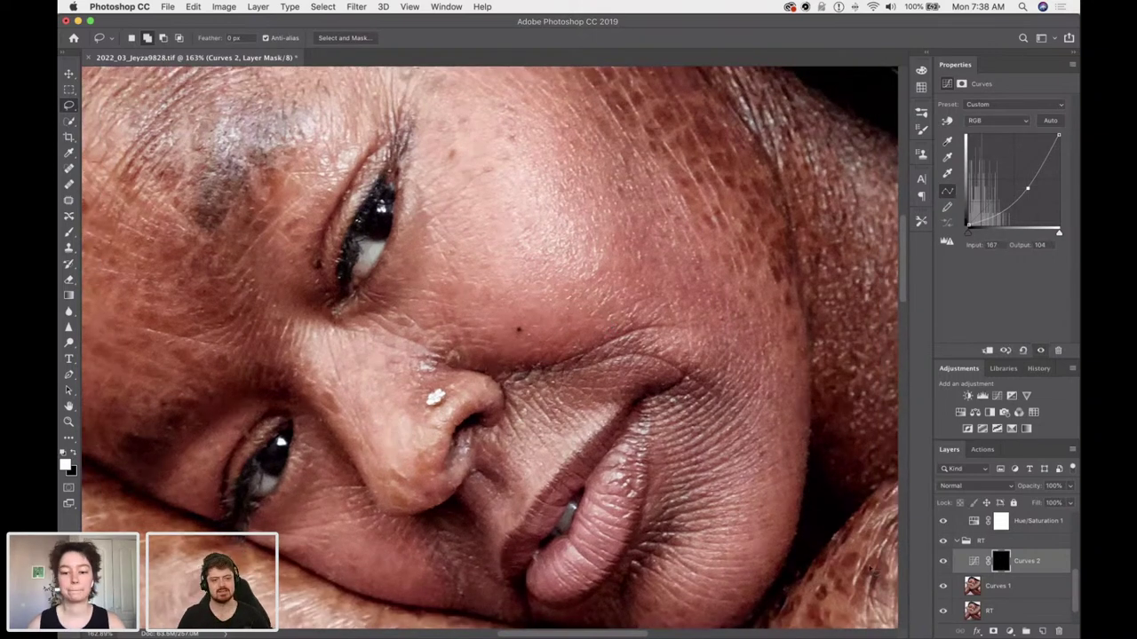
Compare the darkened lash lines with the Curves 2 adjustment layer hidden and shown.
key("super+0")
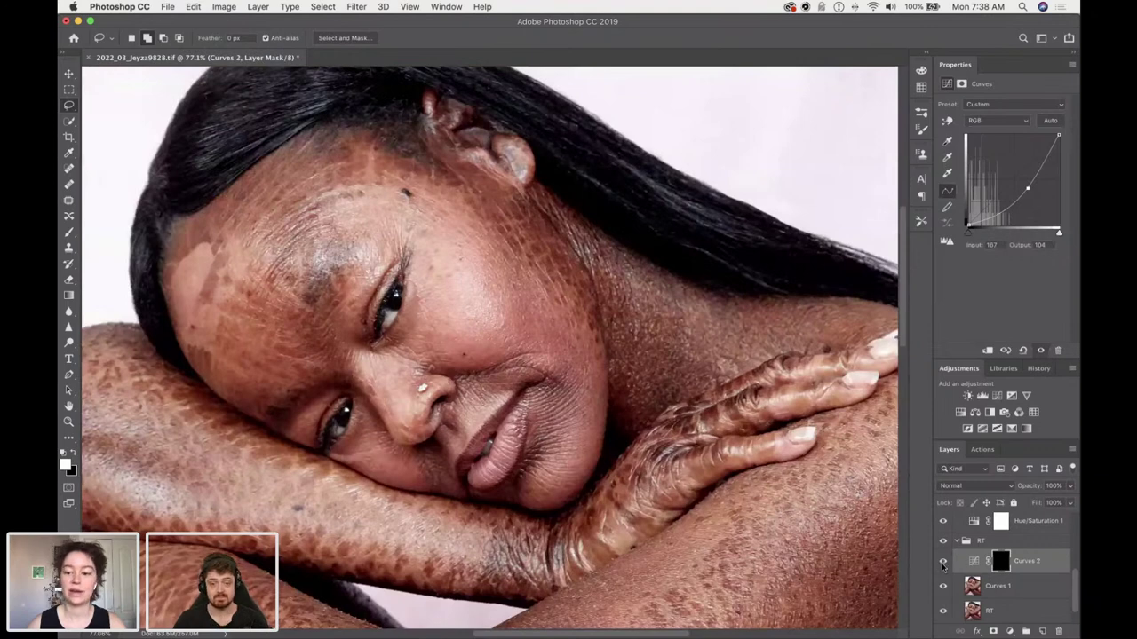
left_click(942, 563)
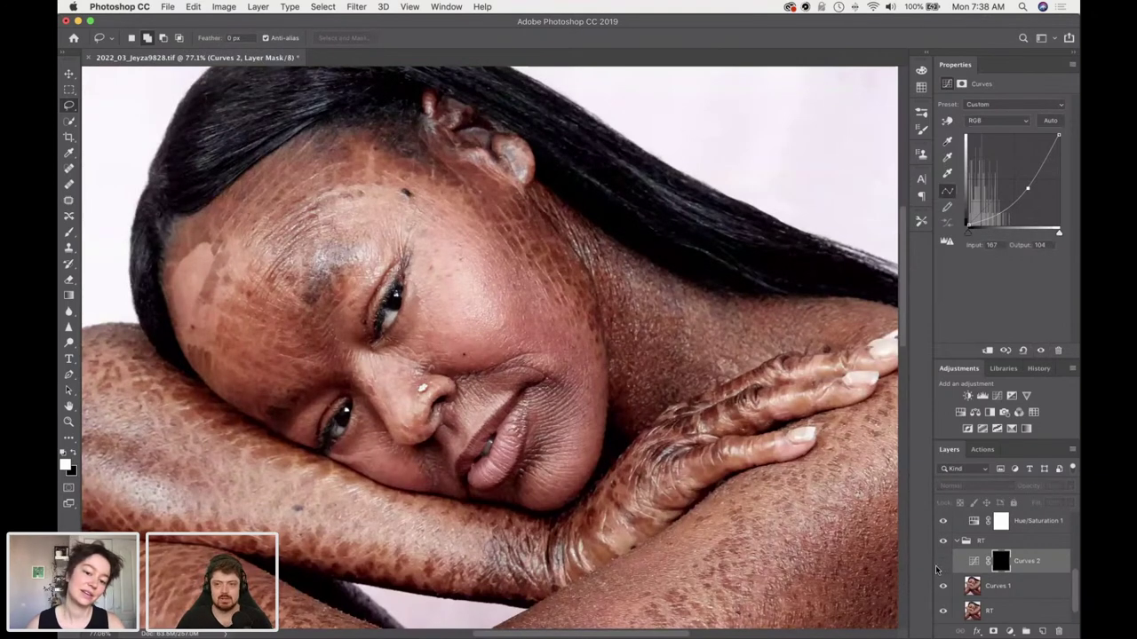
left_click(940, 565)
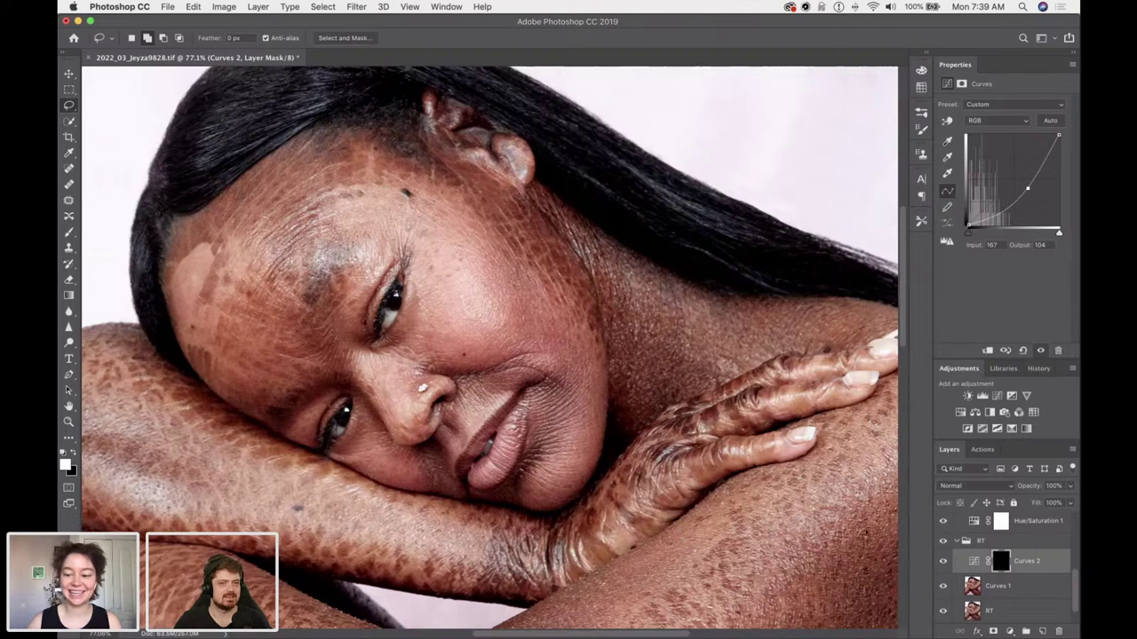
left_click(942, 563)
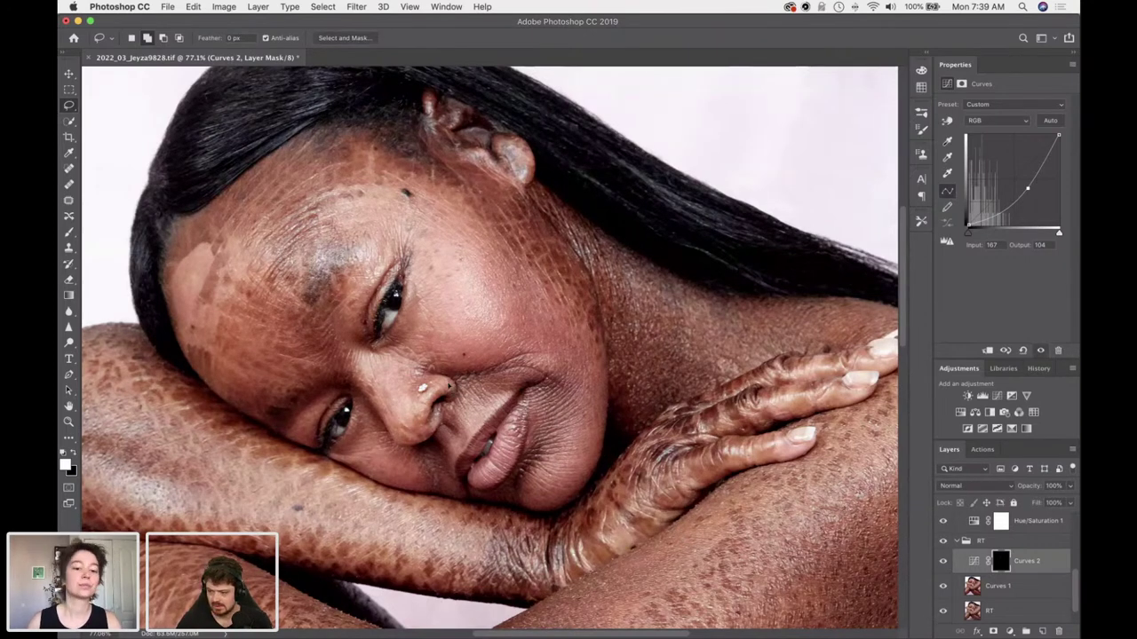
Merge the Curves 2 adjustment layer with the Curves 1 pixel layer and activate the Spot Healing Brush.
scroll(476, 424, "up", 1)
scroll(438, 389, "up", 3)
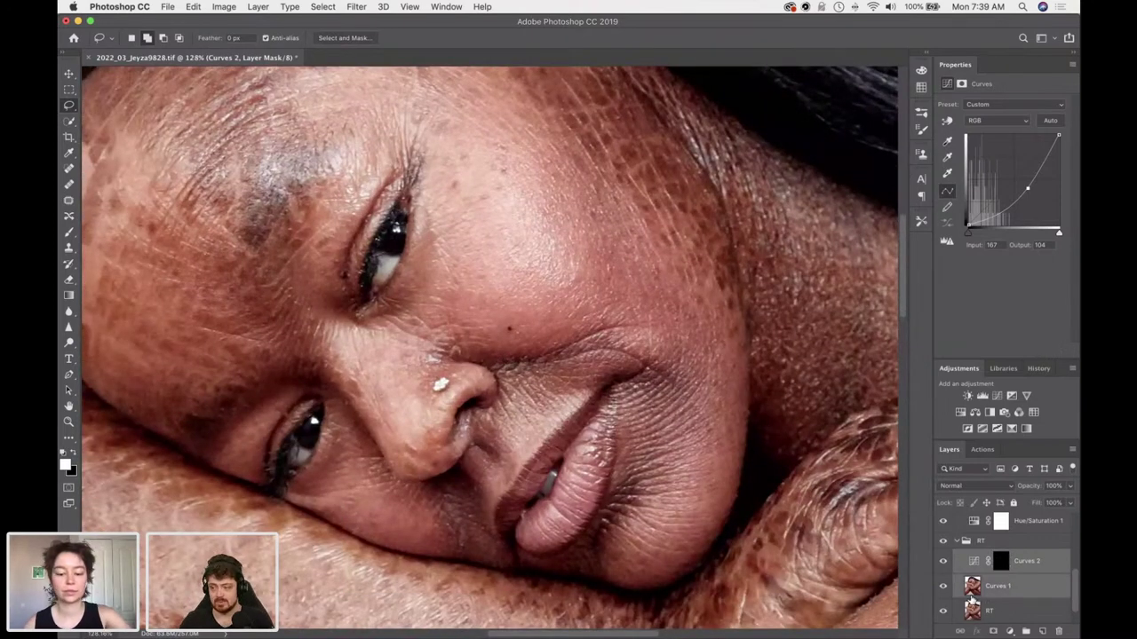
left_click(974, 588, "shift")
key("super+e")
key("j")
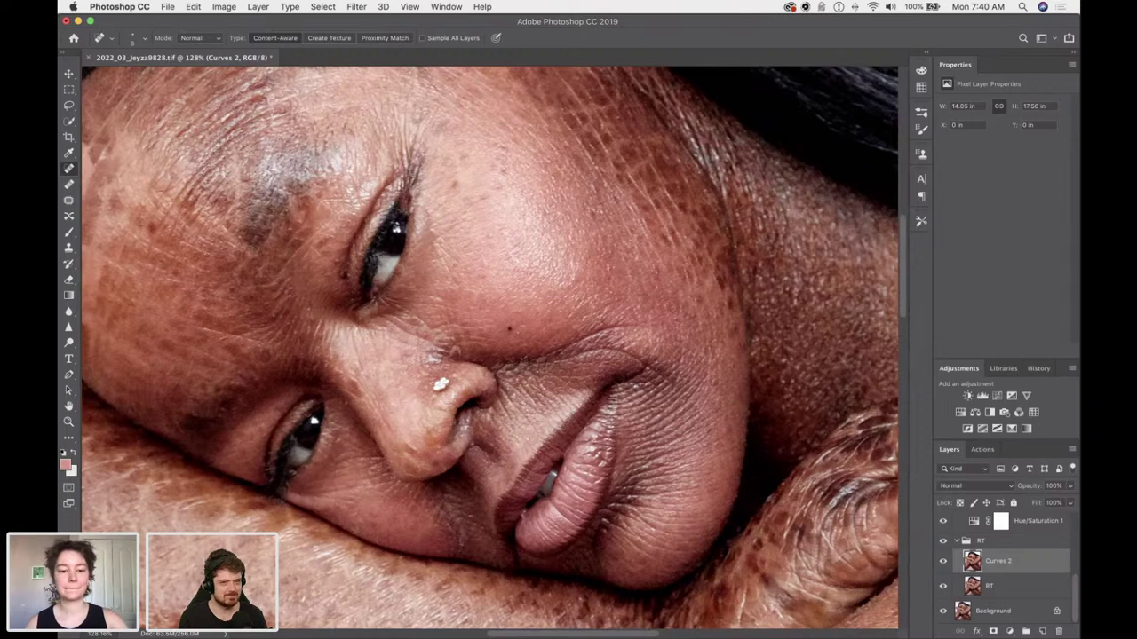
Compare the eyes close up with the merged Curves 2 layer hidden and shown.
scroll(490, 351, "down", 5)
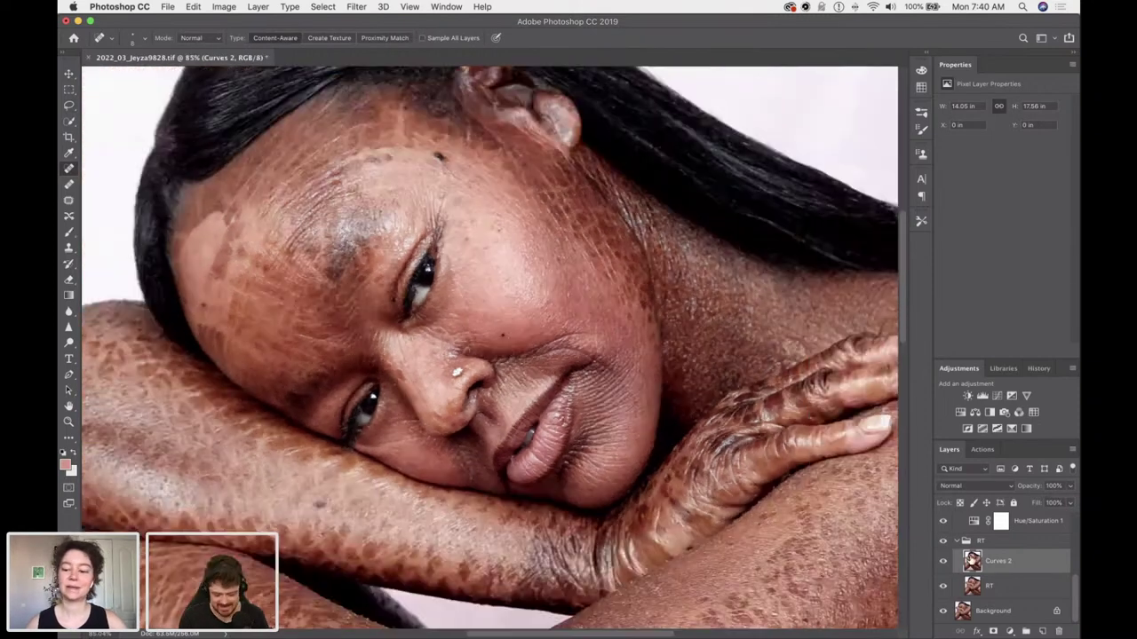
scroll(502, 344, "up", 1)
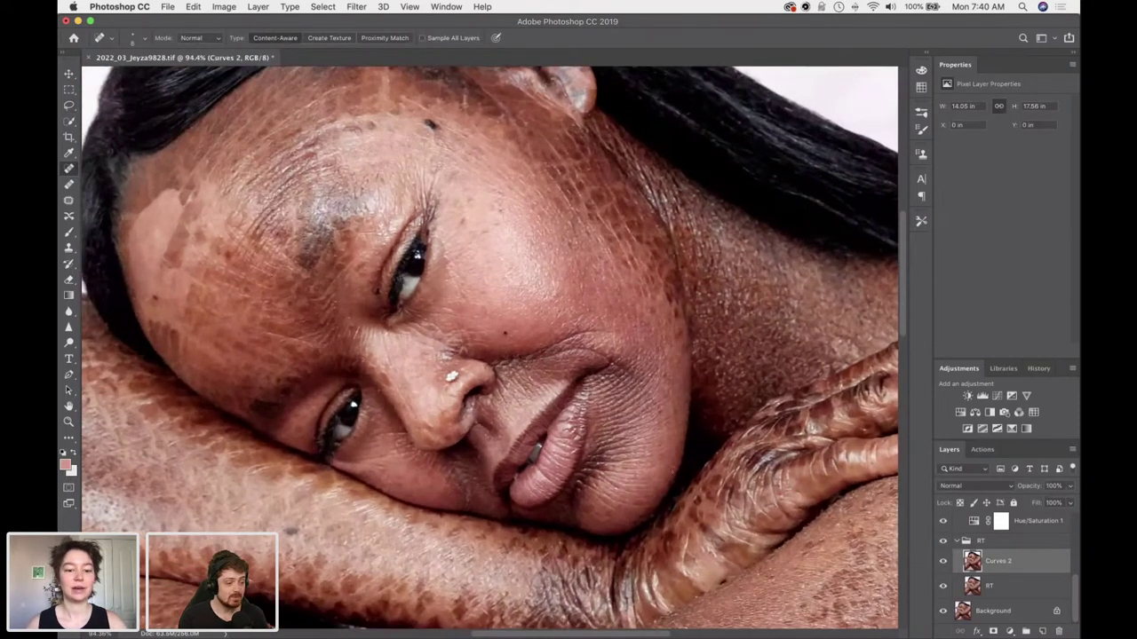
scroll(483, 359, "up", 3)
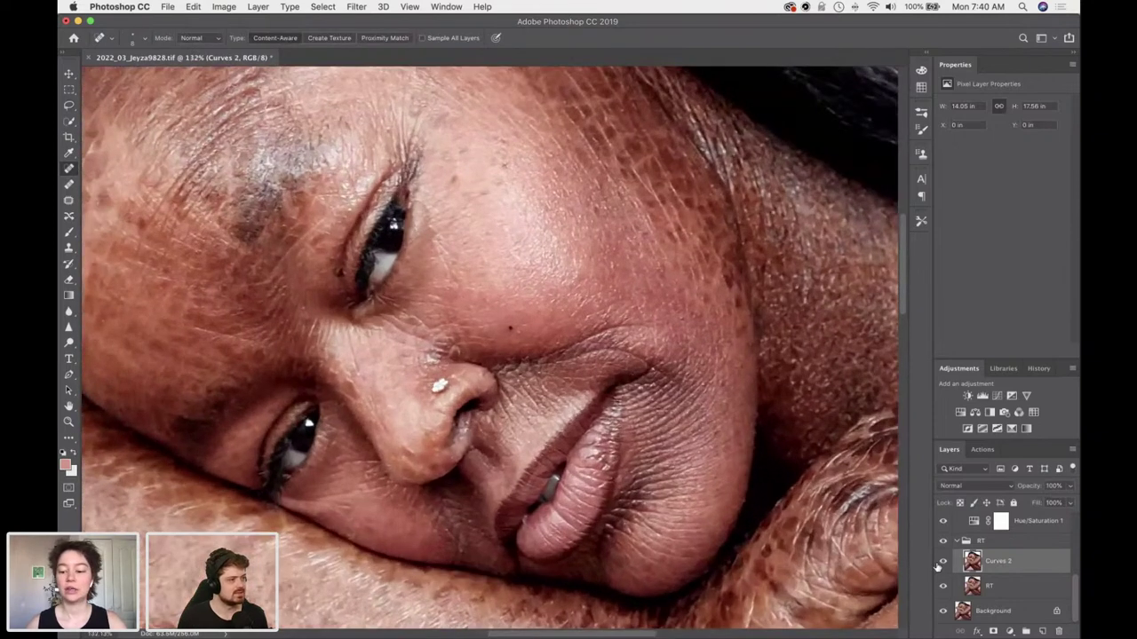
left_click(943, 562)
left_click(943, 562)
left_click(943, 562)
left_click(943, 562)
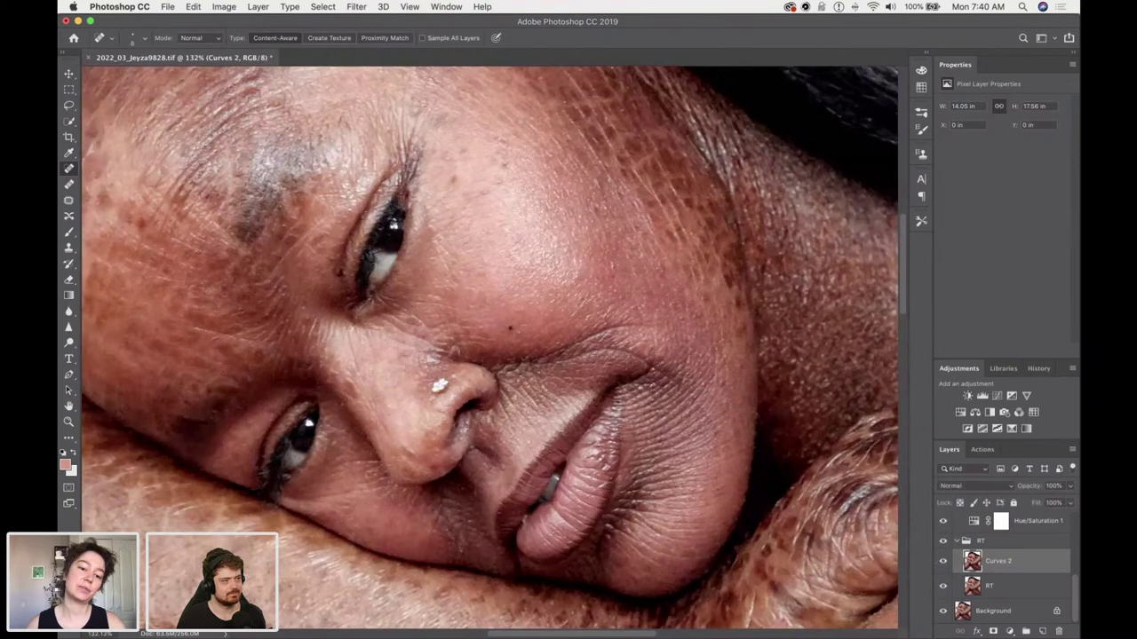
Compare the face and arms from farther out with the merged Curves 2 layer hidden and shown.
key("super+0")
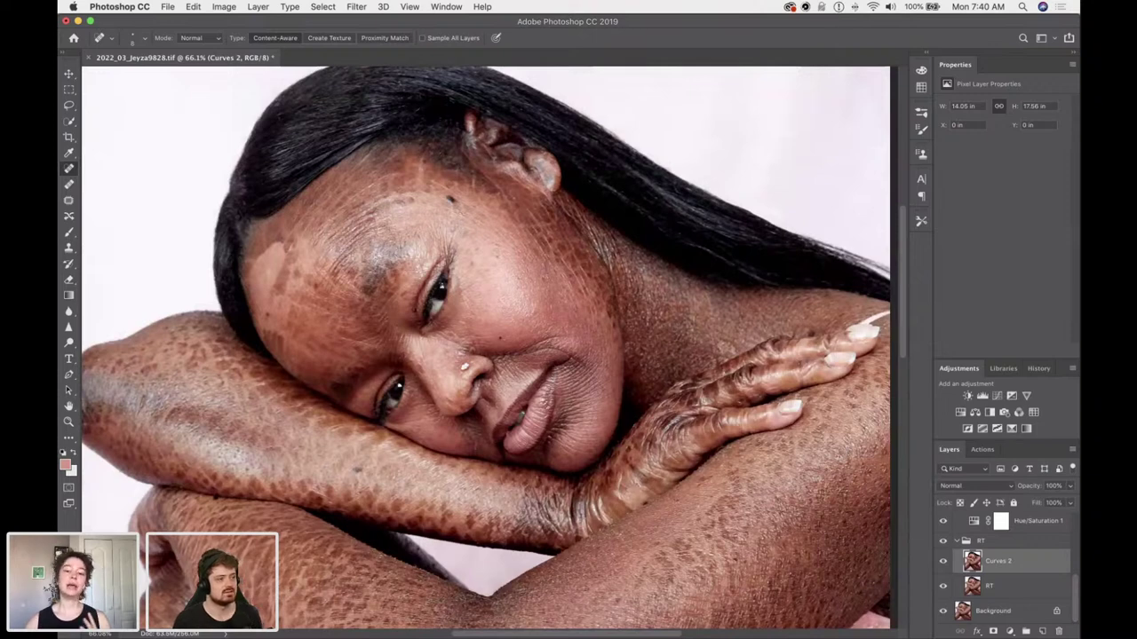
left_click(943, 562)
left_click(943, 563)
key("super+minus")
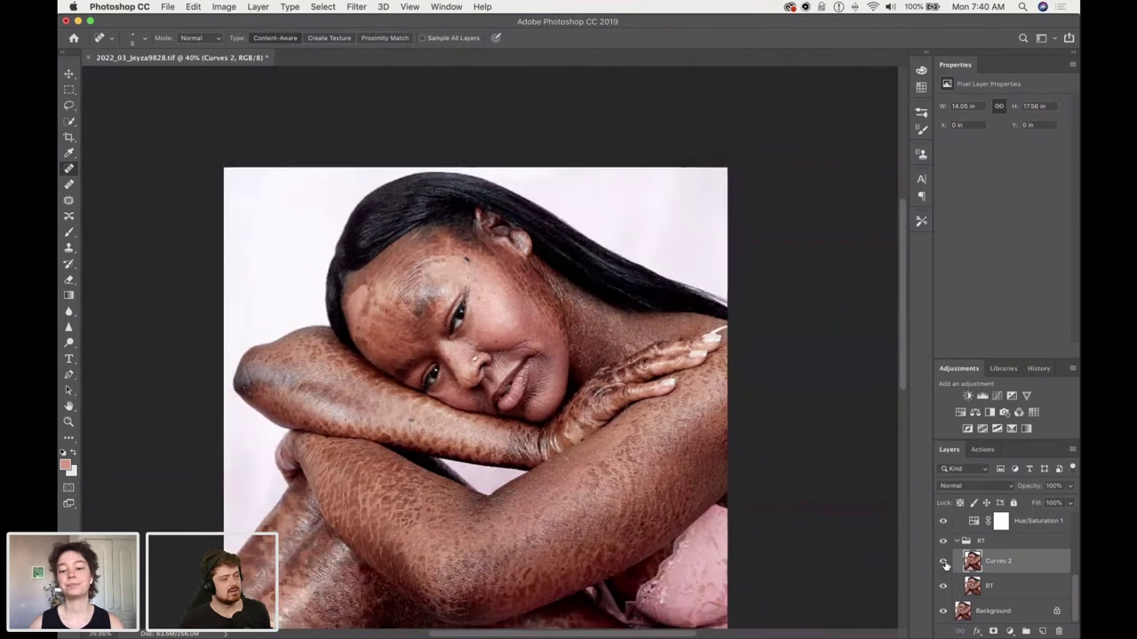
left_click(943, 561)
left_click(943, 561)
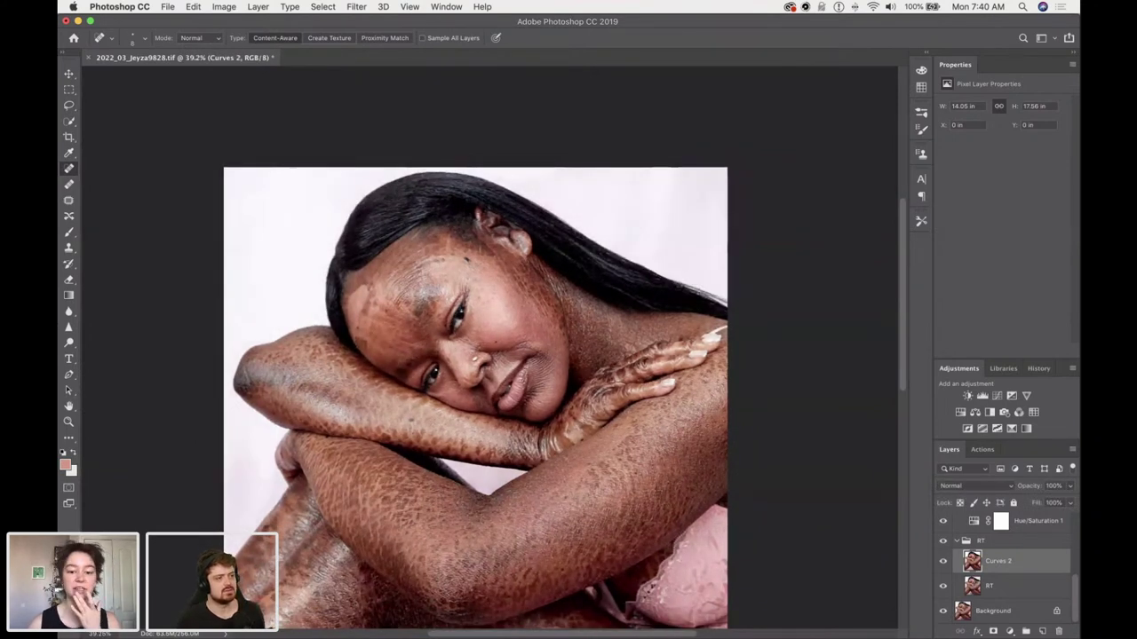
left_click(943, 562)
left_click(944, 562)
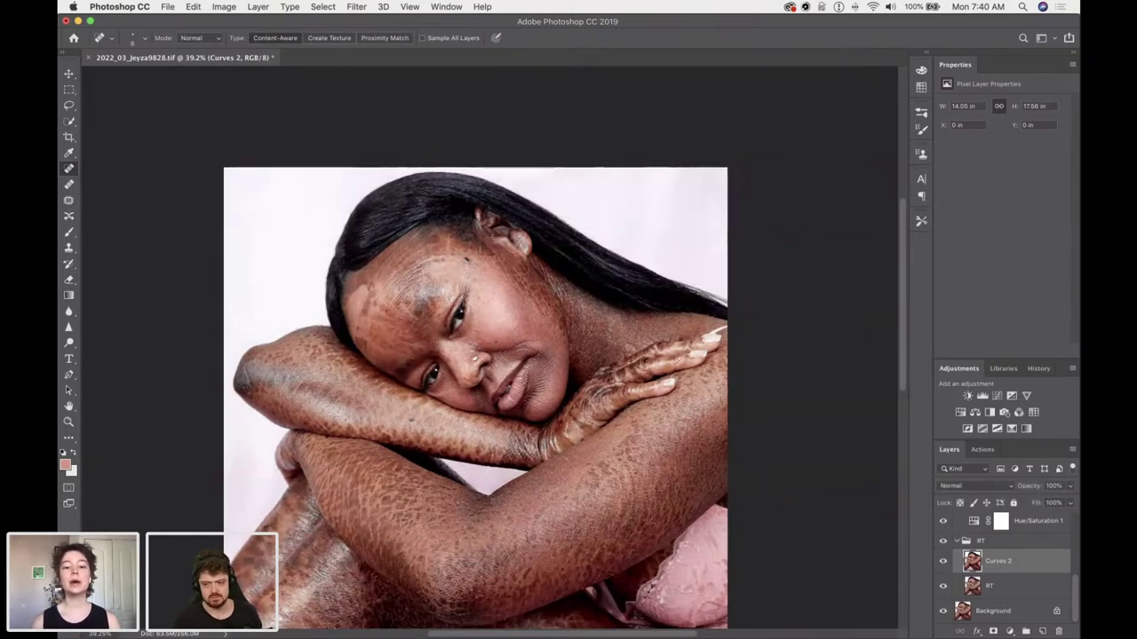
Choose the Sharpen tool and examine the eyes and surrounding skin close up.
scroll(513, 337, "up", 2)
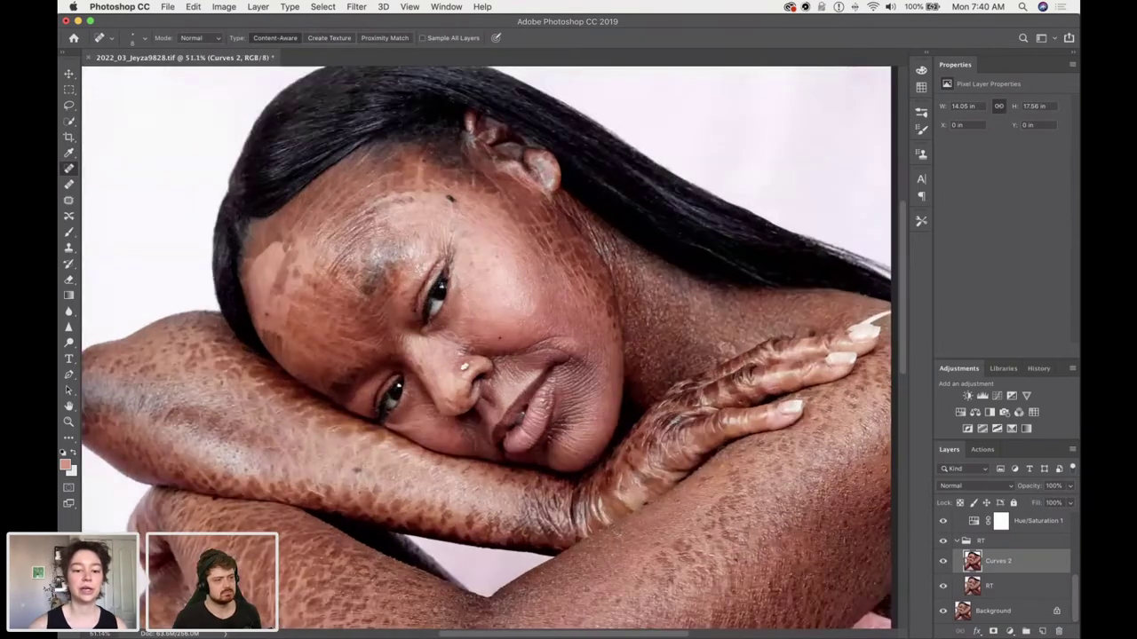
scroll(471, 355, "up", 3)
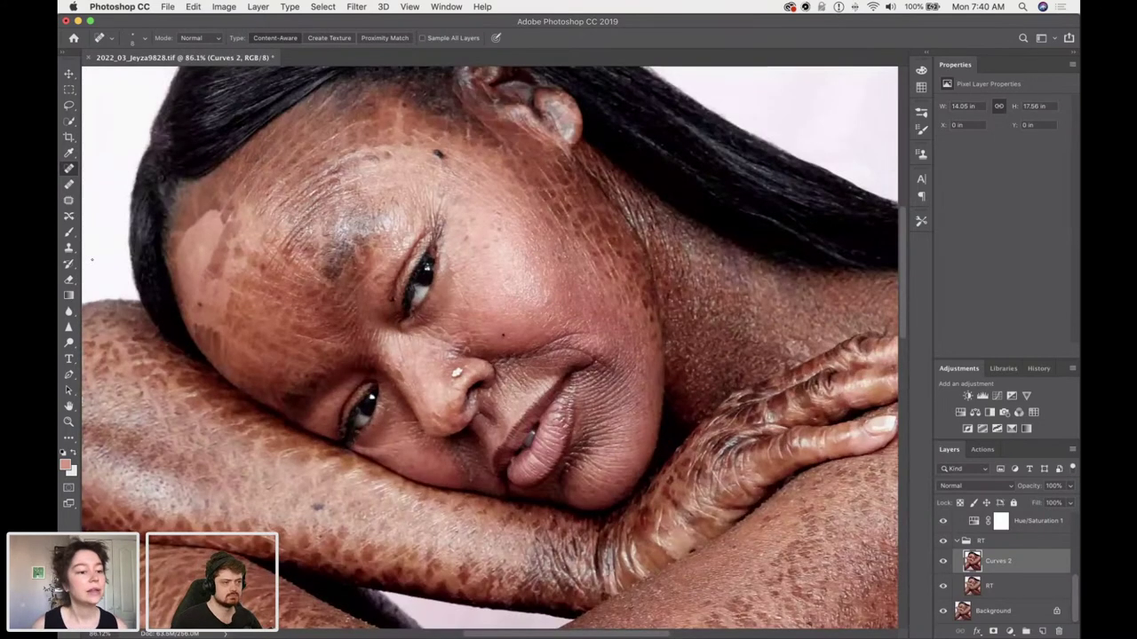
left_click(68, 327)
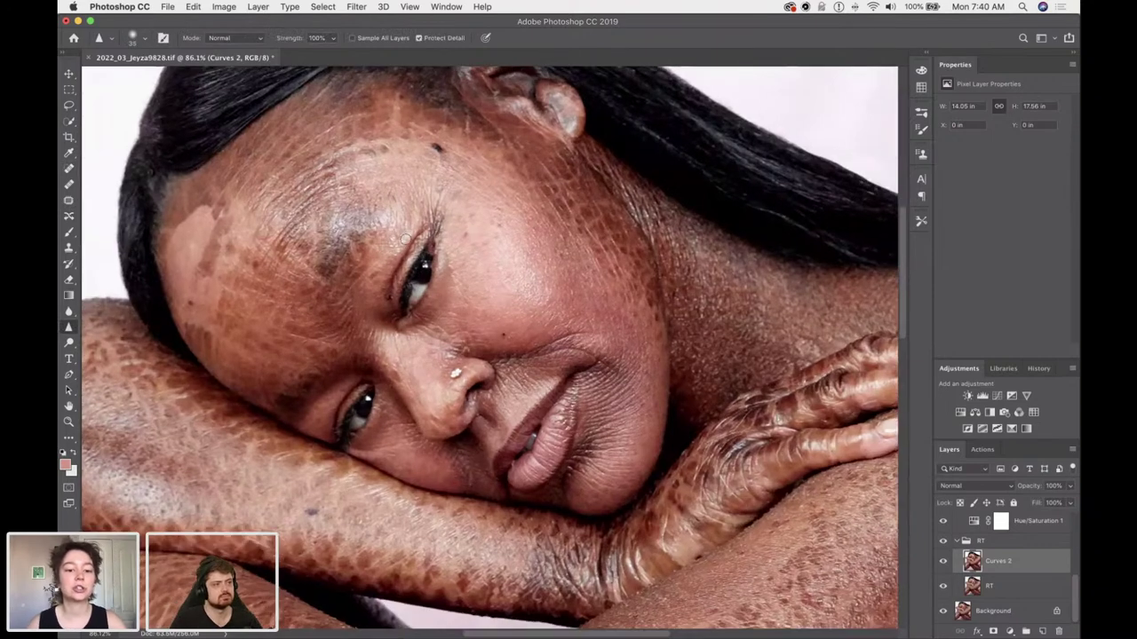
scroll(406, 237, "up", 2)
scroll(406, 237, "up", 1)
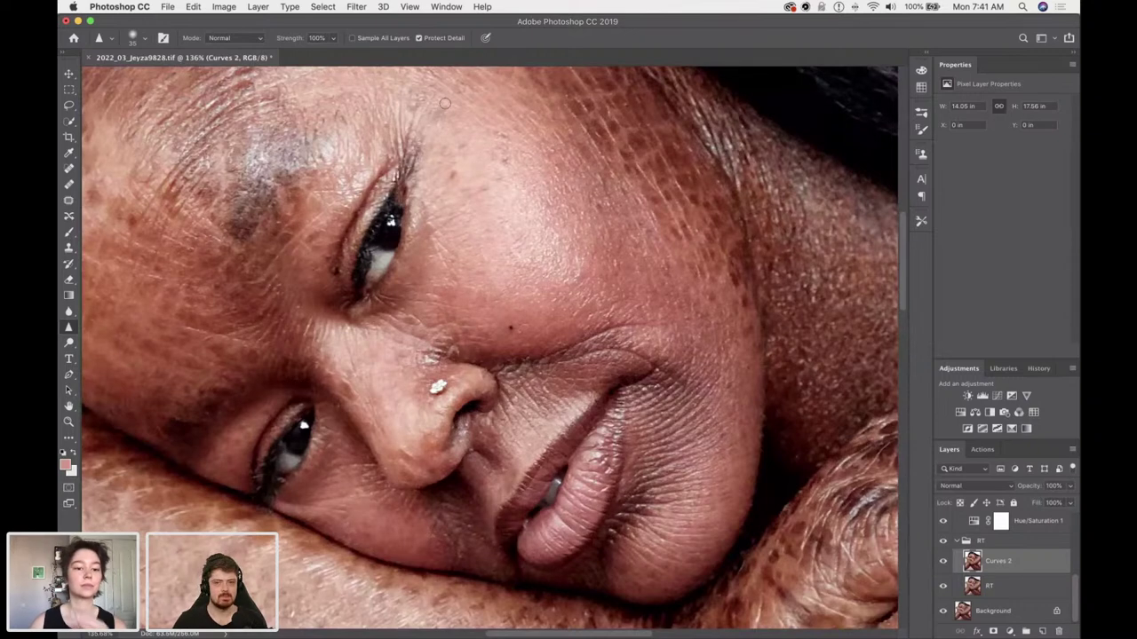
scroll(486, 348, "down", 5)
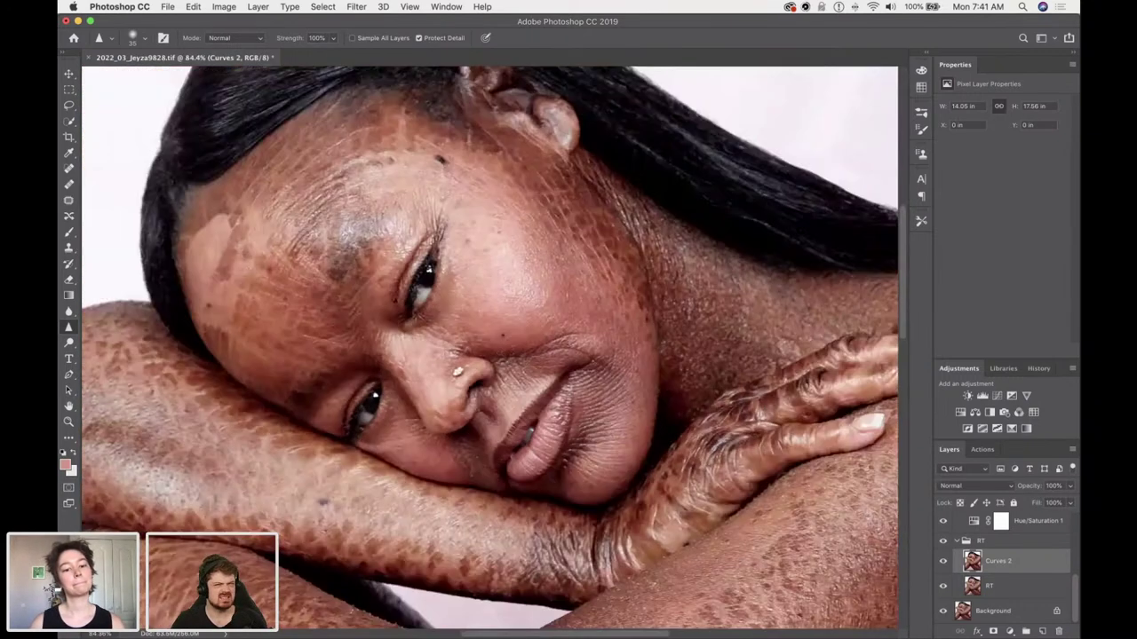
Compare the entire portrait with the merged Curves 2 layer hidden and shown, and inspect the crossed arms more closely.
scroll(489, 348, "down", 5)
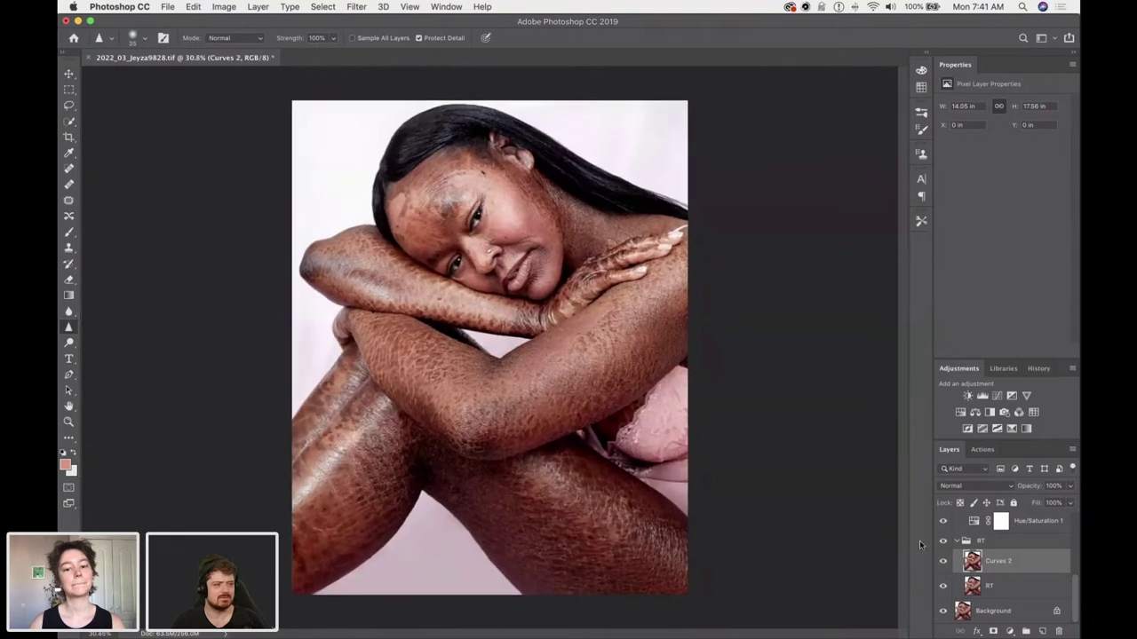
left_click(942, 561)
left_click(942, 561)
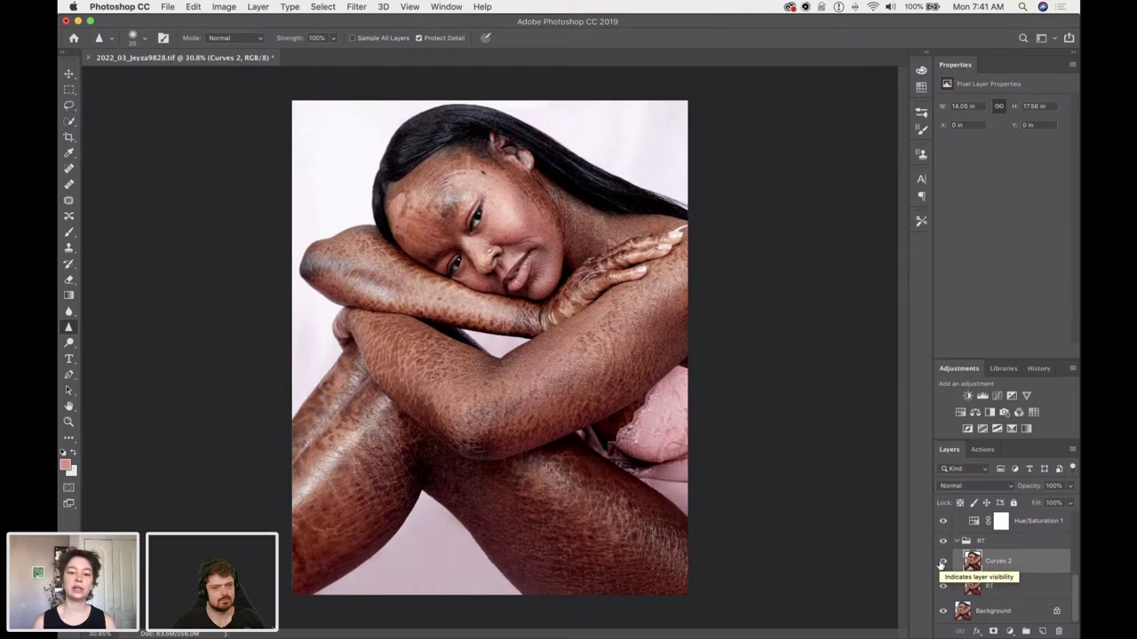
left_click(943, 563)
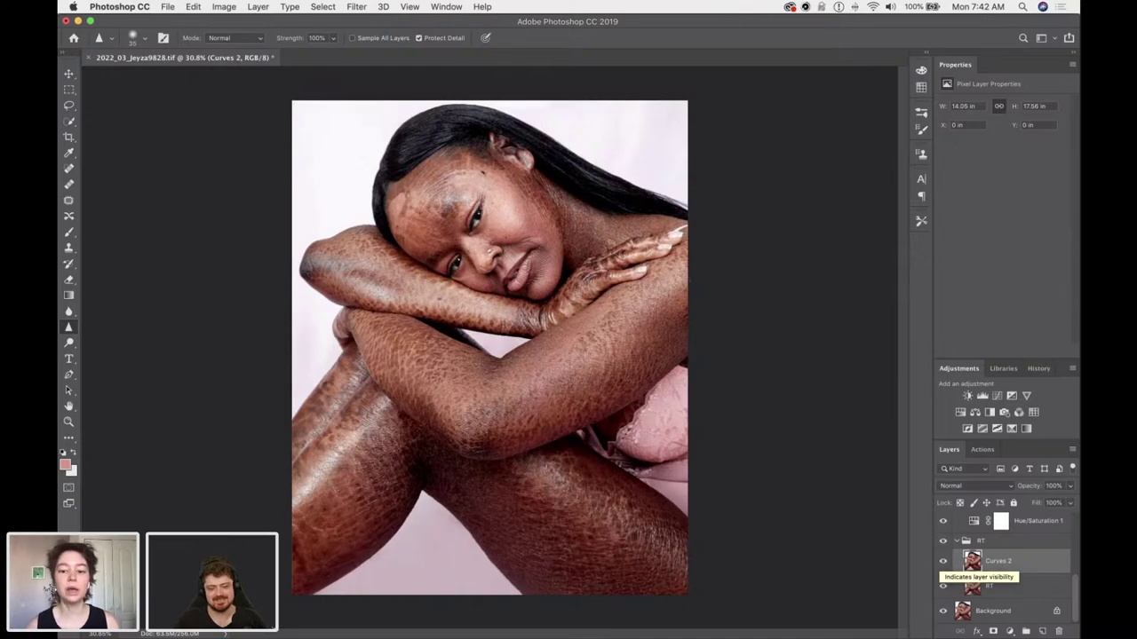
scroll(639, 283, "up", 5)
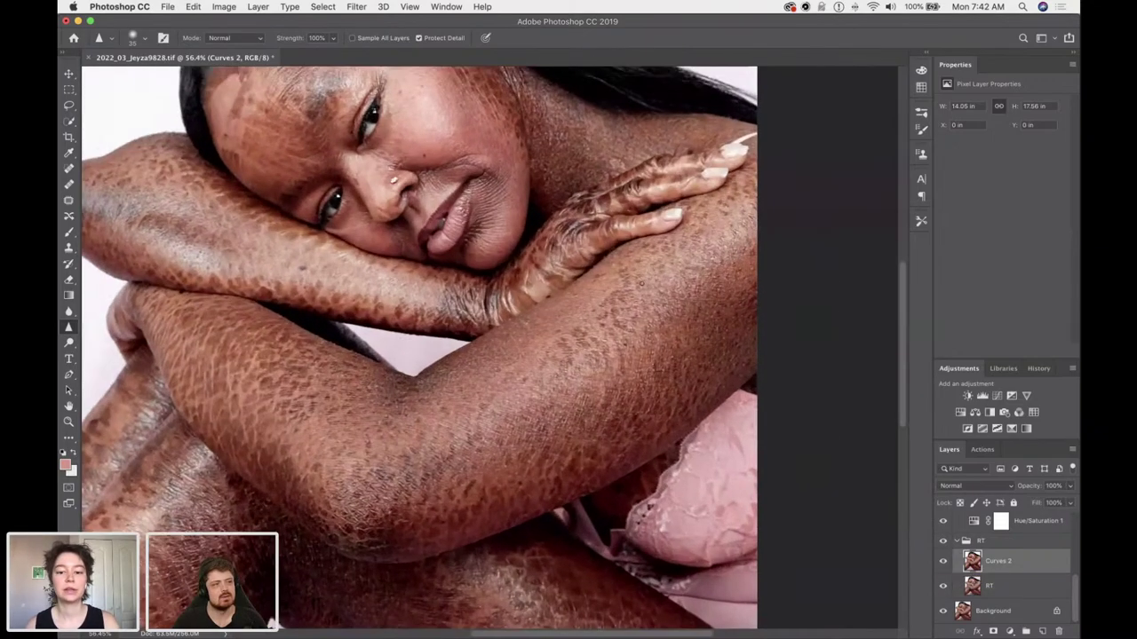
Choose the Clone Stamp tool for the fingertips resting on the shoulder and reduce its brush size to 9 pixels.
scroll(640, 283, "up", 6)
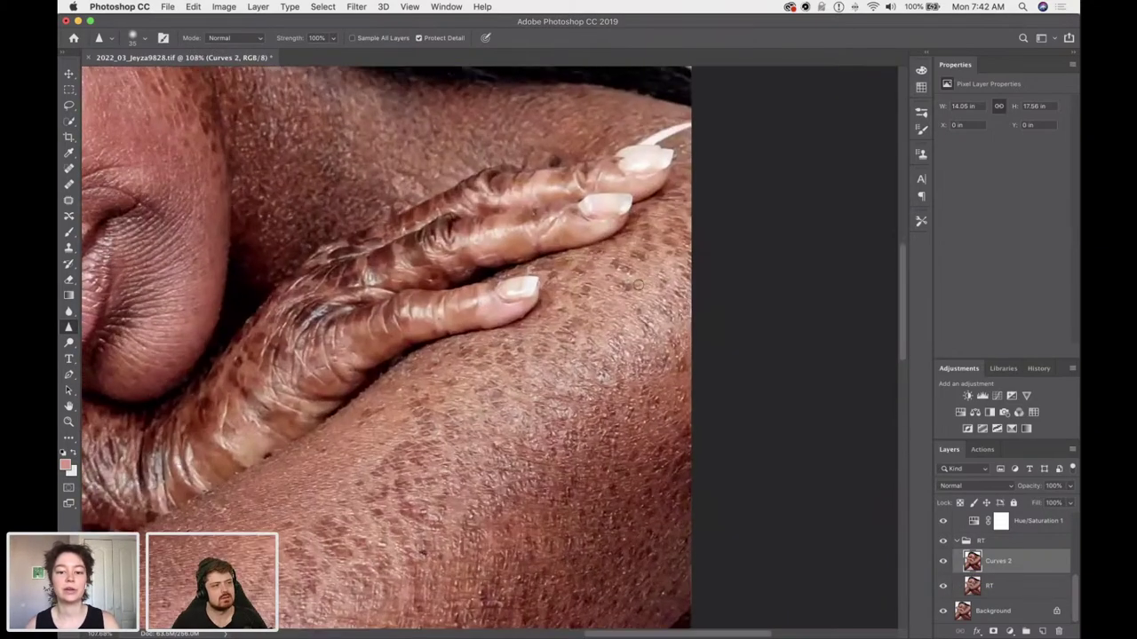
scroll(639, 283, "down", 8)
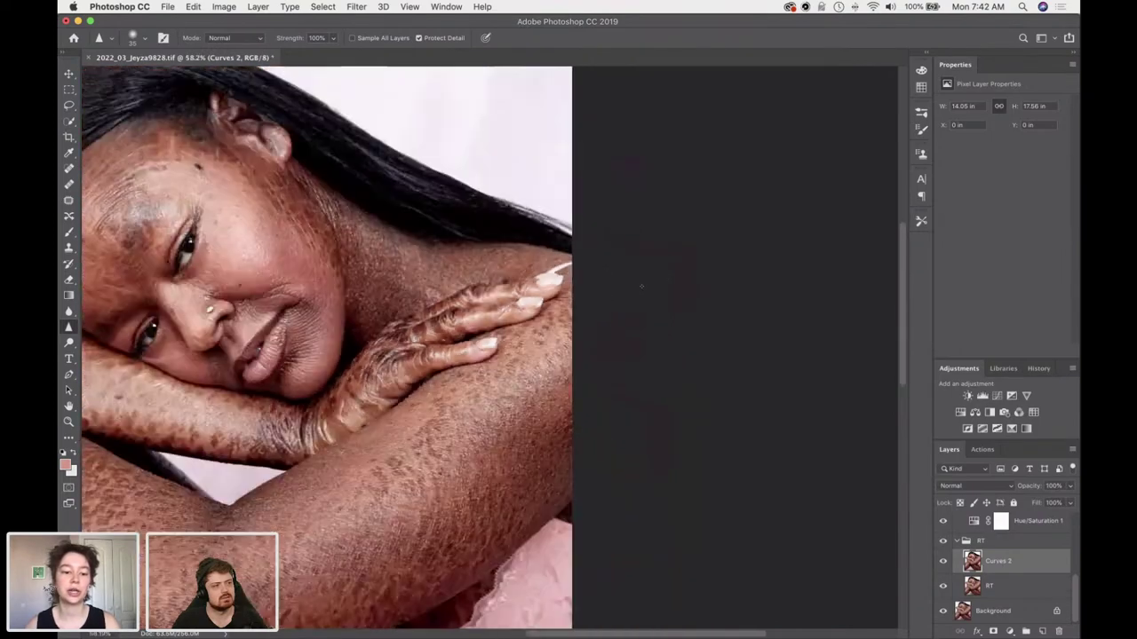
scroll(489, 346, "down", 1)
scroll(716, 265, "up", 5)
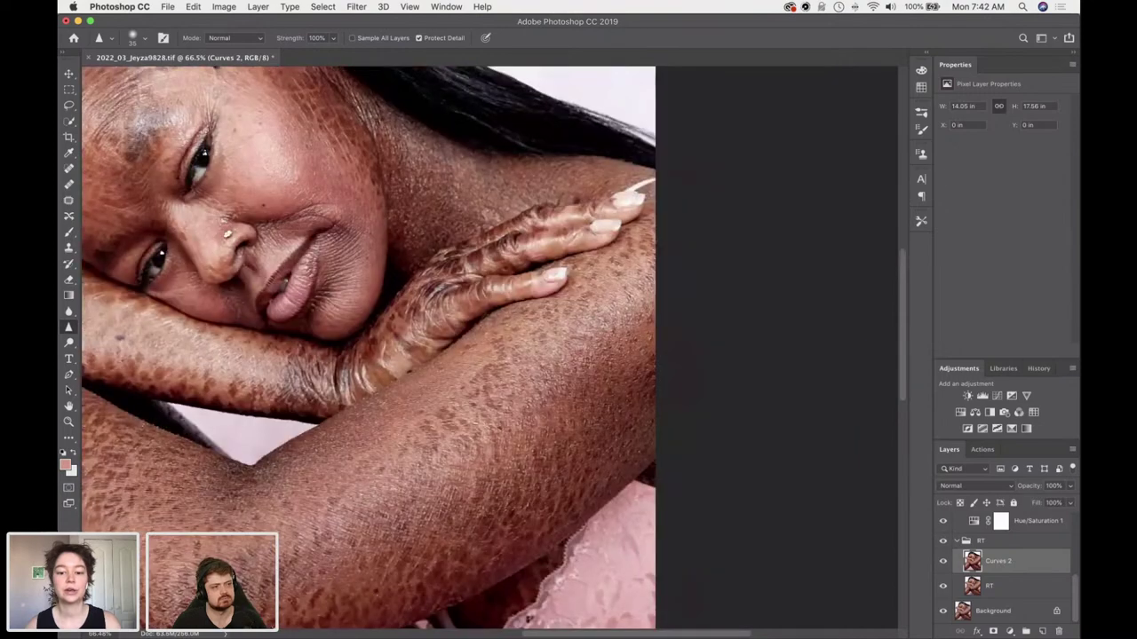
scroll(648, 244, "up", 5)
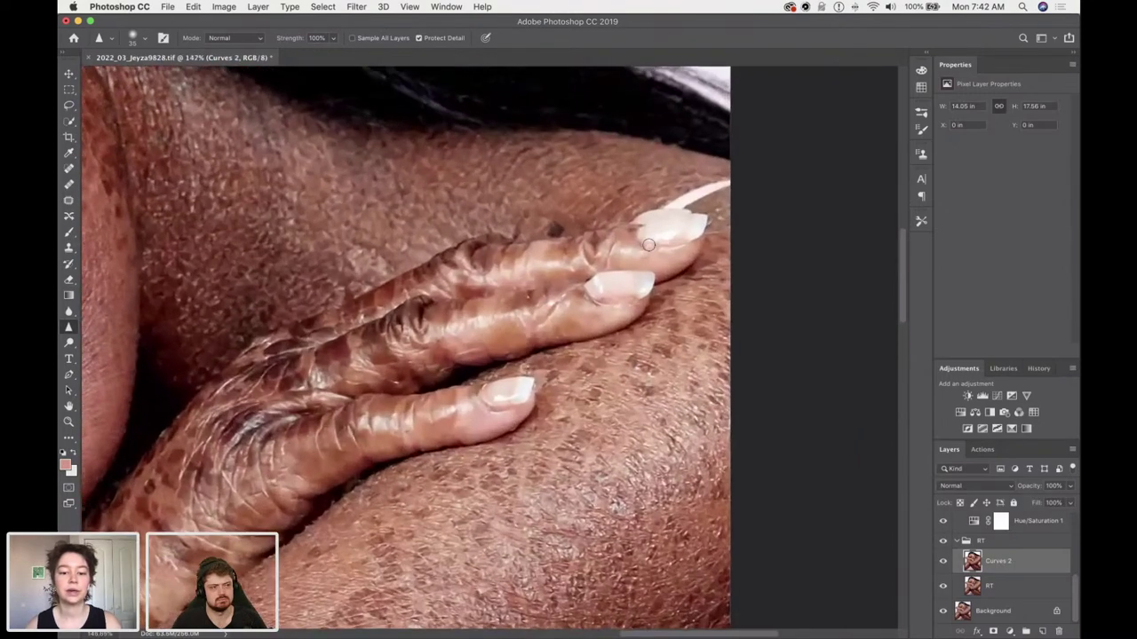
scroll(648, 244, "down", 1)
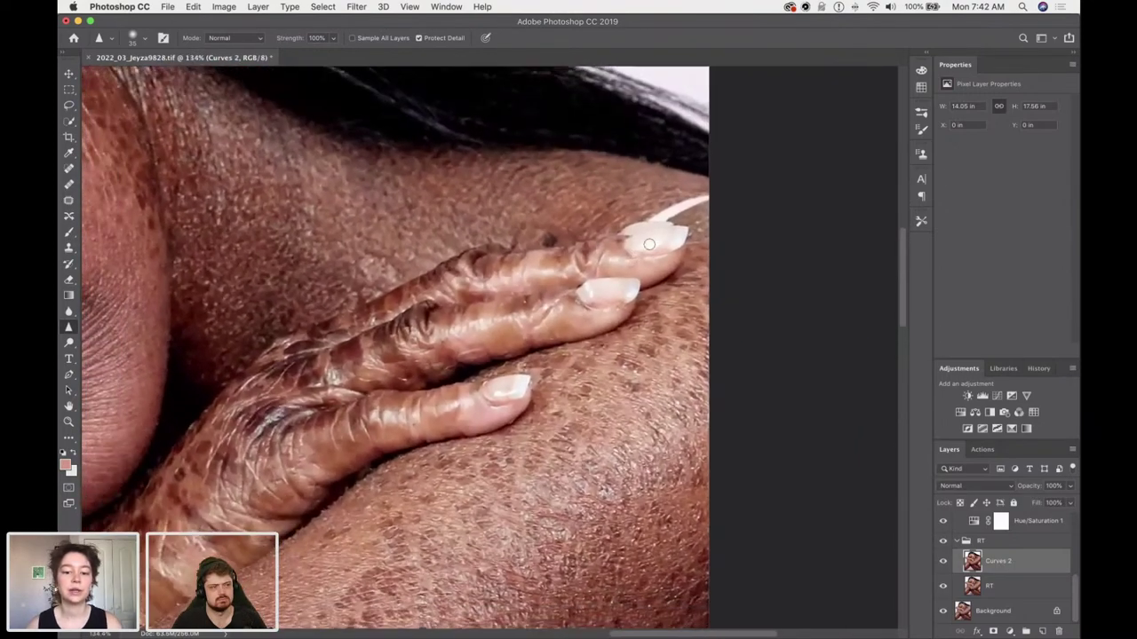
left_click(68, 248)
key("bracketleft")
key("bracketleft")
key("bracketleft")
key("bracketleft")
key("bracketleft")
key("bracketleft")
key("bracketleft")
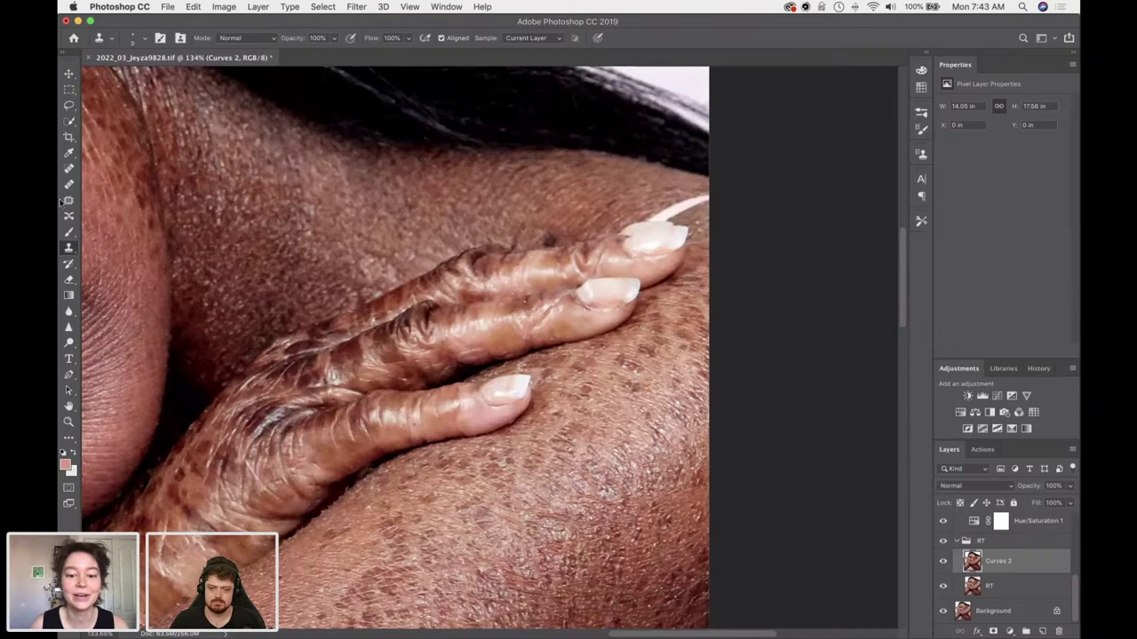
Retouch a small spot on the skin between the two upper fingers with the Clone Stamp tool.
left_click(68, 167)
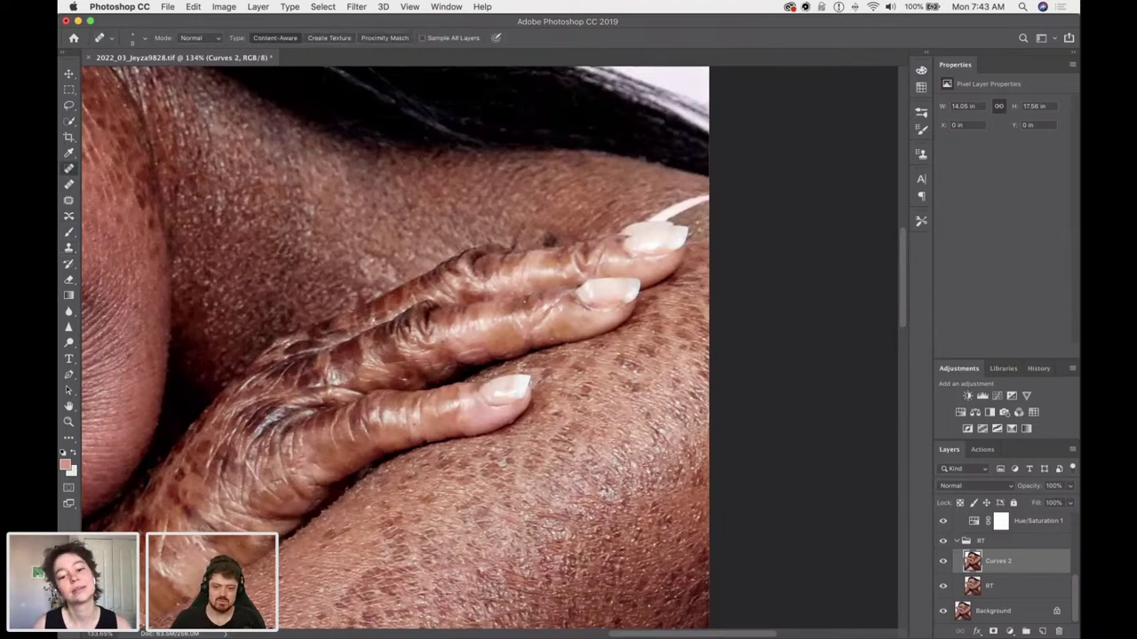
left_click(69, 247)
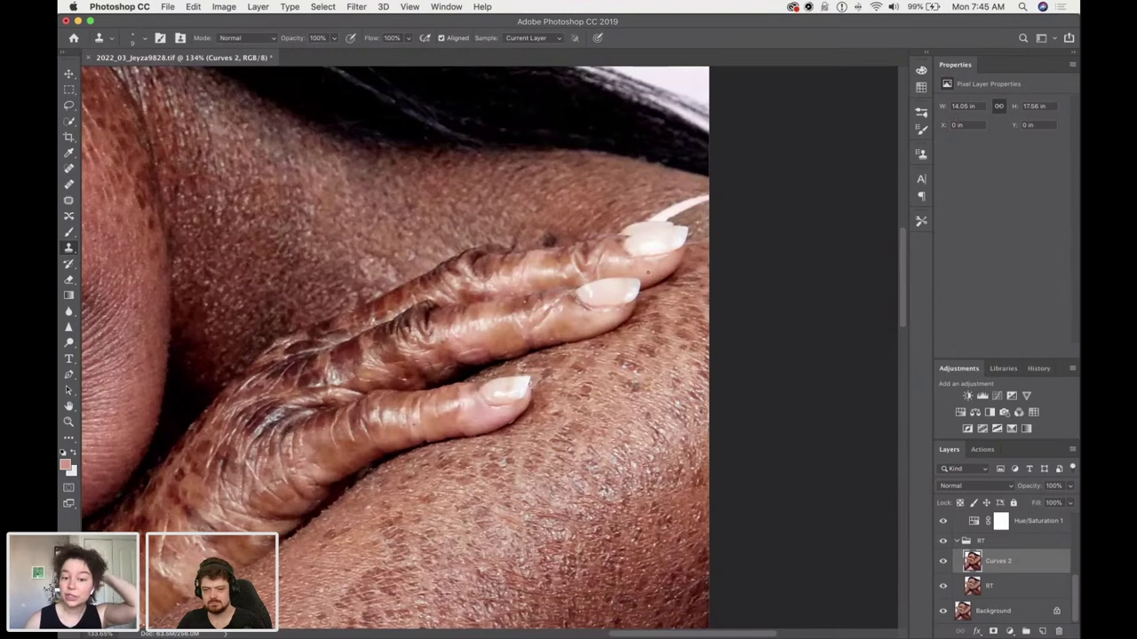
right_click(543, 285)
left_click(543, 285)
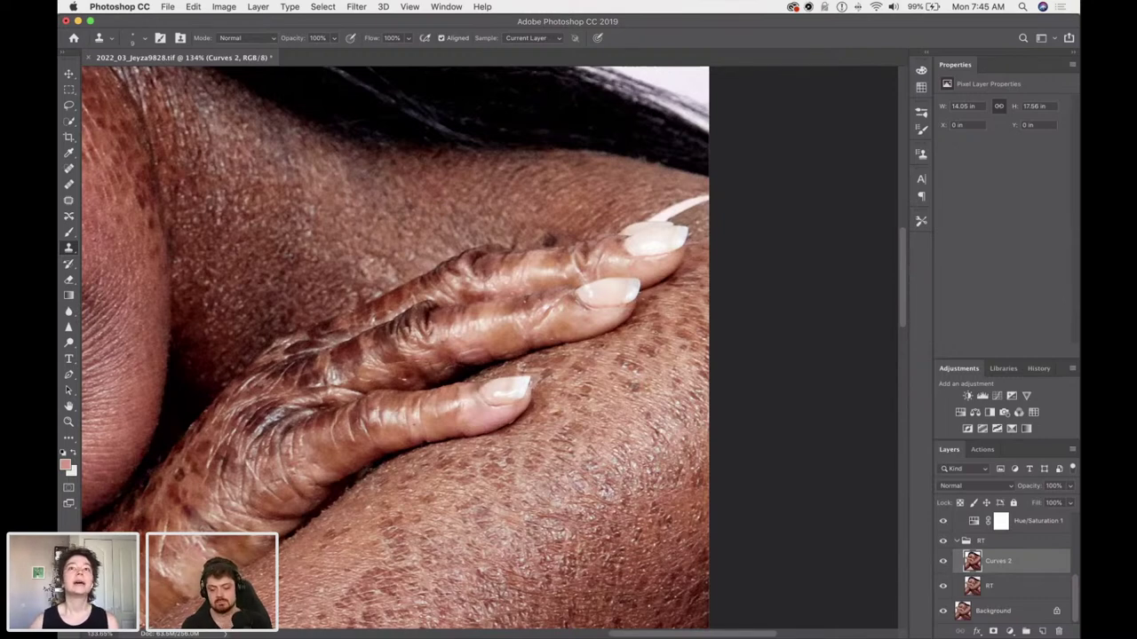
scroll(492, 351, "up", 5)
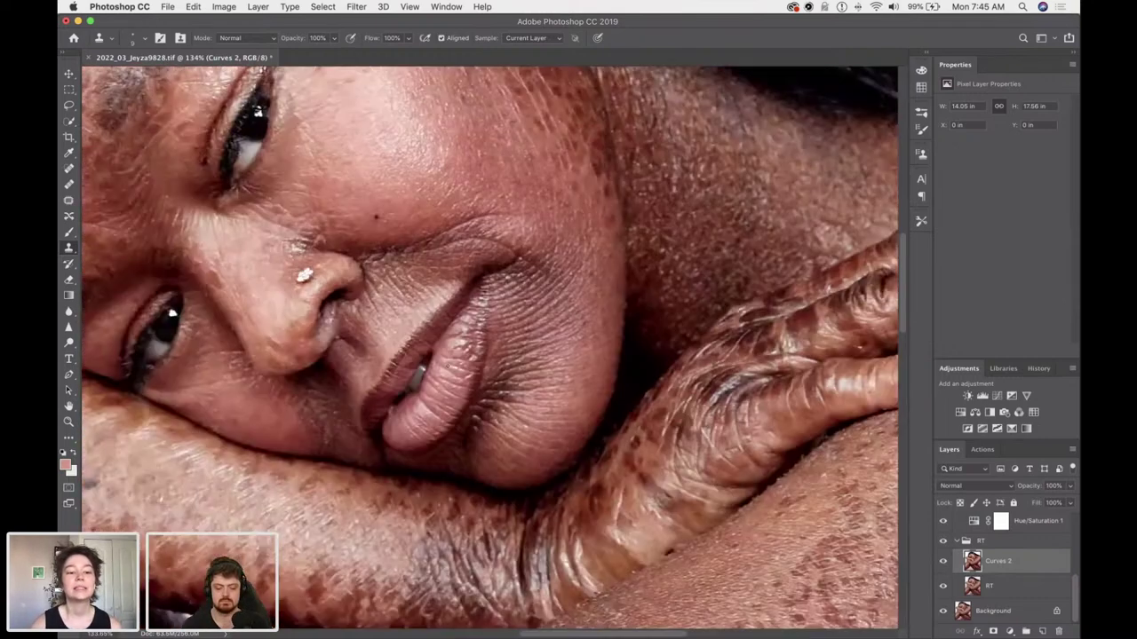
scroll(492, 351, "right", 10)
scroll(493, 351, "left", 3)
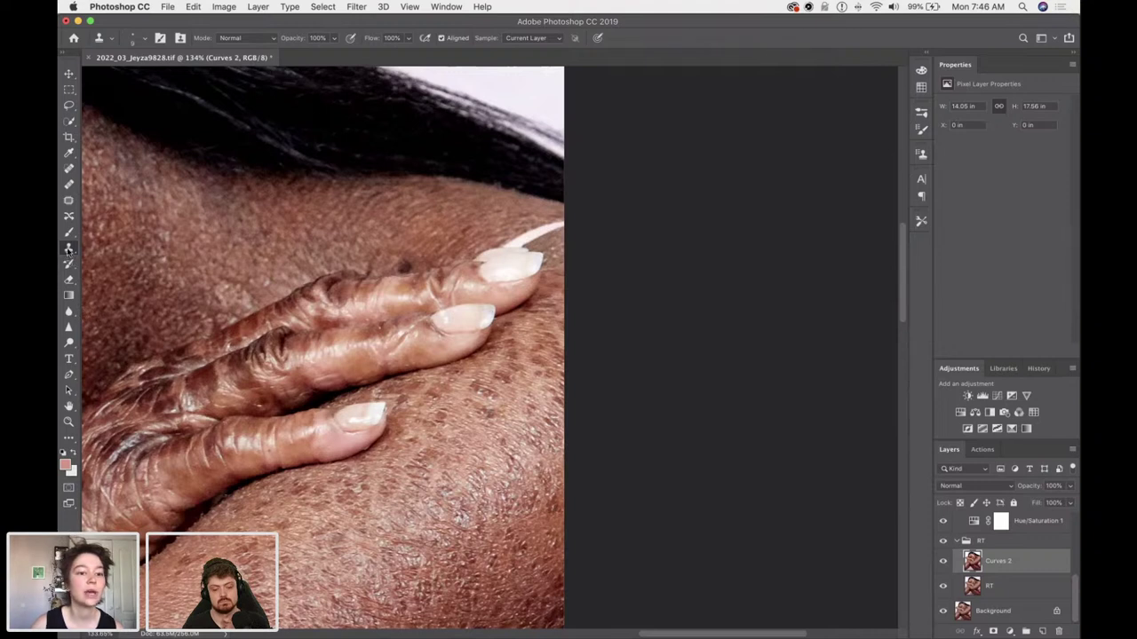
Try the Lighten mode for the Clone Stamp tool and return it to Normal.
left_click(244, 38)
left_click(240, 121)
left_click(232, 39)
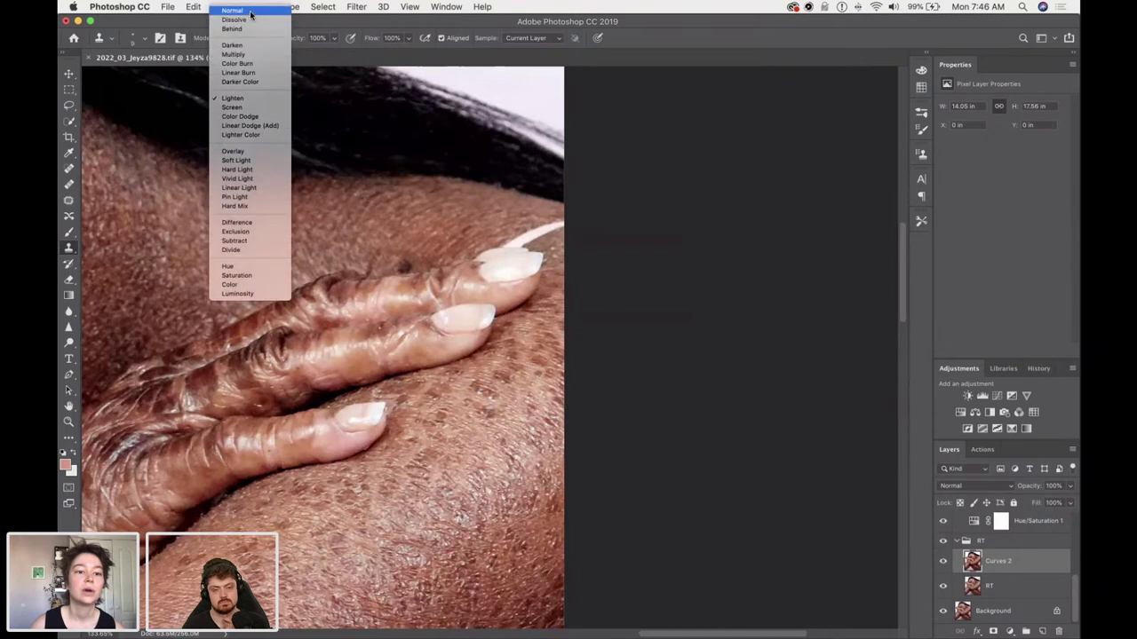
left_click(233, 10)
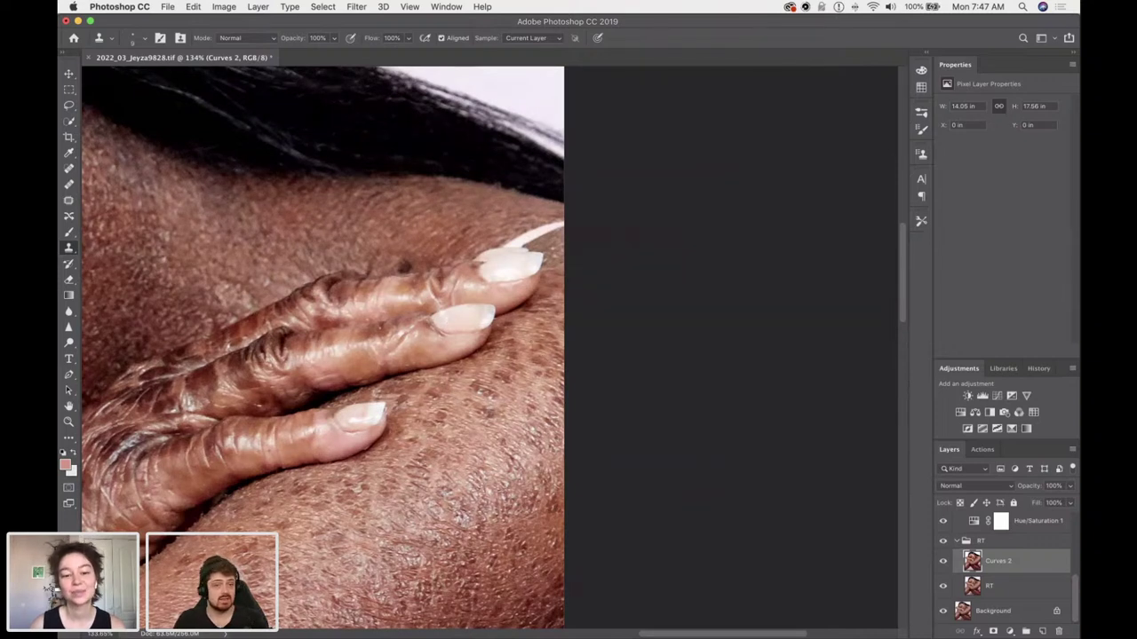
Try to reshape the uppermost fingernail in Liquify, using a rectangular selection around the two upper fingertips and a brush size of 125.
left_click(69, 90)
left_click_drag(435, 212, 560, 381)
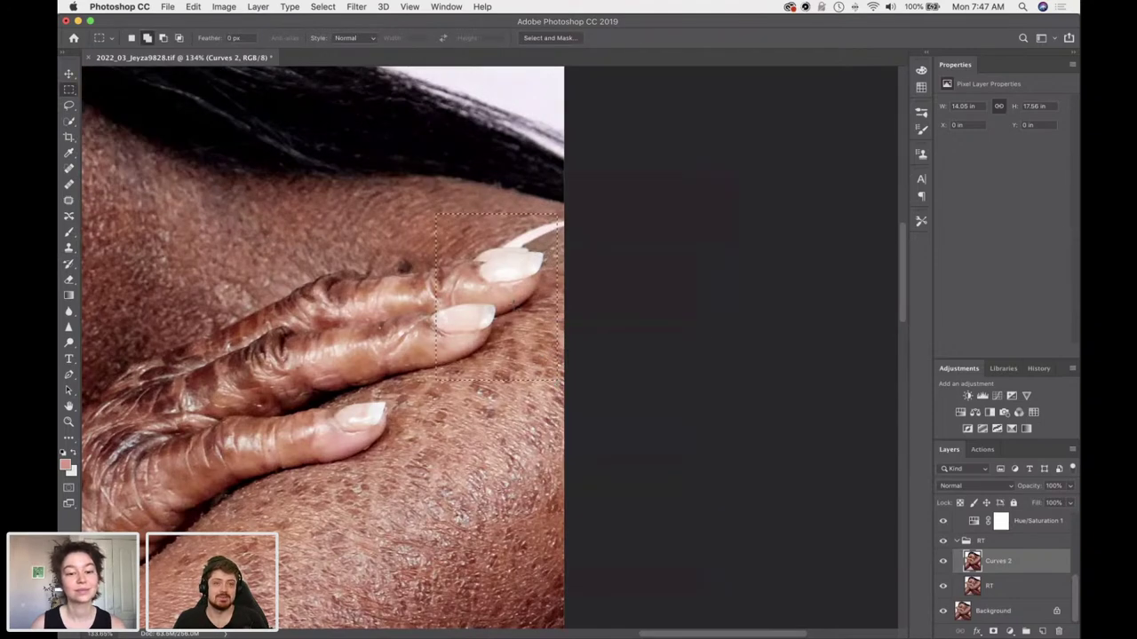
left_click(356, 7)
left_click(395, 104)
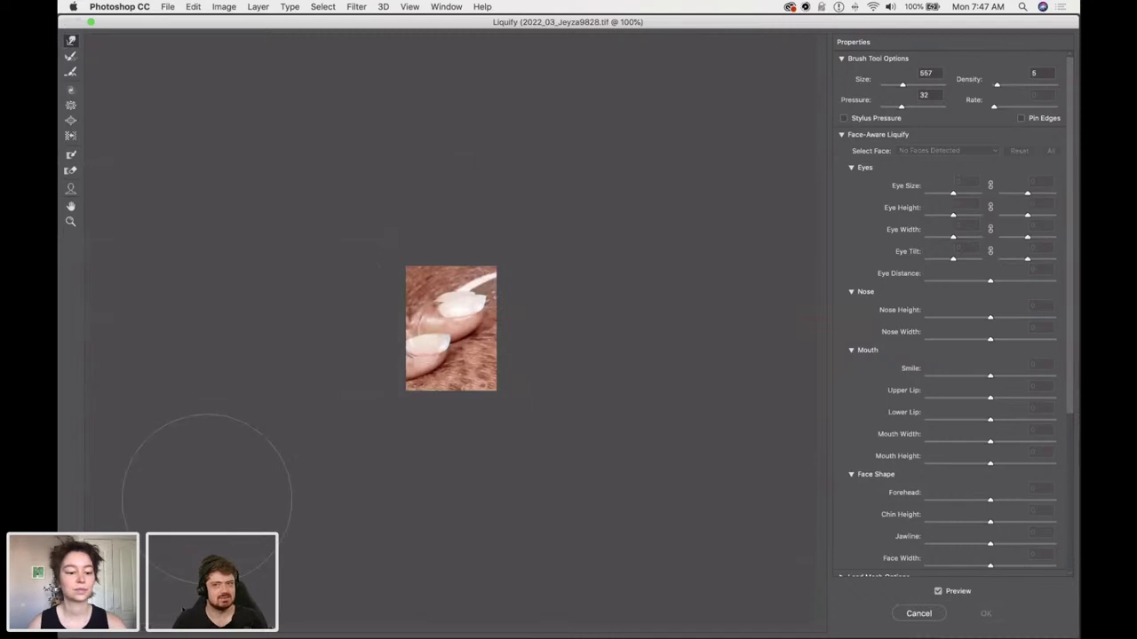
key("super+equal")
key("super+equal")
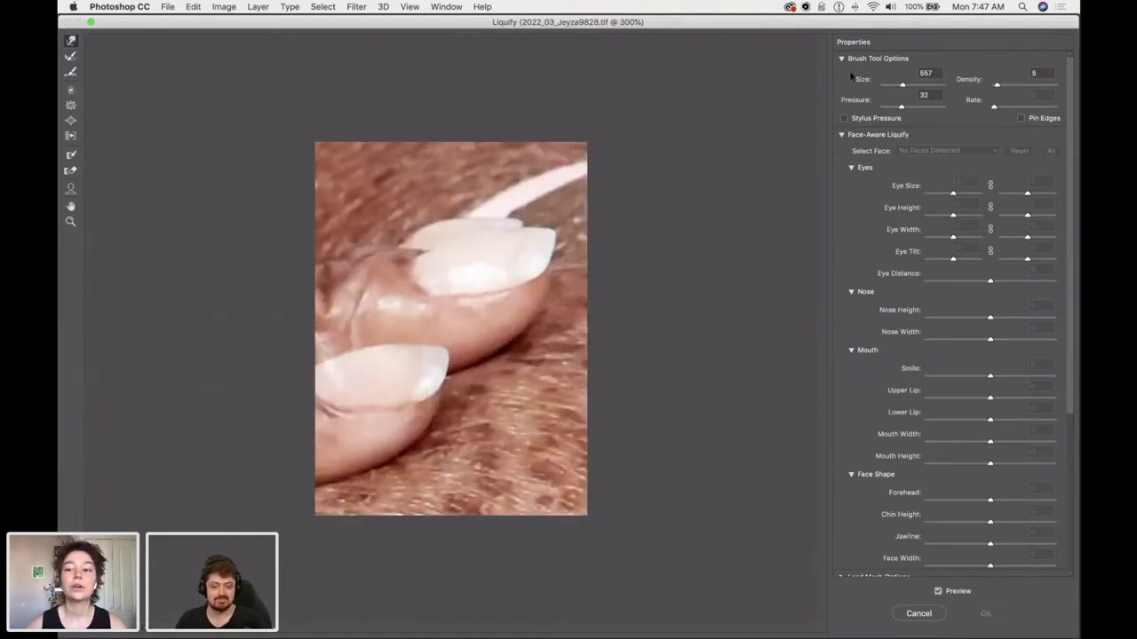
left_click(894, 86)
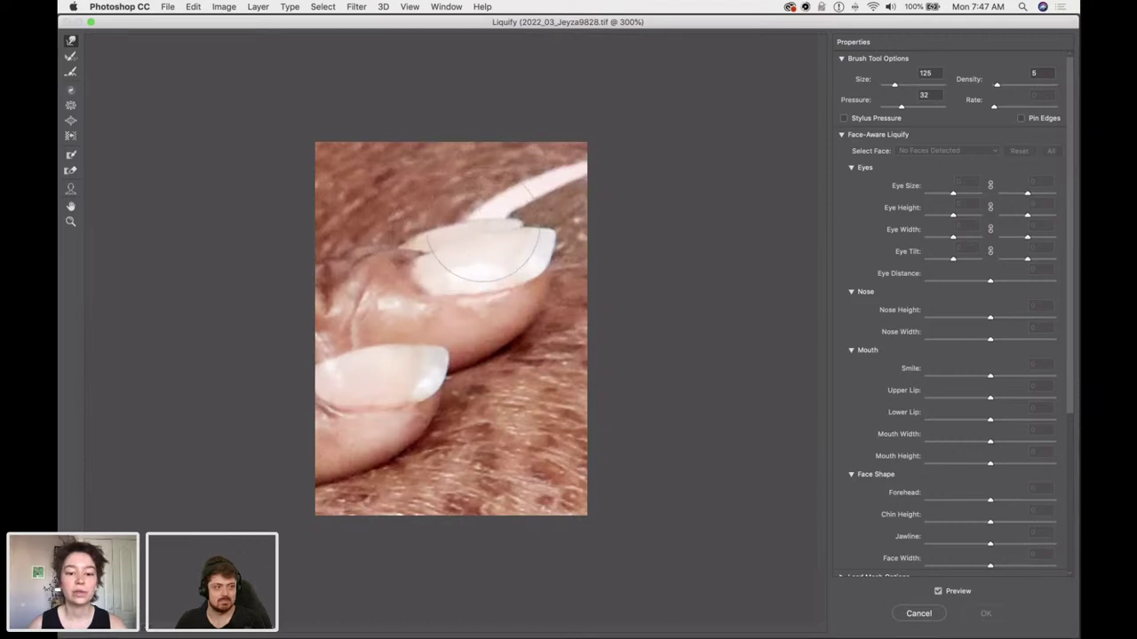
left_click_drag(453, 251, 430, 266)
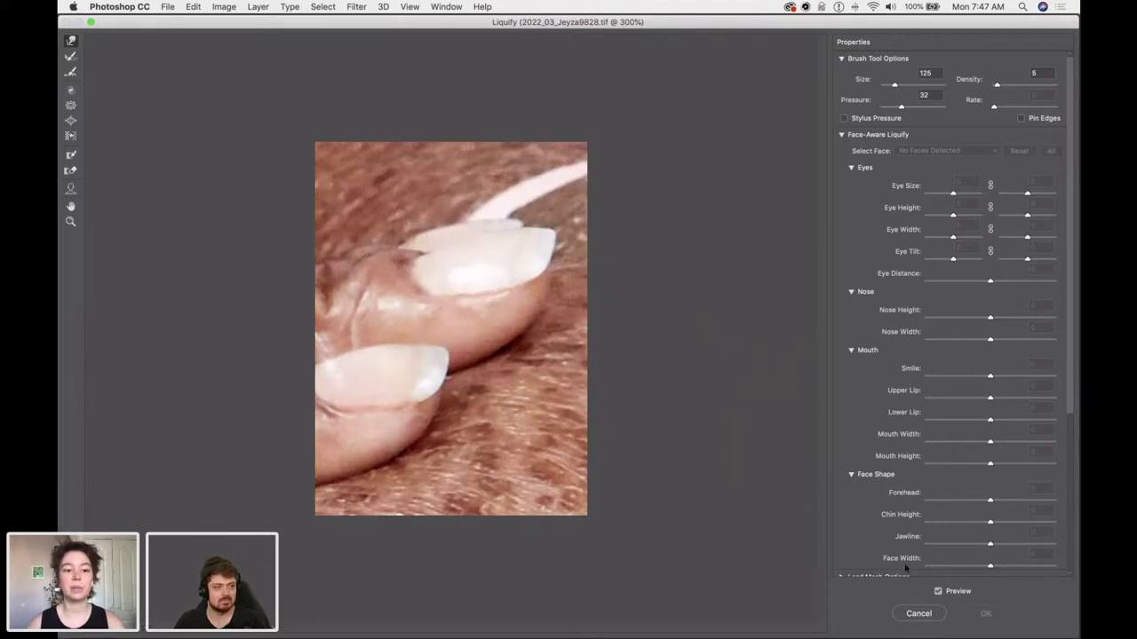
key("Return")
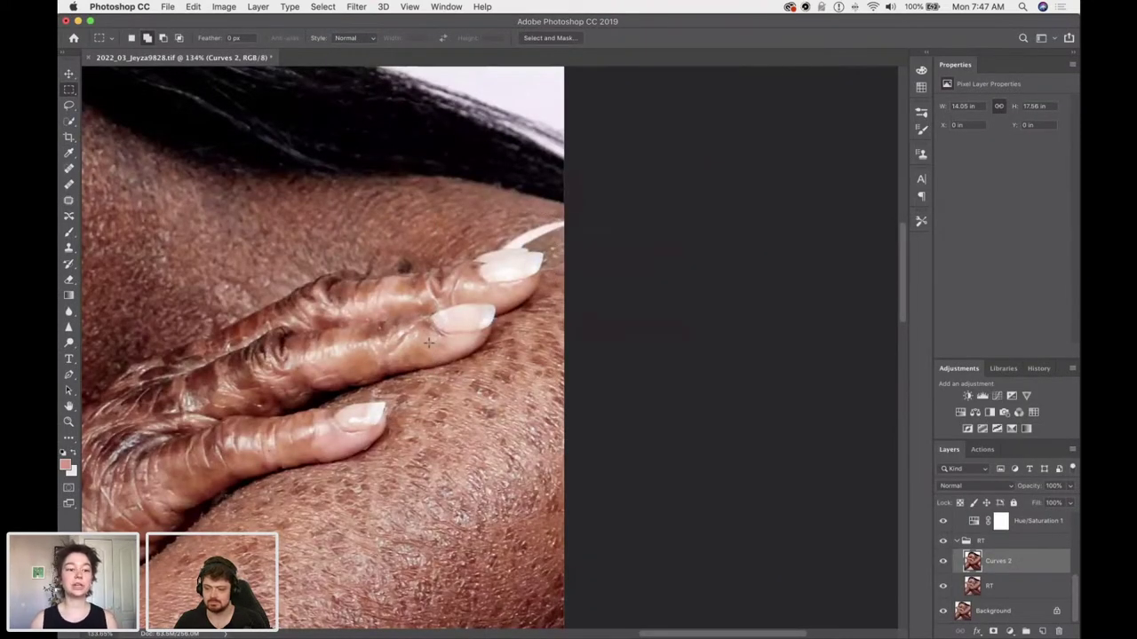
Retouch the small marks on the skin between the two upper fingernails.
left_click(68, 248)
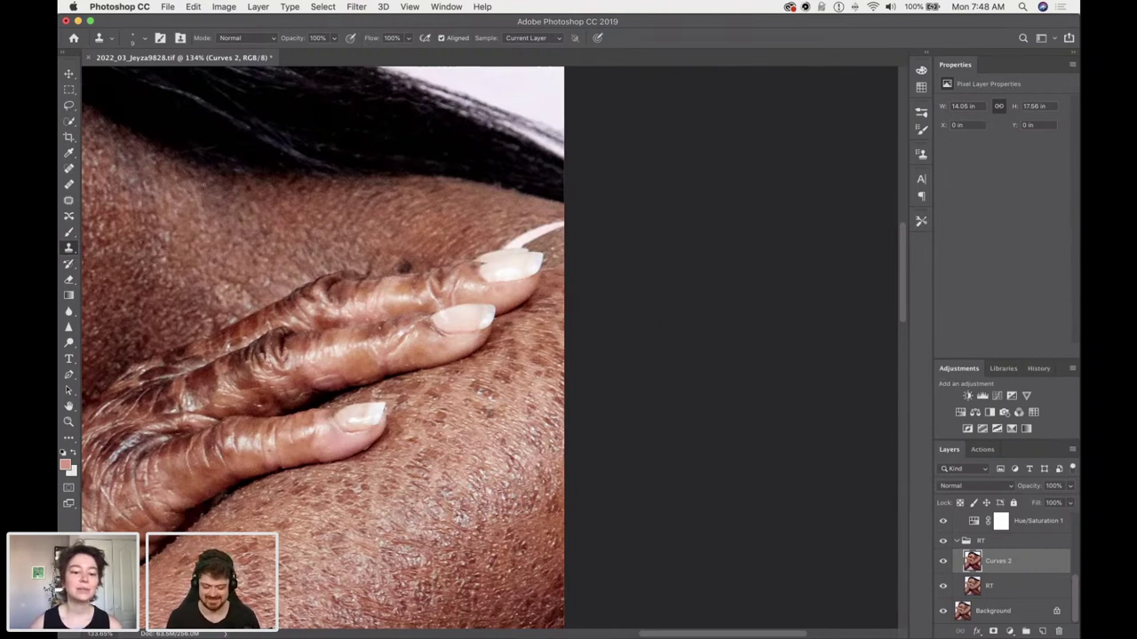
left_click(68, 200)
mouse_move(490, 304)
left_mouse_down()
mouse_move(500, 294)
mouse_move(493, 303)
left_mouse_up()
left_click(510, 300)
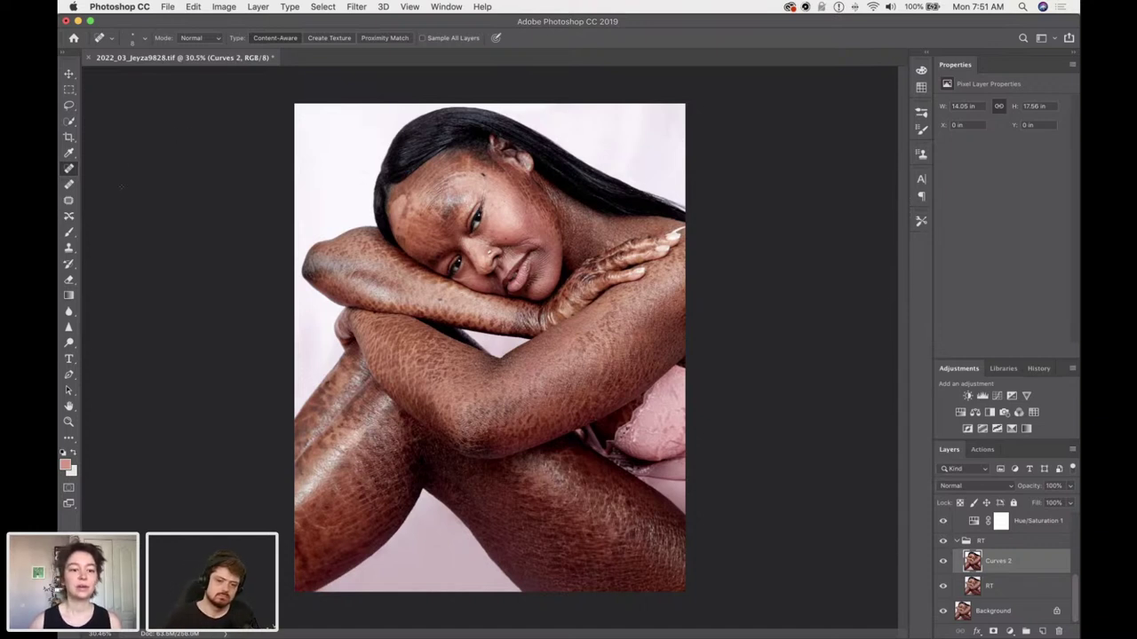
Lasso the forearm below the face and the upper arm near the shoulder, and feather the selection by 60 pixels.
left_click(69, 105)
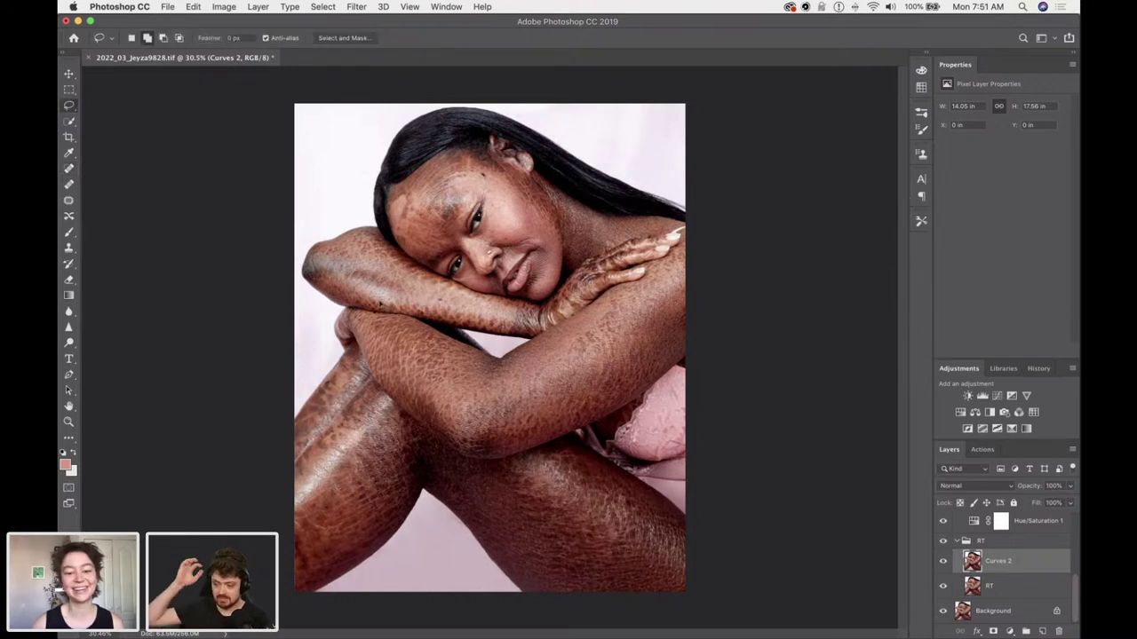
mouse_move(458, 283)
left_mouse_down()
mouse_move(396, 270)
mouse_move(457, 317)
mouse_move(538, 331)
left_mouse_up()
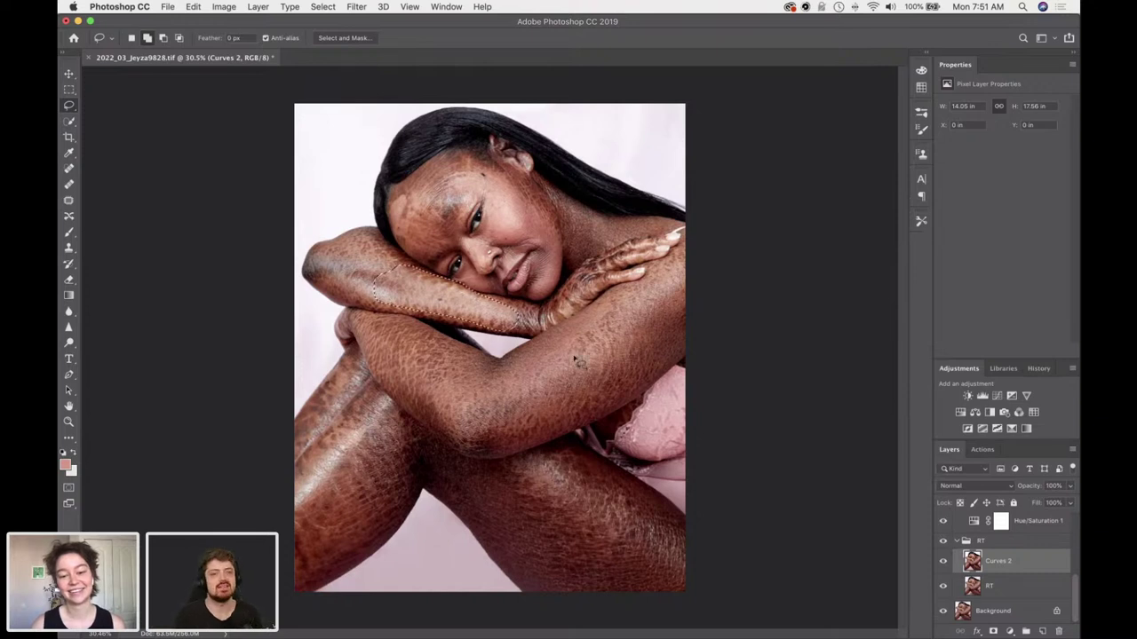
mouse_move(664, 249)
left_mouse_down()
mouse_move(615, 282)
mouse_move(579, 336)
left_mouse_up()
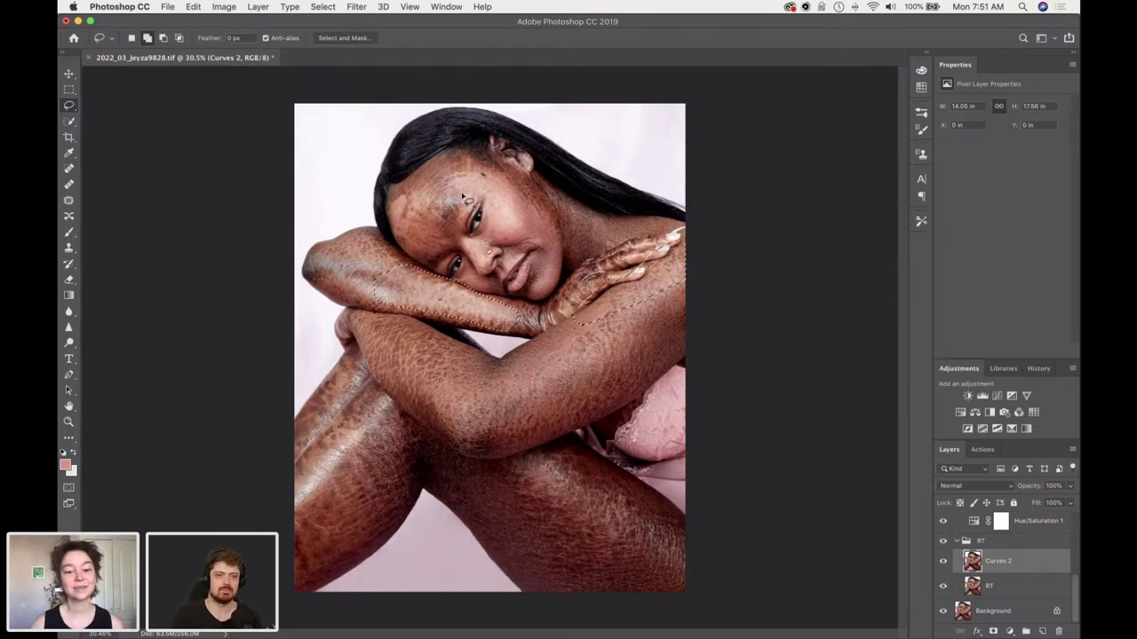
right_click(626, 306)
left_click(653, 317)
type("10")
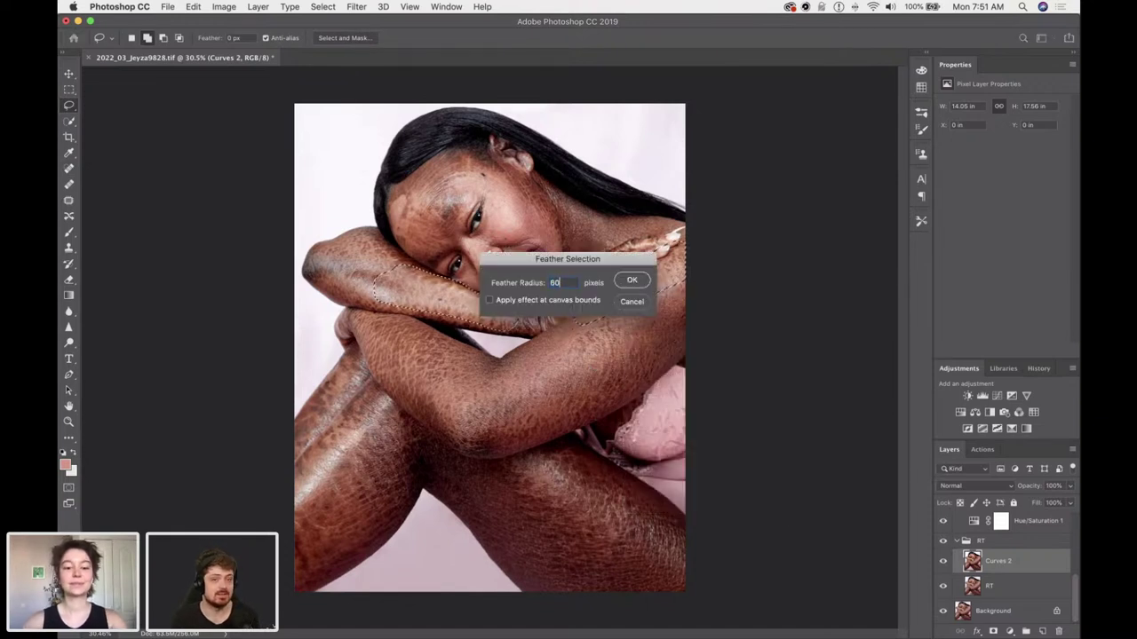
key("Return")
Try a Color Balance adjustment on the selected arm areas with midtones shifted to blue +6, and delete it.
left_click(974, 414)
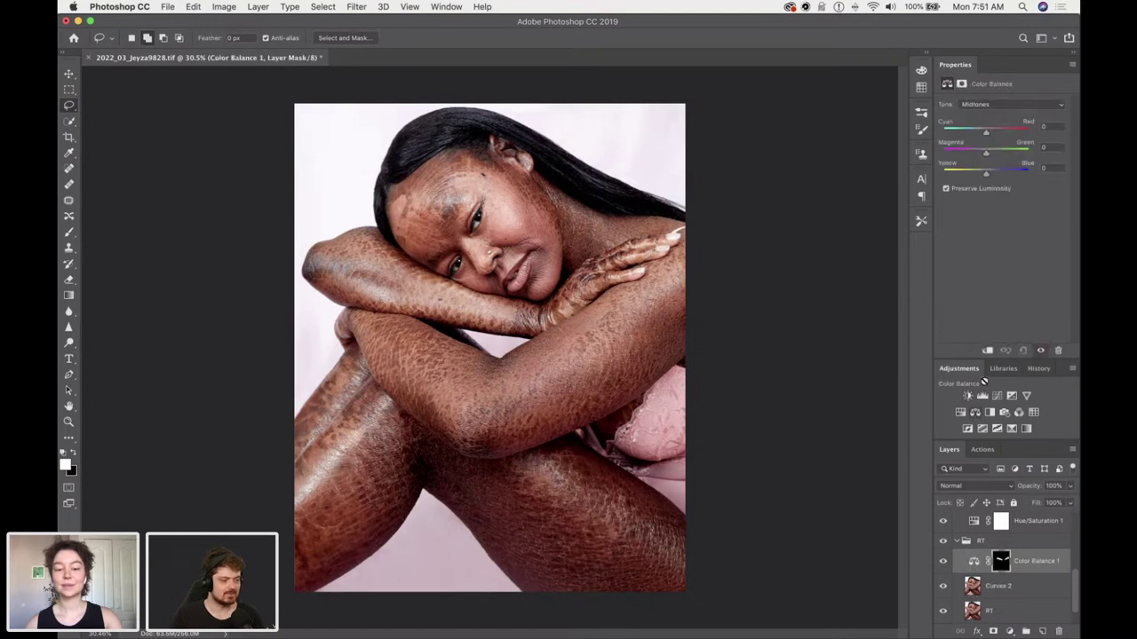
left_click_drag(985, 174, 991, 177)
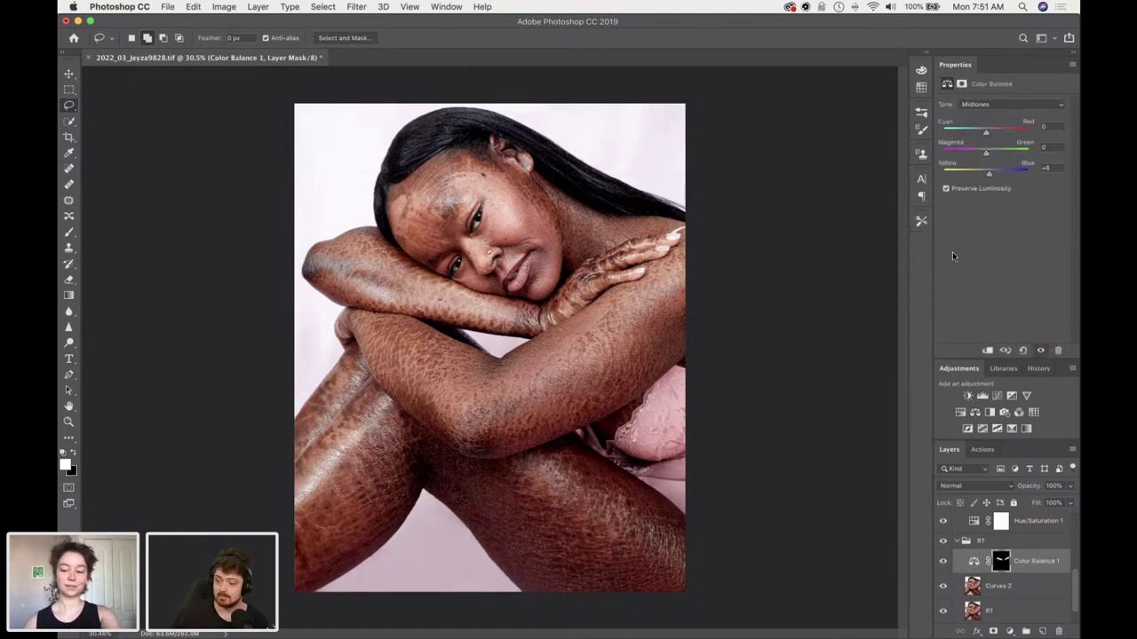
key("BackSpace")
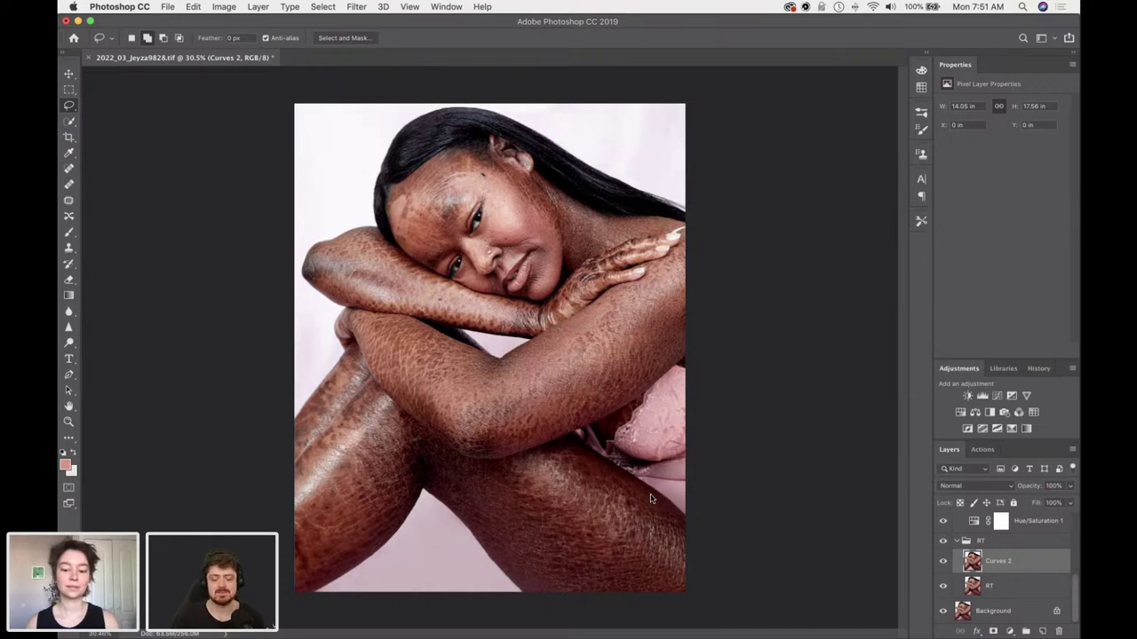
Try to reshape the pink fabric fold beneath the lace cup with Liquify, using a rectangular selection around it.
scroll(586, 477, "up", 5)
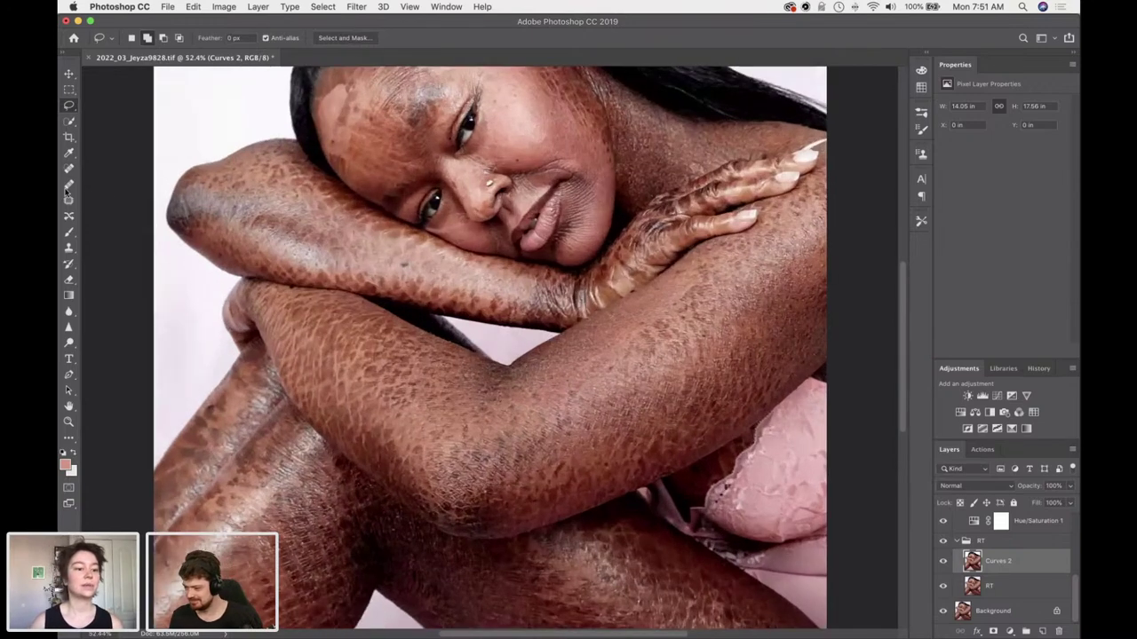
scroll(489, 355, "up", 2)
key("j")
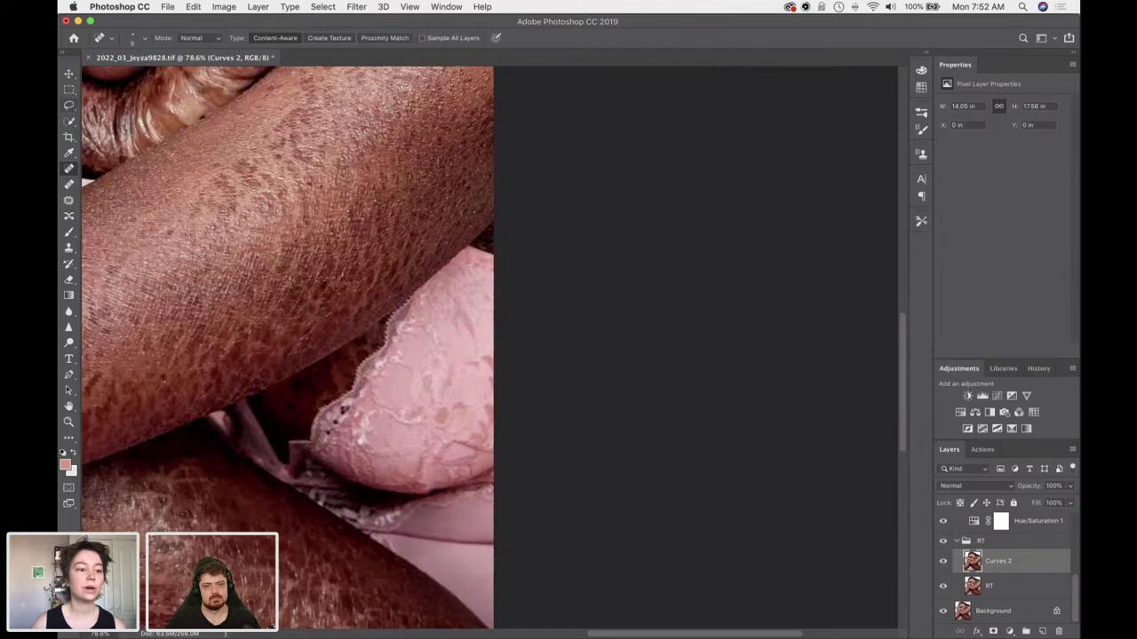
left_click(69, 90)
left_click_drag(364, 440, 487, 546)
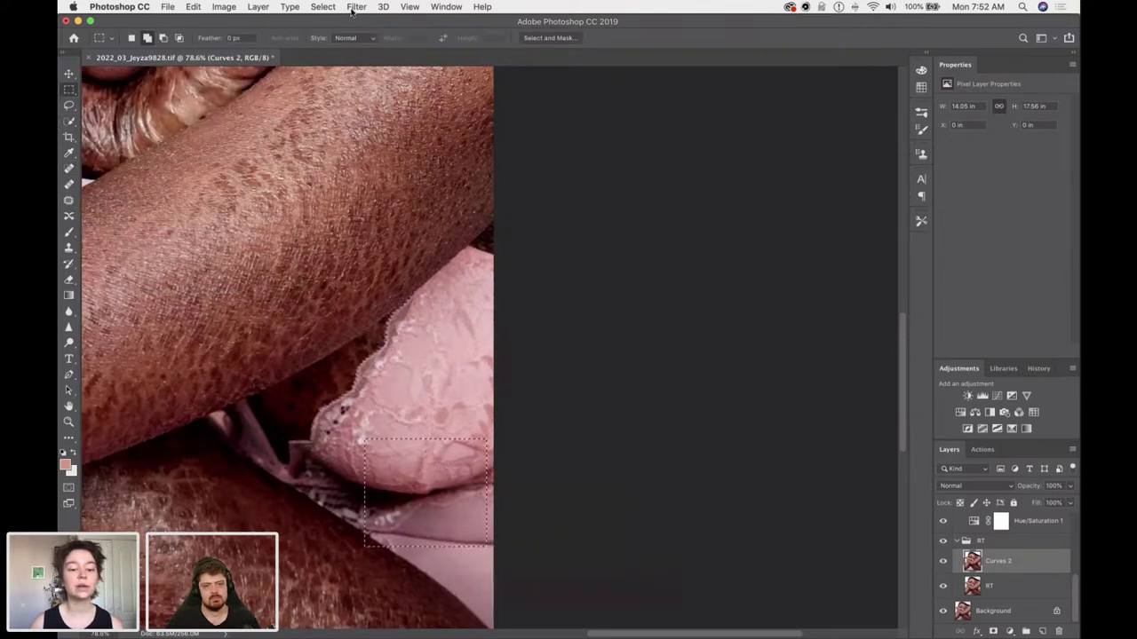
left_click(355, 7)
left_click(382, 108)
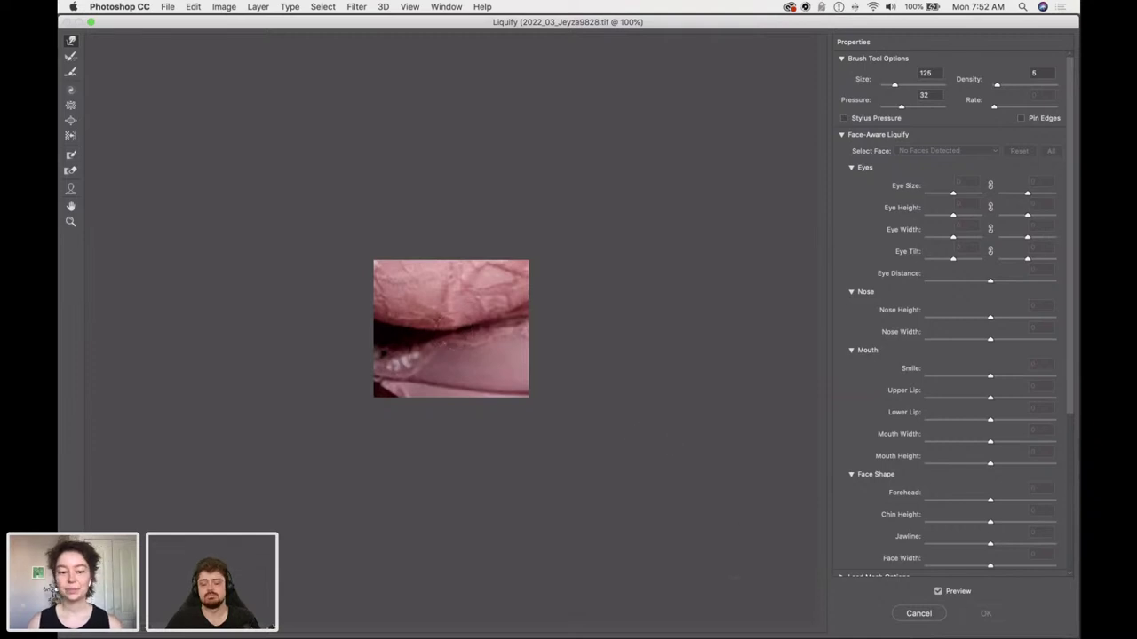
key("Escape")
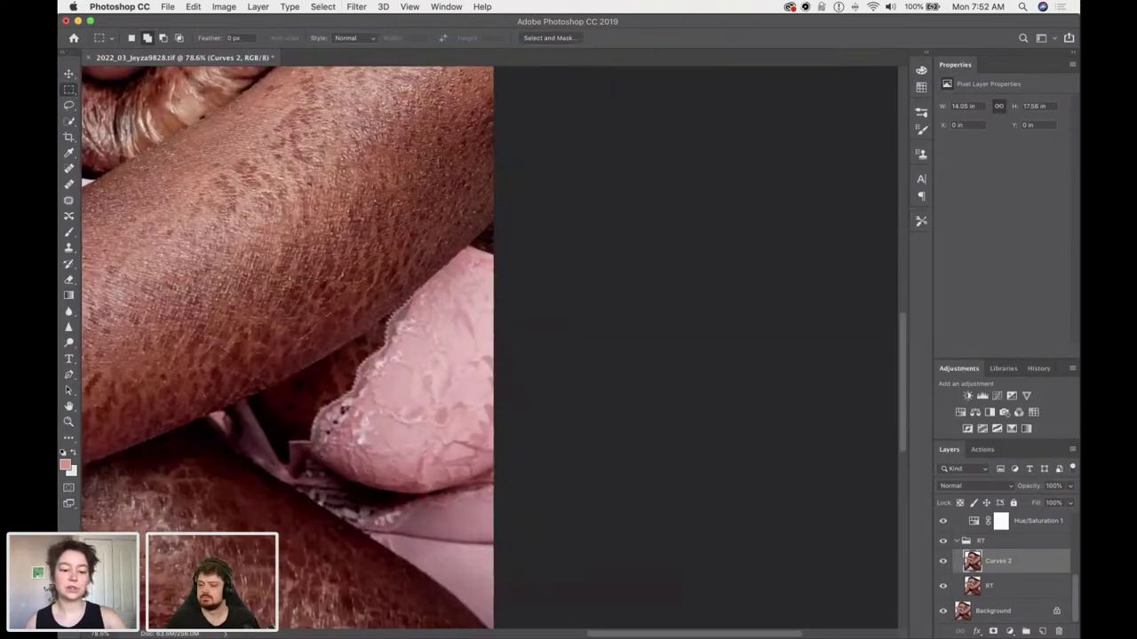
key("super+0")
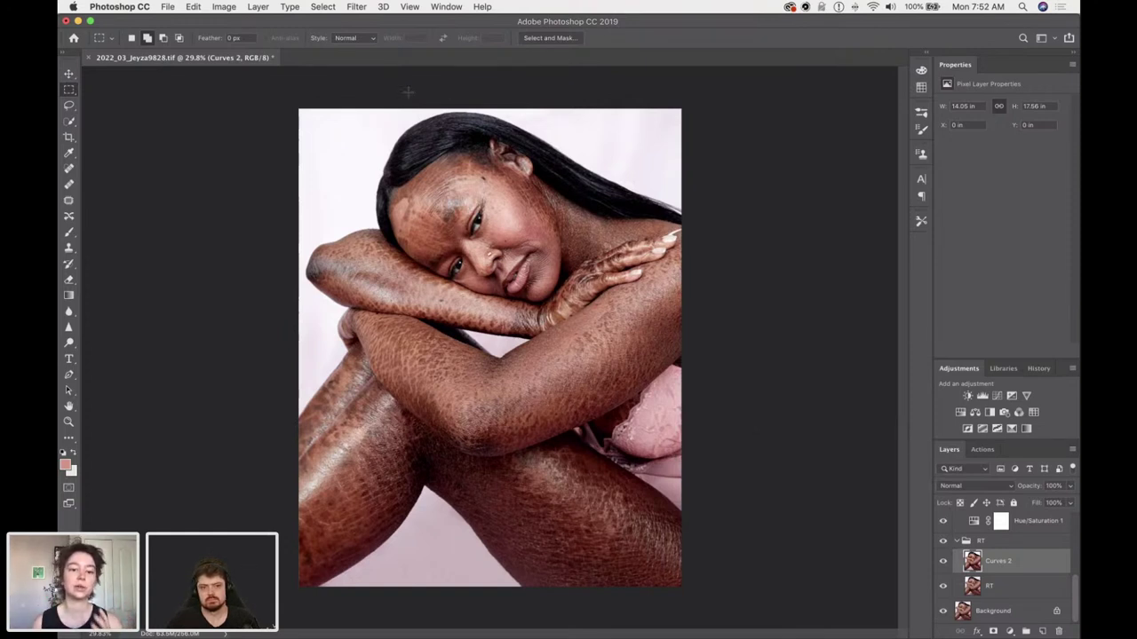
key("super+equal")
scroll(377, 180, "up", 5)
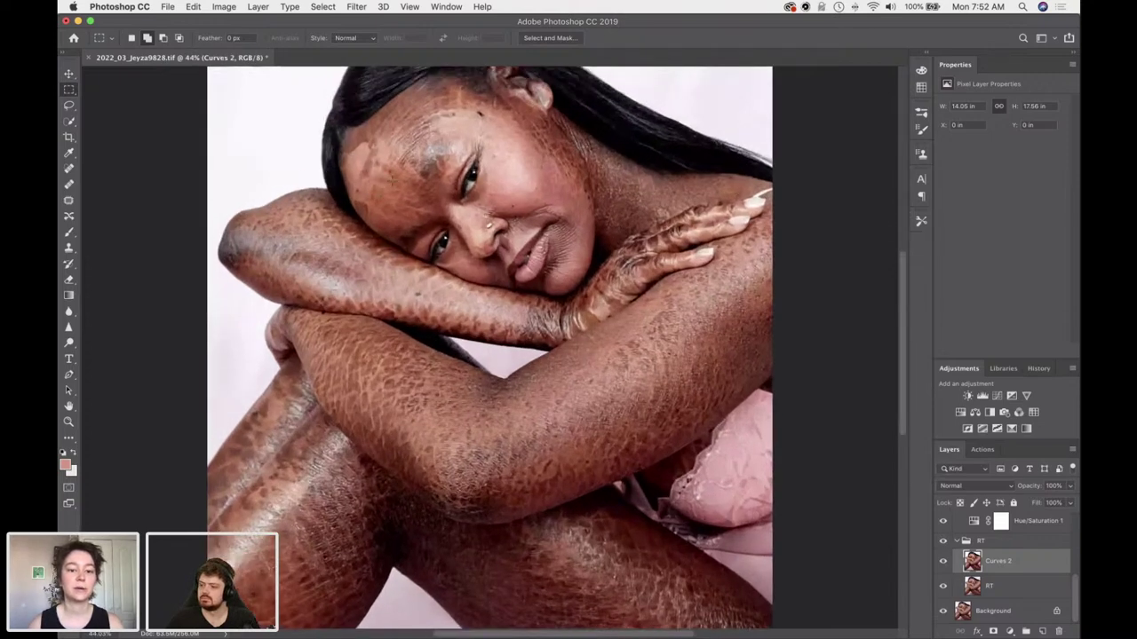
Lasso the strip of hairline beside the forehead and feather the selection.
key("j")
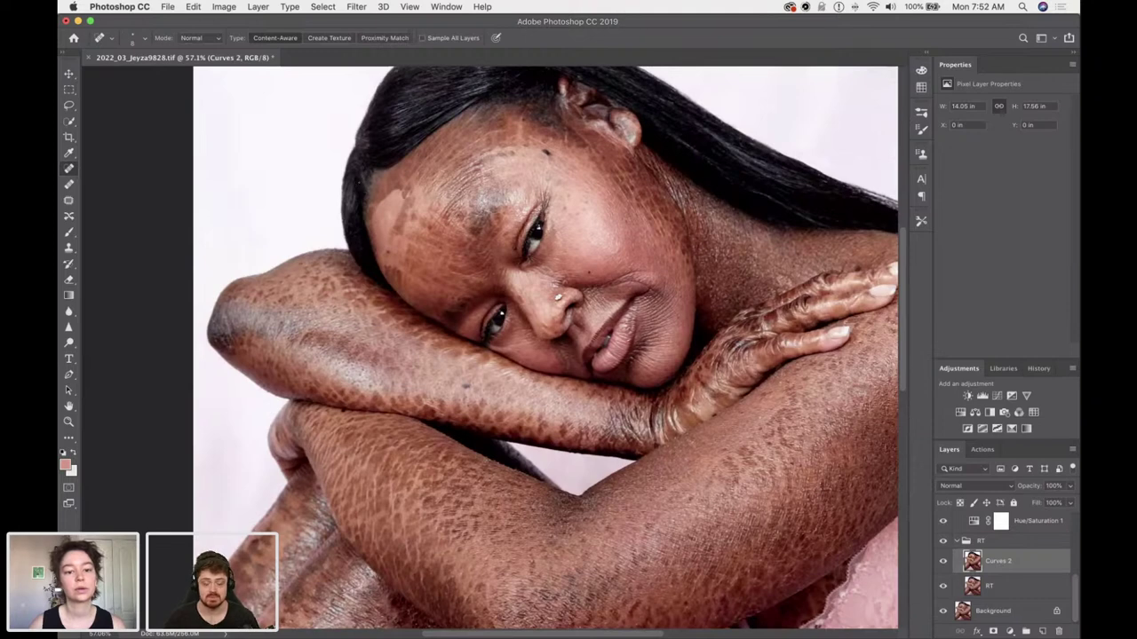
left_click(68, 248)
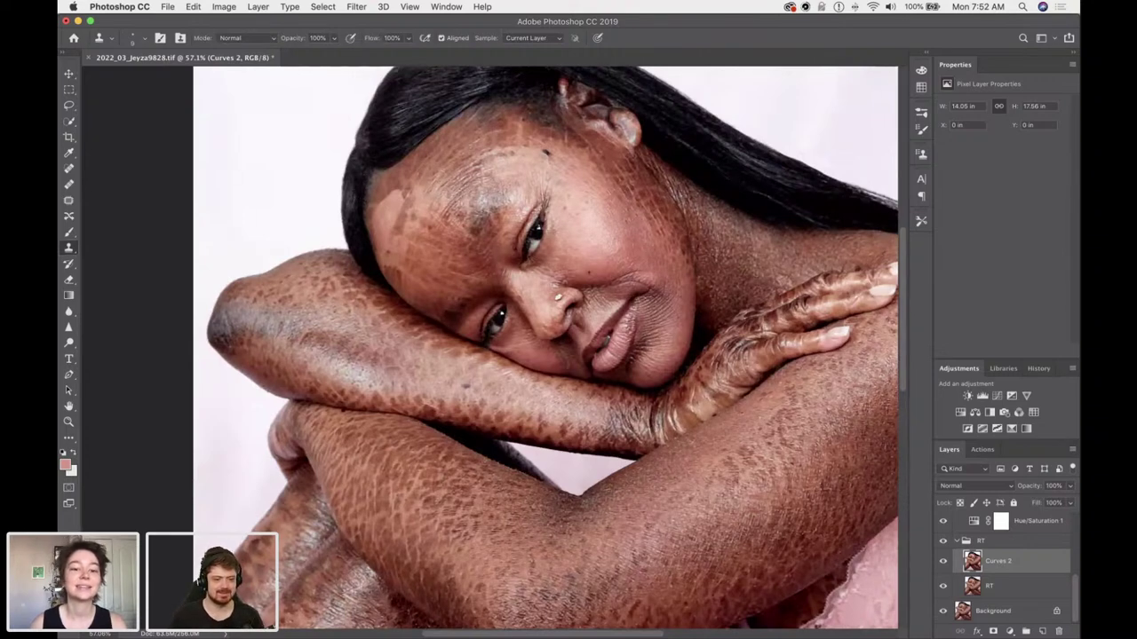
left_click(68, 105)
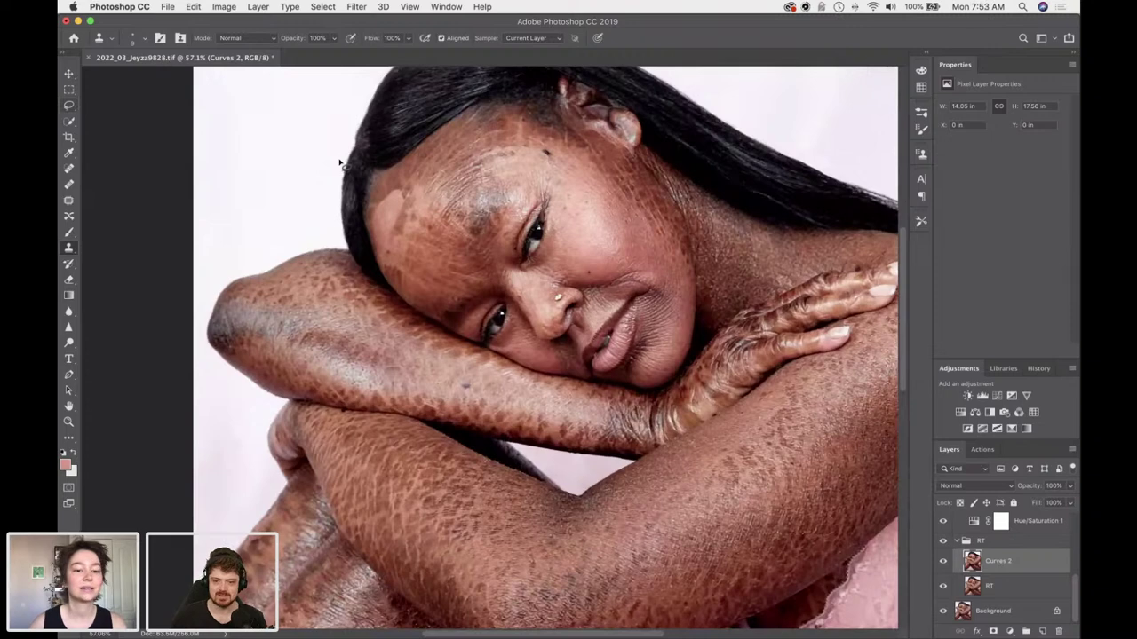
mouse_move(367, 231)
left_mouse_down()
mouse_move(383, 167)
mouse_move(365, 222)
left_mouse_up()
right_click(372, 176)
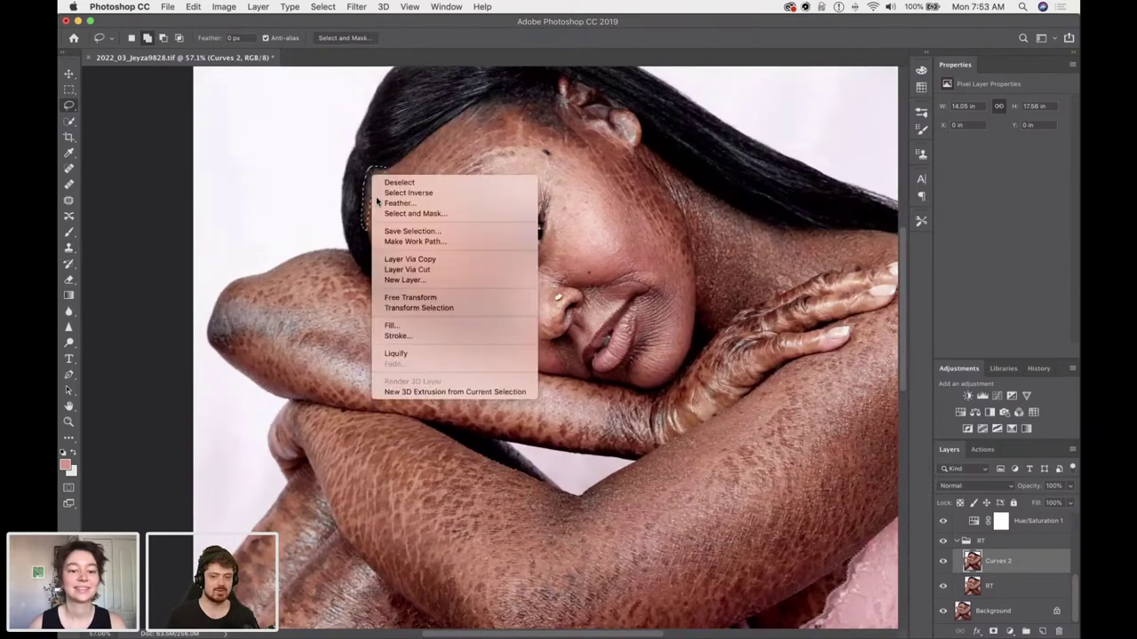
key("Return")
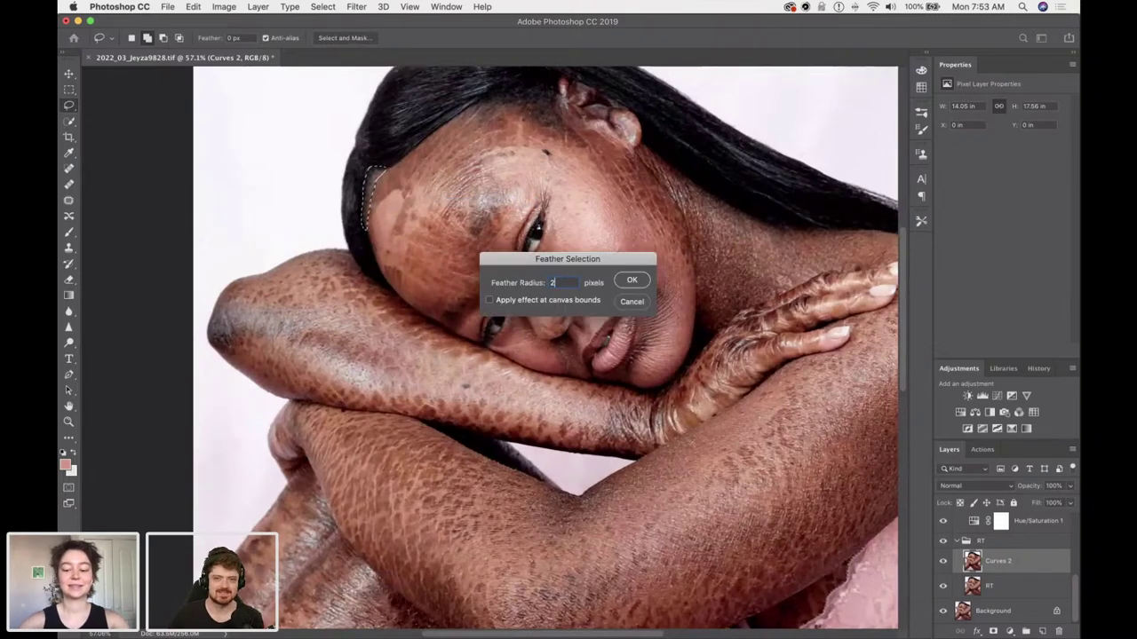
key("Return")
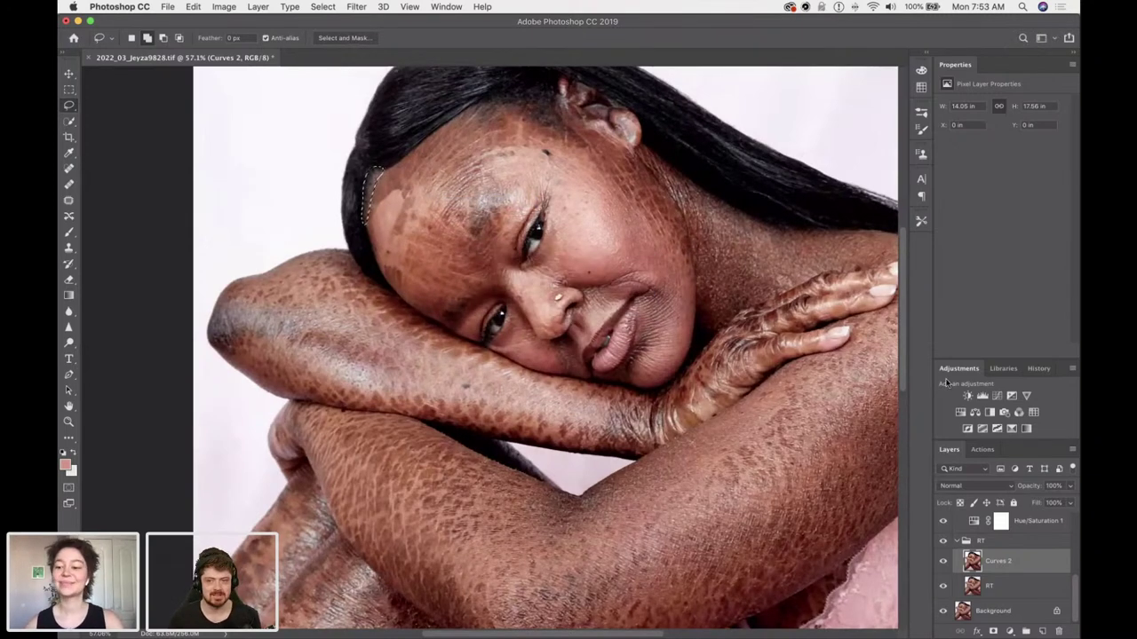
Try a Hue/Saturation adjustment with saturation +7 on the selected hairline, and delete it.
left_click(974, 412)
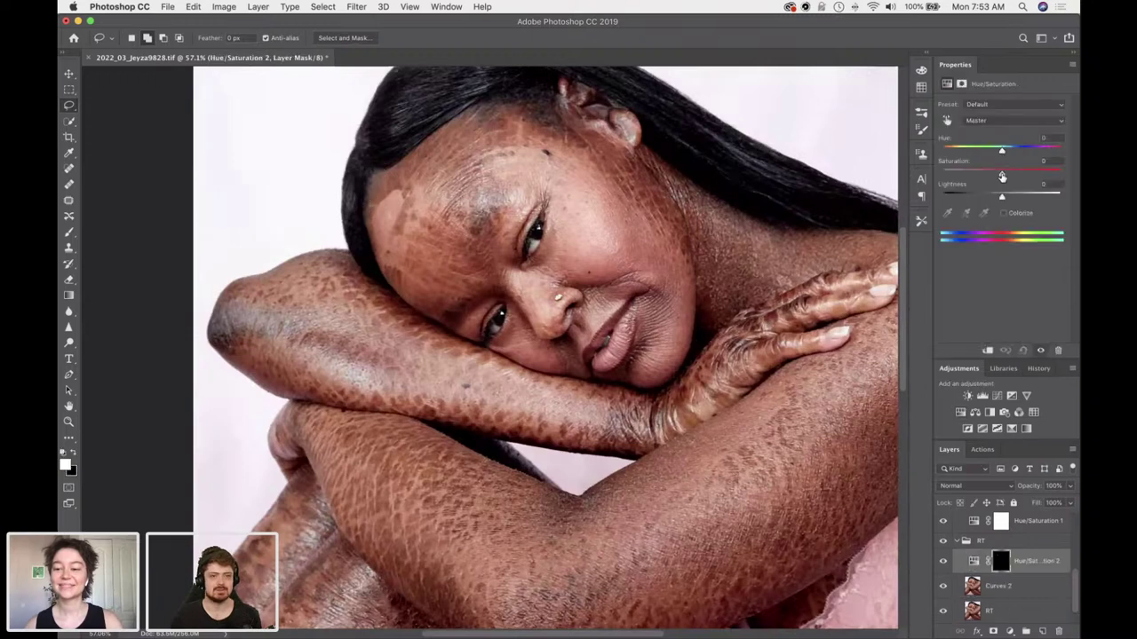
left_click_drag(1004, 175, 1008, 176)
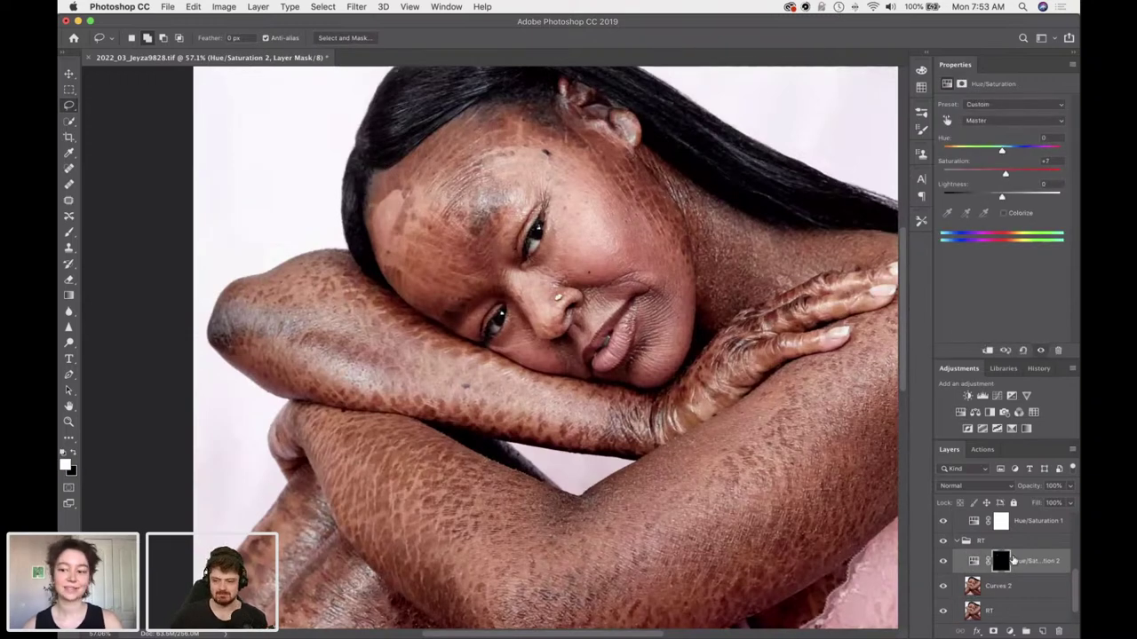
key("BackSpace")
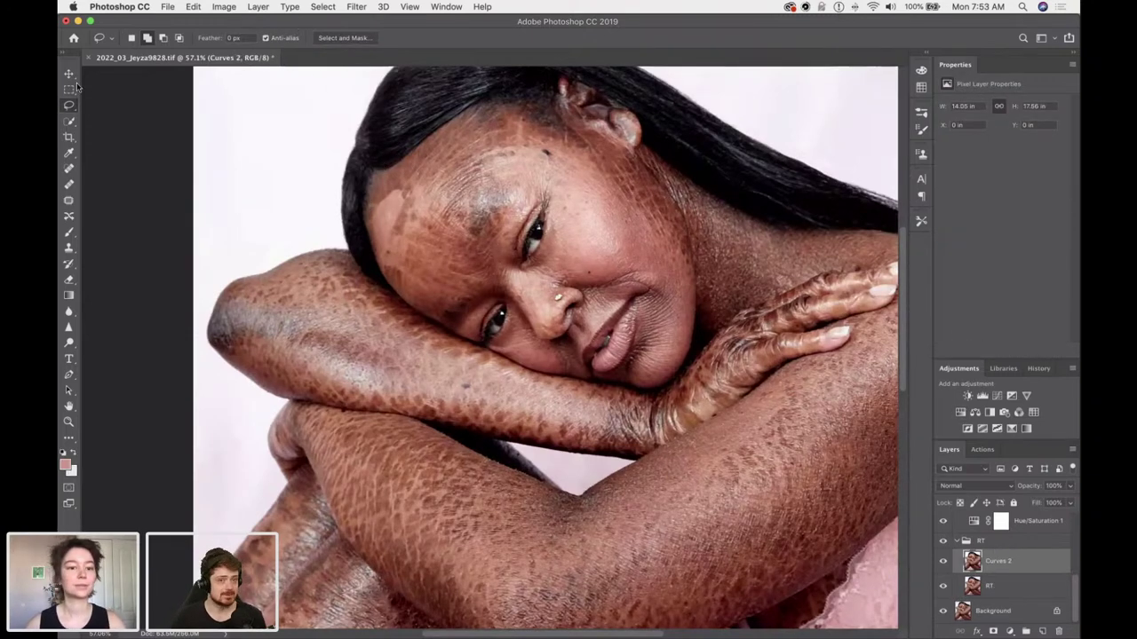
Clone skin colour on the forehead near the hairline using the Clone Stamp in Color mode, 48% opacity and a 45-pixel brush.
left_click(69, 248)
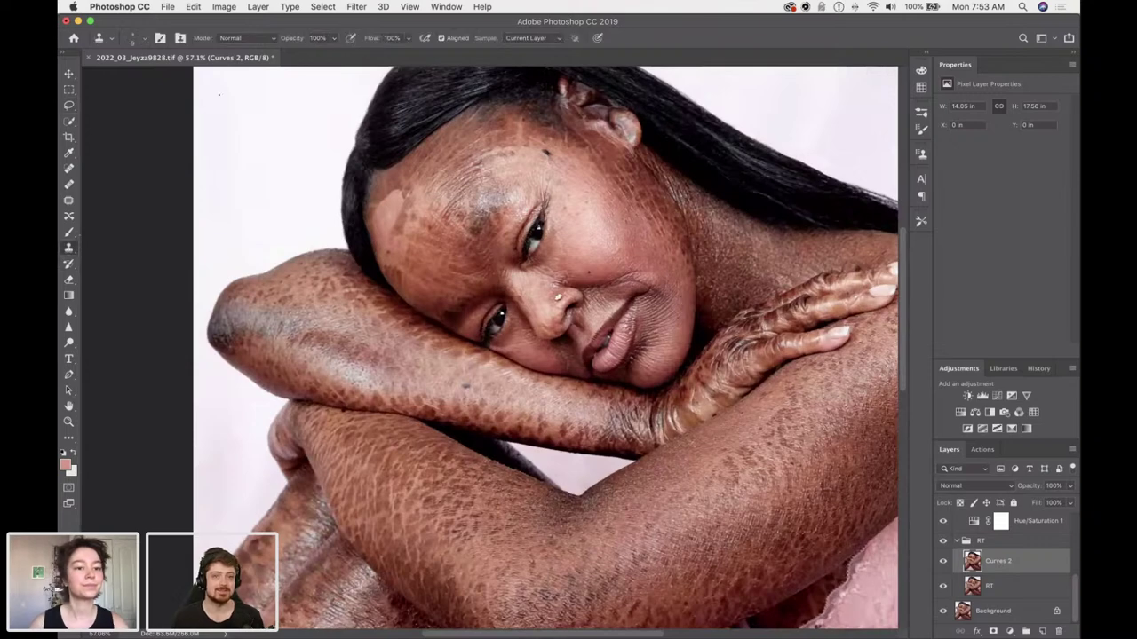
left_click(262, 42)
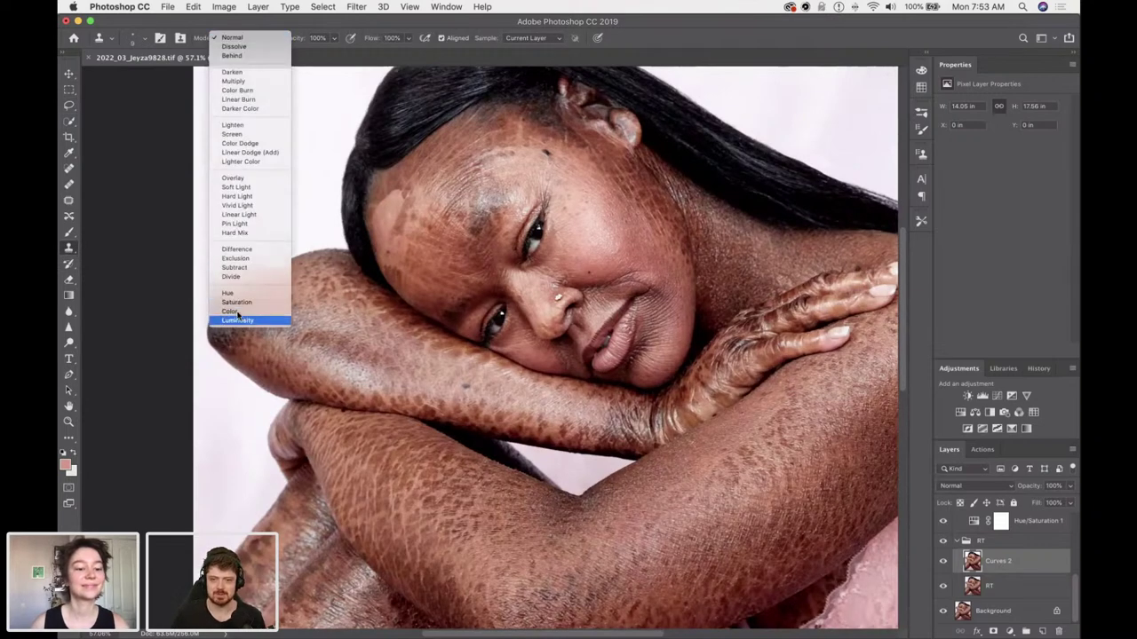
key("Return")
left_click_drag(335, 37, 301, 50)
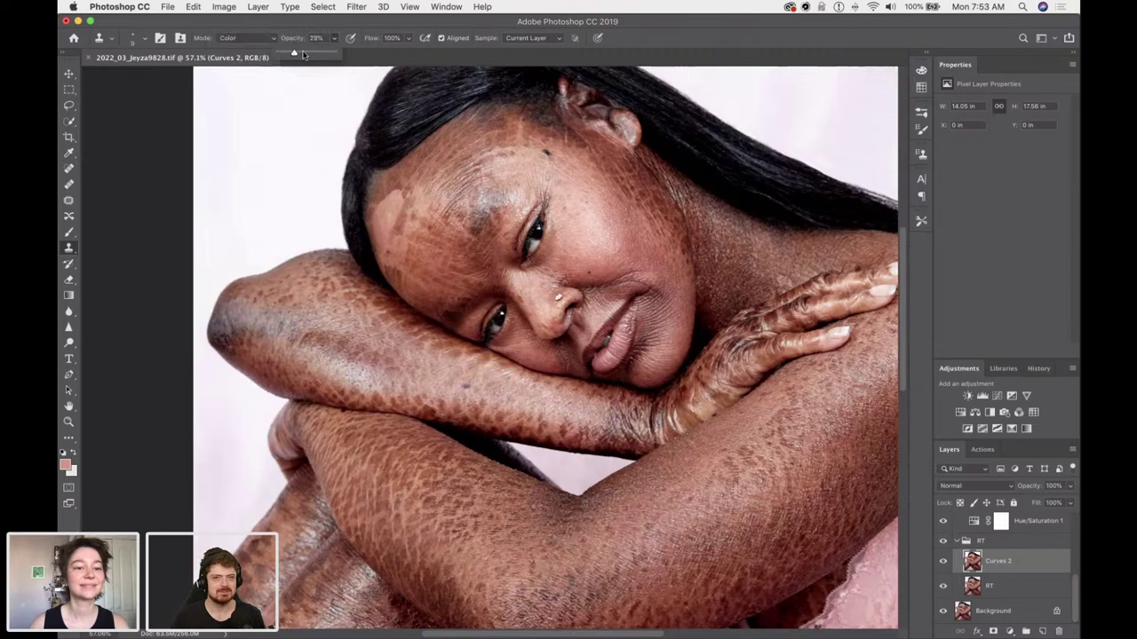
key("Return")
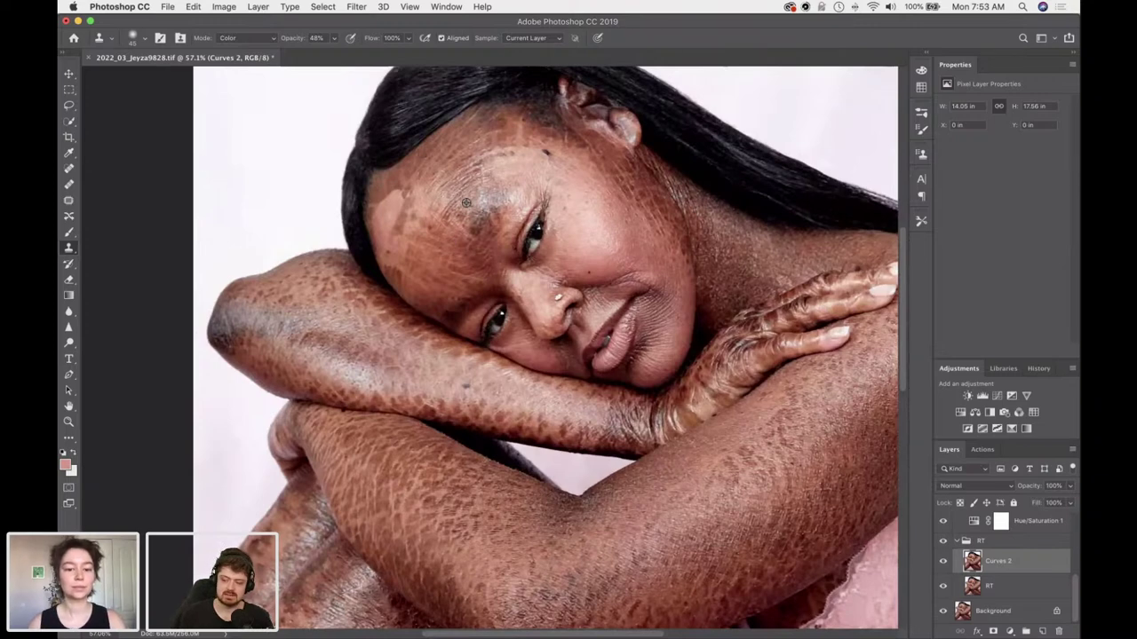
left_click(395, 175, "alt")
left_click(560, 152)
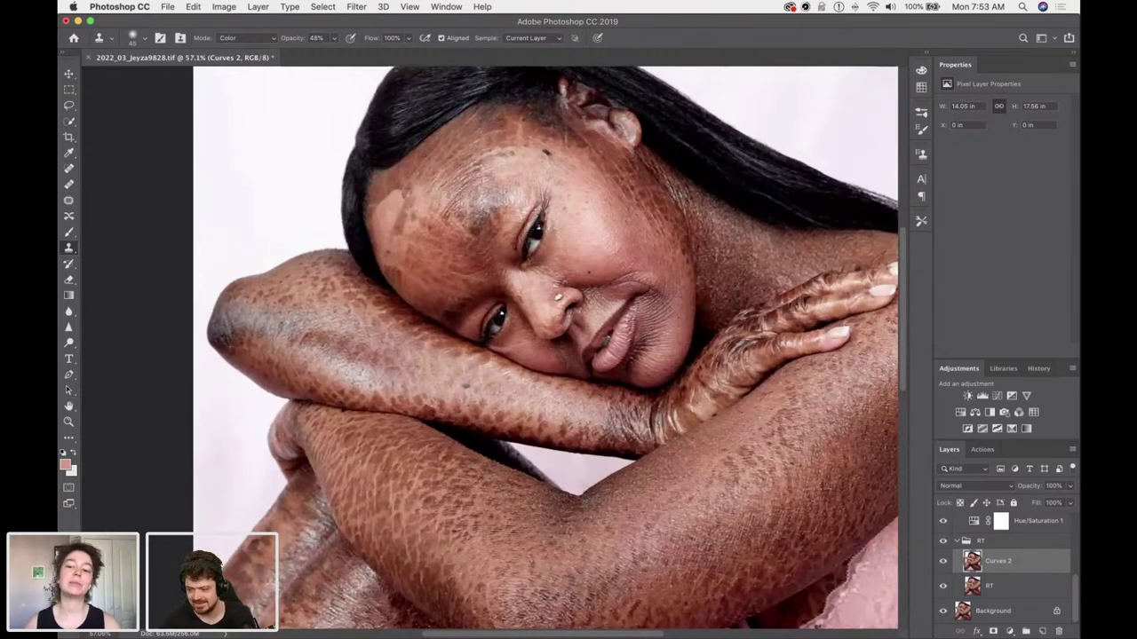
Lasso the jawline, lower cheek and skin around the mouth, and feather the selection by 40 pixels.
scroll(718, 310, "down", 5)
scroll(718, 310, "up", 1)
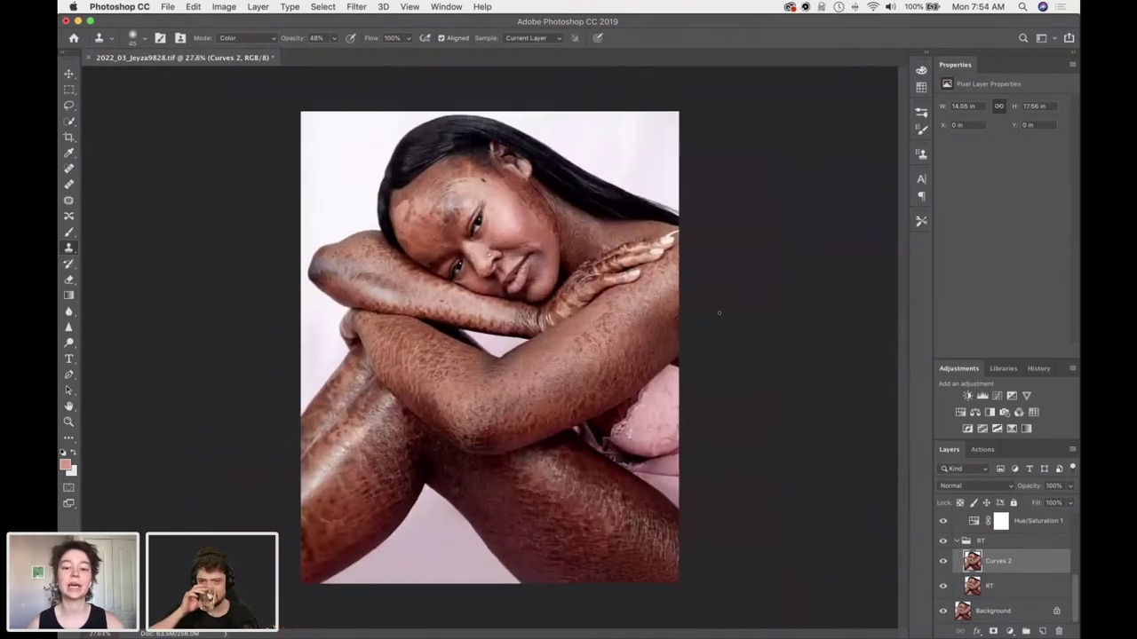
scroll(717, 311, "up", 5)
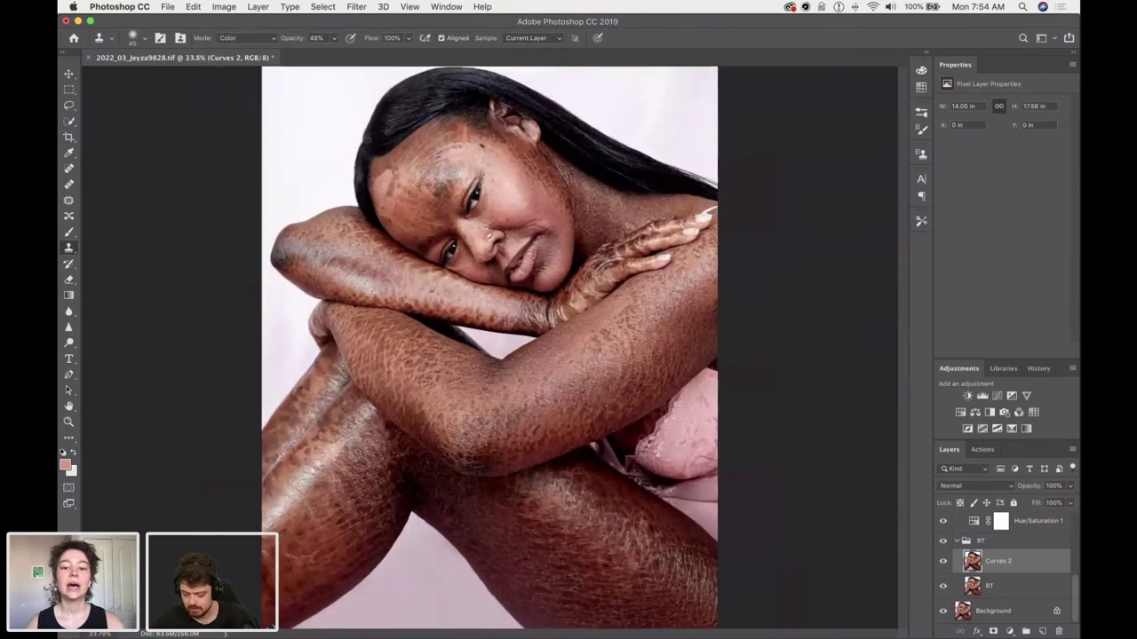
scroll(549, 376, "up", 2)
scroll(548, 375, "right", 1)
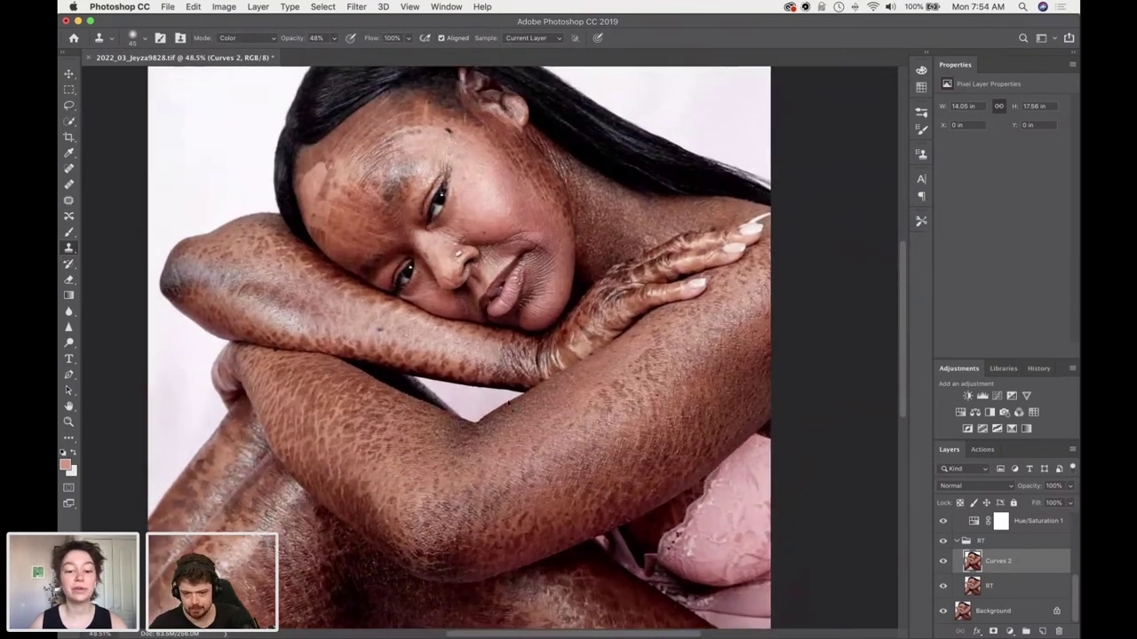
scroll(510, 404, "up", 2)
scroll(511, 404, "right", 2)
key("l")
mouse_move(500, 433)
left_mouse_down()
mouse_move(542, 371)
mouse_move(540, 331)
mouse_move(494, 261)
mouse_move(476, 256)
mouse_move(497, 421)
left_mouse_up()
mouse_move(484, 359)
left_mouse_down()
mouse_move(390, 411)
mouse_move(479, 364)
left_mouse_up()
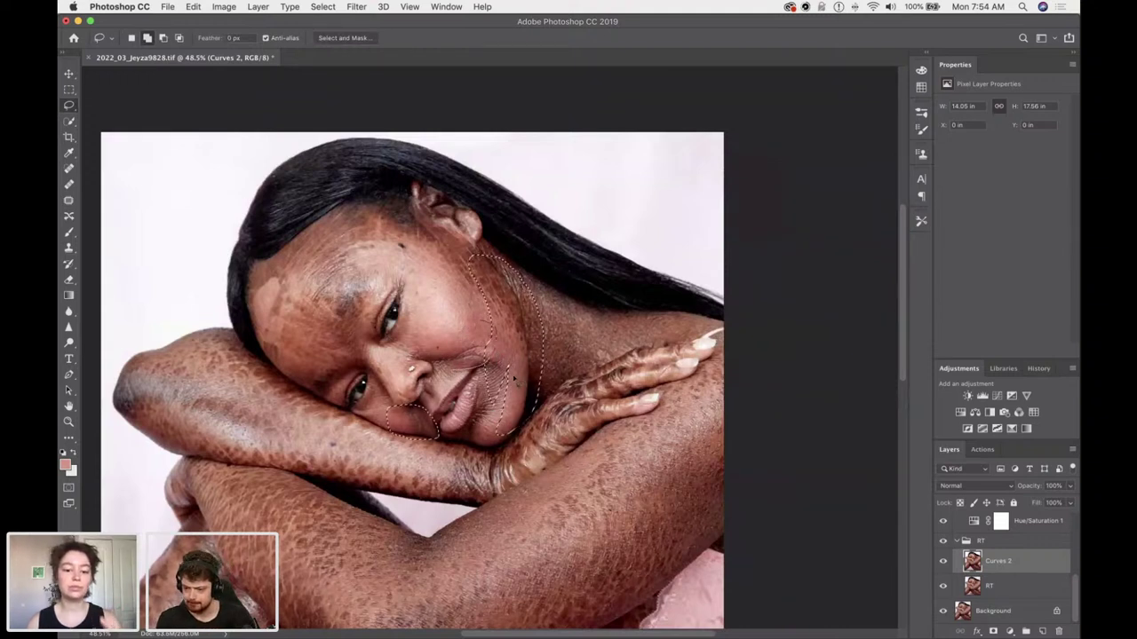
mouse_move(486, 322)
left_mouse_down()
mouse_move(433, 362)
mouse_move(466, 373)
mouse_move(488, 354)
left_mouse_up()
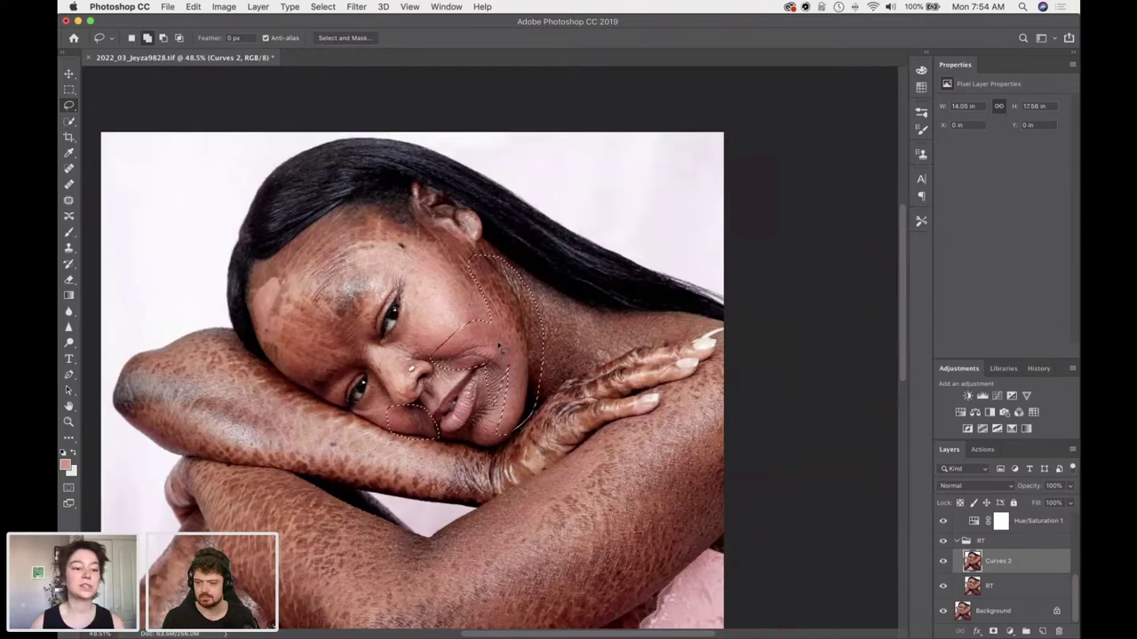
right_click(499, 345)
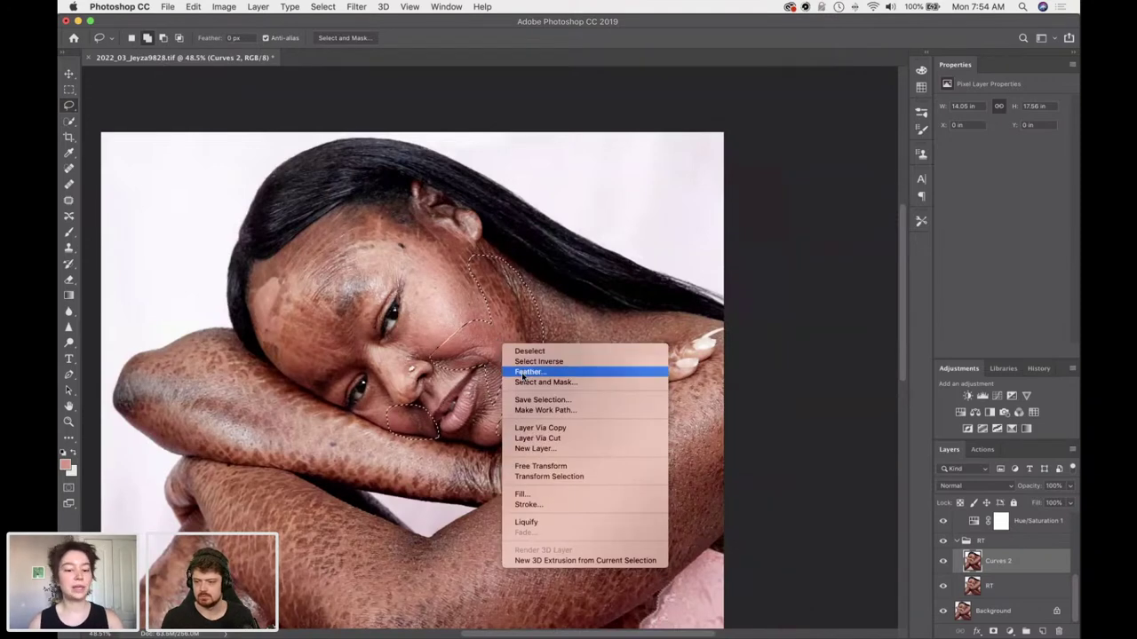
left_click(526, 372)
type("40")
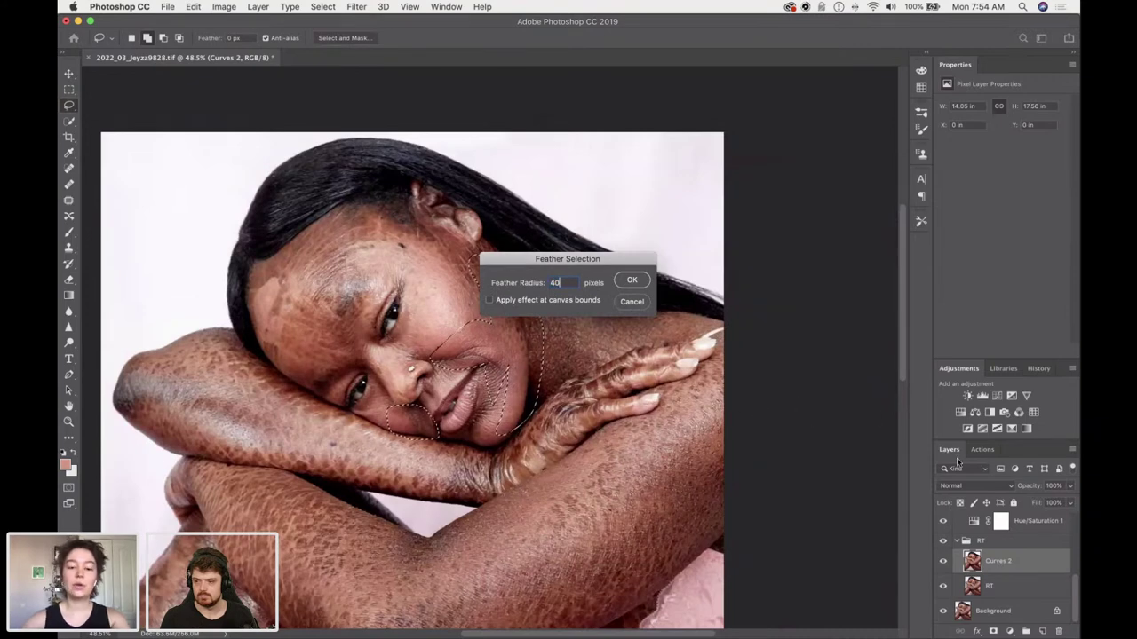
key("Return")
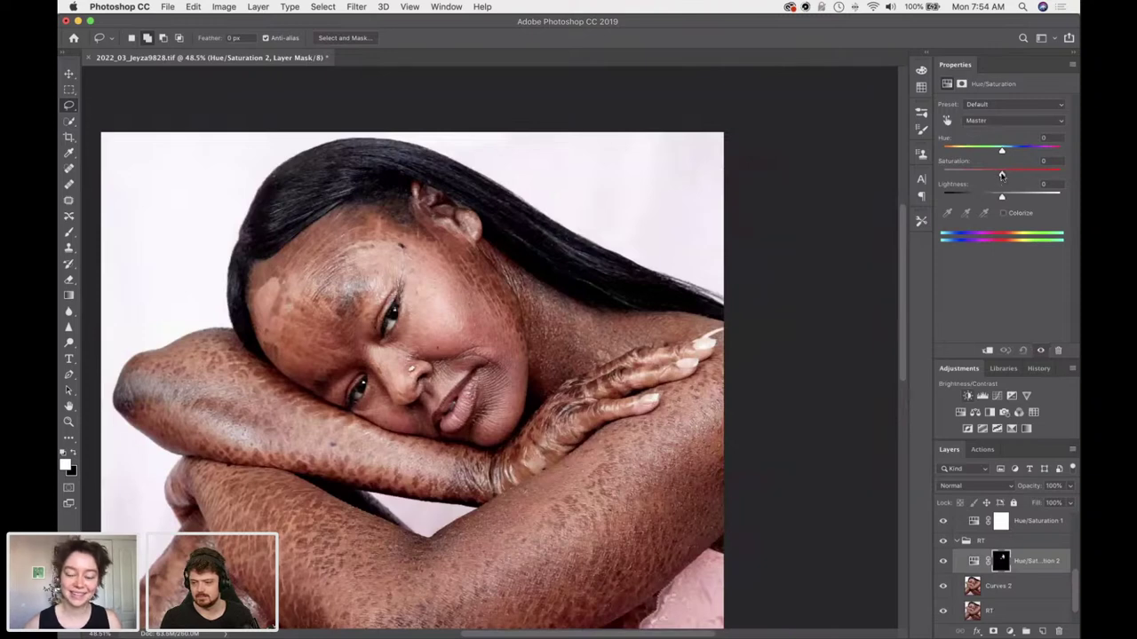
Try a Hue/Saturation adjustment with saturation -3 on the selected face areas, compare it on and off, reduce its opacity, and delete it.
left_click_drag(1000, 176, 997, 175)
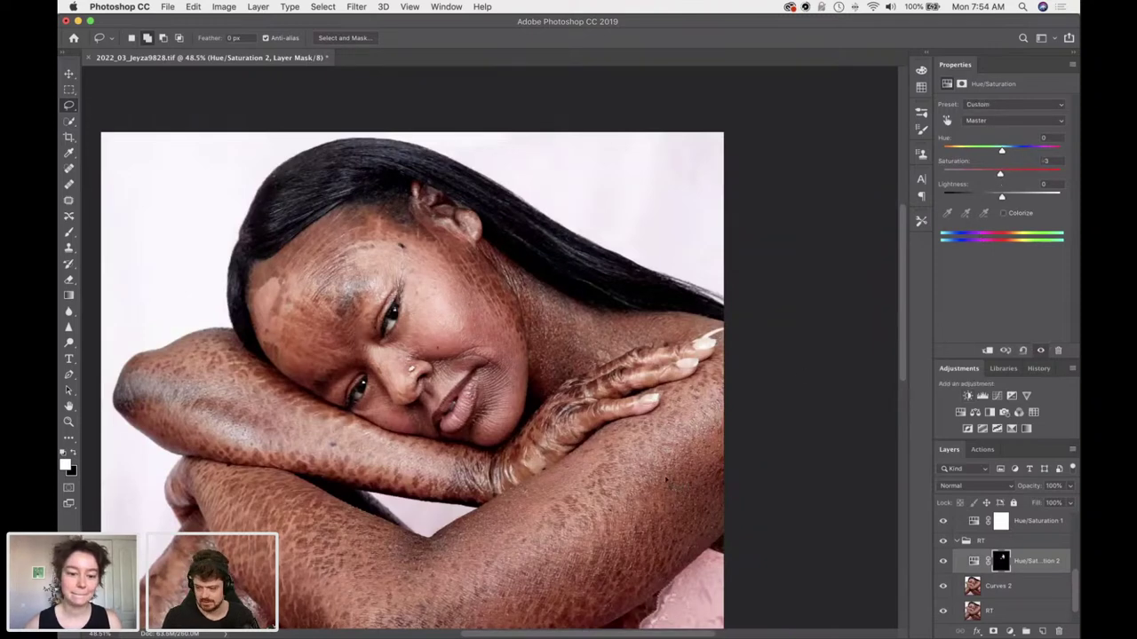
scroll(659, 479, "down", 3)
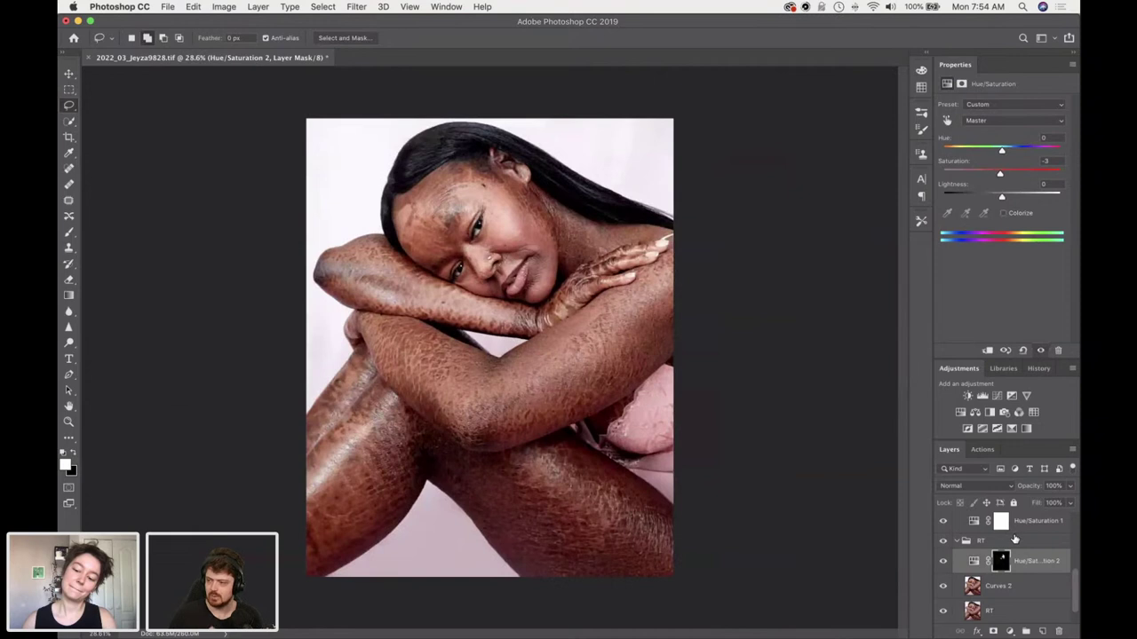
left_click(943, 561)
left_click(943, 561)
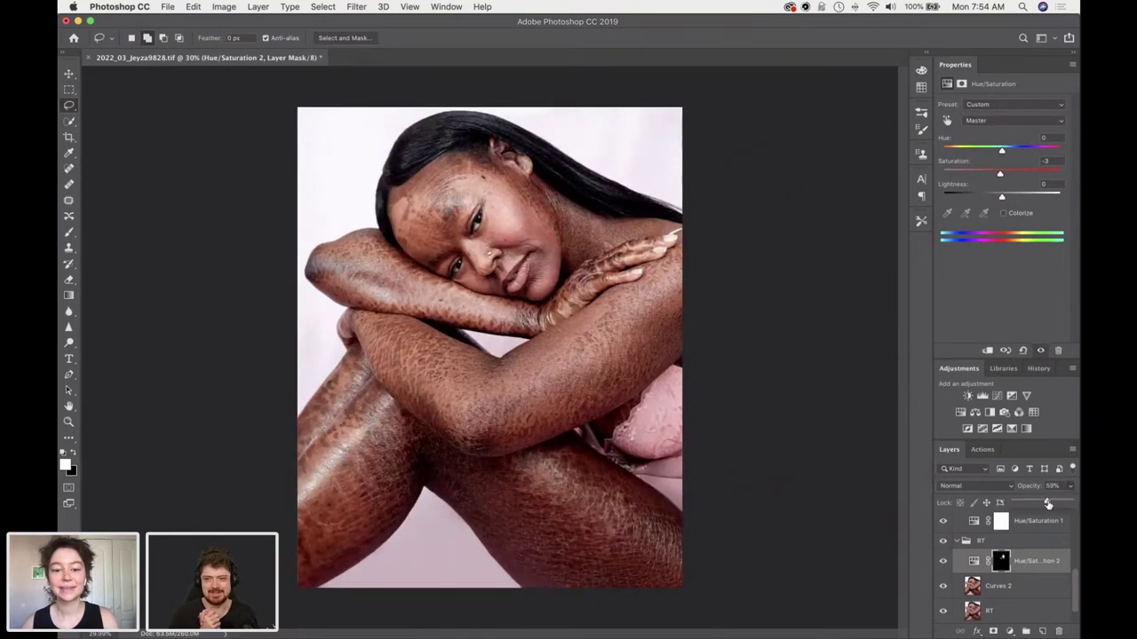
key("Delete")
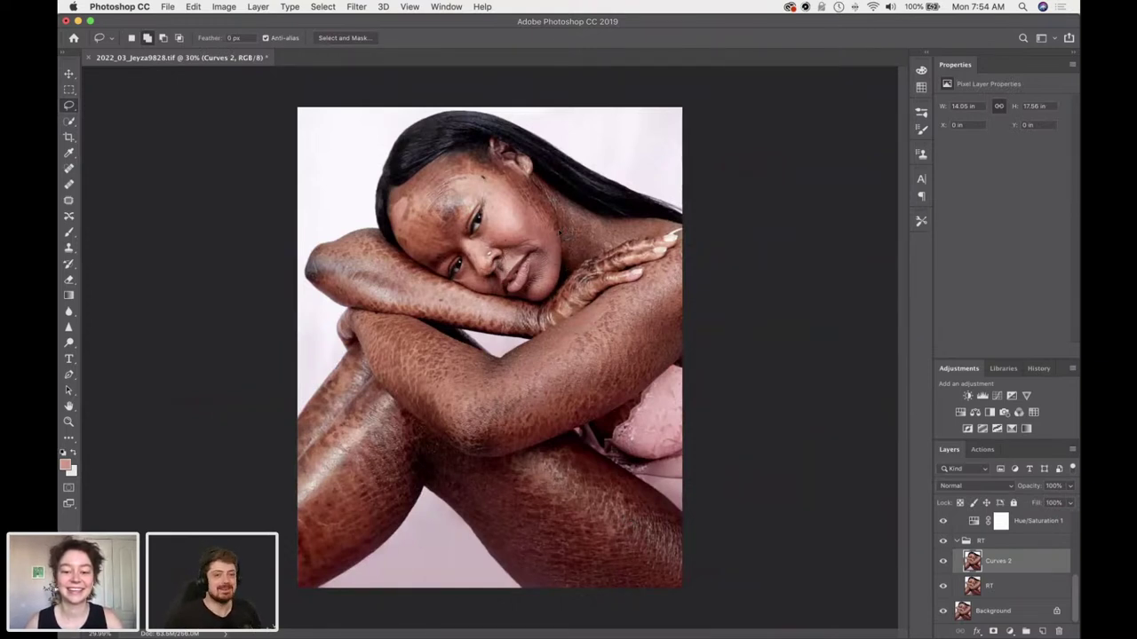
Review the whole portrait and save the document.
scroll(554, 235, "up", 5)
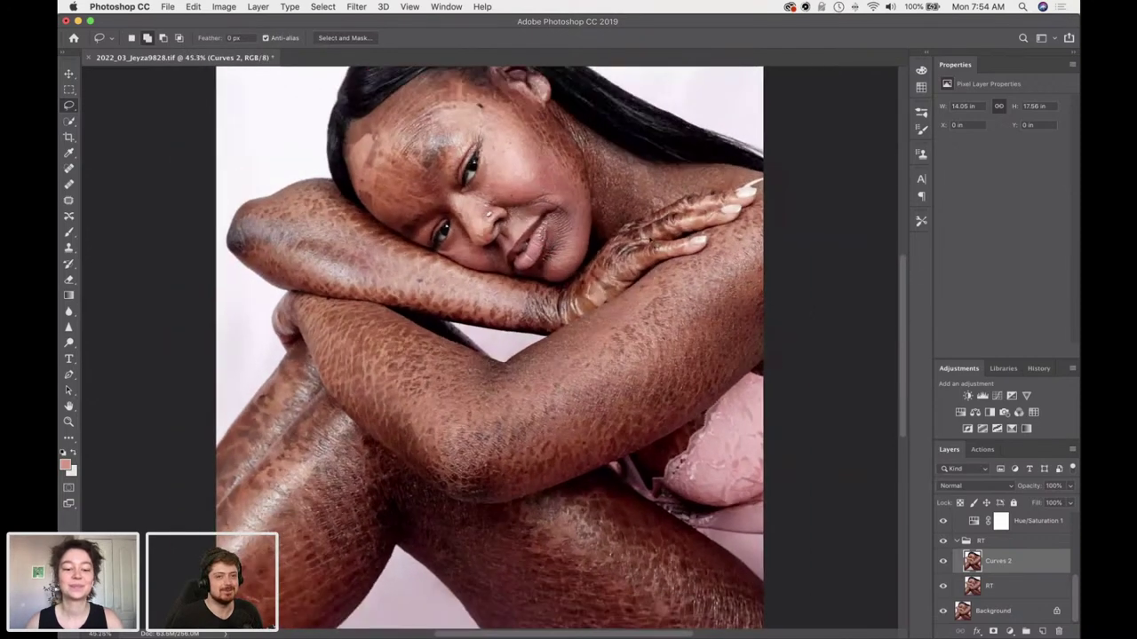
scroll(571, 237, "down", 6)
key("super+s")
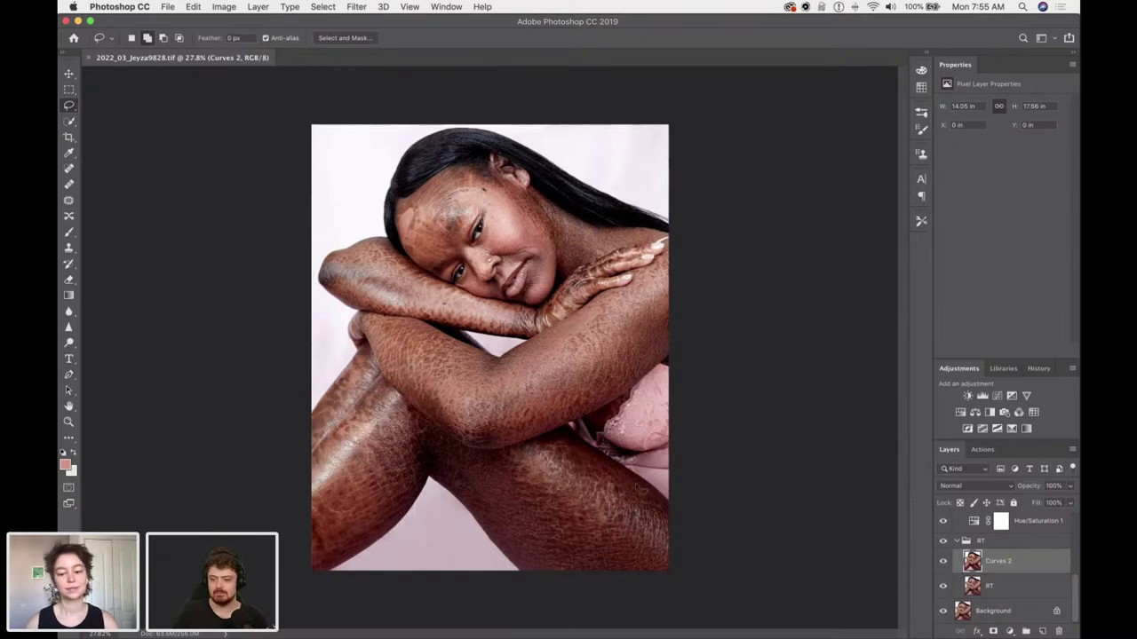
Touch up the little fingernail with the Clone Stamp in Color mode, 48% opacity and a 7-pixel brush.
scroll(629, 494, "up", 3)
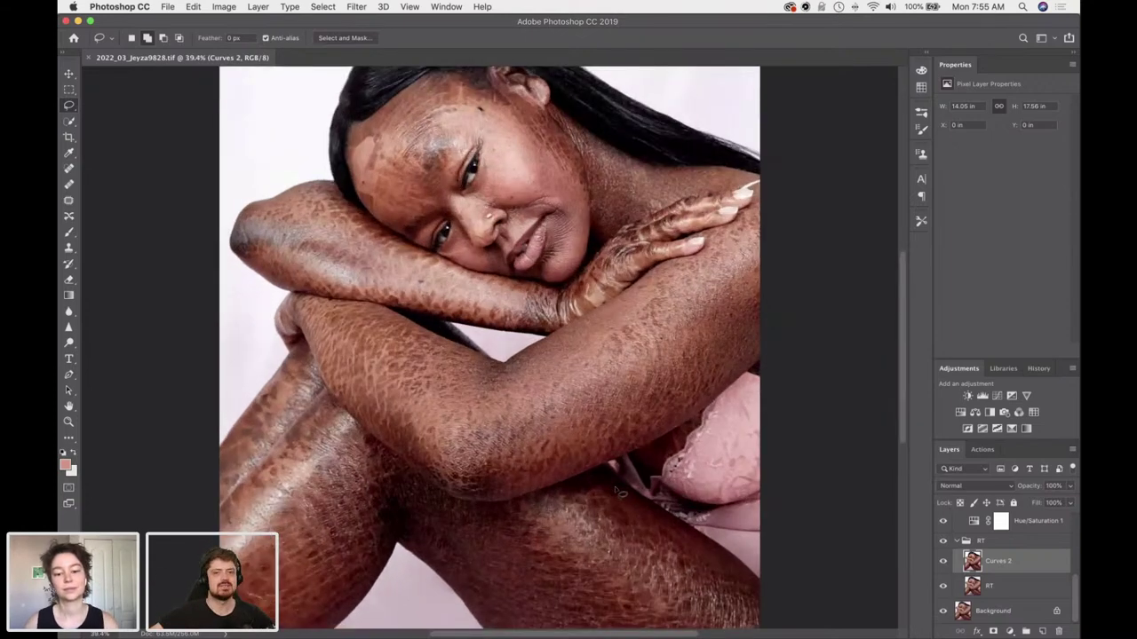
scroll(621, 492, "down", 1)
scroll(621, 492, "right", 1)
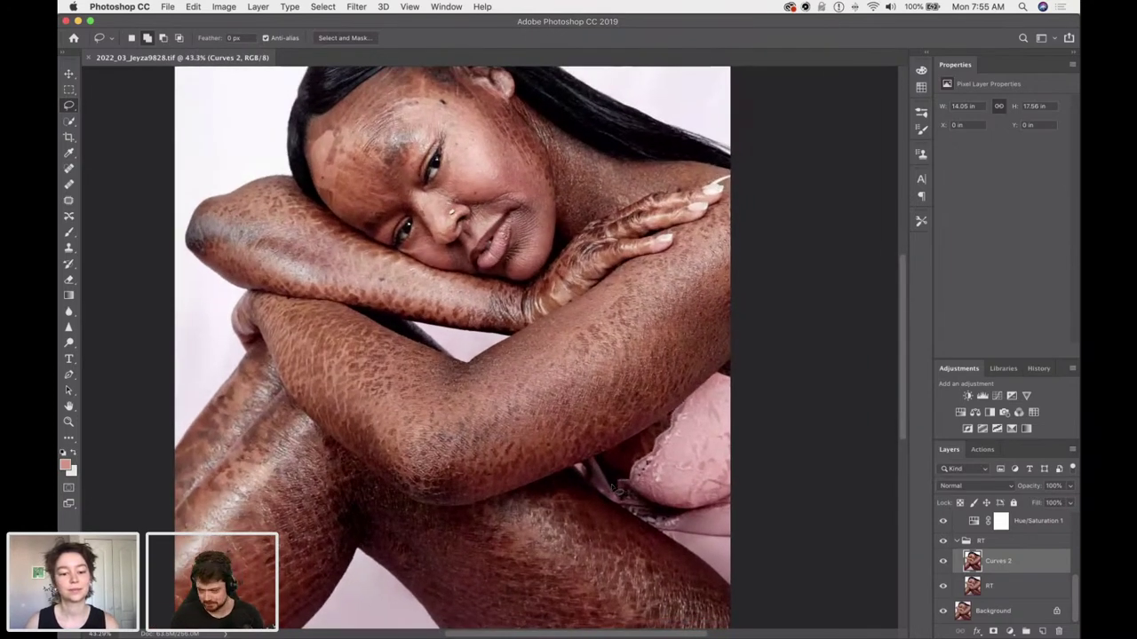
scroll(619, 491, "up", 1)
scroll(606, 487, "up", 3)
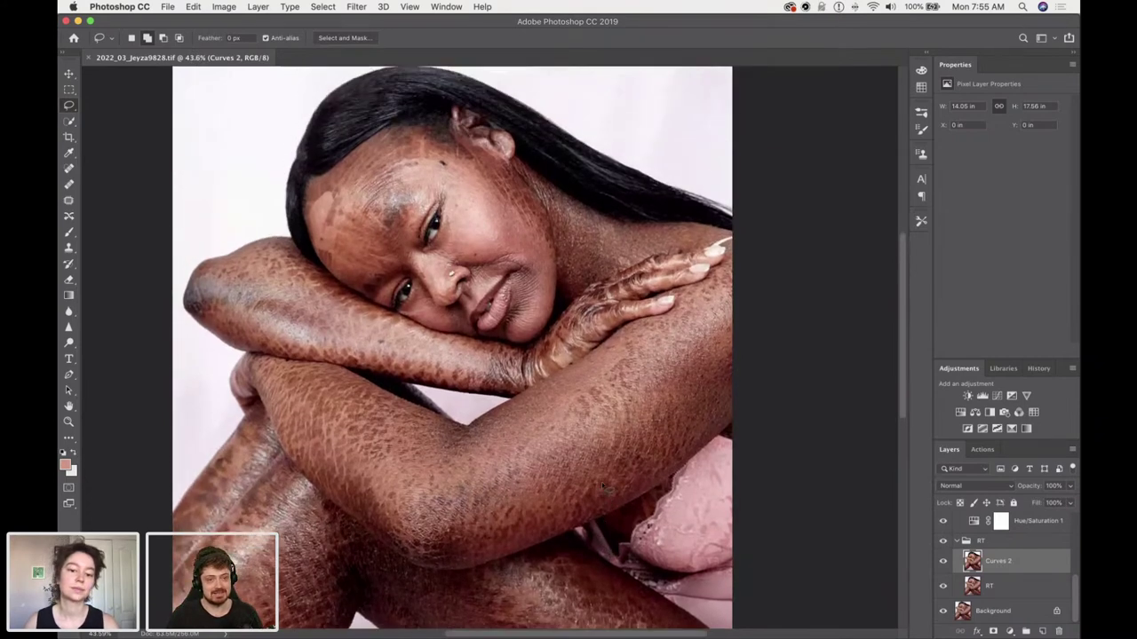
scroll(617, 481, "up", 4)
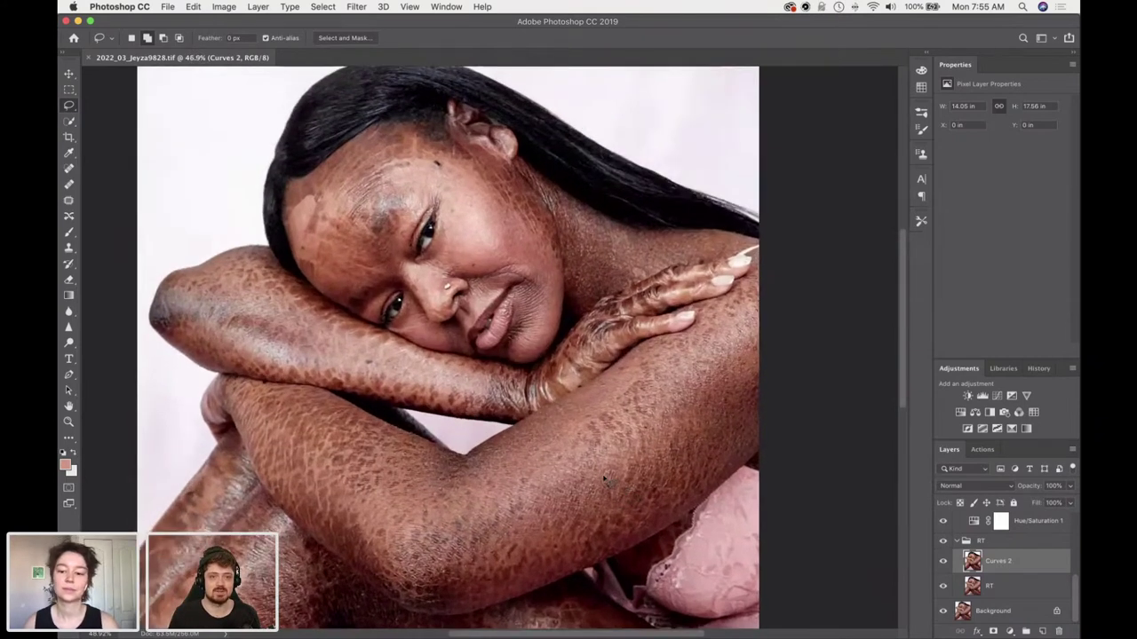
scroll(497, 349, "up", 6)
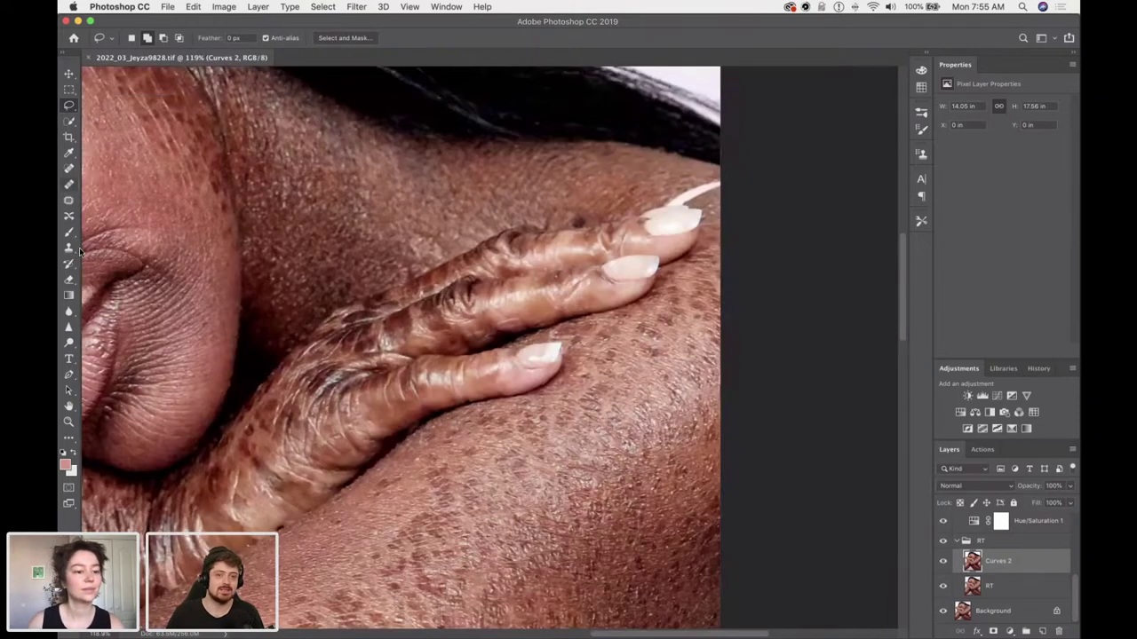
left_click(70, 247)
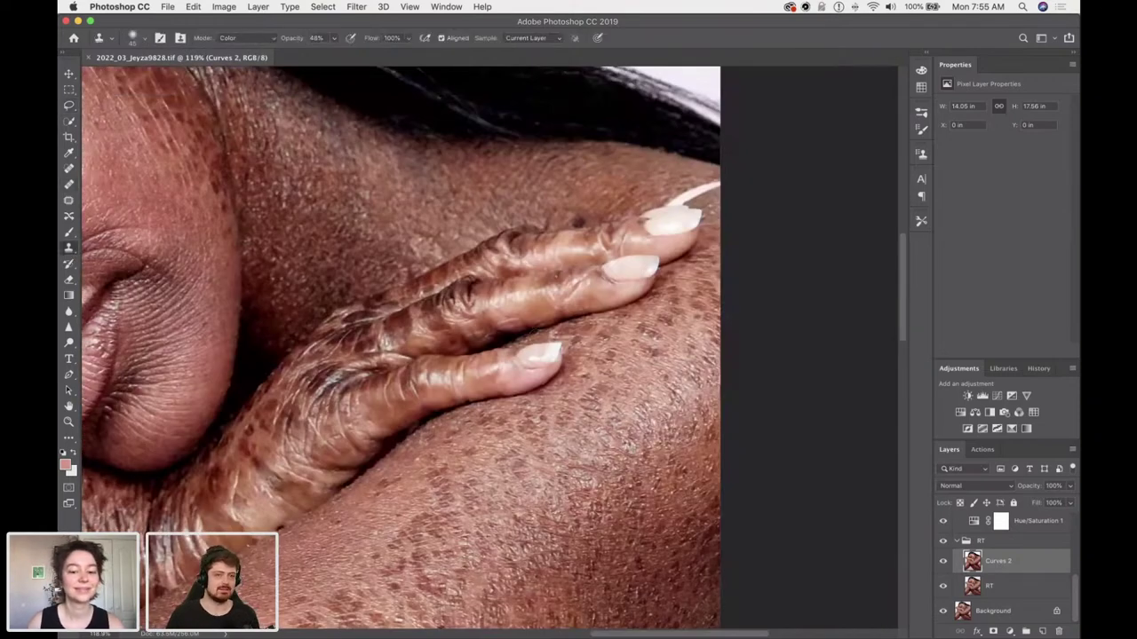
key("bracketleft")
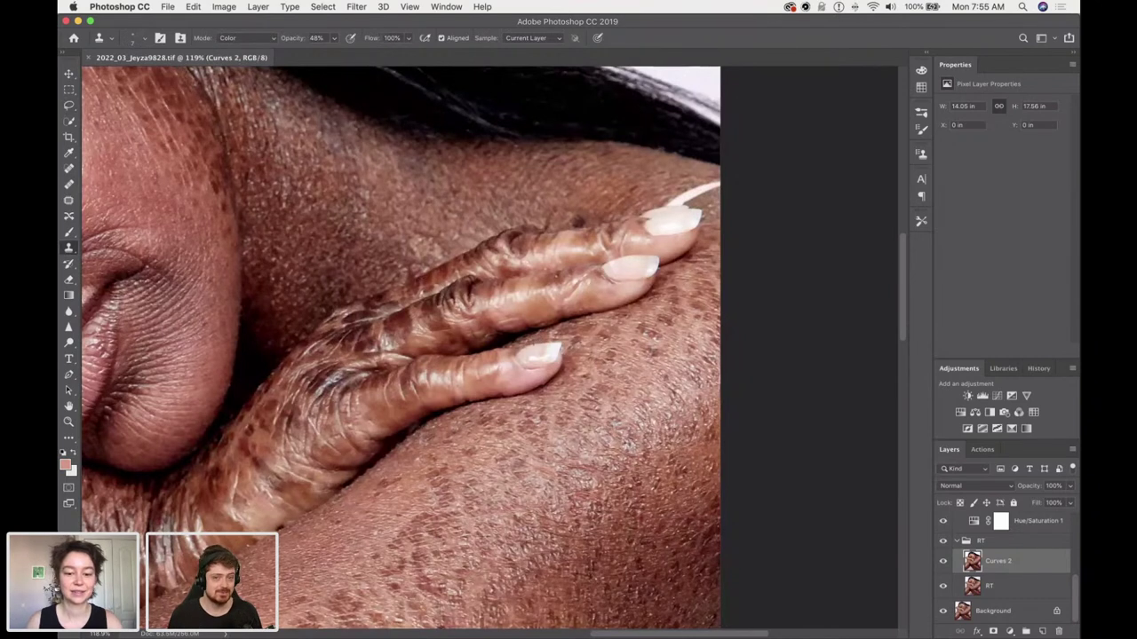
left_click(533, 339)
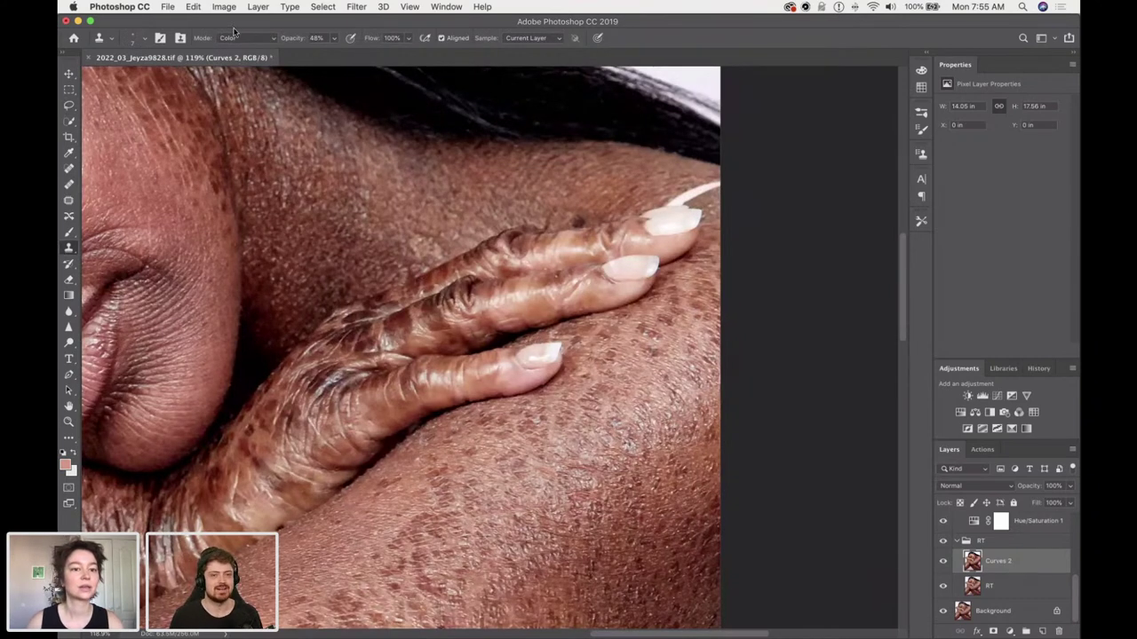
Set the Clone Stamp to Normal blending mode at 100% opacity.
left_click(273, 38)
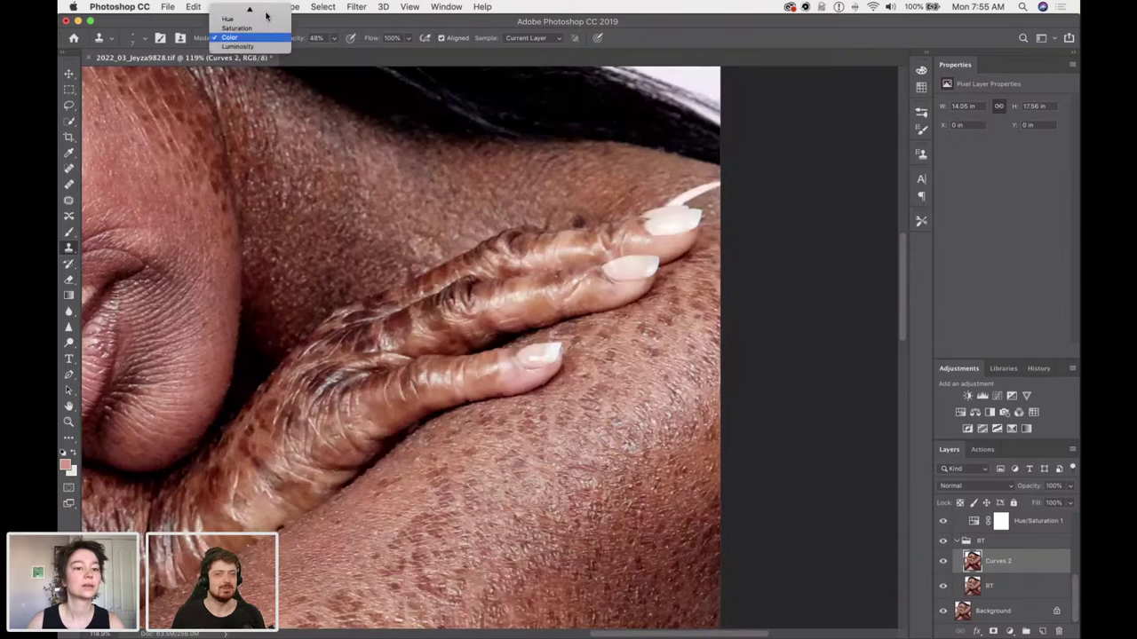
mouse_move(253, 7)
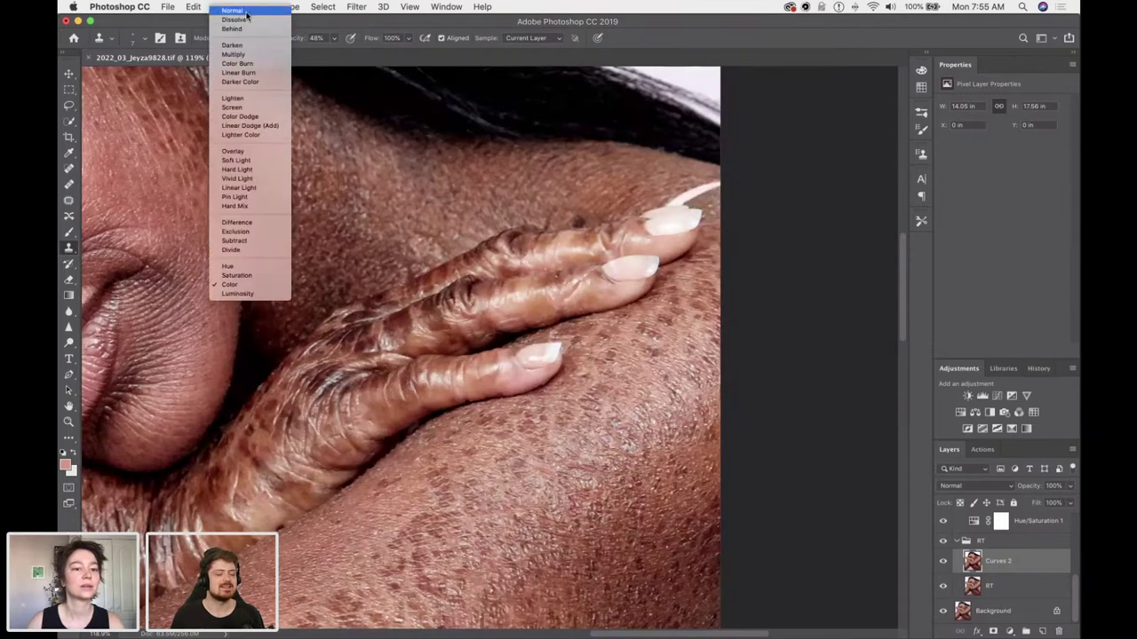
key("Return")
left_click(333, 39)
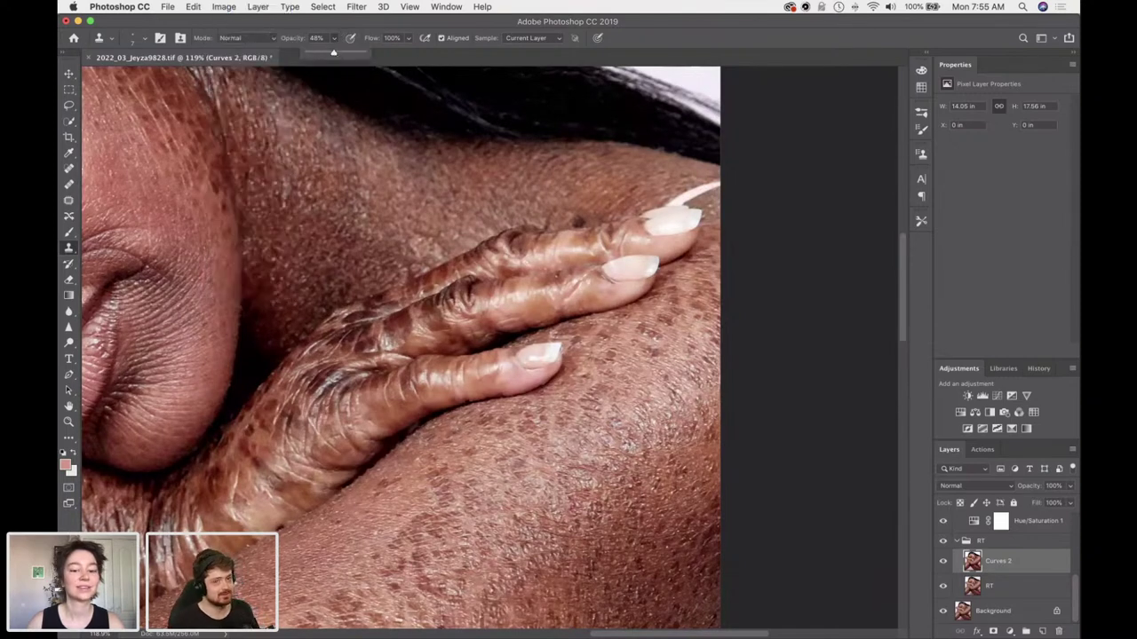
key("0")
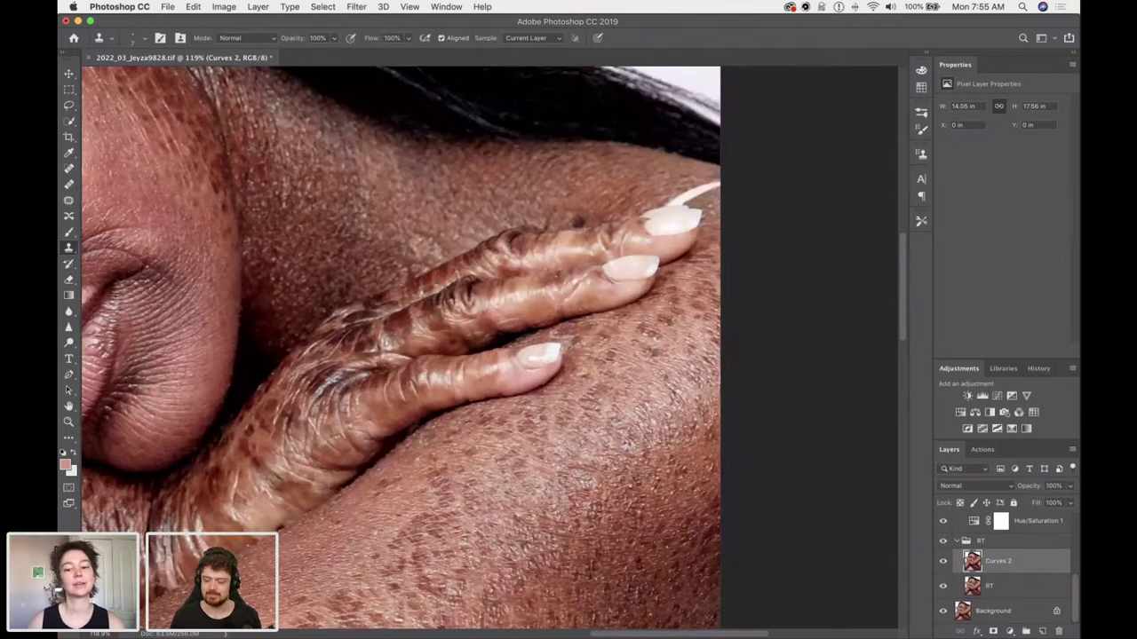
Check the nail retouching against the whole portrait and save the document.
scroll(480, 348, "down", 5)
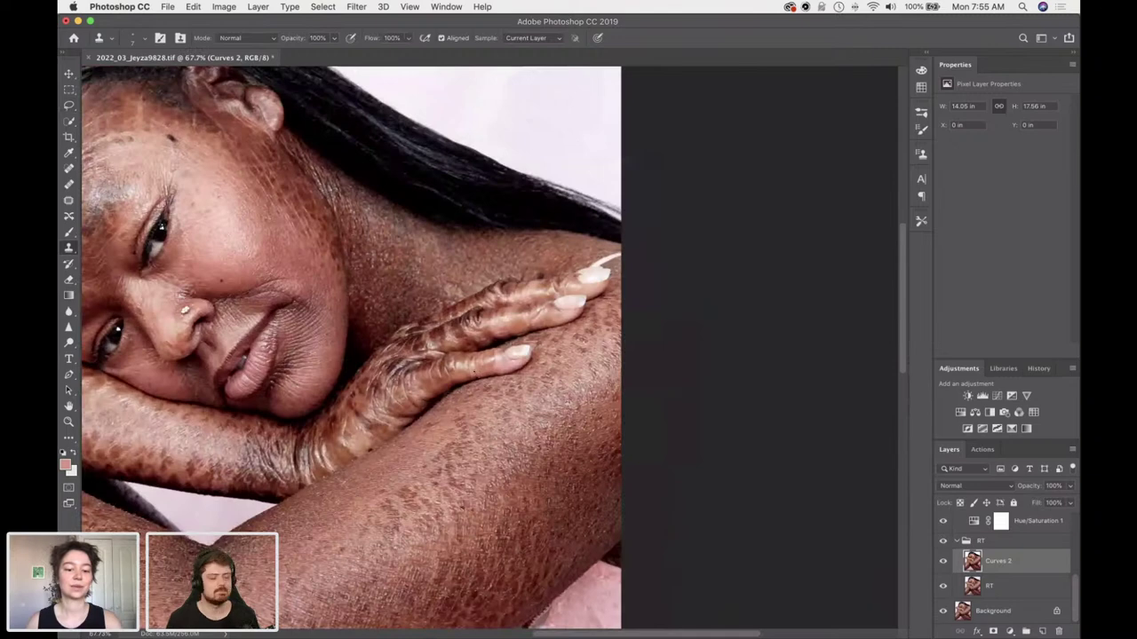
scroll(480, 349, "down", 4)
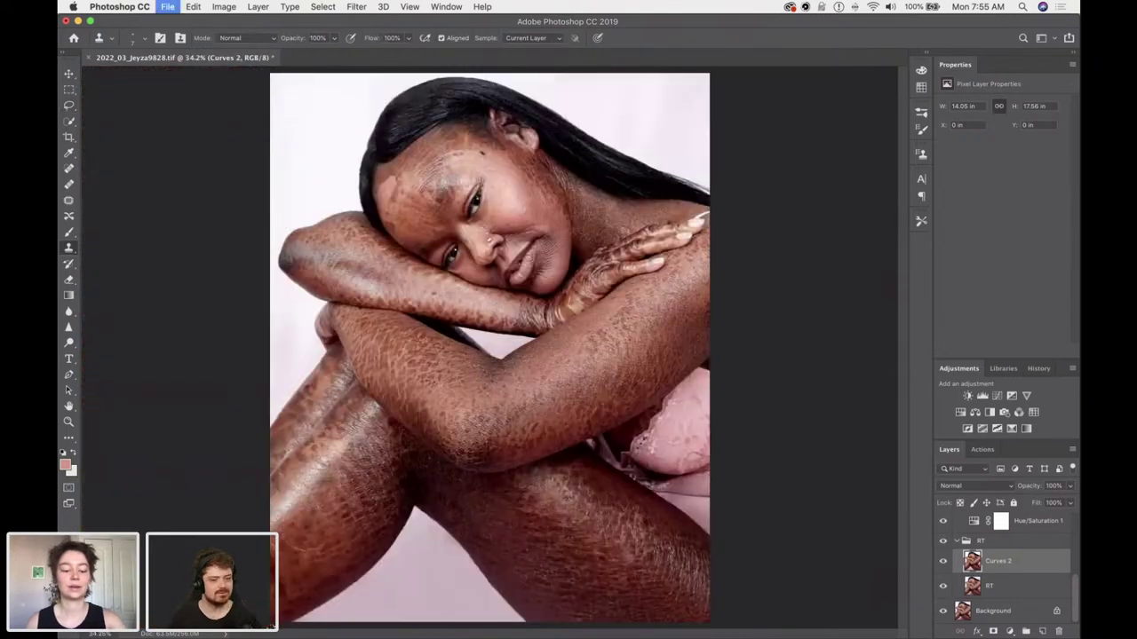
key("super+s")
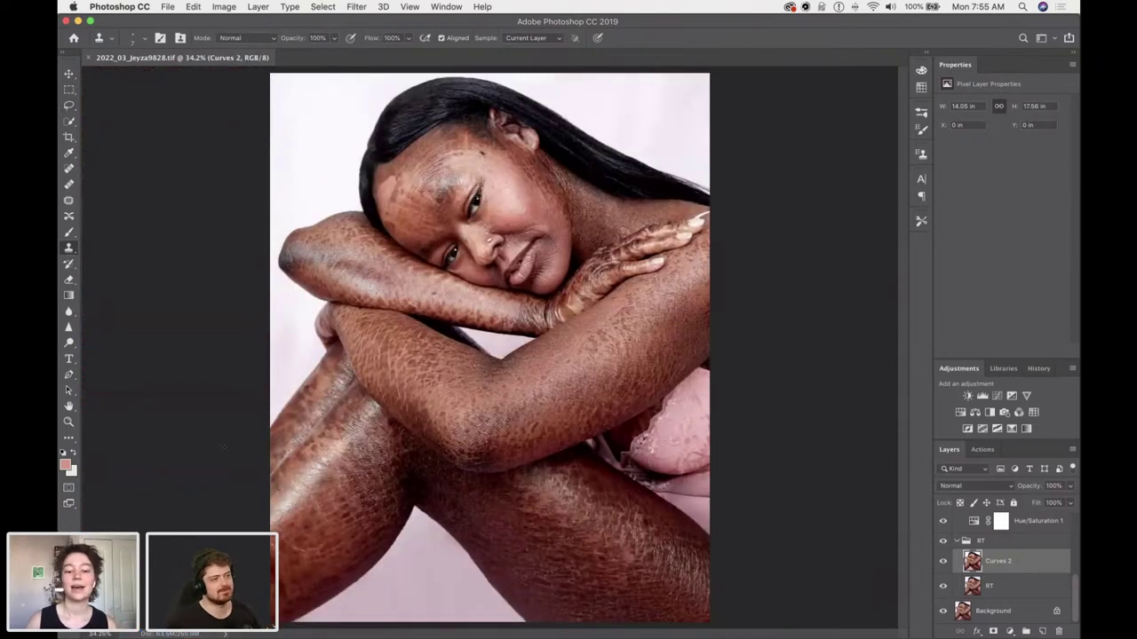
Clone along the dark edge of the gap between the crossed arms with the Clone Stamp, and undo the last change.
left_click(69, 169)
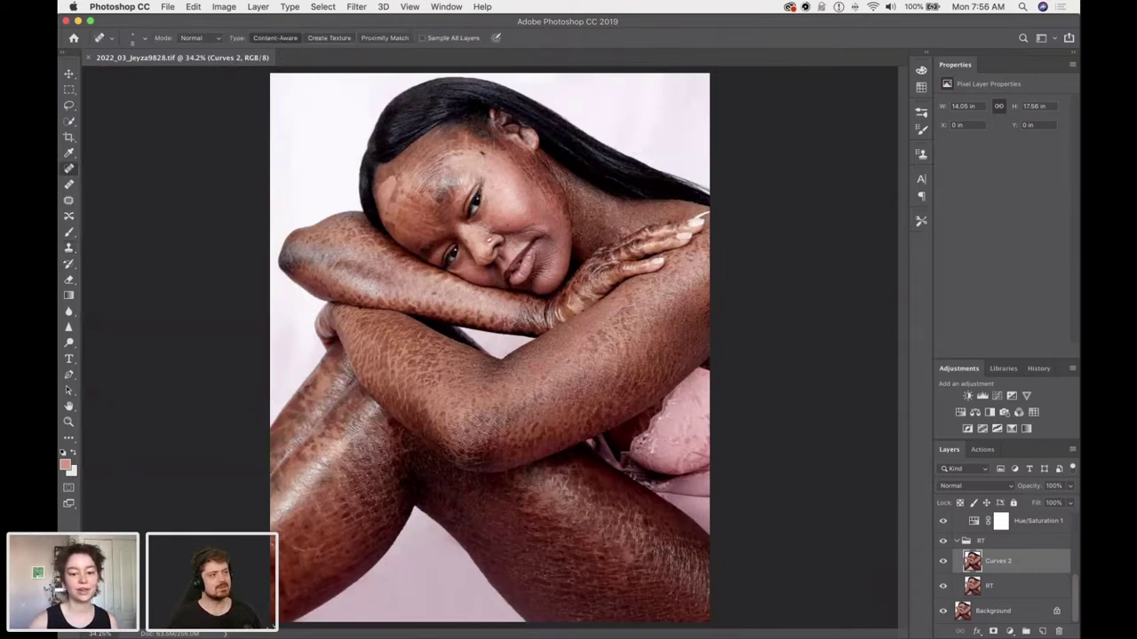
key("super+plus")
key("super+plus")
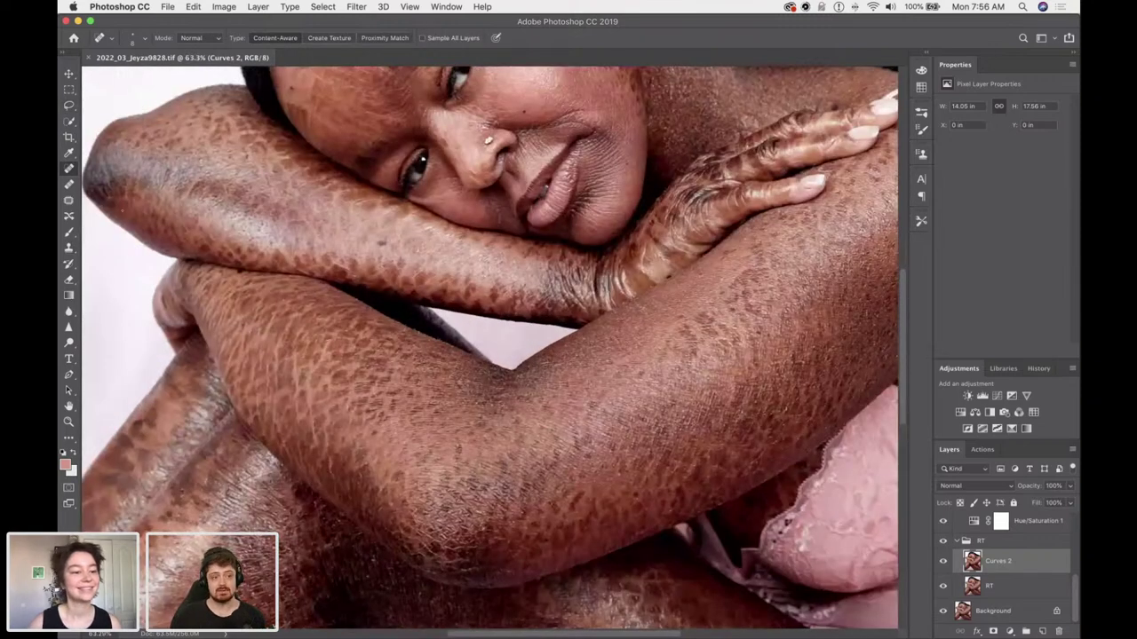
key("super+plus")
left_click(70, 251)
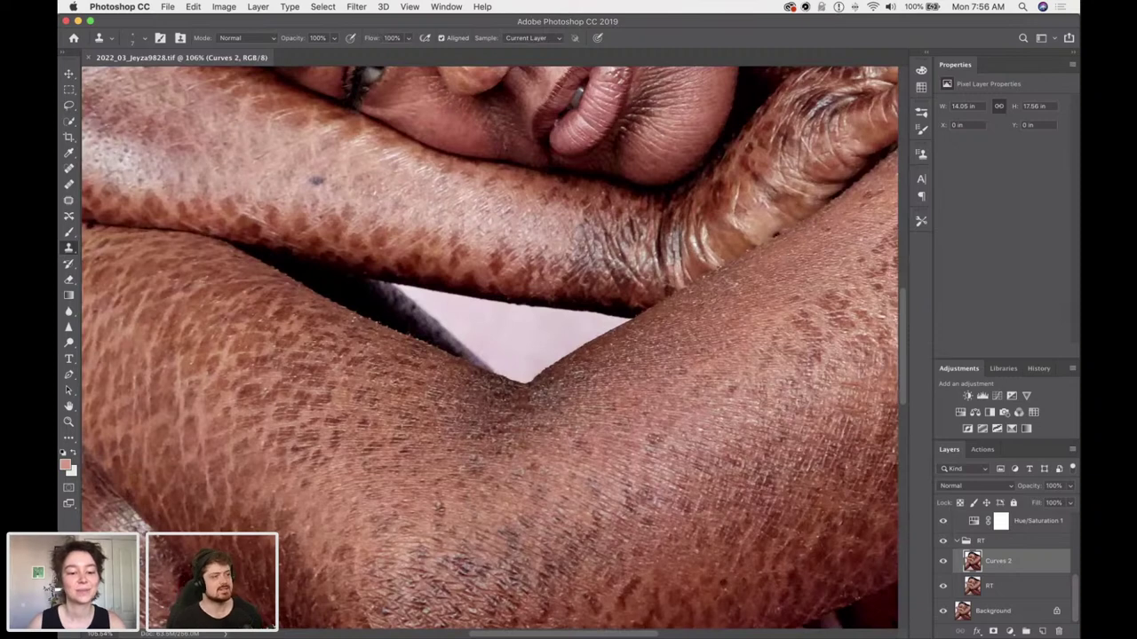
left_click(402, 322)
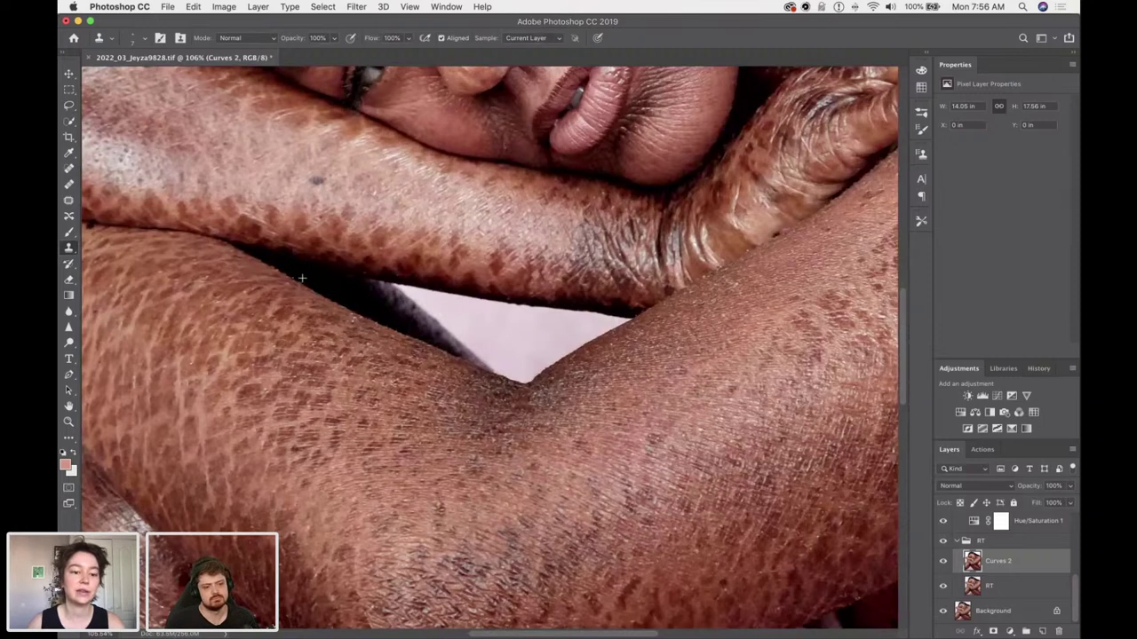
key("super+z")
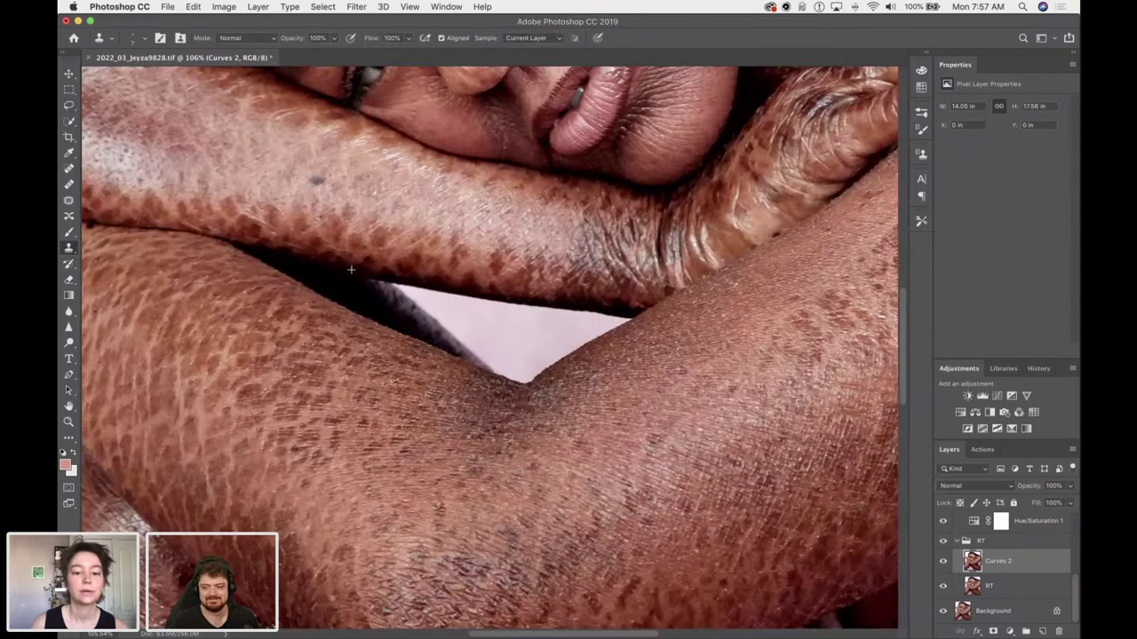
Examine the skin edges around the backdrop gap between the legs for remaining flaws.
scroll(352, 273, "up", 3)
scroll(470, 350, "down", 4)
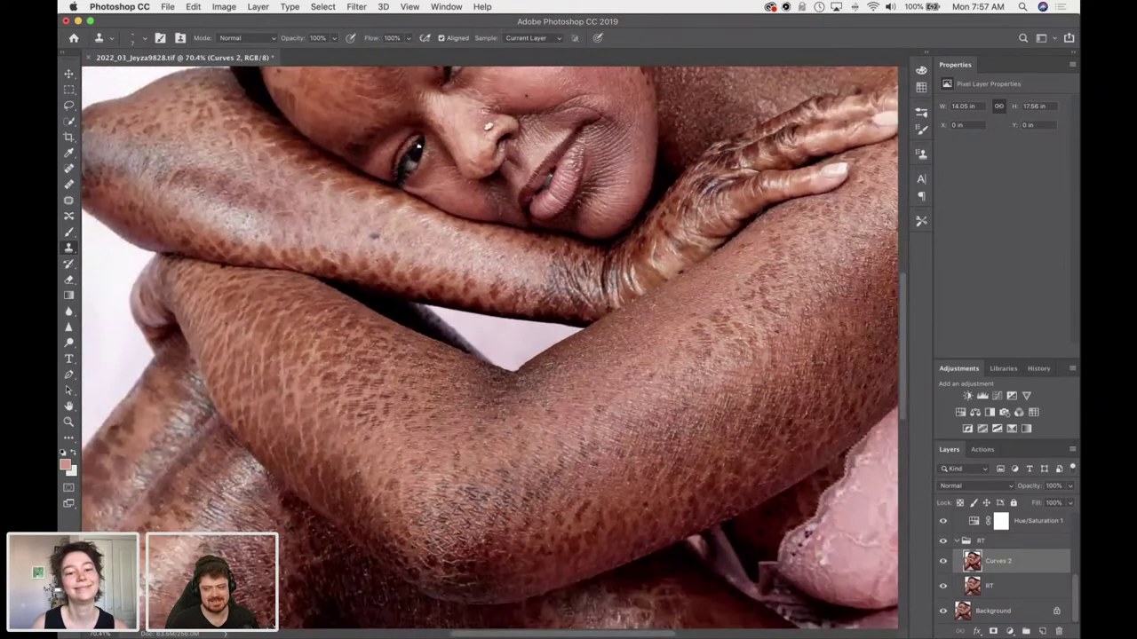
scroll(378, 267, "down", 5)
scroll(386, 377, "up", 4)
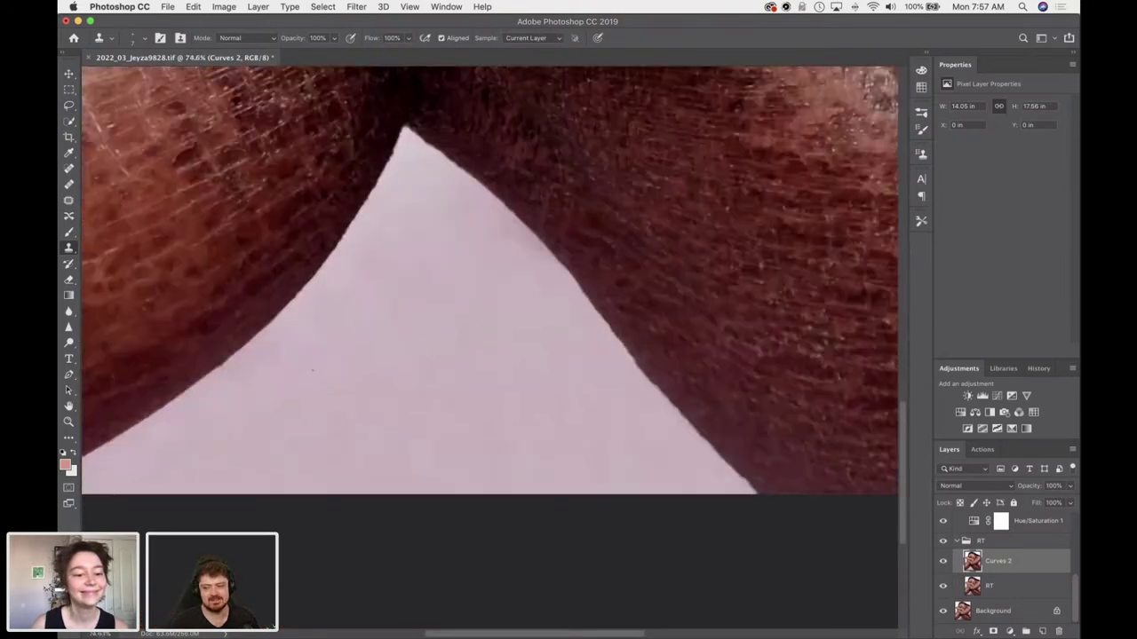
scroll(399, 379, "left", 5)
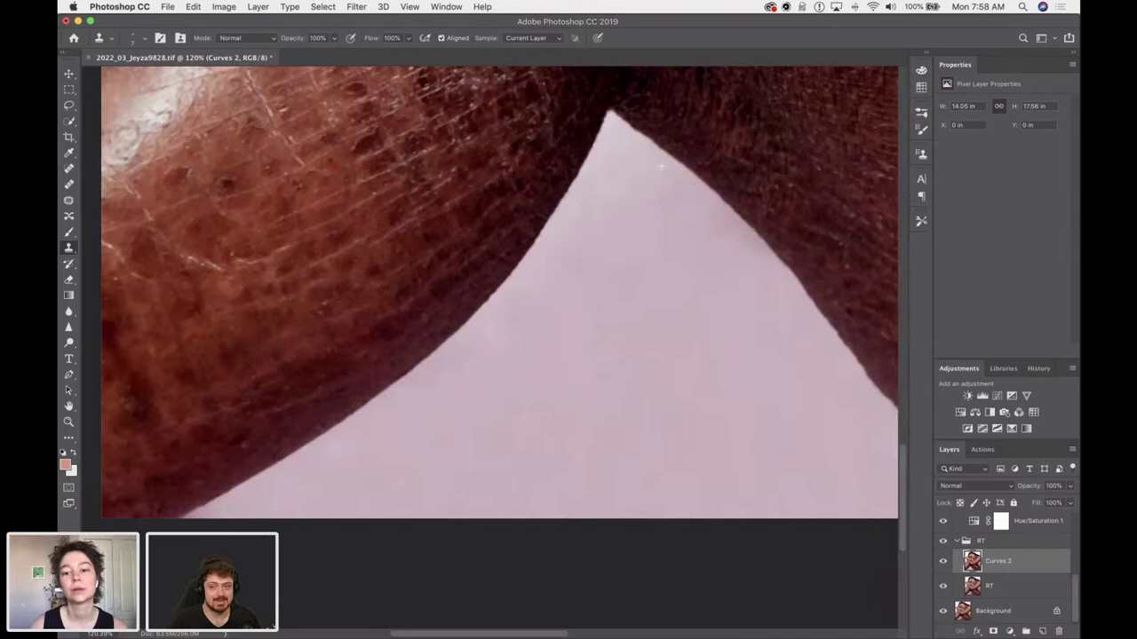
scroll(679, 346, "right", 5)
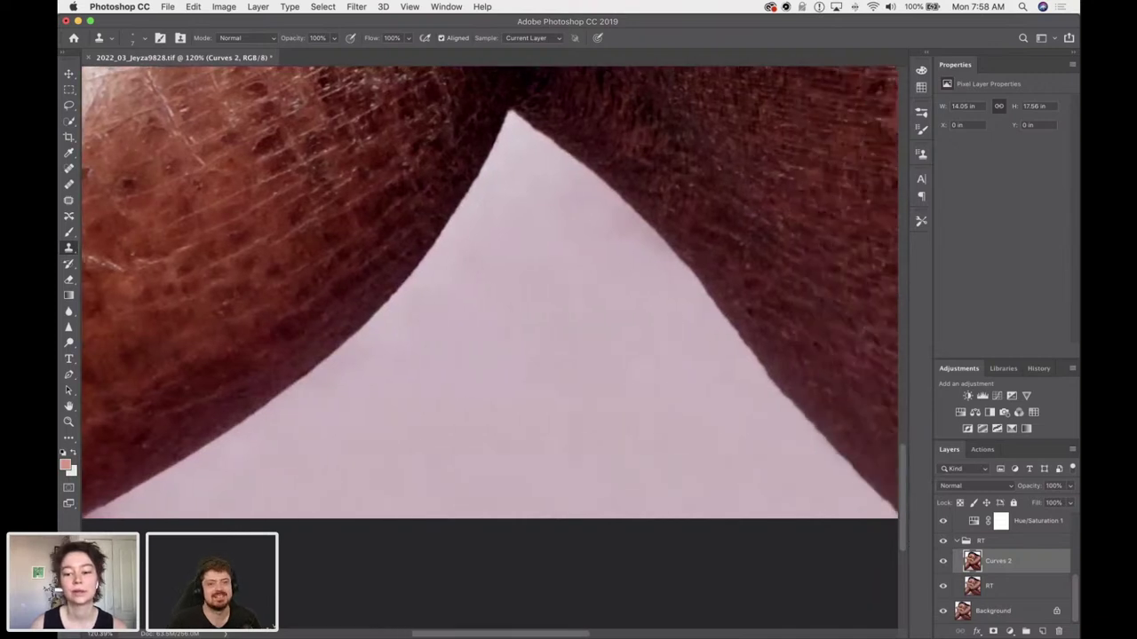
scroll(490, 293, "right", 3)
scroll(704, 442, "down", 3)
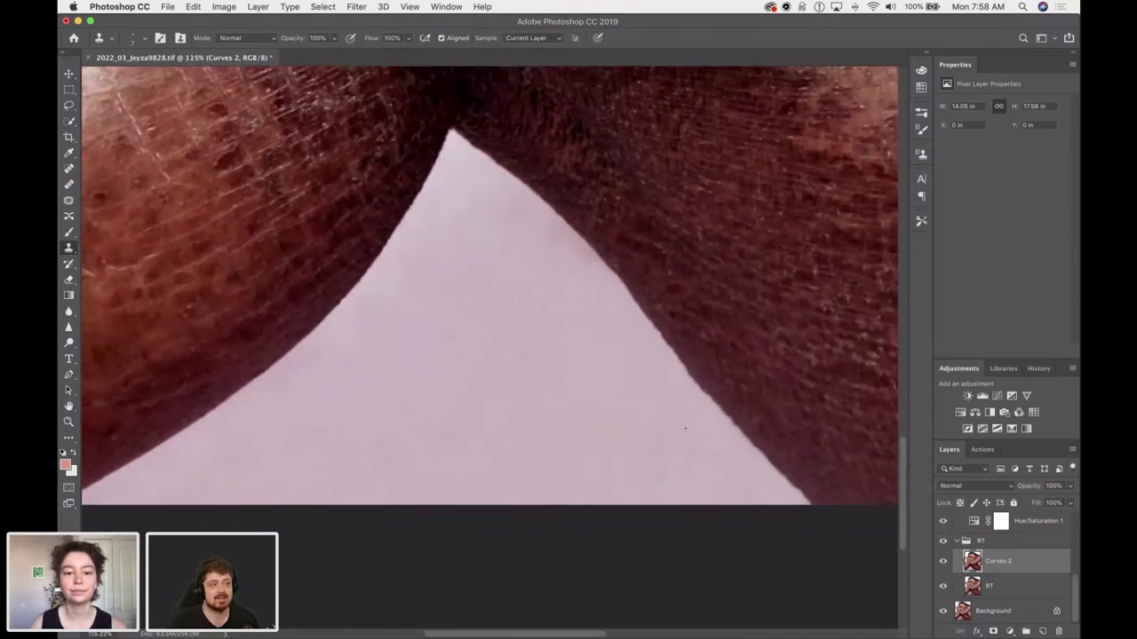
scroll(479, 159, "up", 3)
scroll(480, 160, "up", 3)
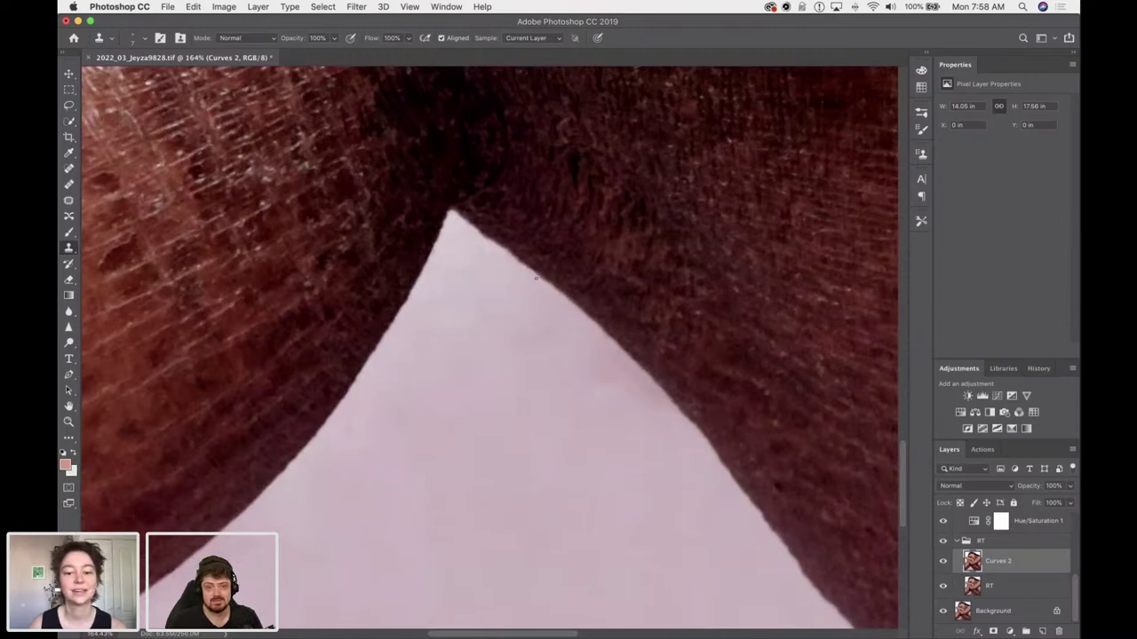
scroll(538, 279, "down", 10)
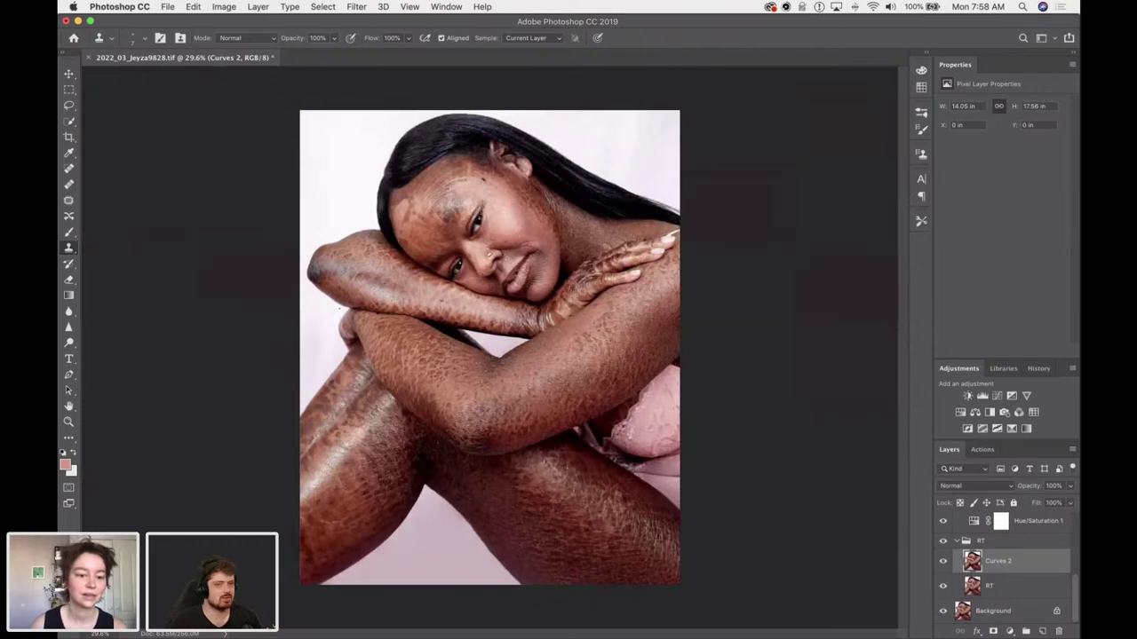
Inspect the arms, face, hair edge, hand and shoulder up close for remaining details to retouch.
scroll(493, 362, "up", 5)
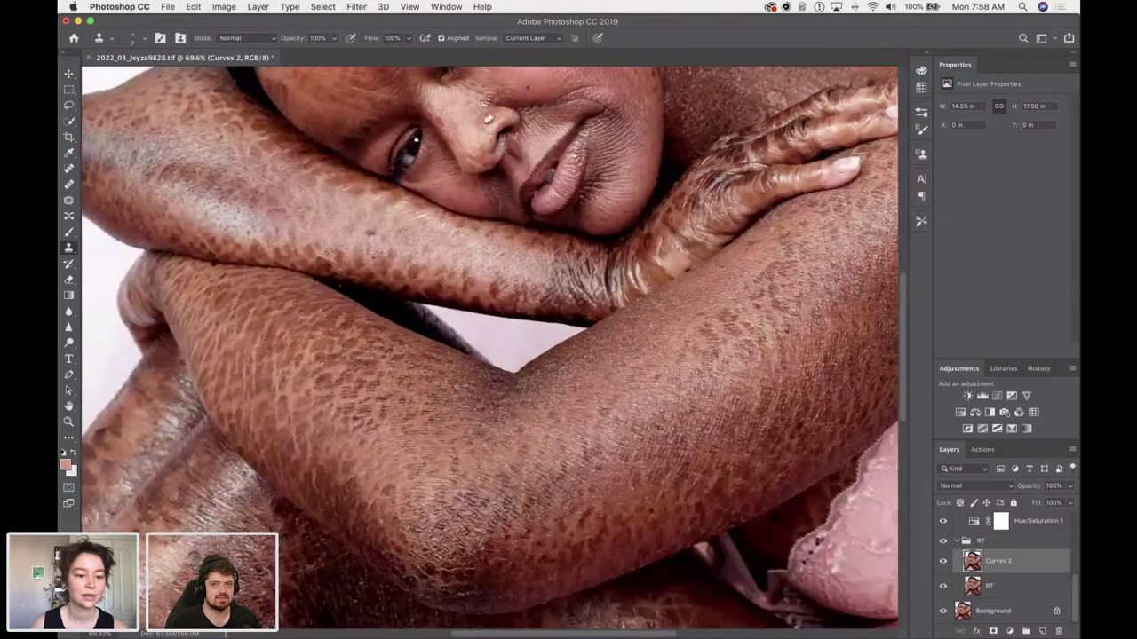
scroll(321, 259, "up", 6)
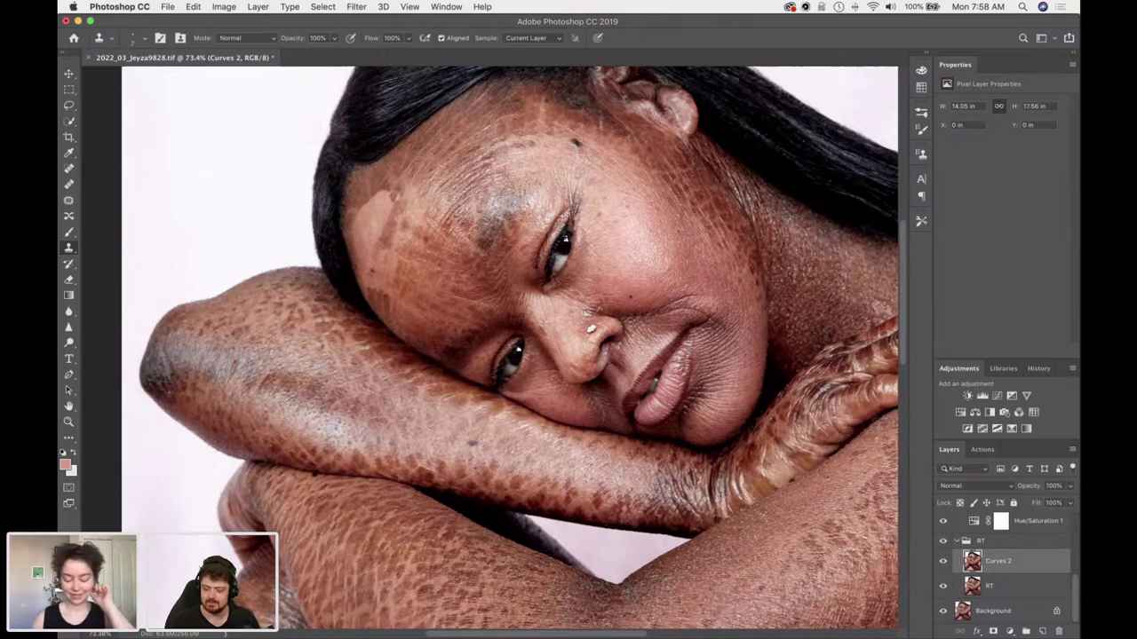
scroll(489, 346, "right", 4)
scroll(489, 346, "up", 5)
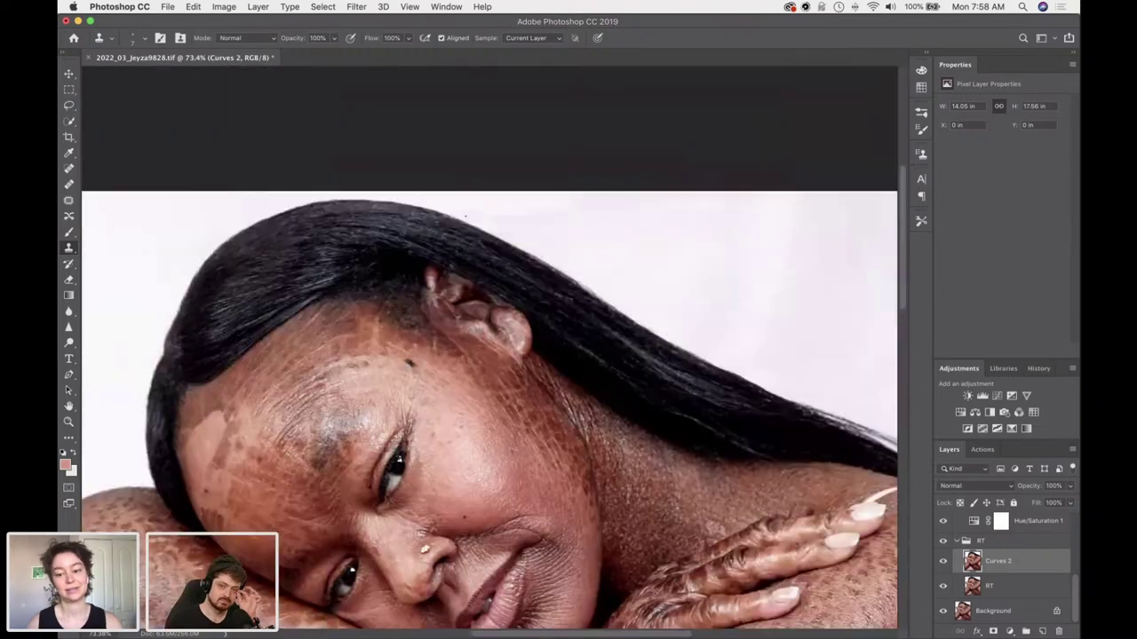
scroll(680, 333, "right", 4)
scroll(679, 333, "down", 3)
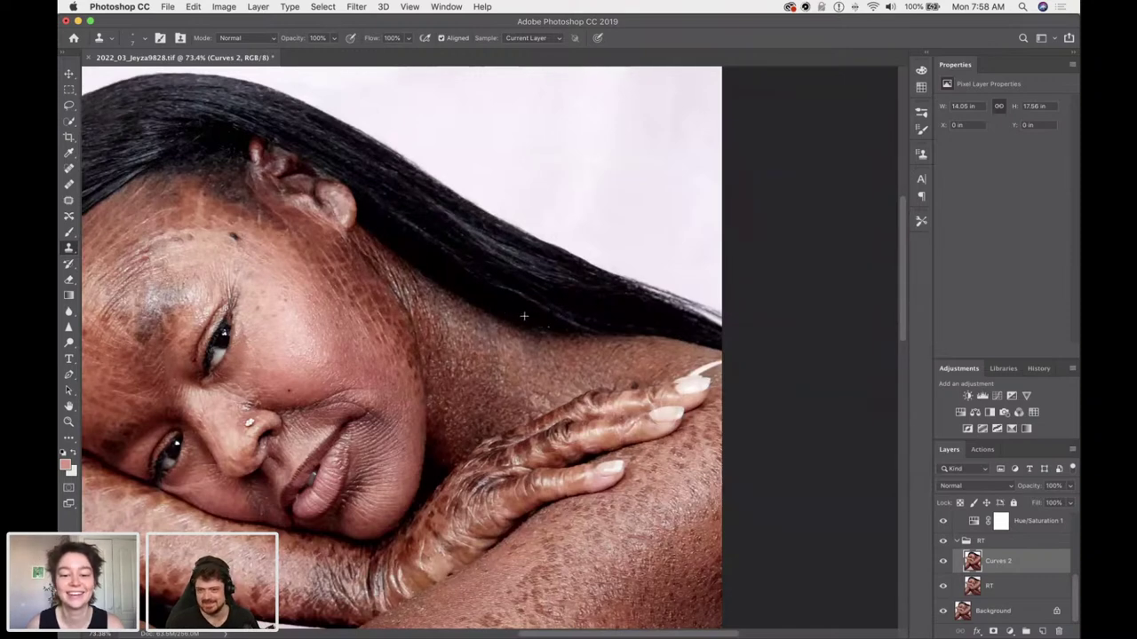
scroll(401, 346, "down", 3)
scroll(402, 347, "down", 6)
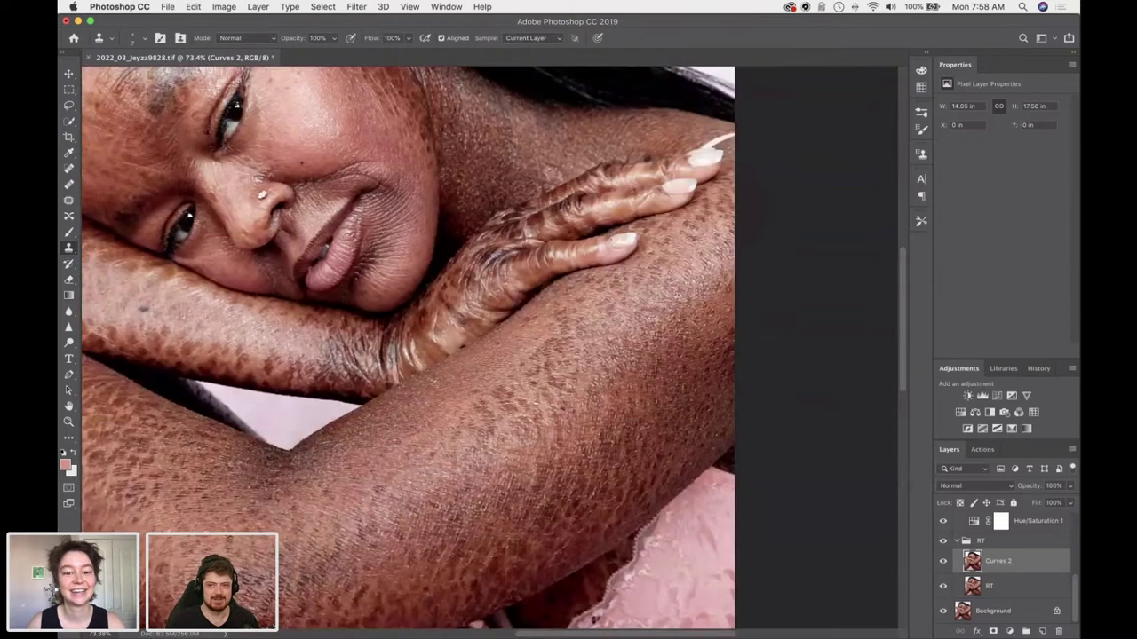
scroll(490, 287, "up", 3)
scroll(491, 287, "up", 5)
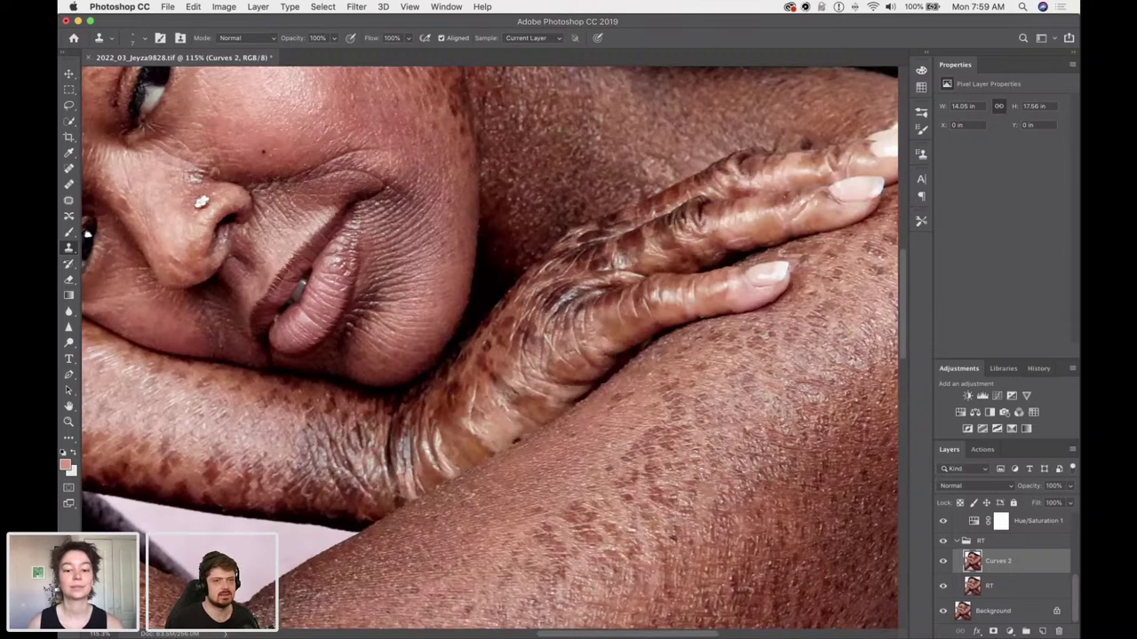
scroll(485, 240, "down", 1)
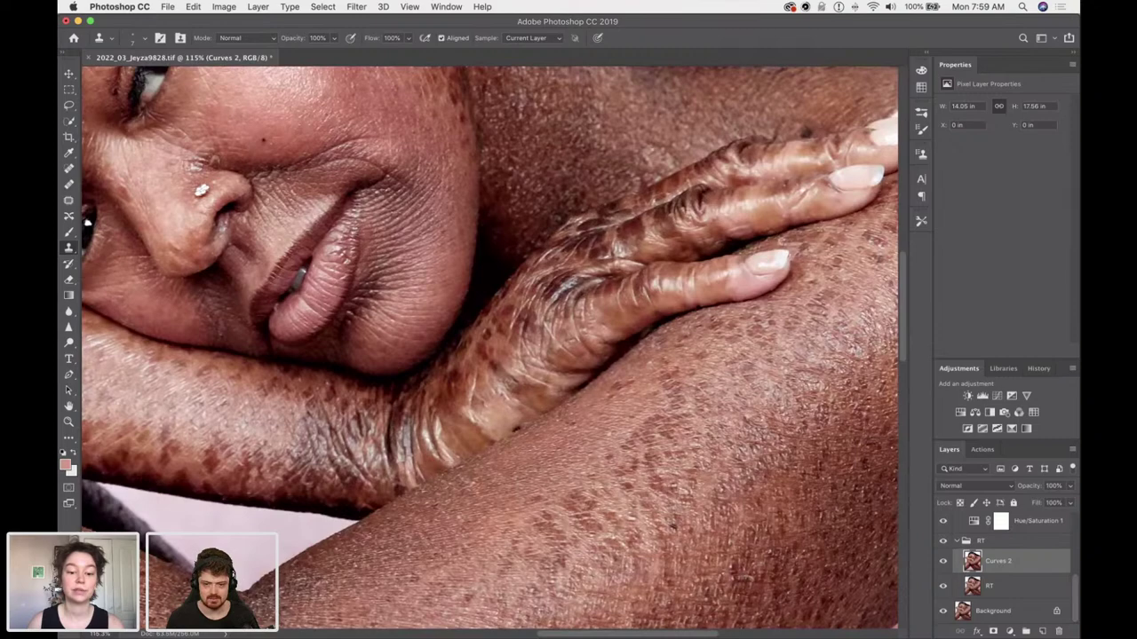
scroll(490, 349, "down", 1)
scroll(490, 348, "left", 1)
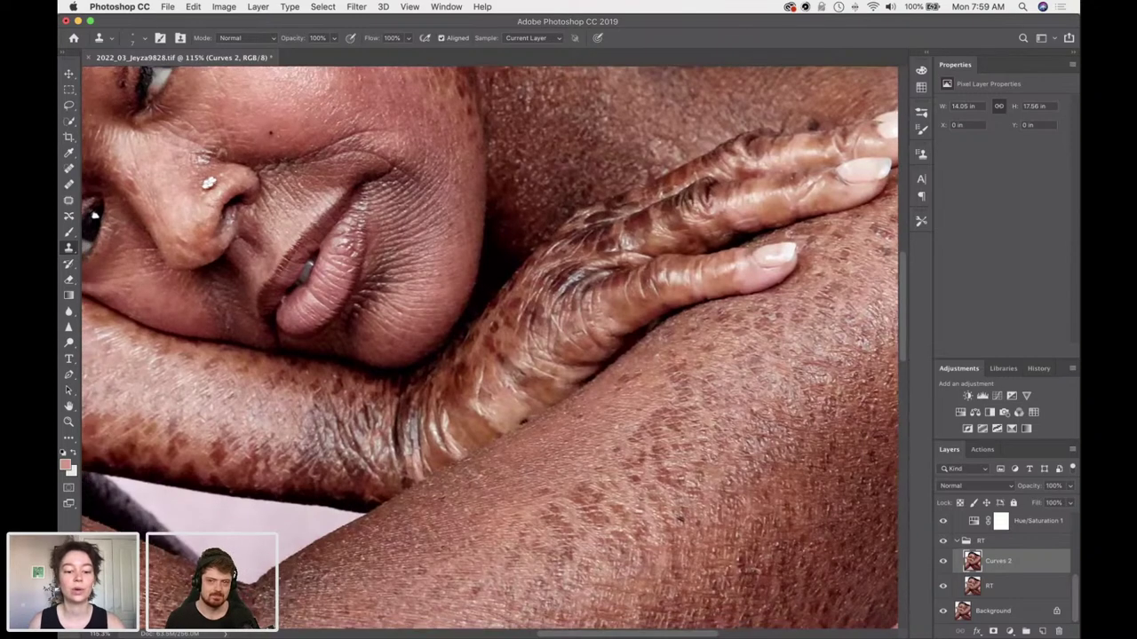
Check the crossed arms and the backdrop gap between the legs up close, and save the document.
scroll(490, 348, "down", 5)
scroll(491, 348, "left", 2)
scroll(490, 348, "down", 7)
scroll(490, 348, "left", 6)
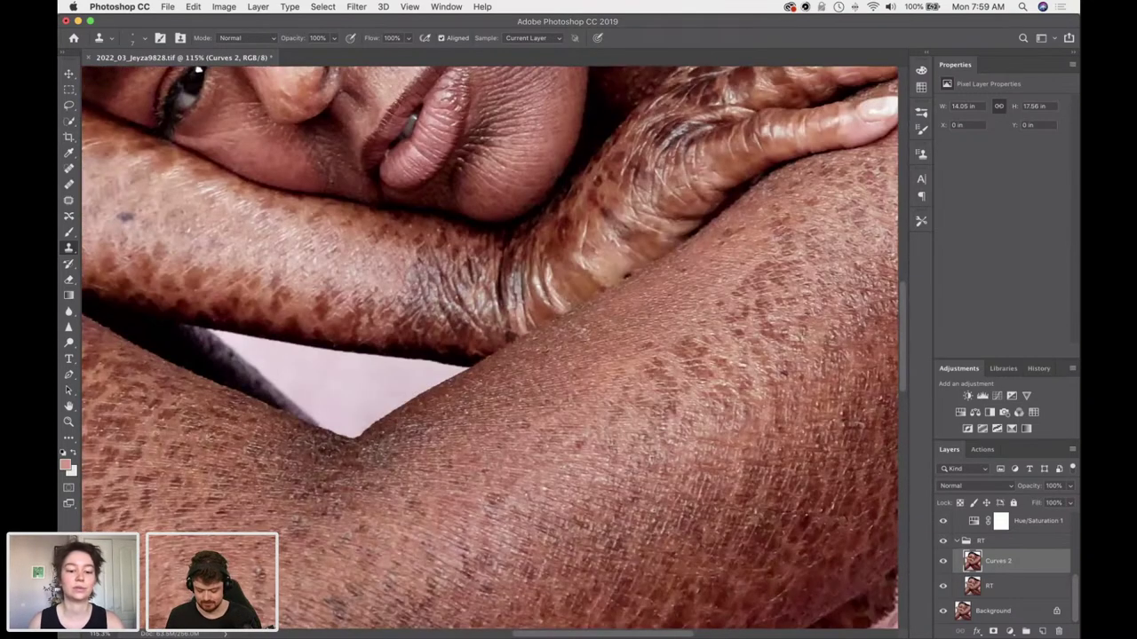
scroll(490, 349, "down", 15)
scroll(490, 348, "left", 5)
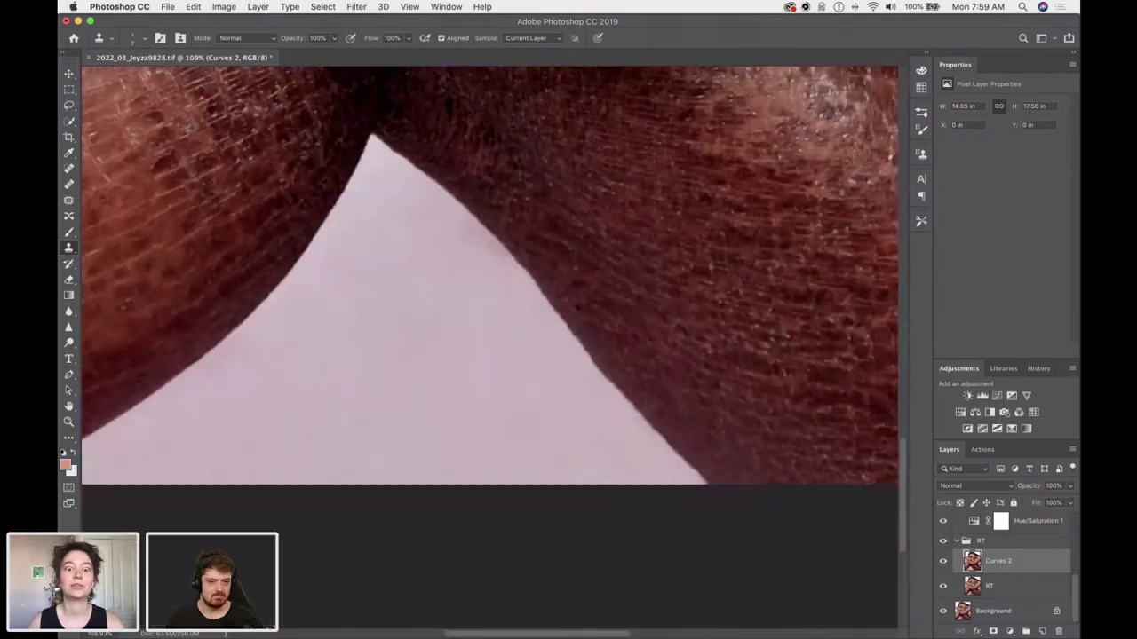
scroll(490, 348, "down", 10)
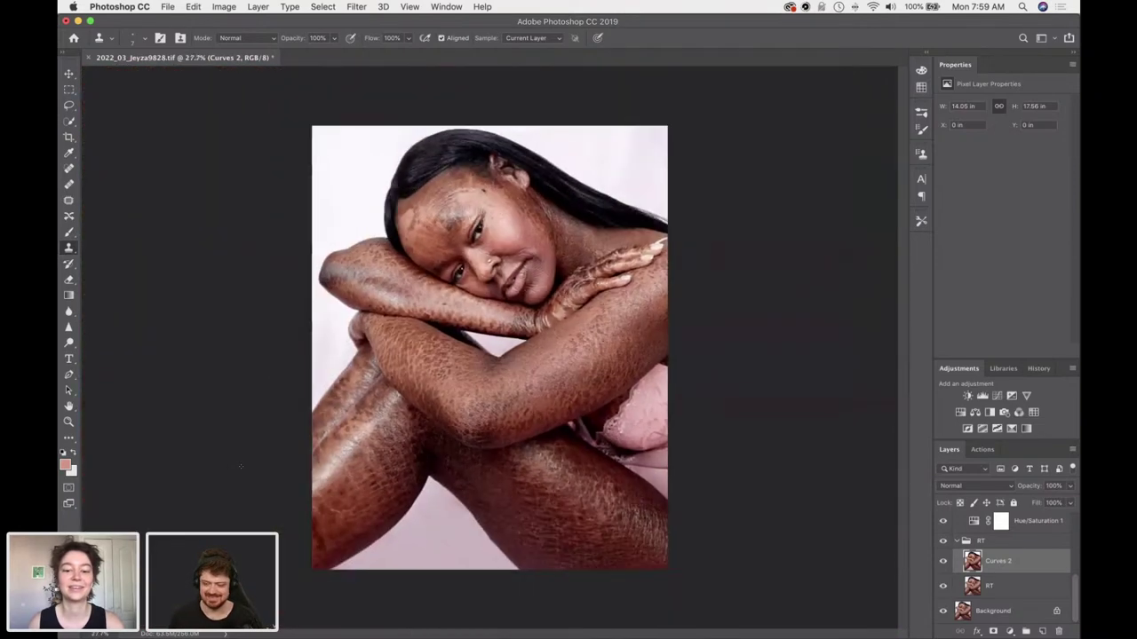
scroll(490, 347, "up", 1)
key("super+s")
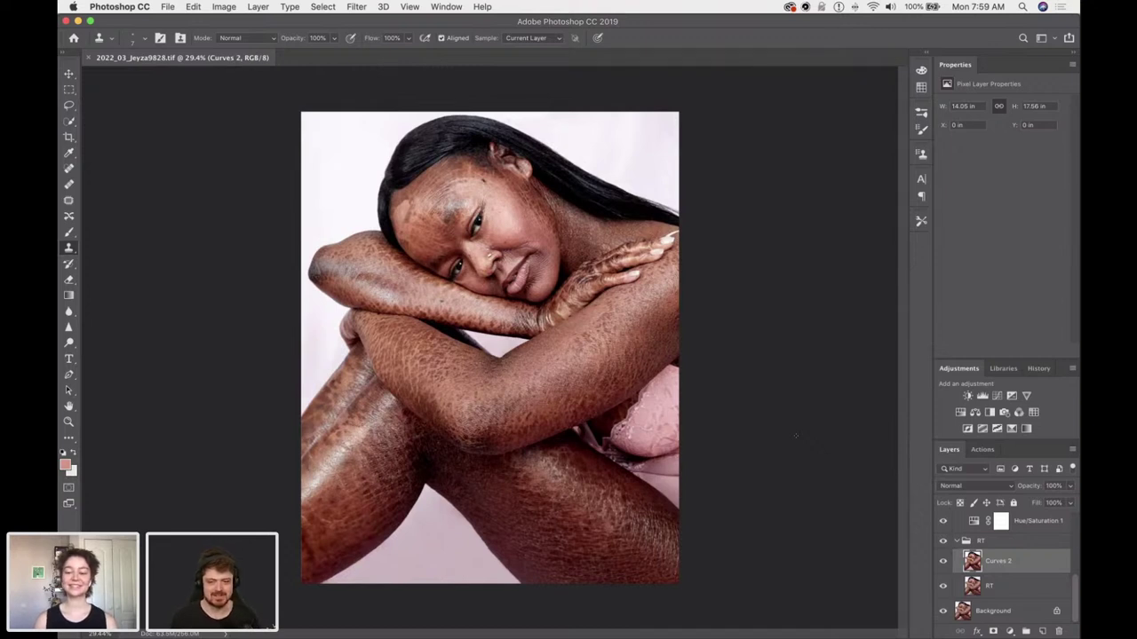
Compare the whole portrait with the Curves 2 retouching layer hidden and shown.
left_click(943, 561)
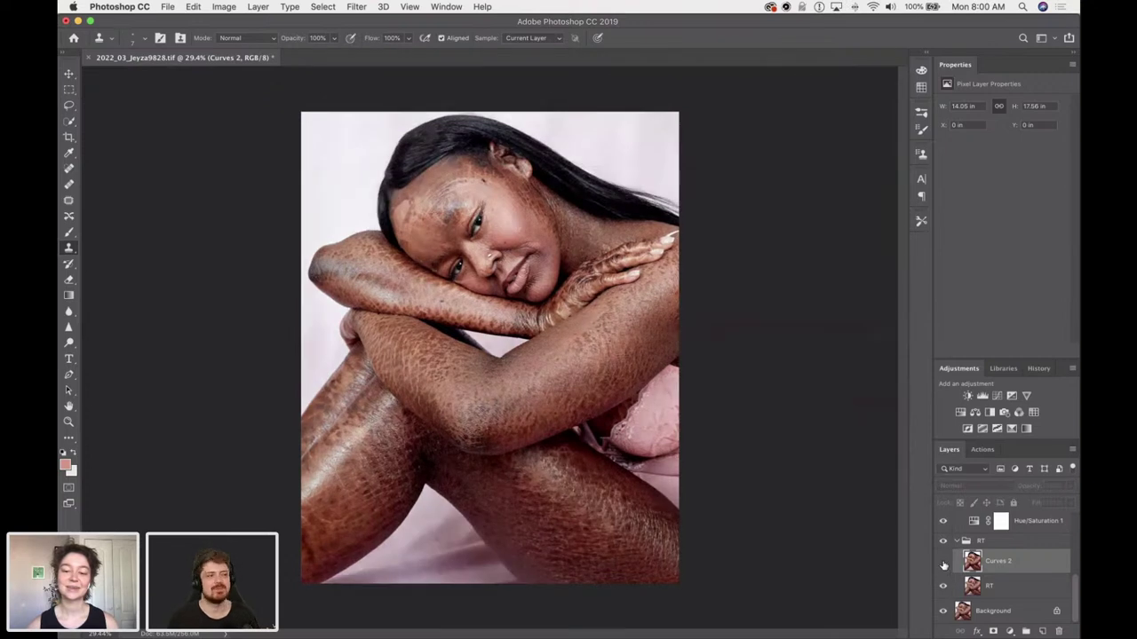
left_click(943, 562)
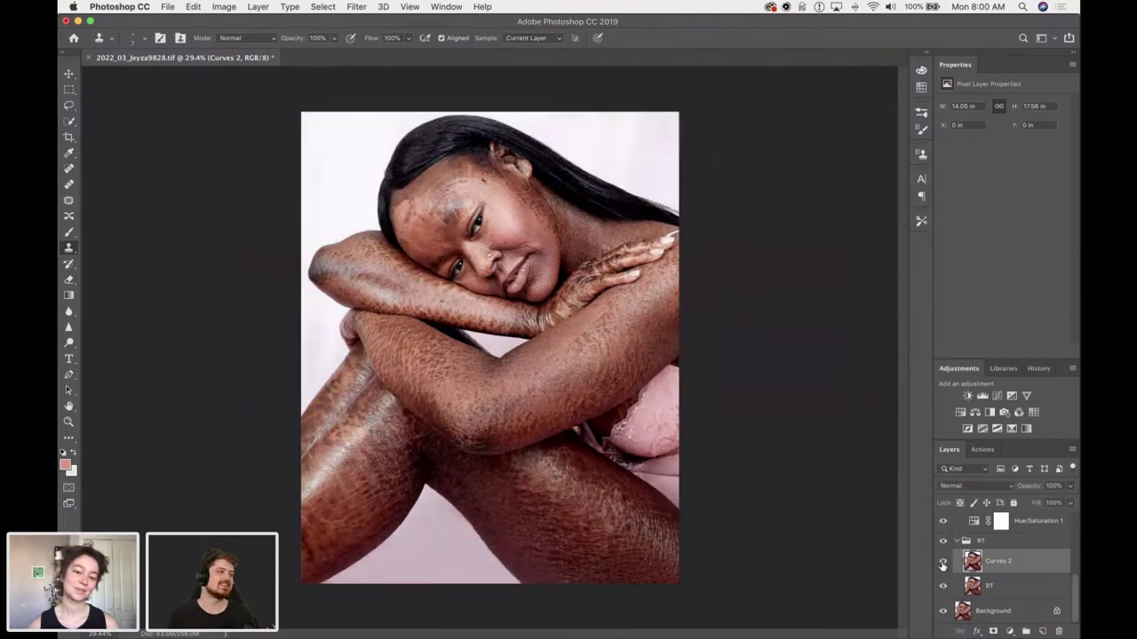
left_click(943, 561)
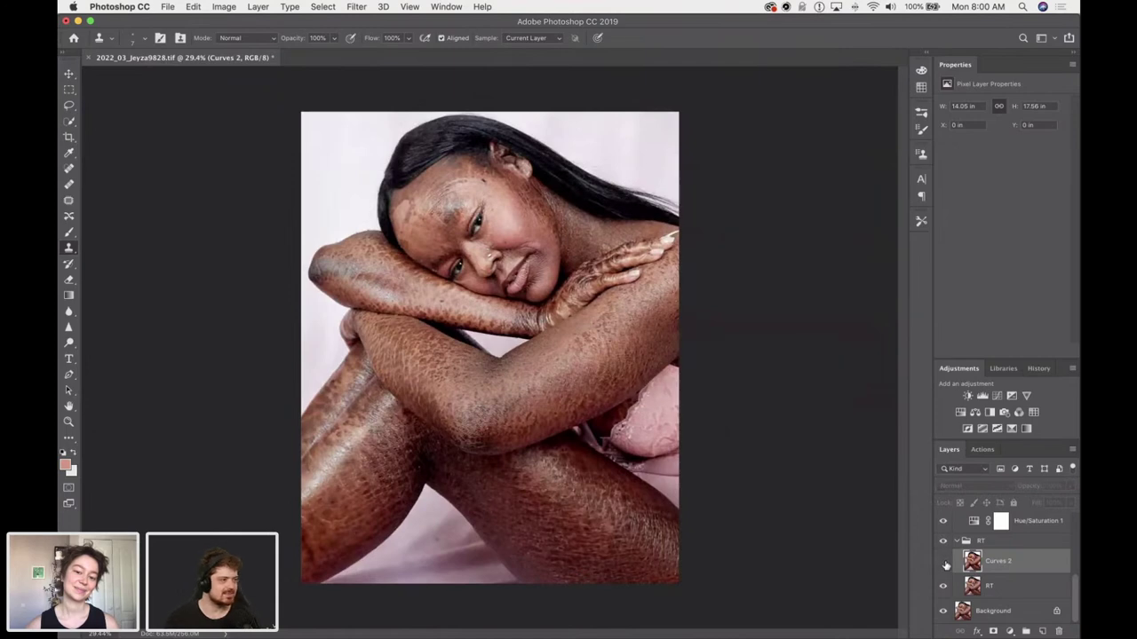
left_click(943, 561)
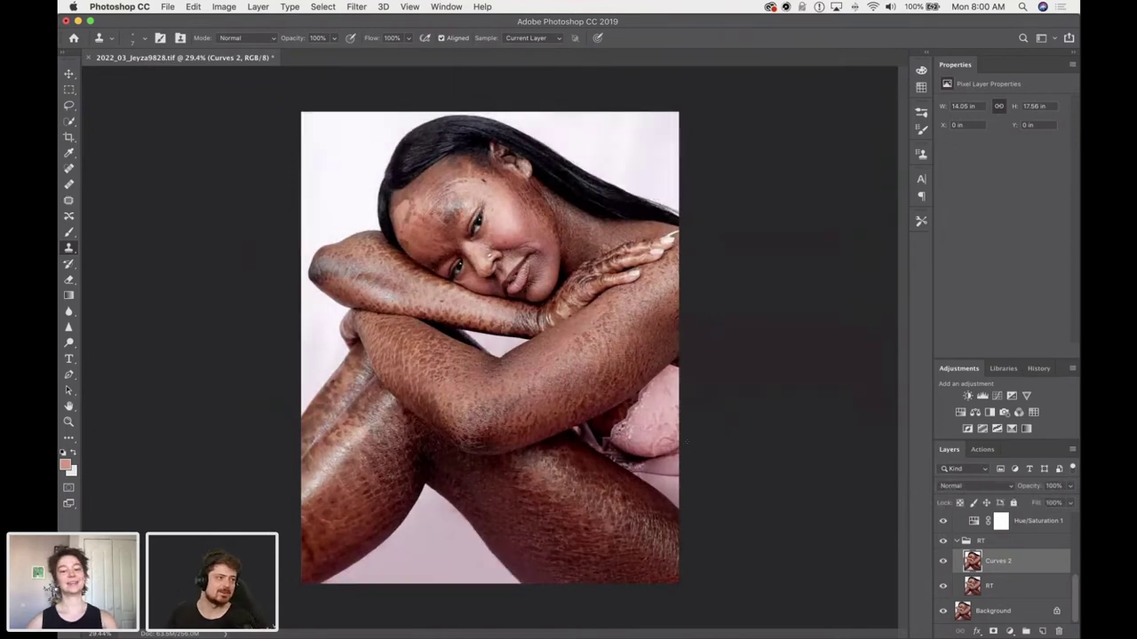
Compare the face, hair and crossed arms up close with the Curves 2 layer hidden and shown.
key("super+equal")
key("super+equal")
key("super+equal")
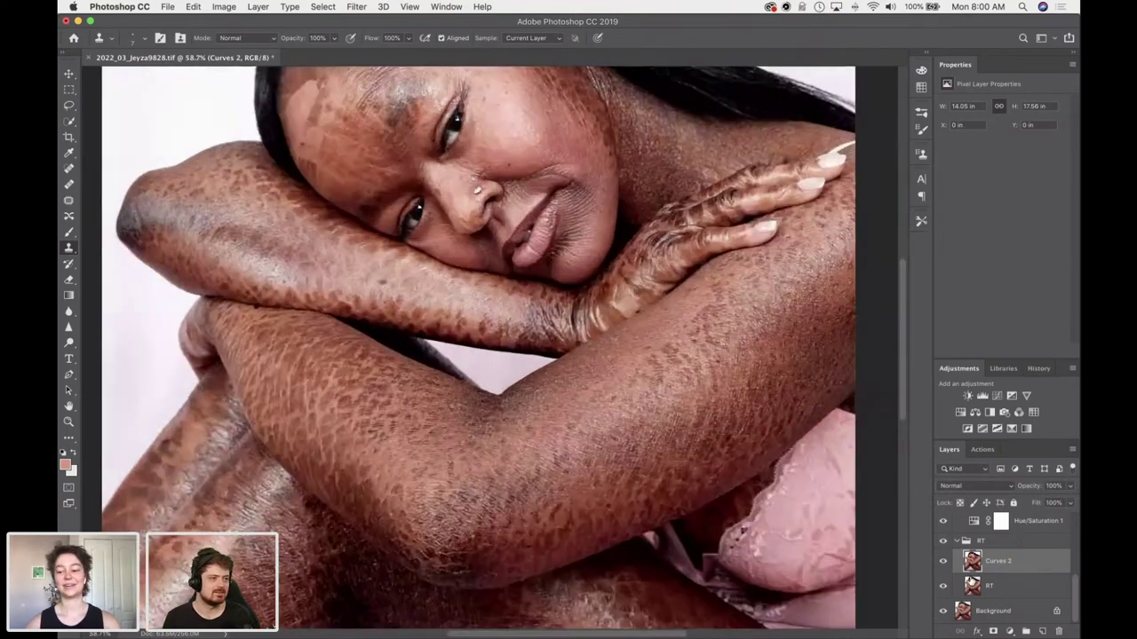
scroll(463, 347, "down", 3)
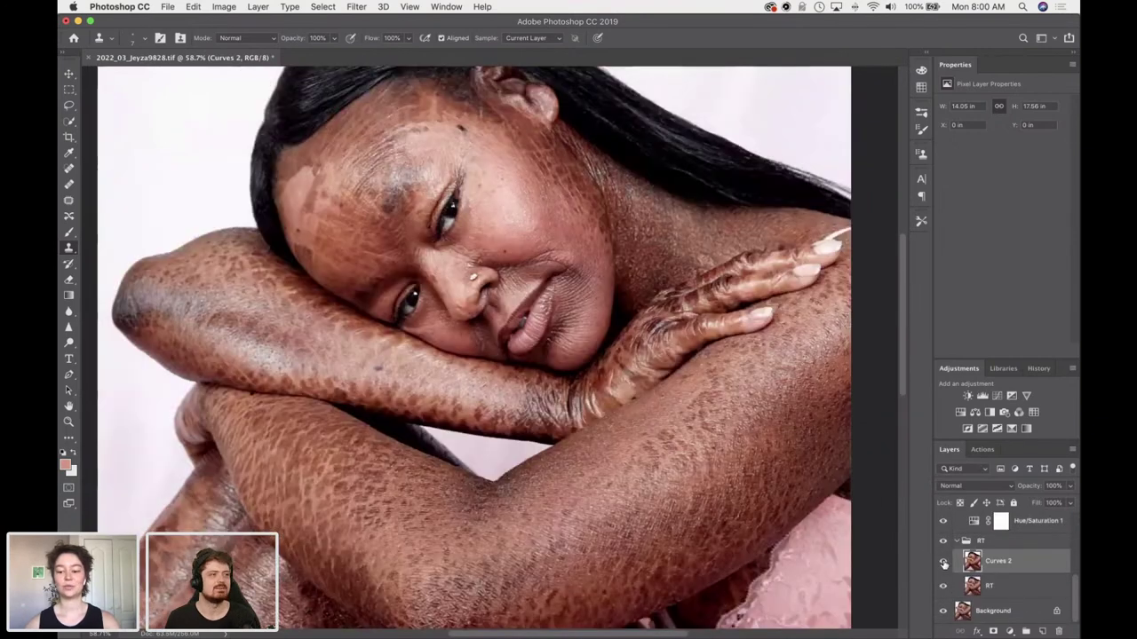
left_click(943, 561)
left_click(943, 561)
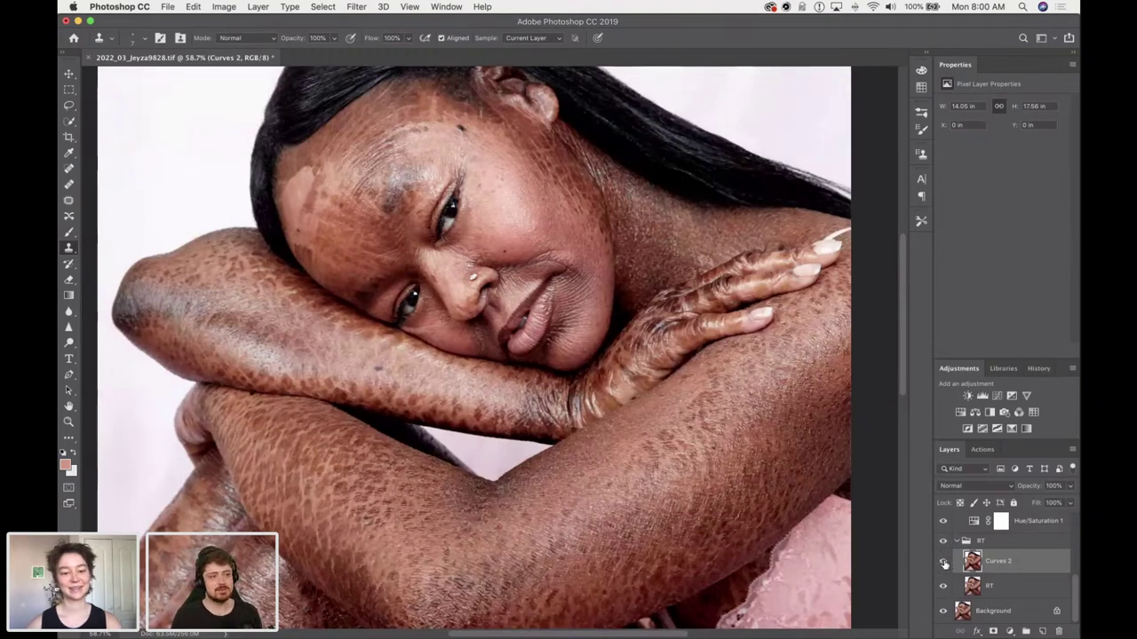
left_click(943, 562)
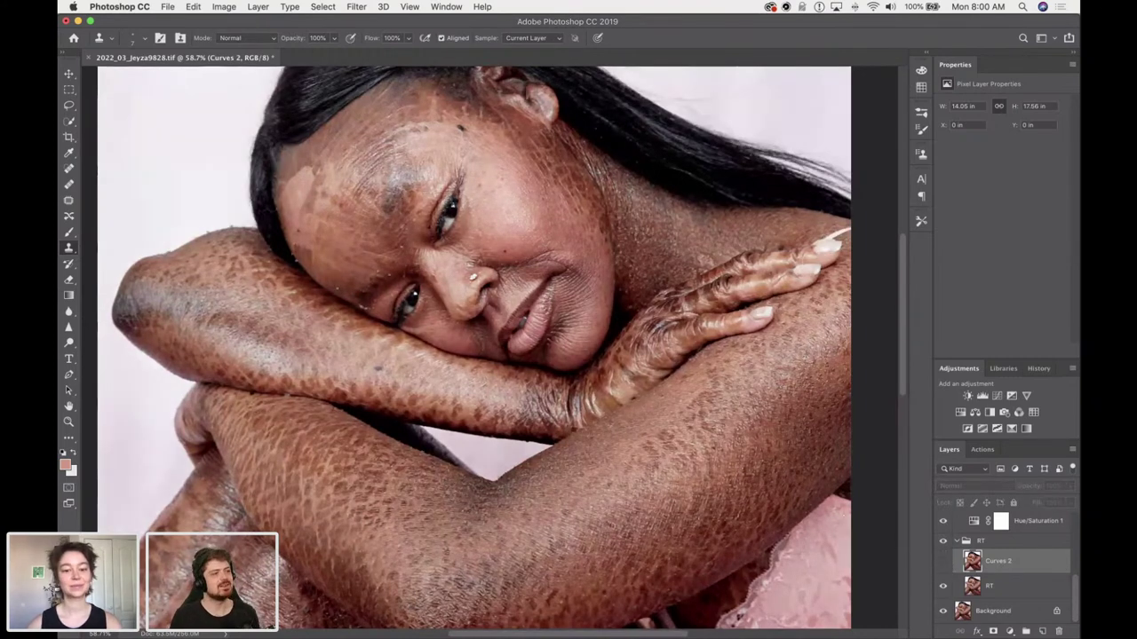
left_click(943, 561)
Toggle the Curves 2 layer repeatedly to review the backdrop and hair cleanup across the full portrait again, leaving the layer visible.
scroll(943, 561, "down", 5)
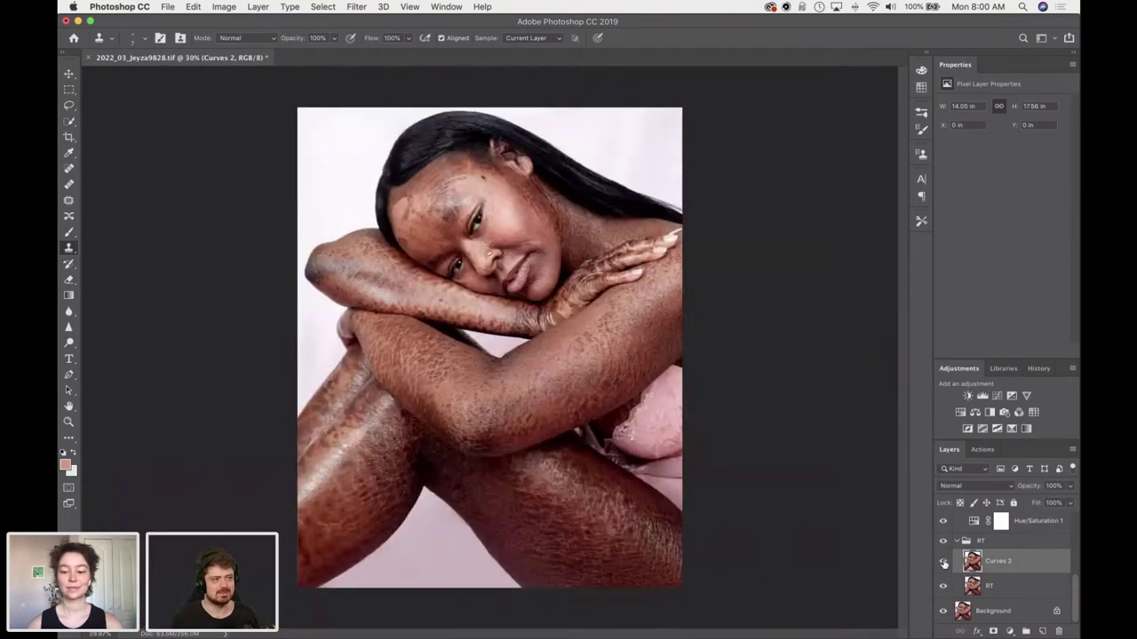
left_click(943, 562)
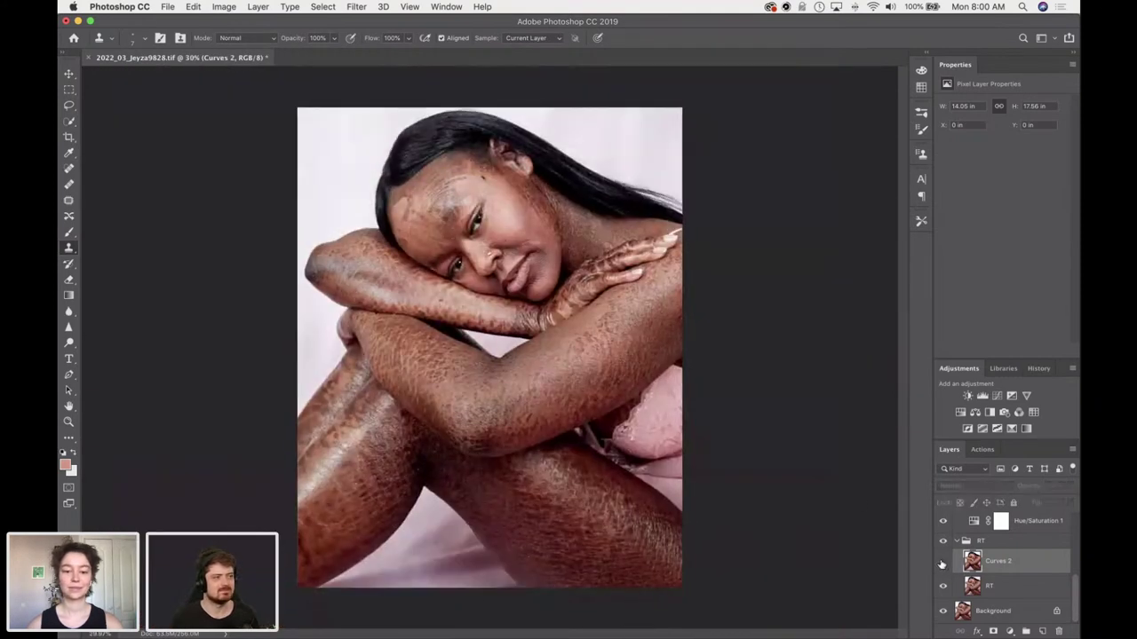
left_click(943, 563)
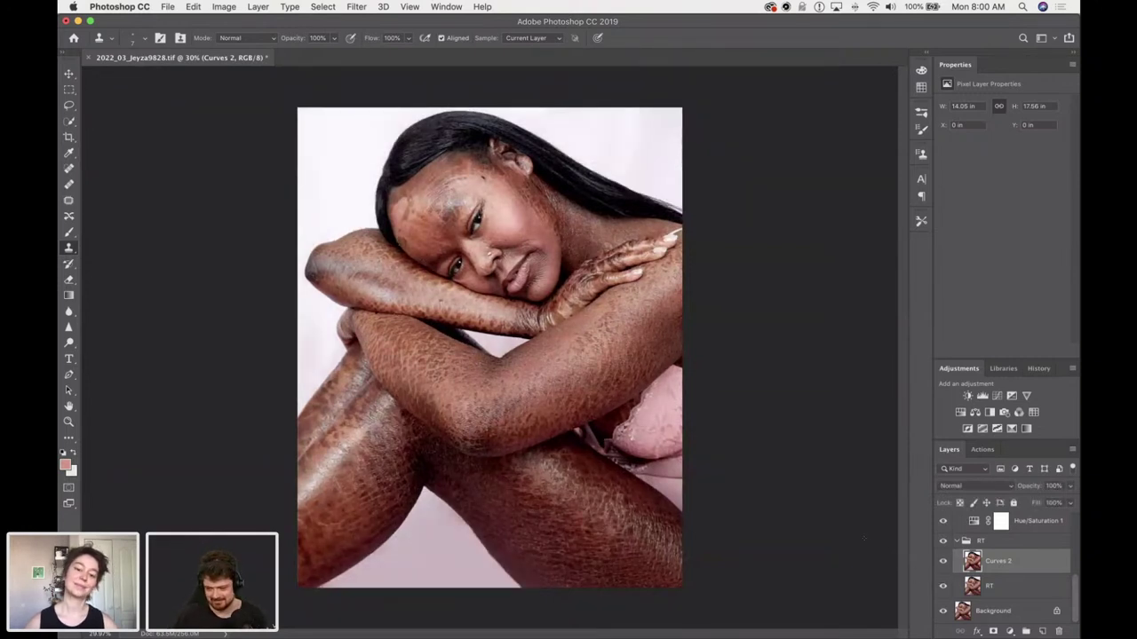
left_click(942, 562)
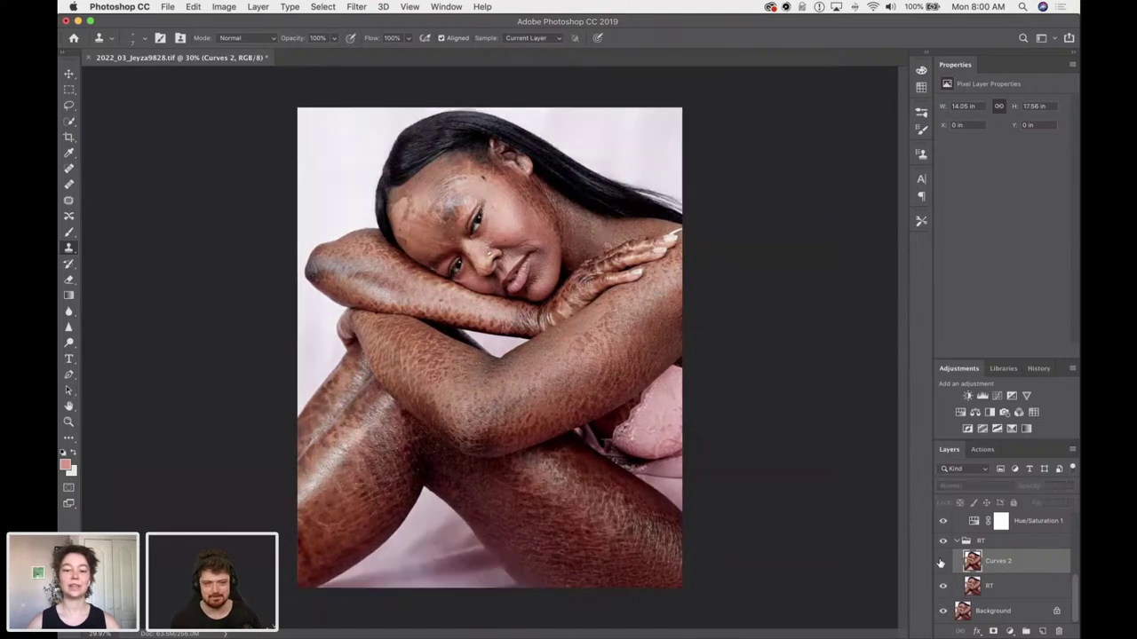
left_click(942, 561)
left_click(943, 561)
left_click(942, 561)
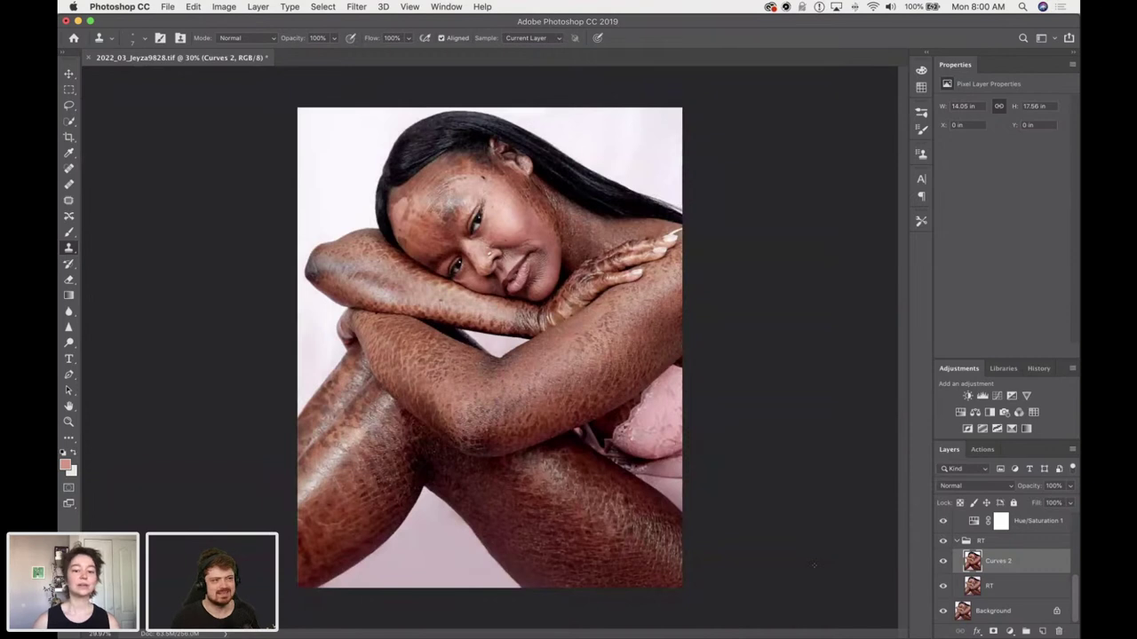